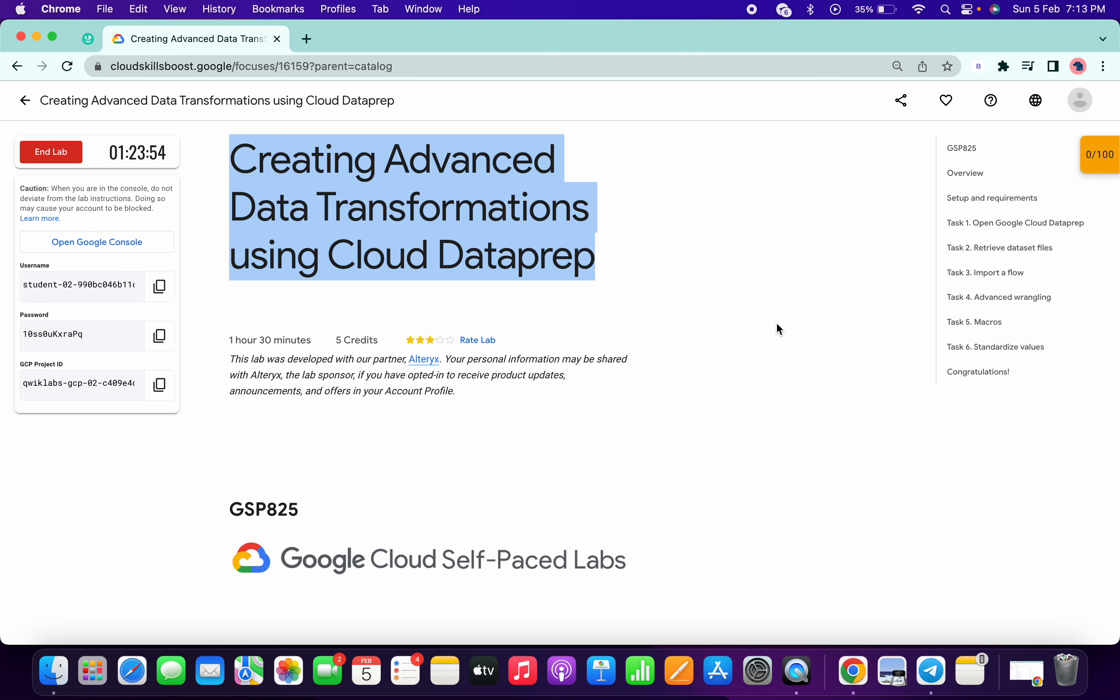
# - Switch to the Google Cloud console and accept the Google Cloud Platform Terms of Service
pyautogui.click(705, 324)
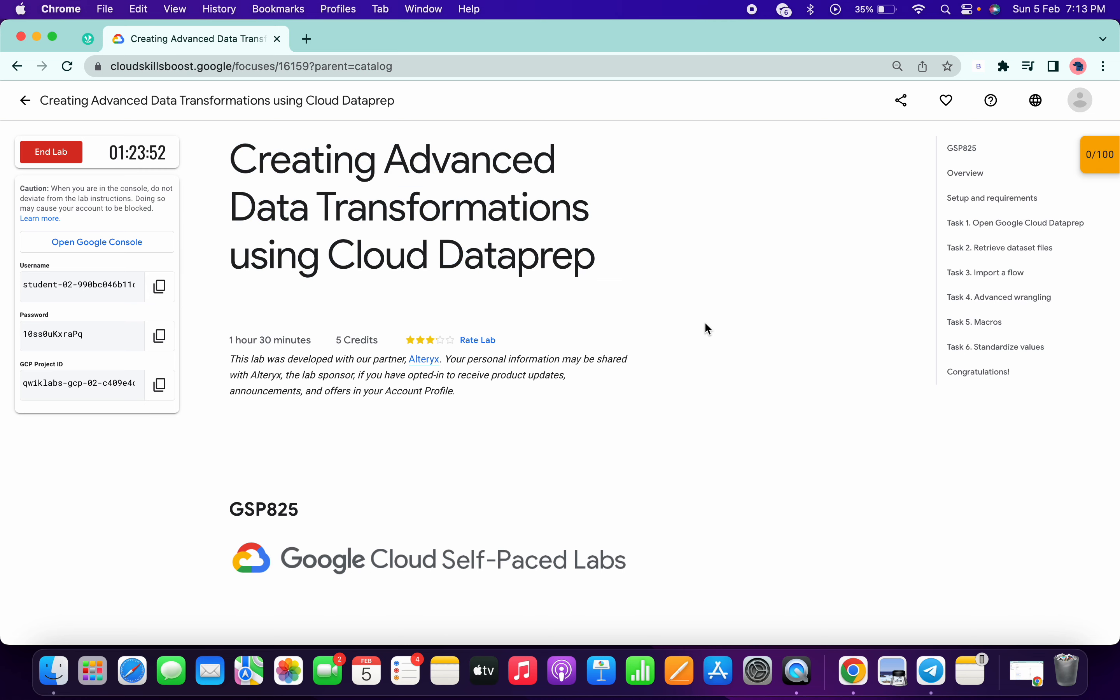
pyautogui.hotkey('ctrl', 'Right')
pyautogui.click(386, 471)
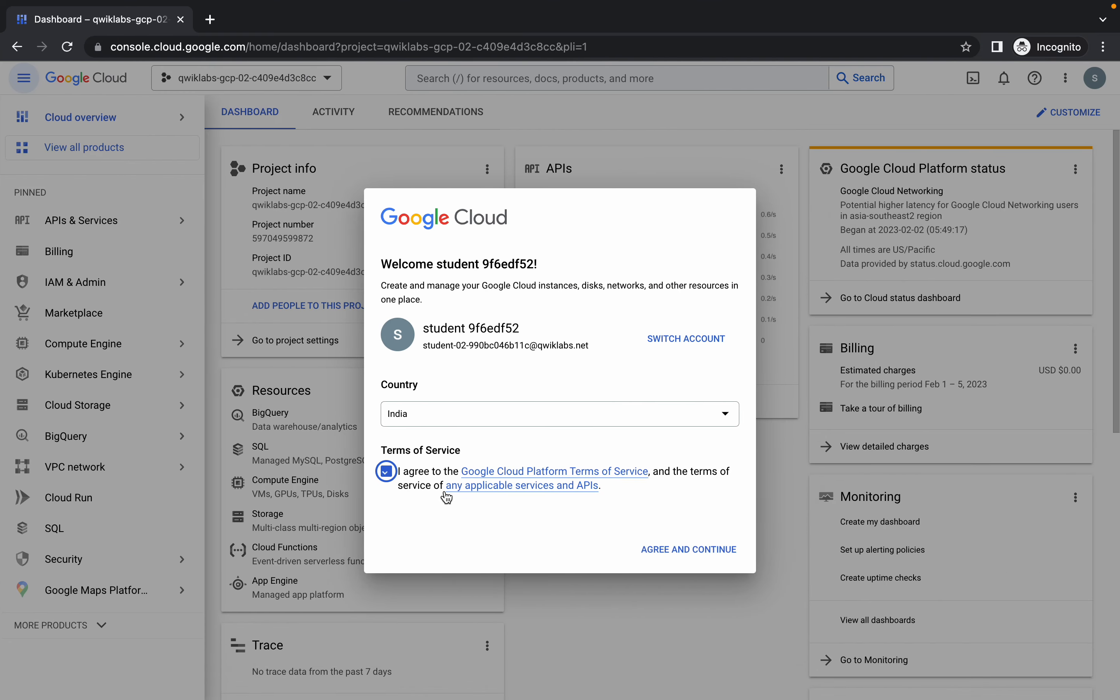
pyautogui.click(661, 551)
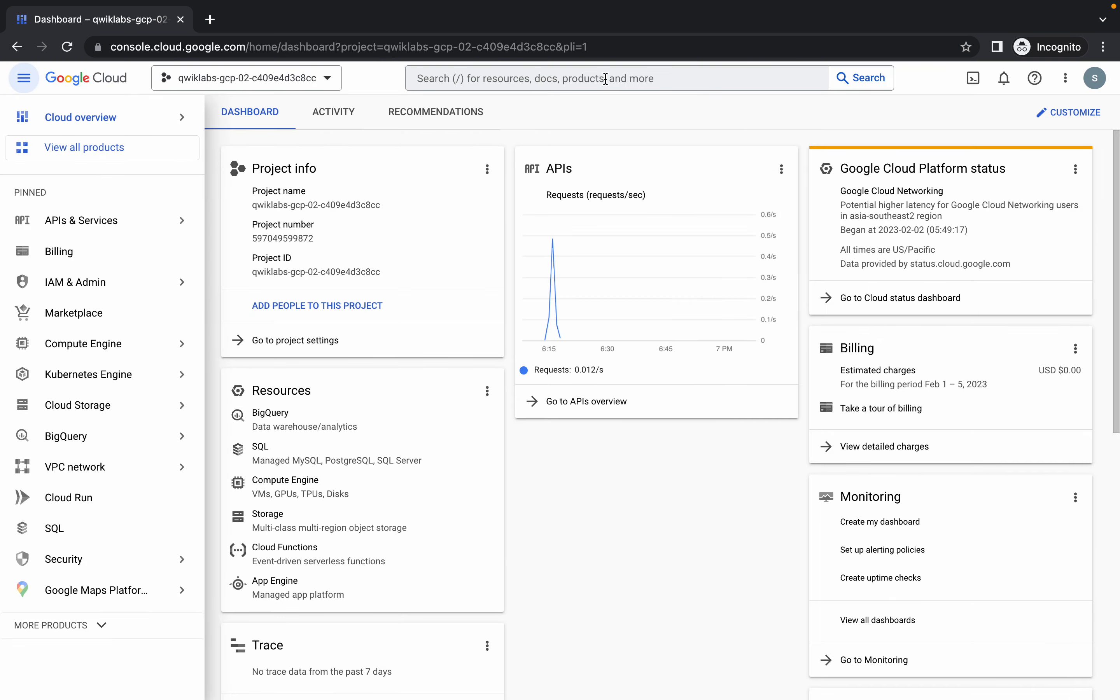
# - Search the console for Dataprep and for Cloud Storage Buckets, opening each page in its own new tab
pyautogui.click(605, 79)
pyautogui.write('dataprep')
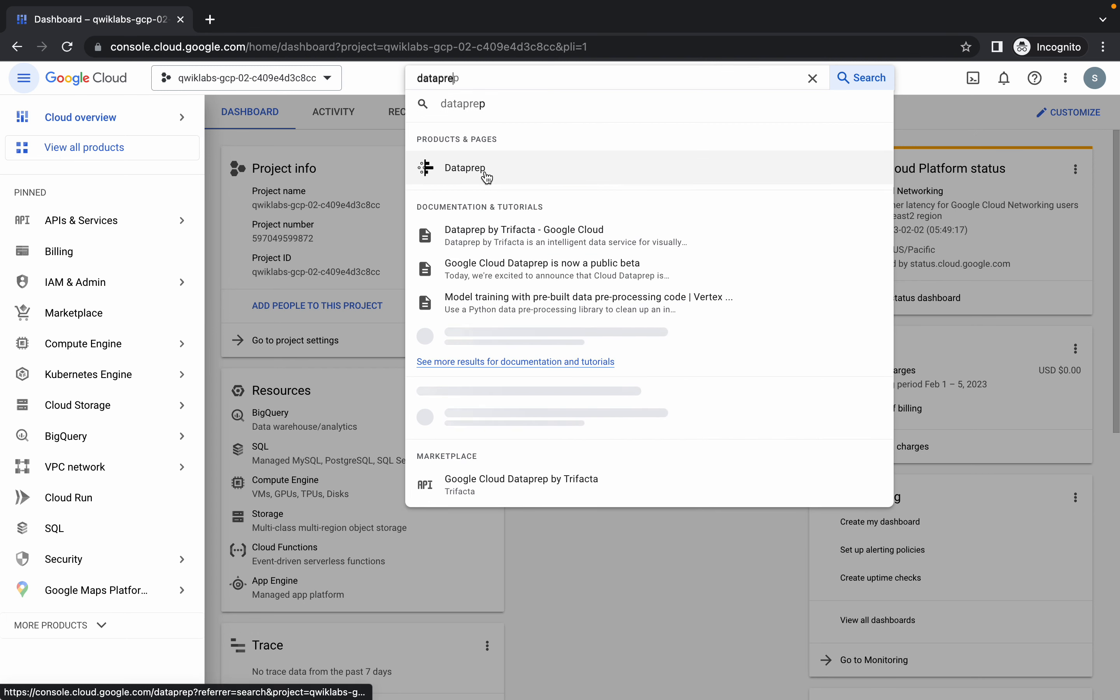
pyautogui.keyDown('super'); pyautogui.click(484, 173); pyautogui.keyUp('super')
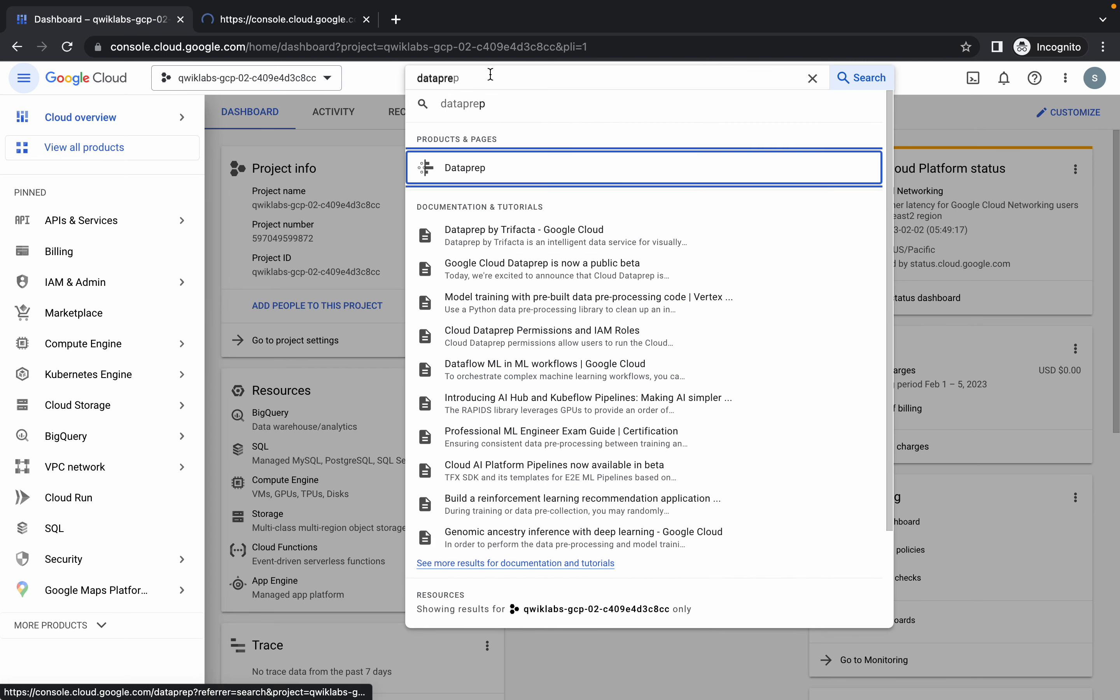
pyautogui.press('super+a')
pyautogui.write('buck')
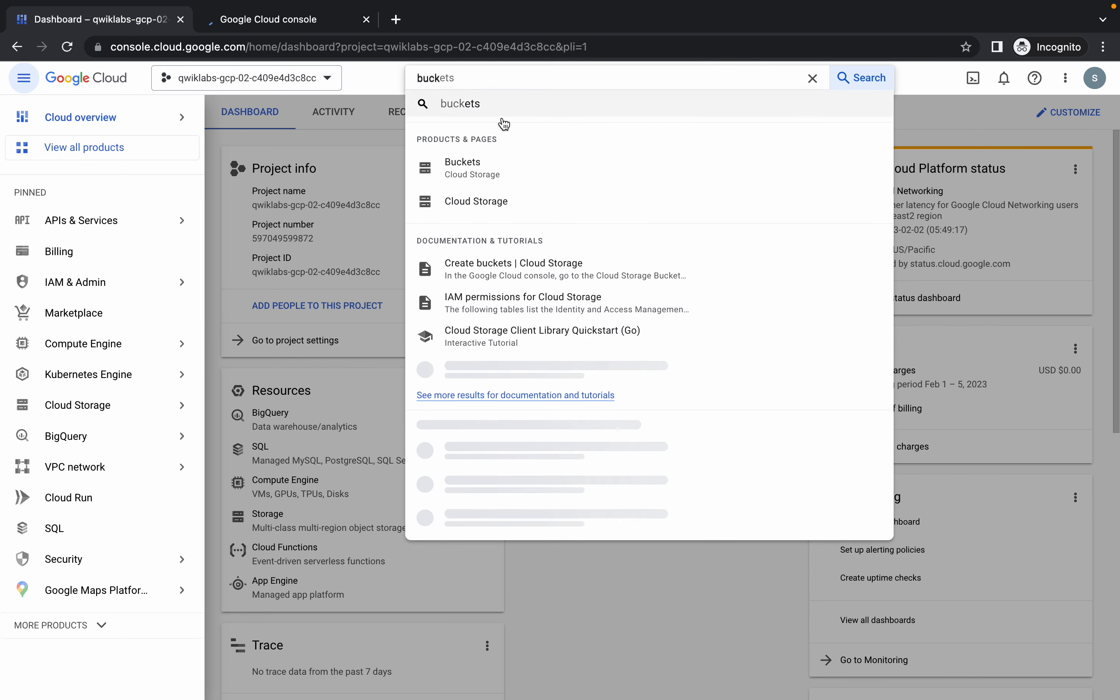
pyautogui.keyDown('super'); pyautogui.click(493, 172); pyautogui.keyUp('super')
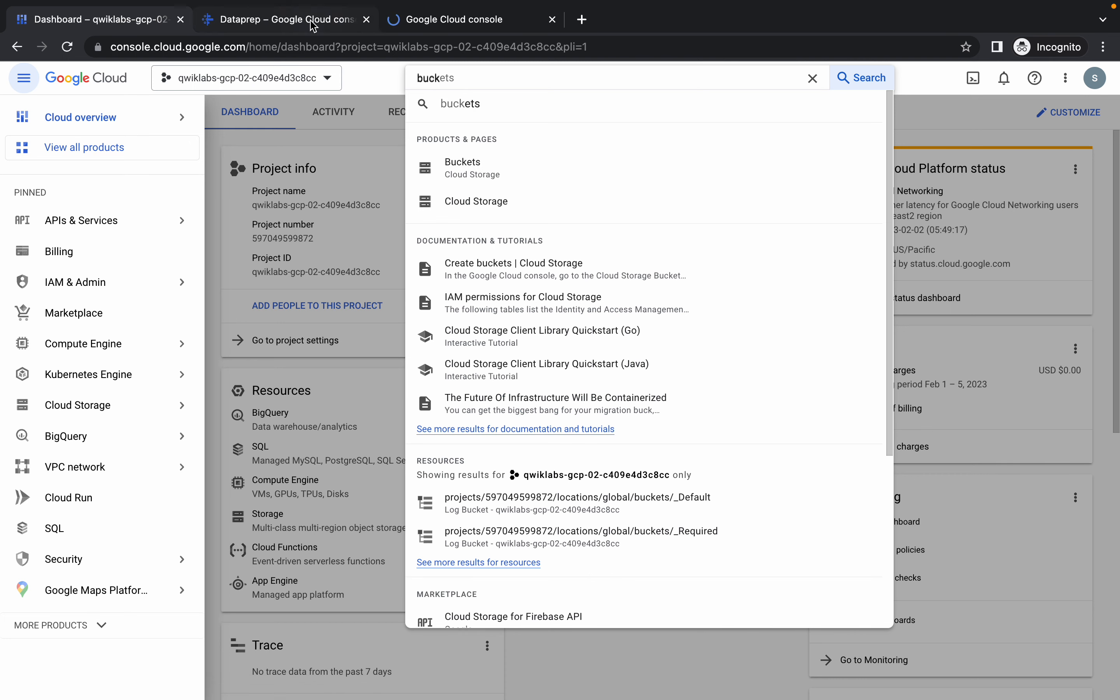
# - Accept the Google Dataprep Terms of Service and authorize Google to share account information with Trifacta
pyautogui.click(324, 19)
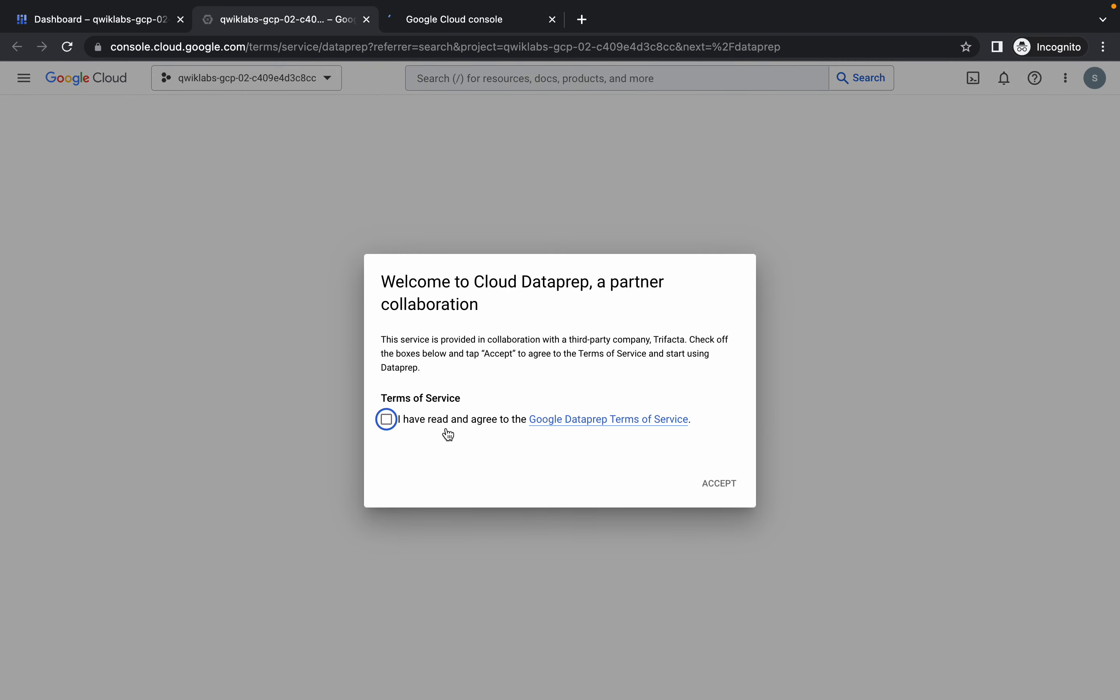
pyautogui.click(446, 430)
pyautogui.click(739, 483)
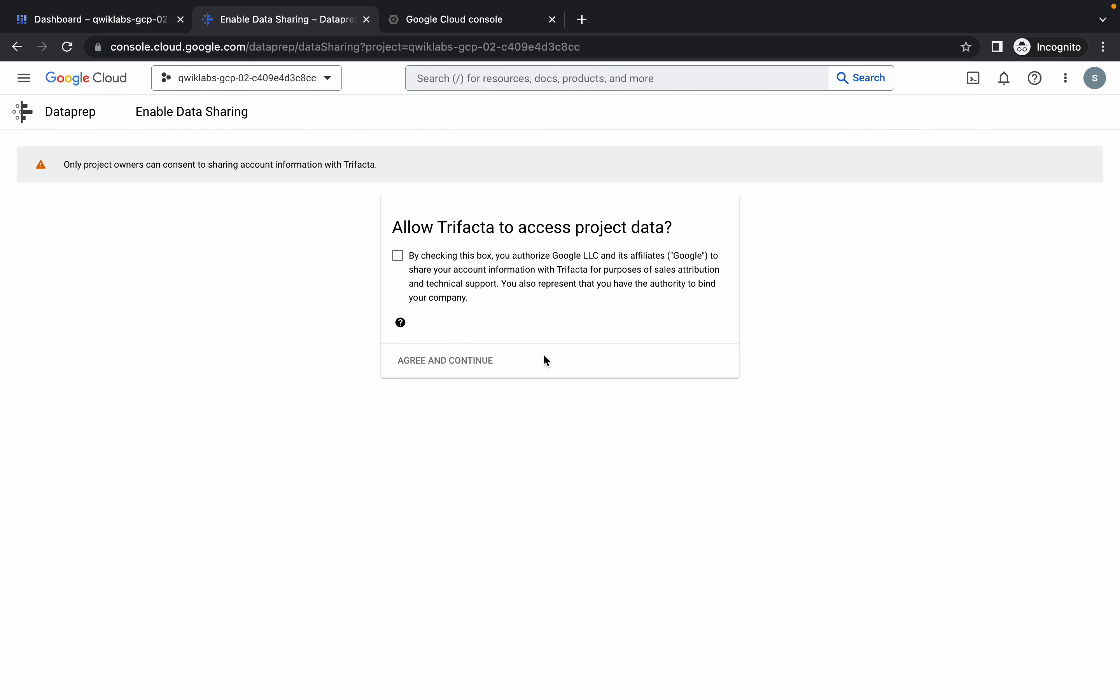
pyautogui.click(397, 255)
pyautogui.click(453, 359)
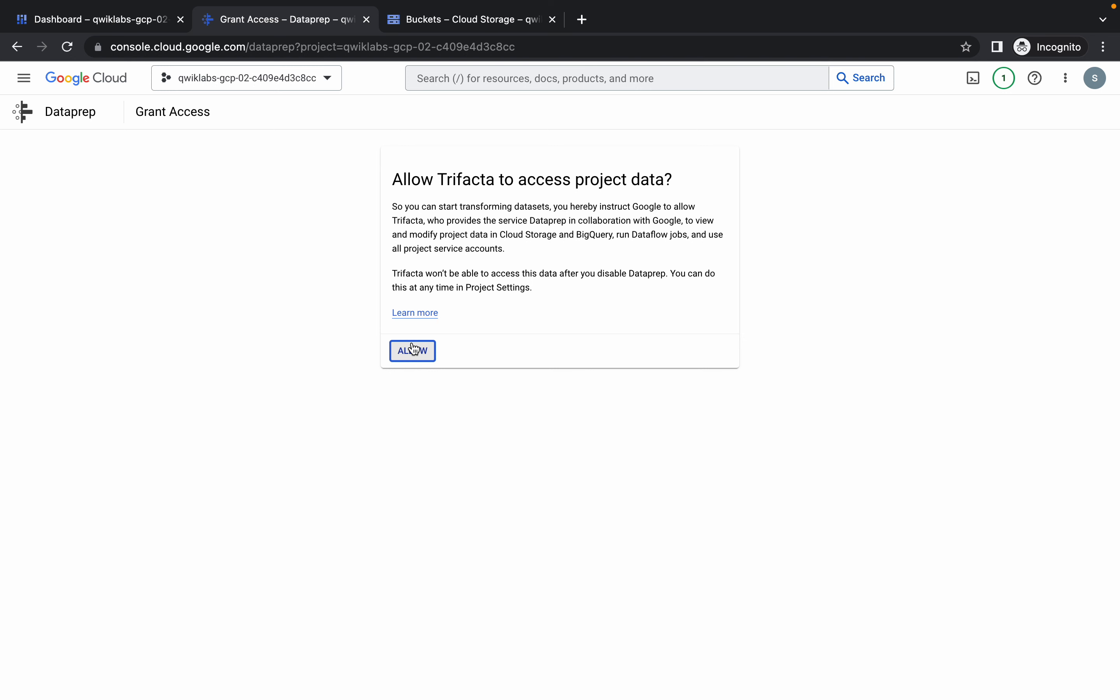
# - Allow Trifacta to access the project data and sign in to Cloud Dataprep with the student account
pyautogui.click(413, 349)
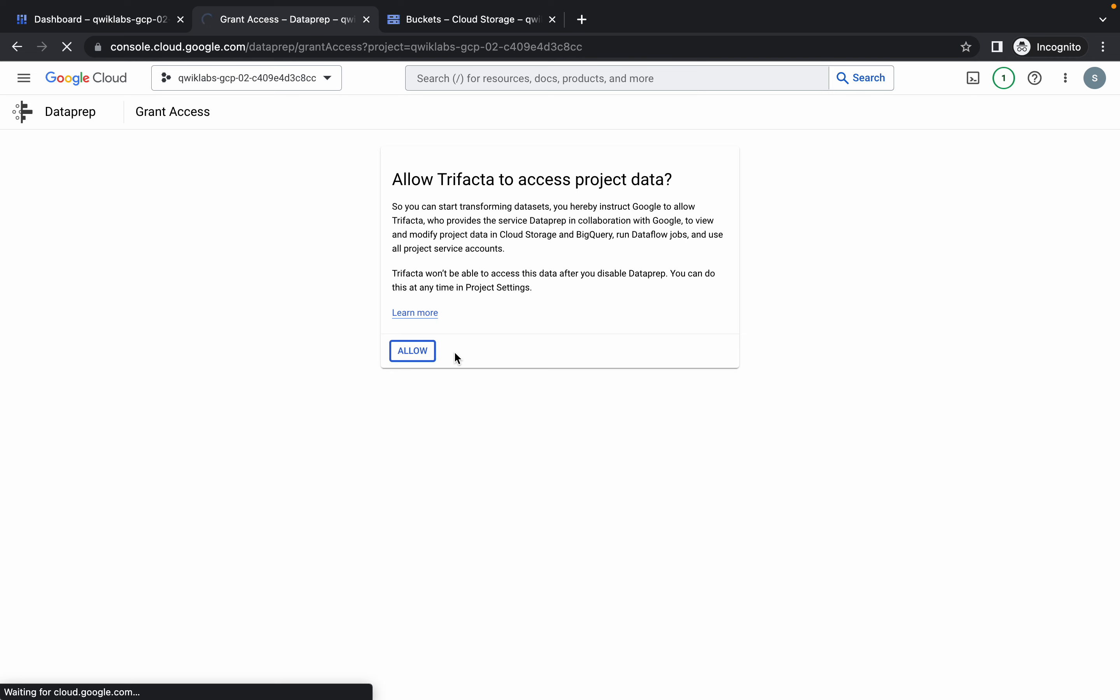
pyautogui.click(416, 353)
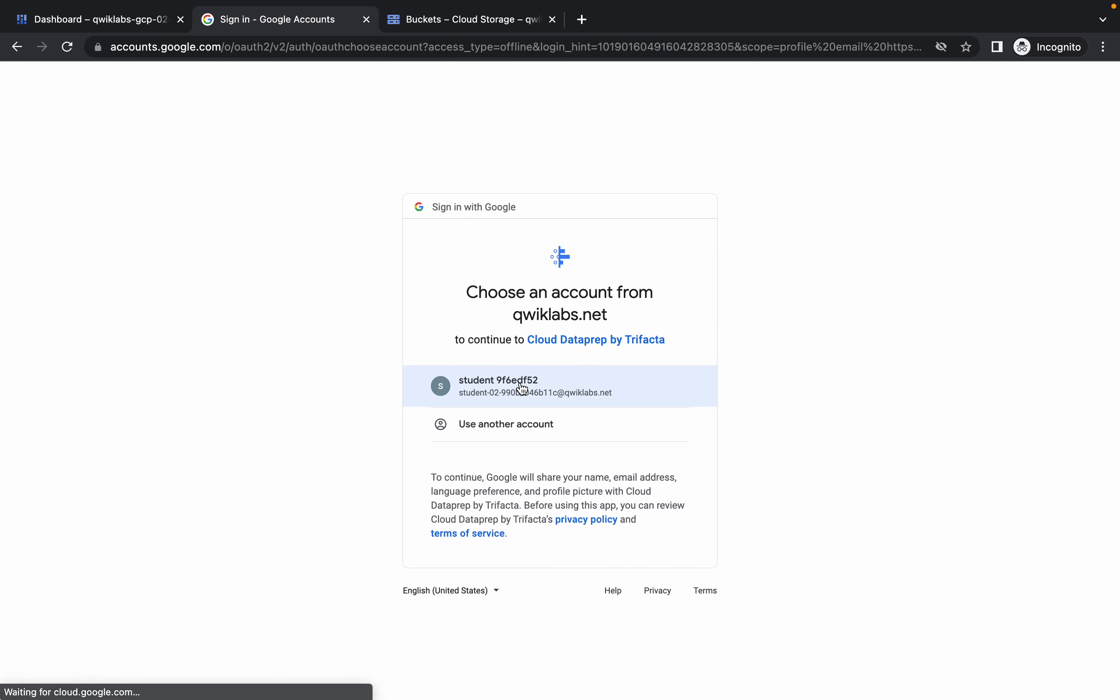
pyautogui.click(519, 382)
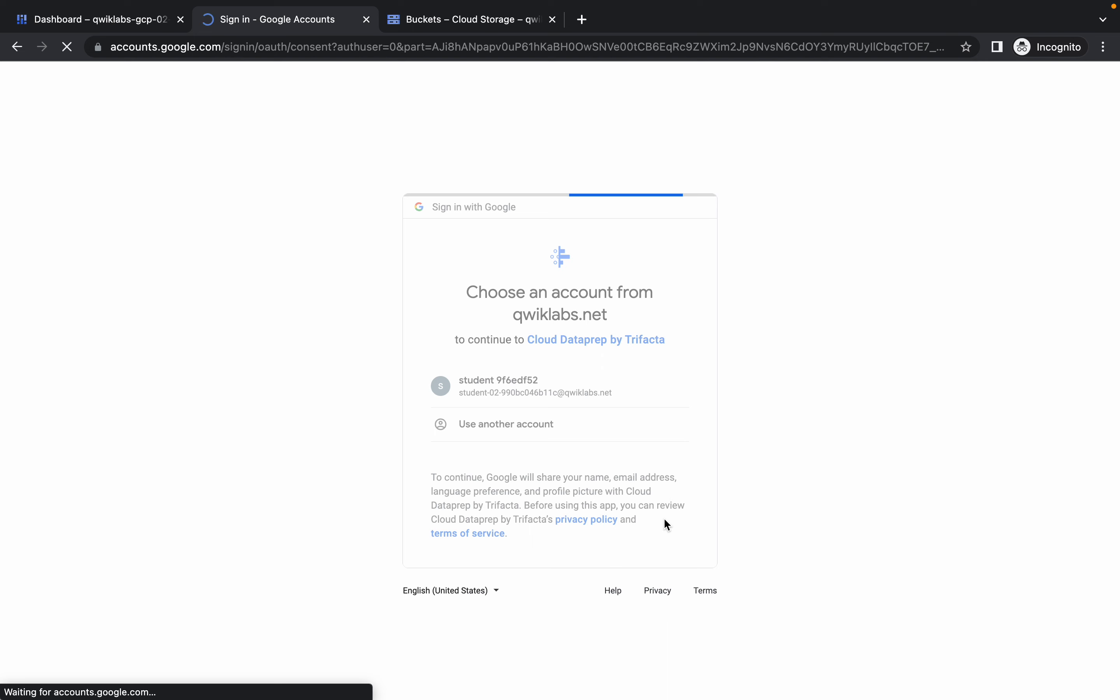
pyautogui.click(640, 558)
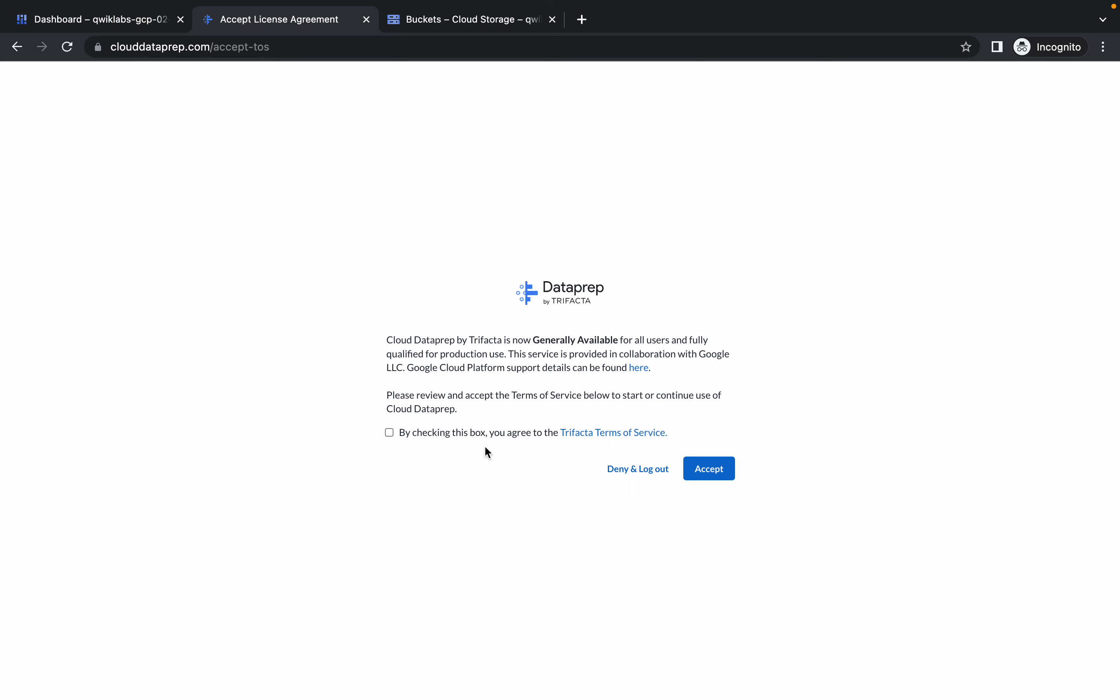
# - Agree to the Trifacta Terms of Service and complete the first-time setup with the default storage location
pyautogui.click(413, 436)
pyautogui.click(717, 474)
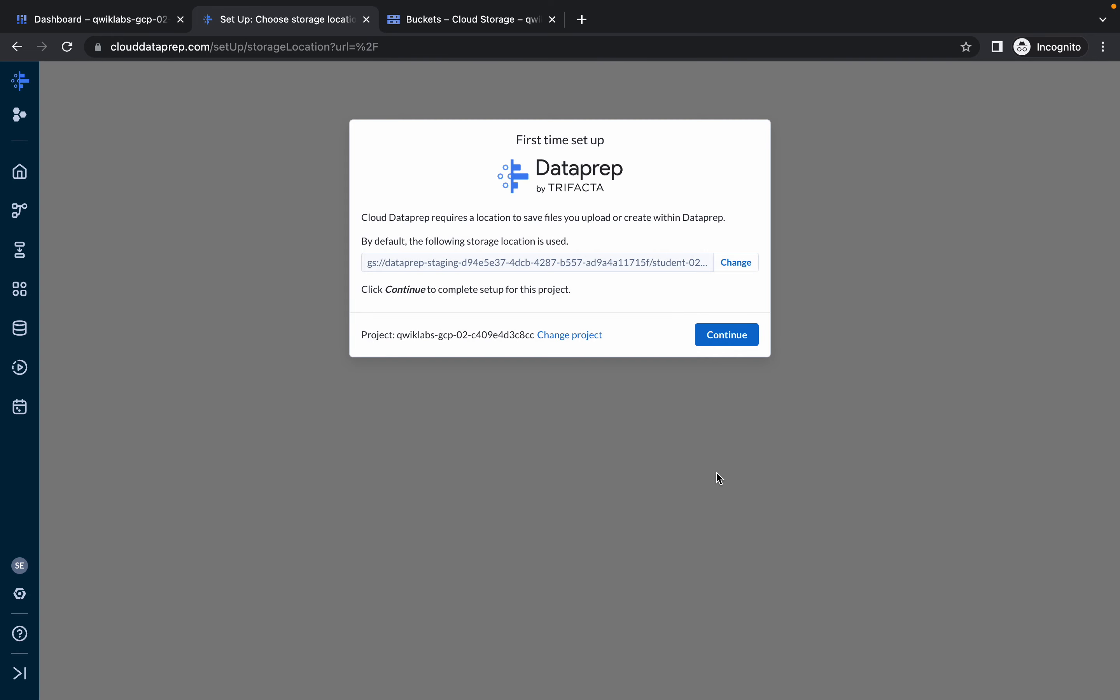
pyautogui.click(725, 345)
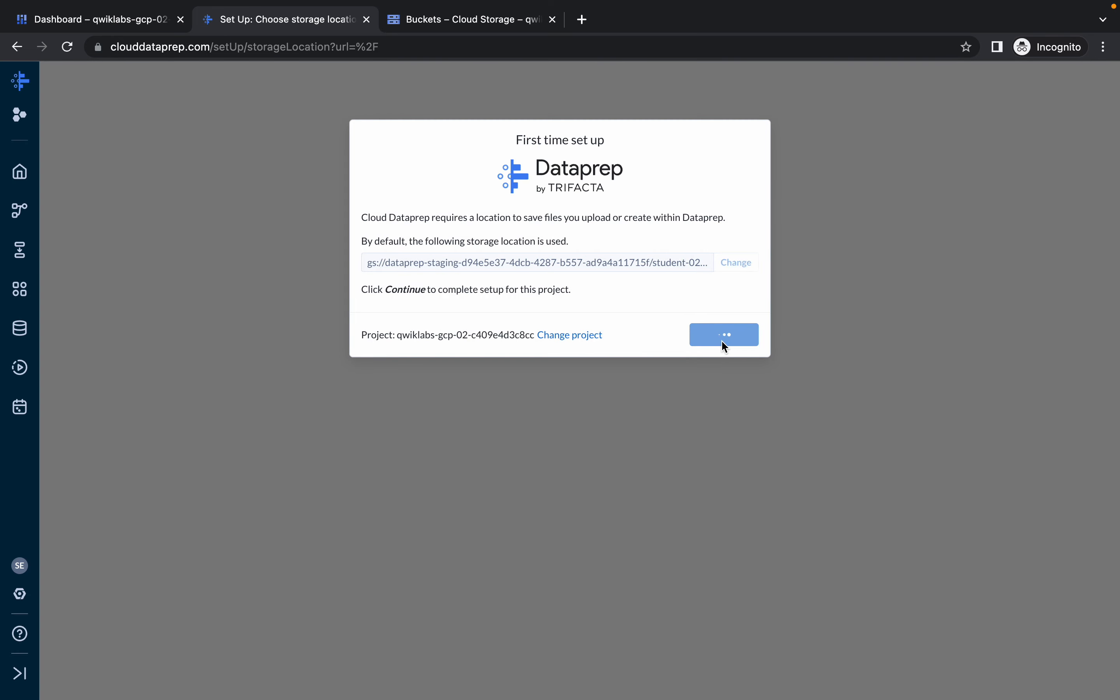
# - Download flow_rainier_climbs.zip from the lab project's Cloud Storage bucket, and close the bucket's tab
pyautogui.click(443, 29)
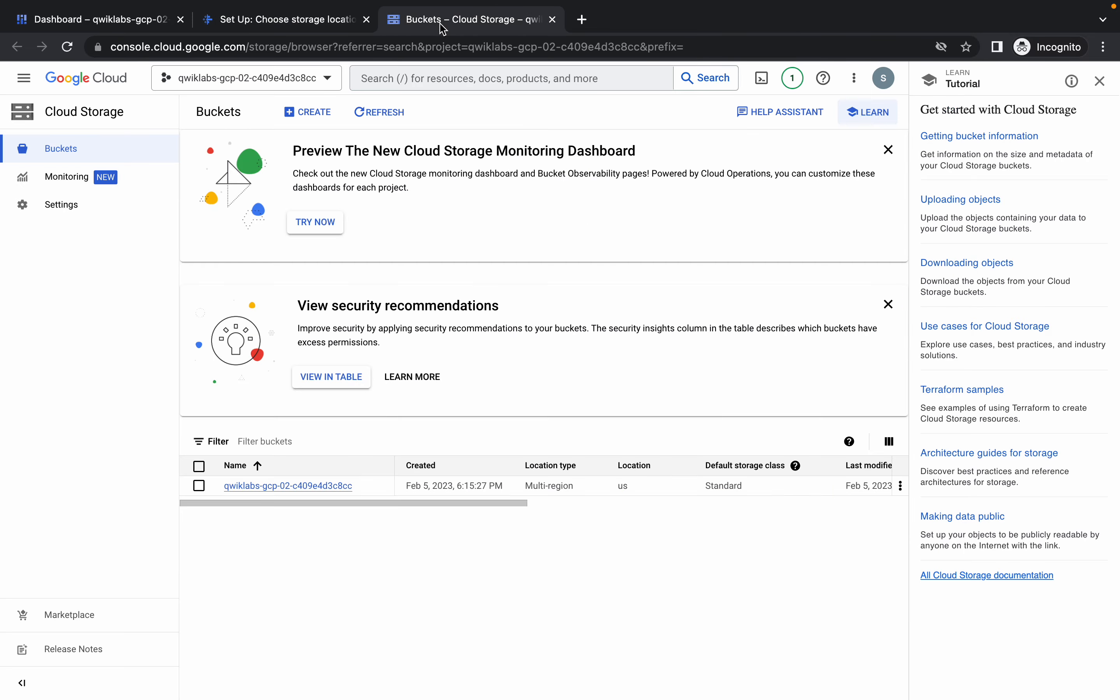
pyautogui.click(292, 485)
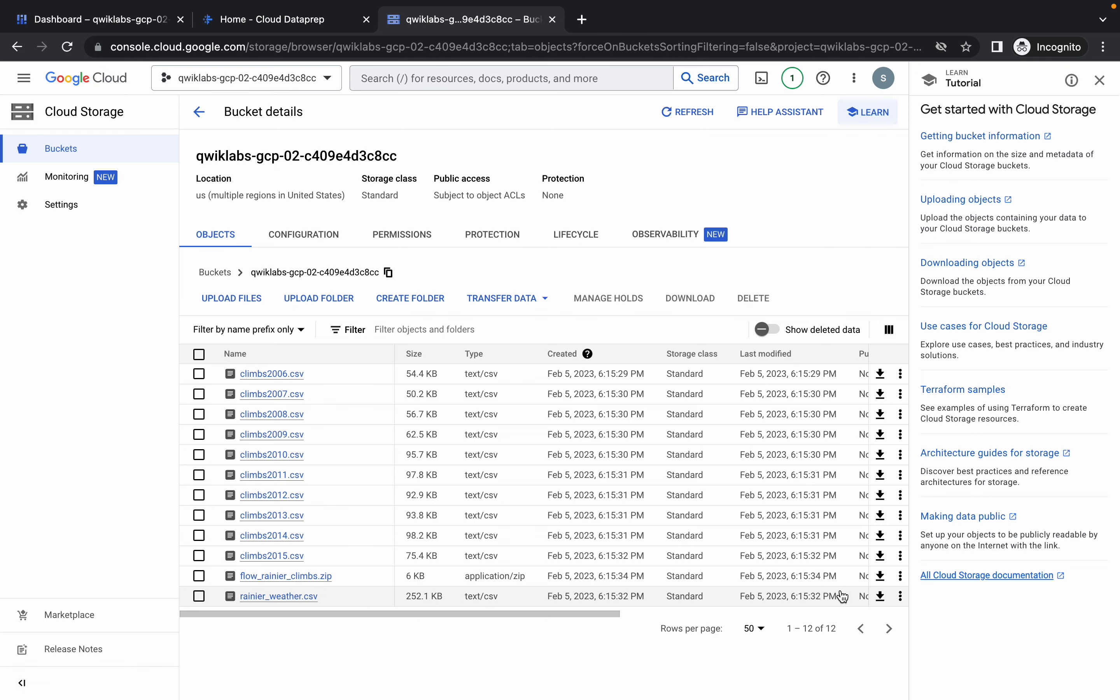
pyautogui.click(882, 577)
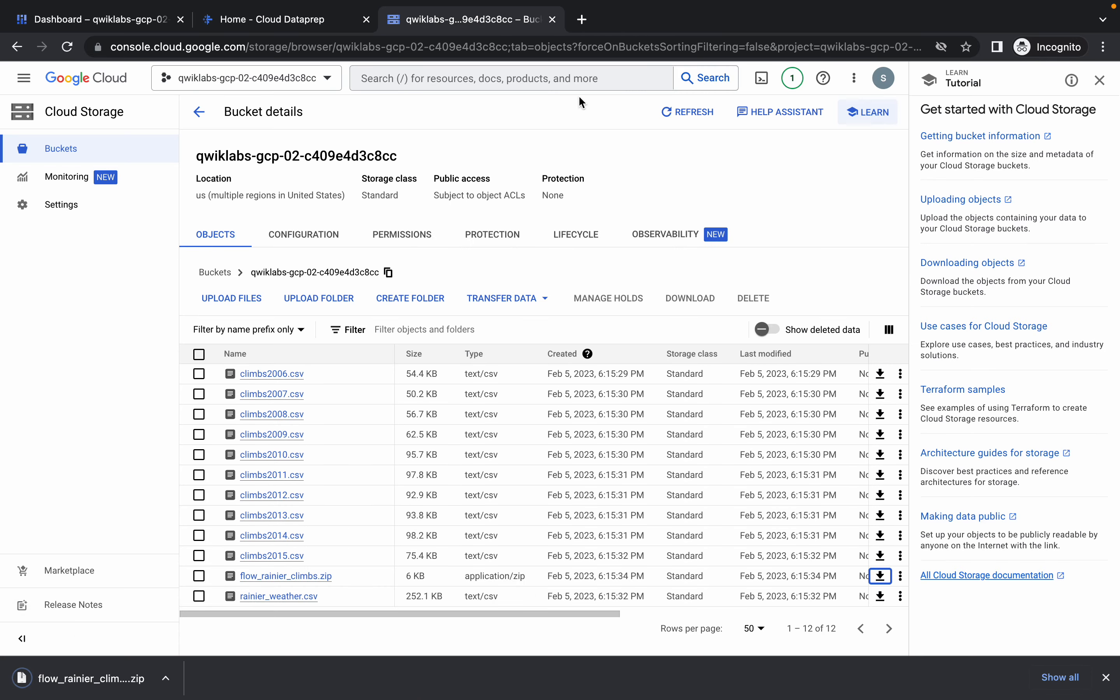
pyautogui.click(552, 20)
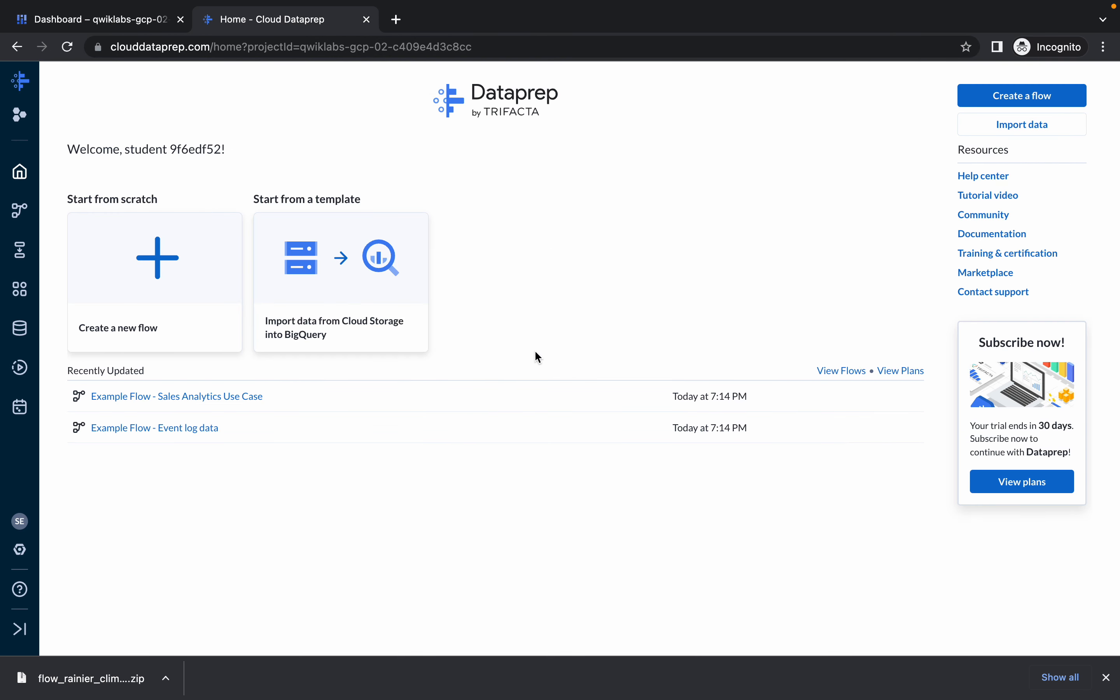
# - Import the downloaded flow_rainier_climbs.zip as a flow in Dataprep and open the Rainier Climbs_export flow
pyautogui.click(19, 213)
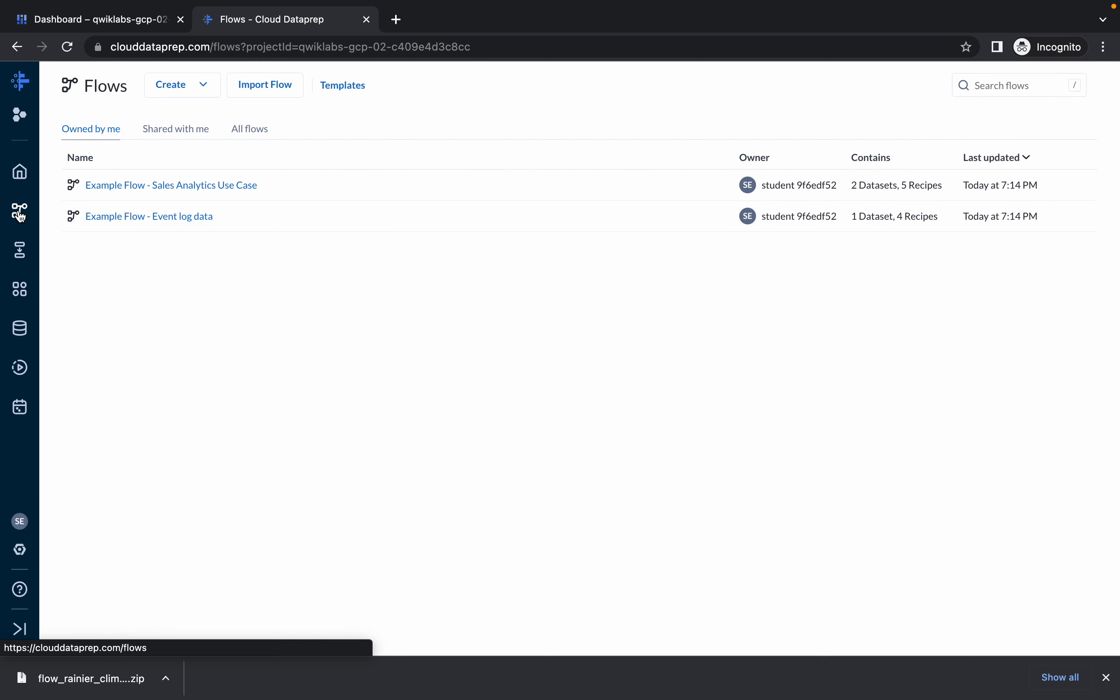
pyautogui.click(269, 85)
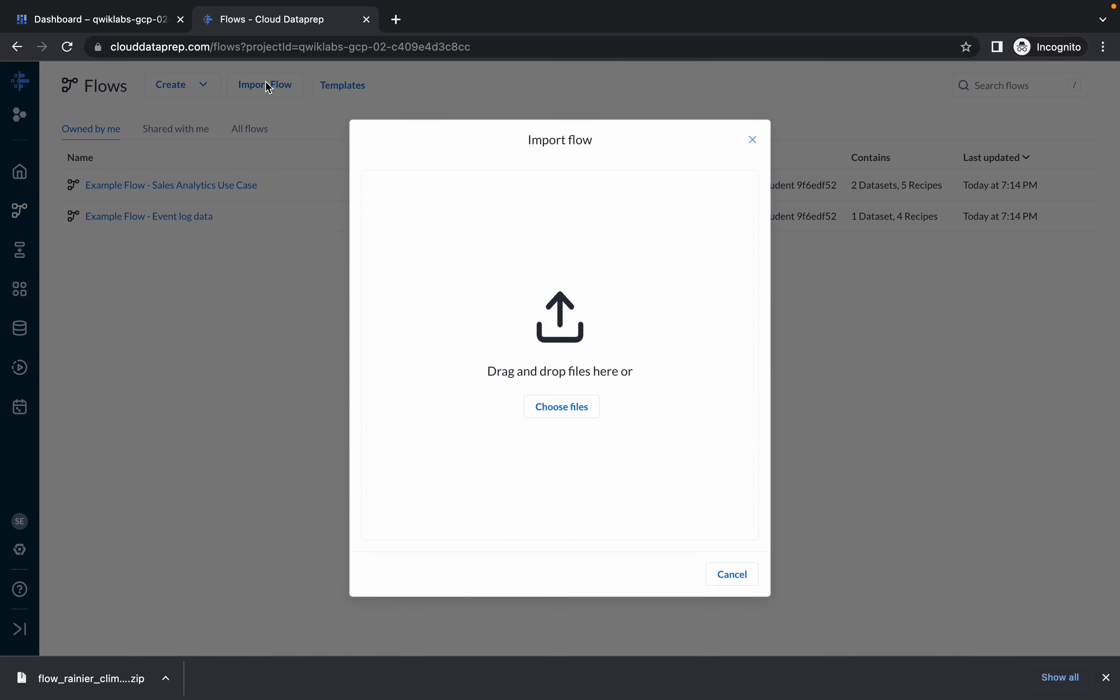
pyautogui.click(580, 408)
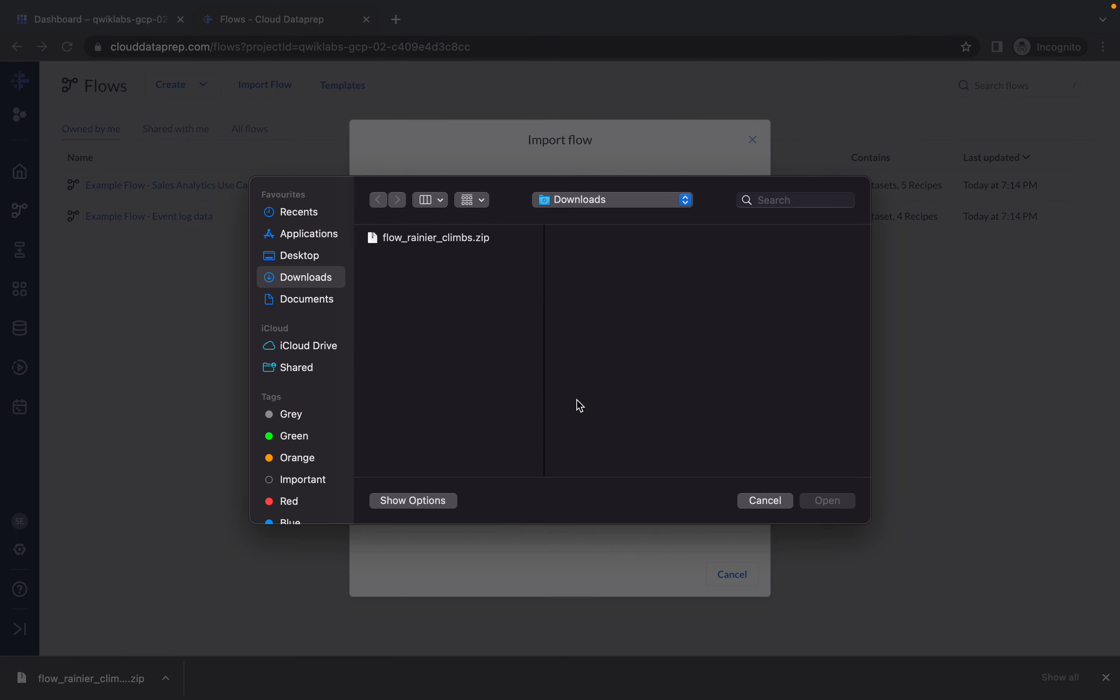
pyautogui.click(451, 239)
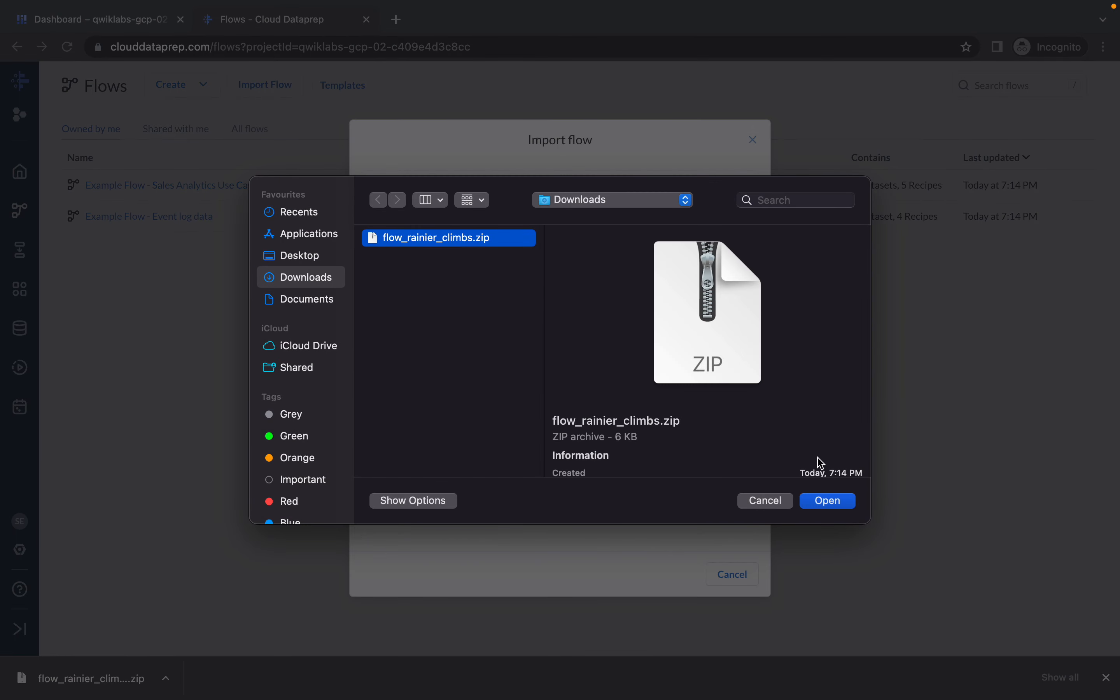
pyautogui.click(835, 503)
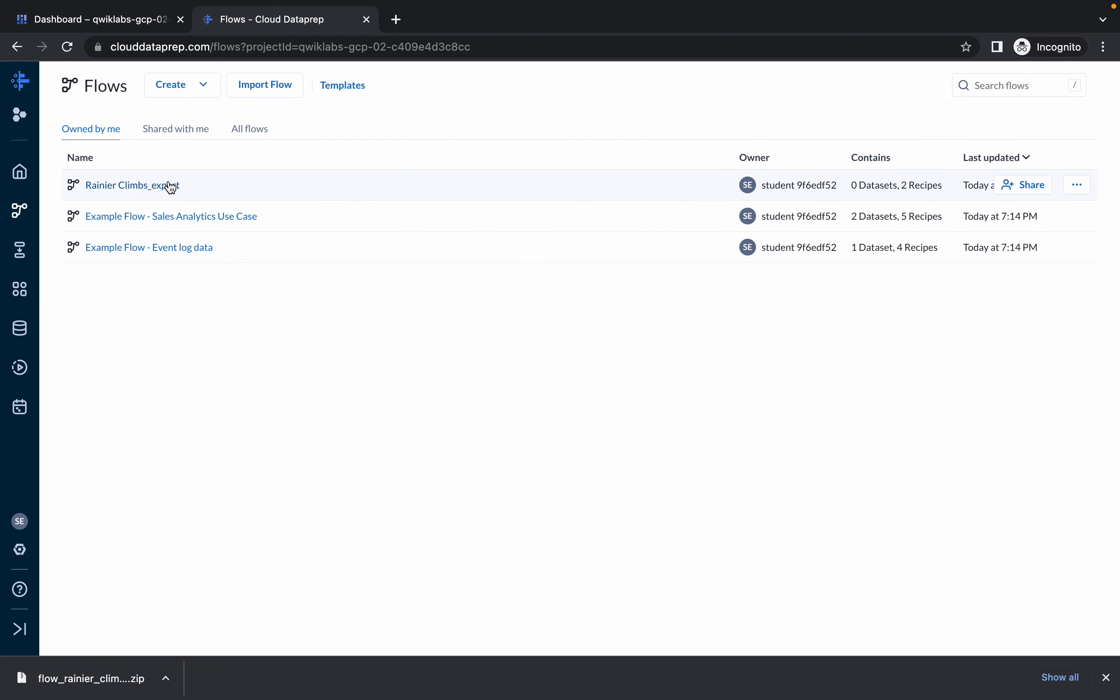
pyautogui.click(130, 187)
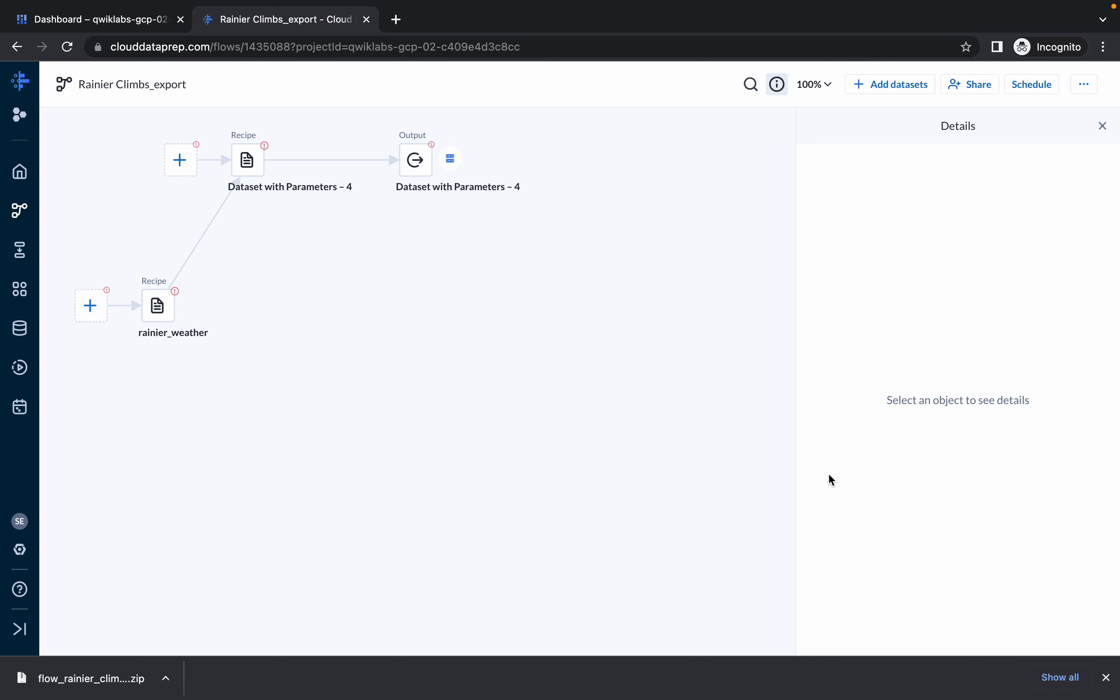
pyautogui.click(1106, 677)
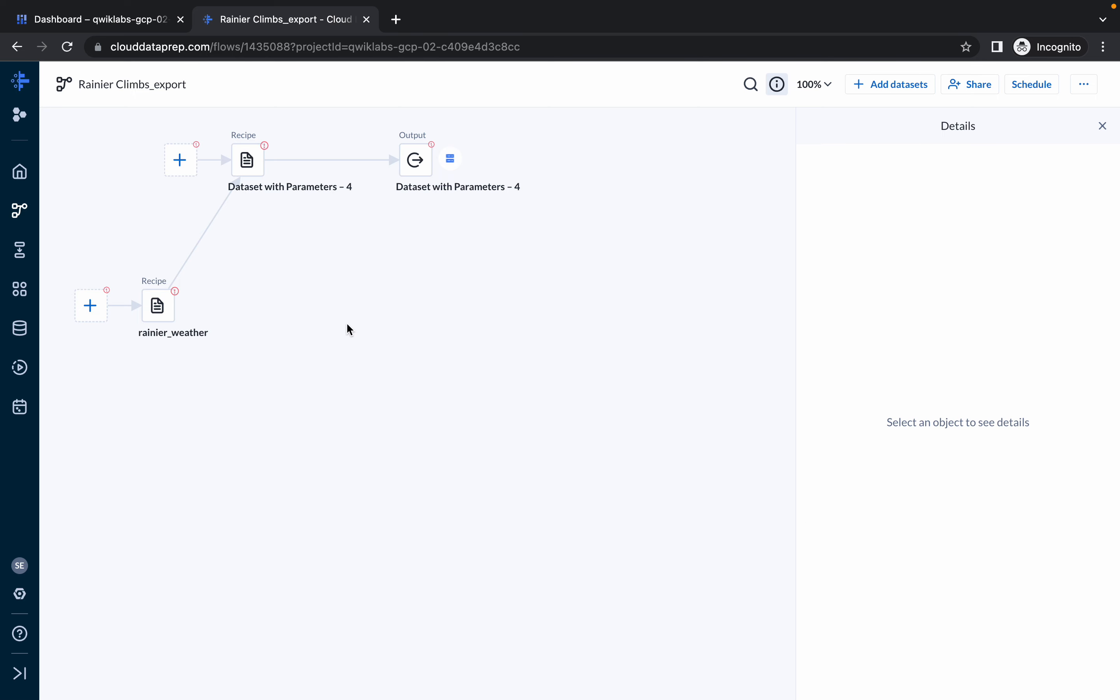
# - Import rainier_weather.csv from the lab project's Cloud Storage bucket and connect it as the input dataset of the rainier_weather recipe
pyautogui.click(91, 308)
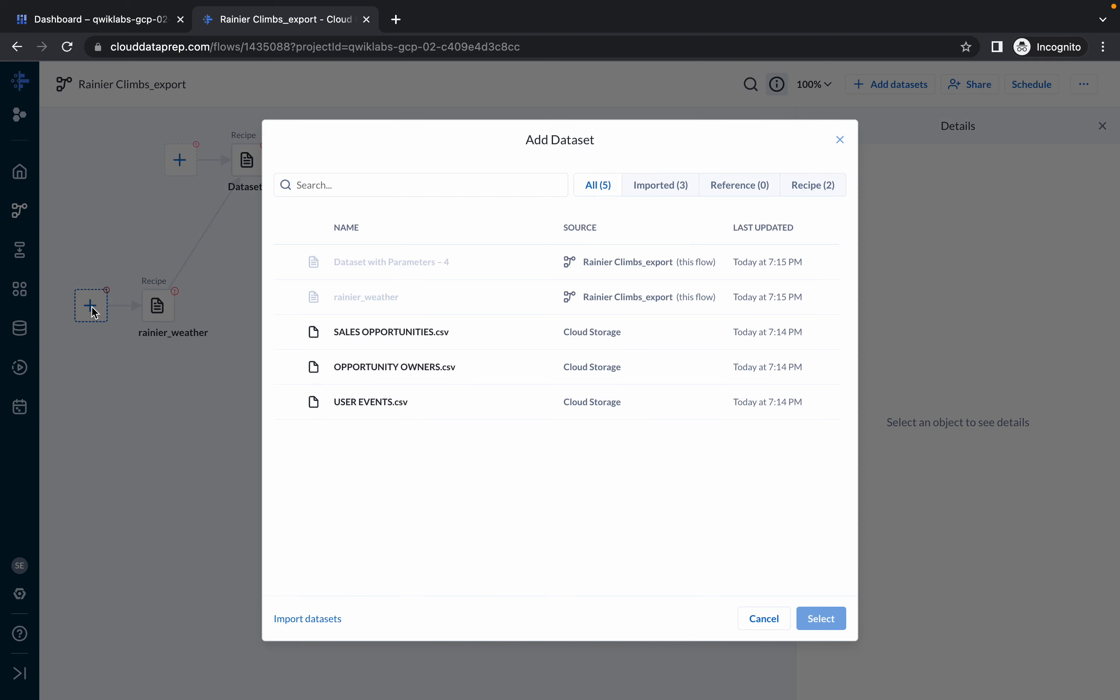
pyautogui.click(313, 619)
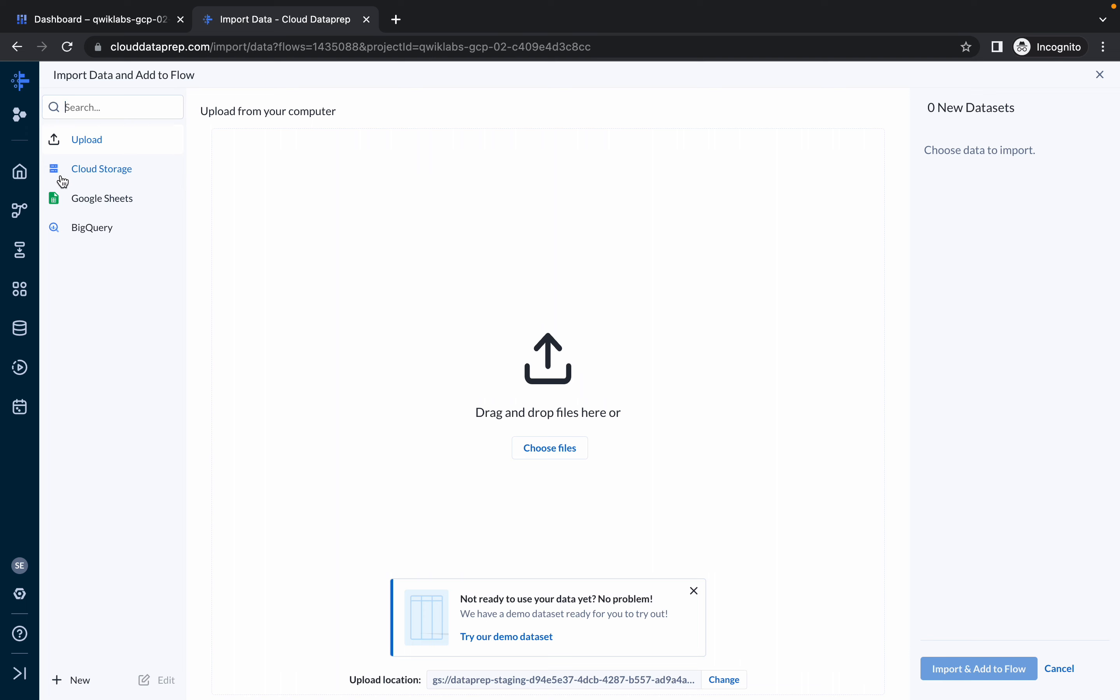
pyautogui.click(93, 175)
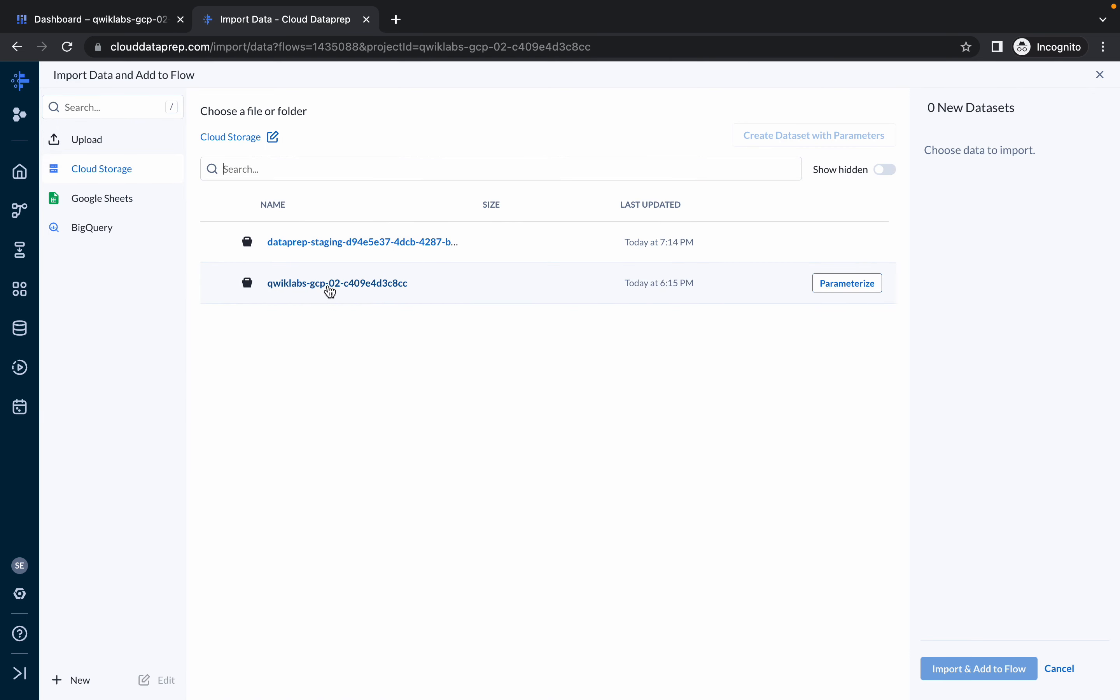
pyautogui.click(330, 288)
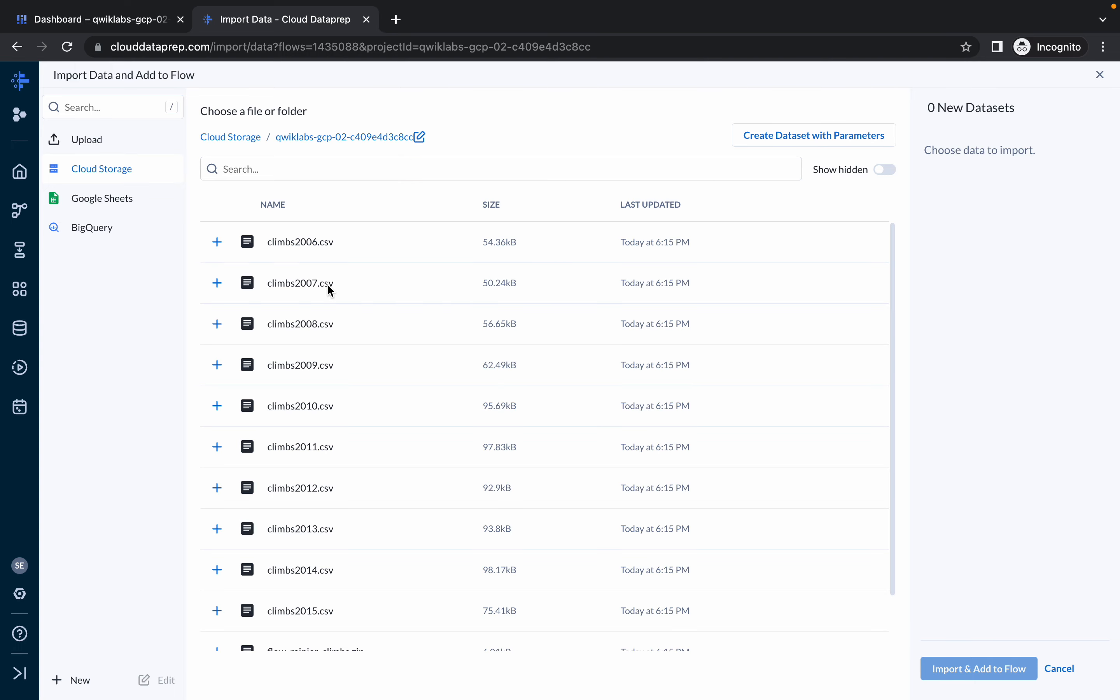
pyautogui.scroll(-2, 327, 287)
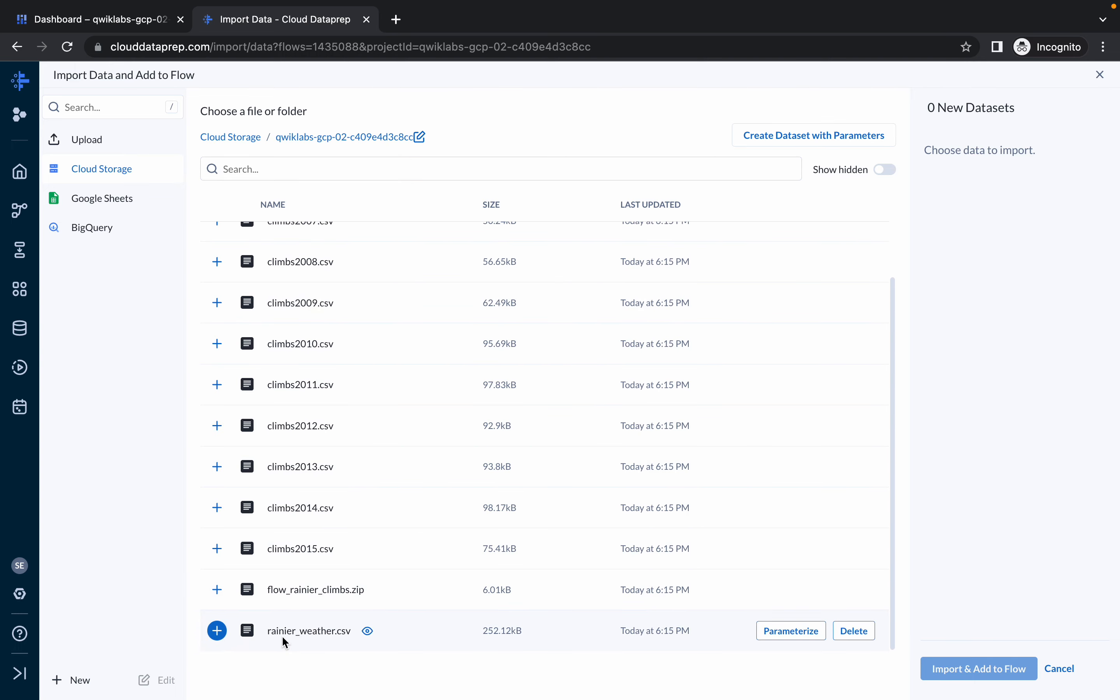
pyautogui.click(217, 632)
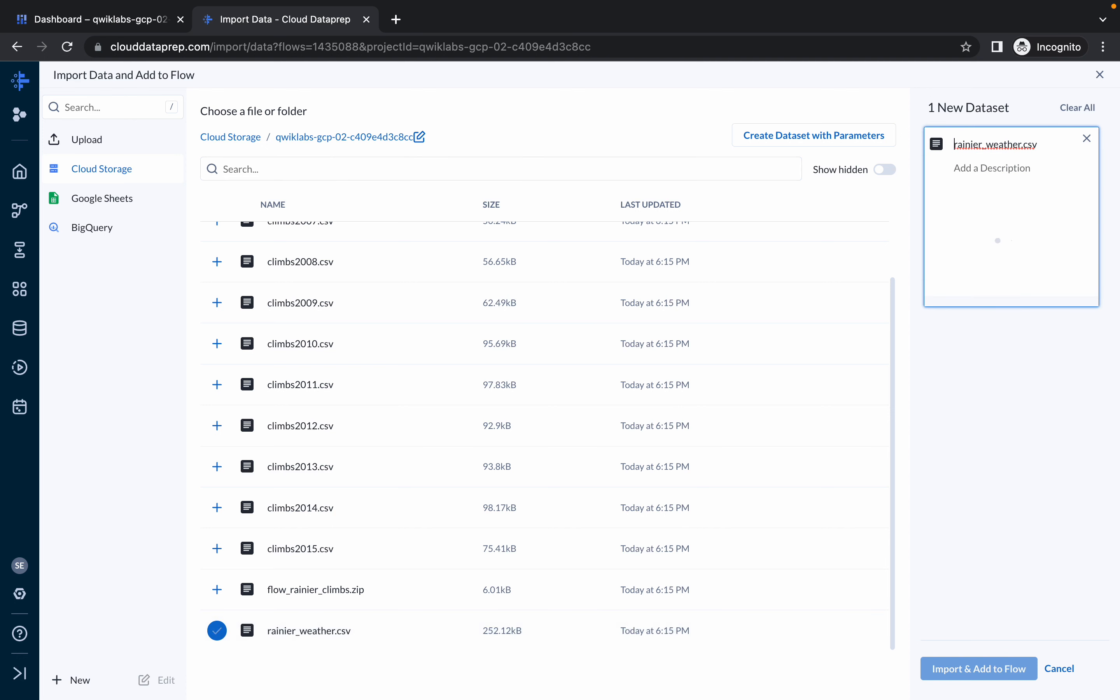
pyautogui.click(965, 675)
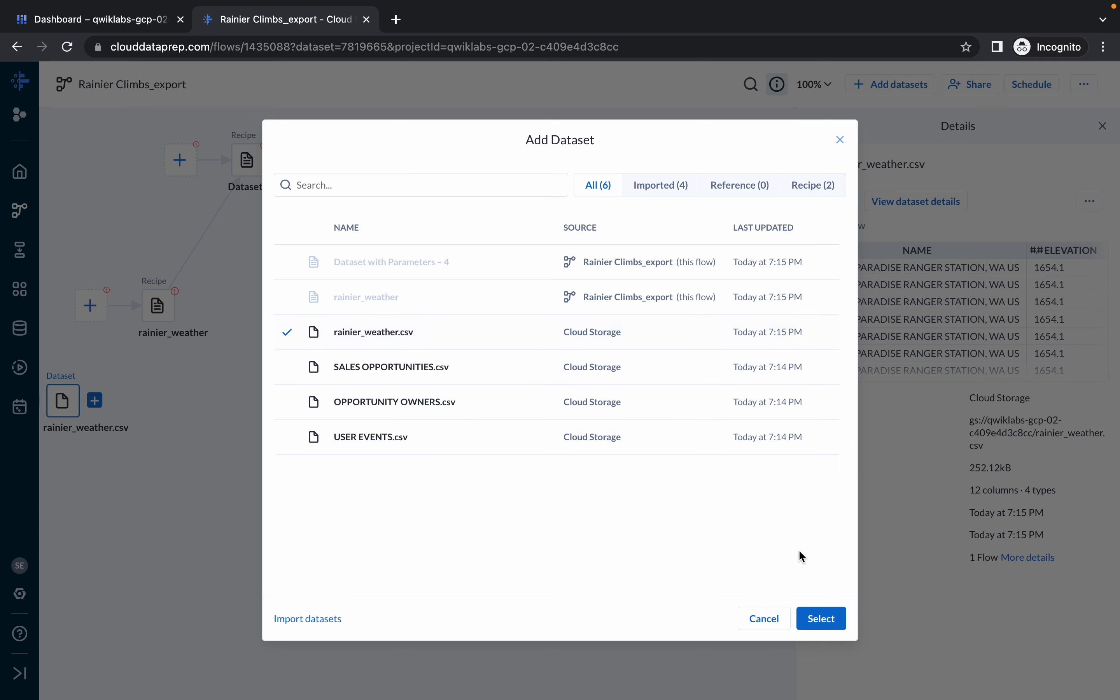
pyautogui.click(822, 619)
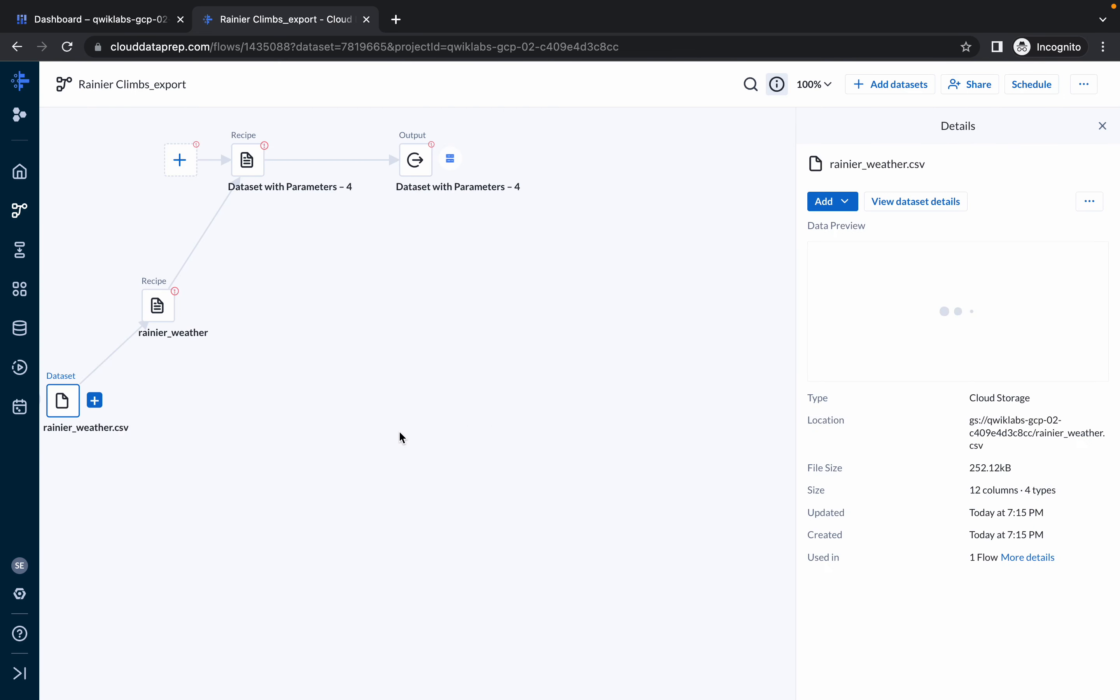
# - Reposition the rainier_weather recipe below the Dataset with Parameters – 4 recipe and align rainier_weather.csv in front of it
pyautogui.moveTo(160, 307); pyautogui.dragTo(259, 329)
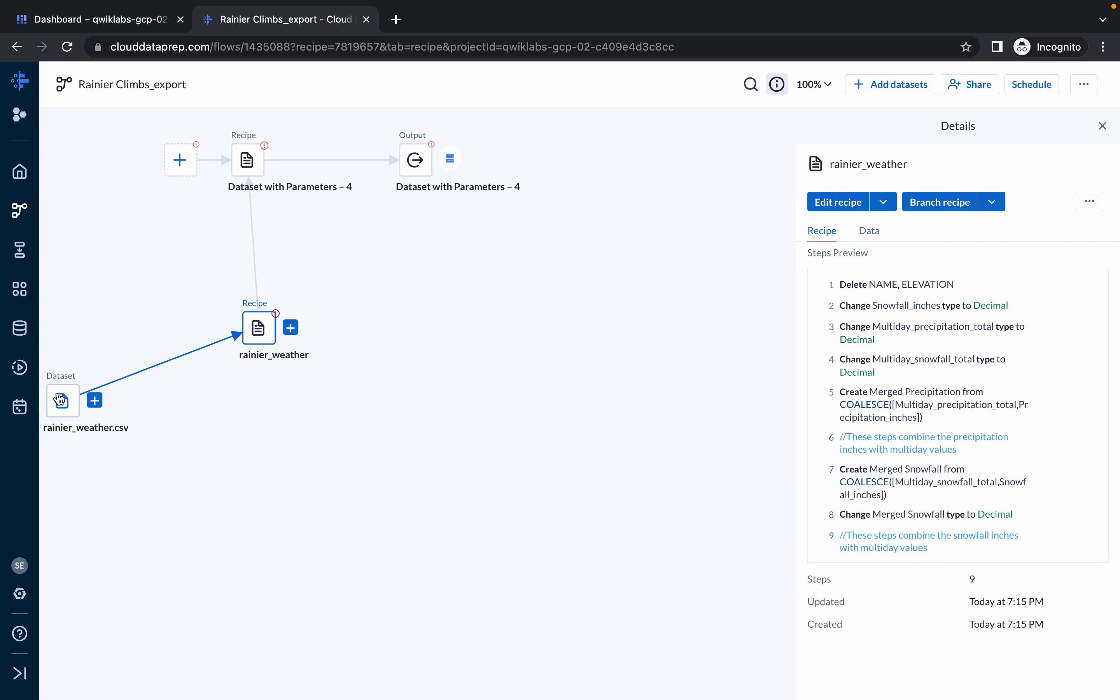
pyautogui.moveTo(60, 399); pyautogui.dragTo(114, 323)
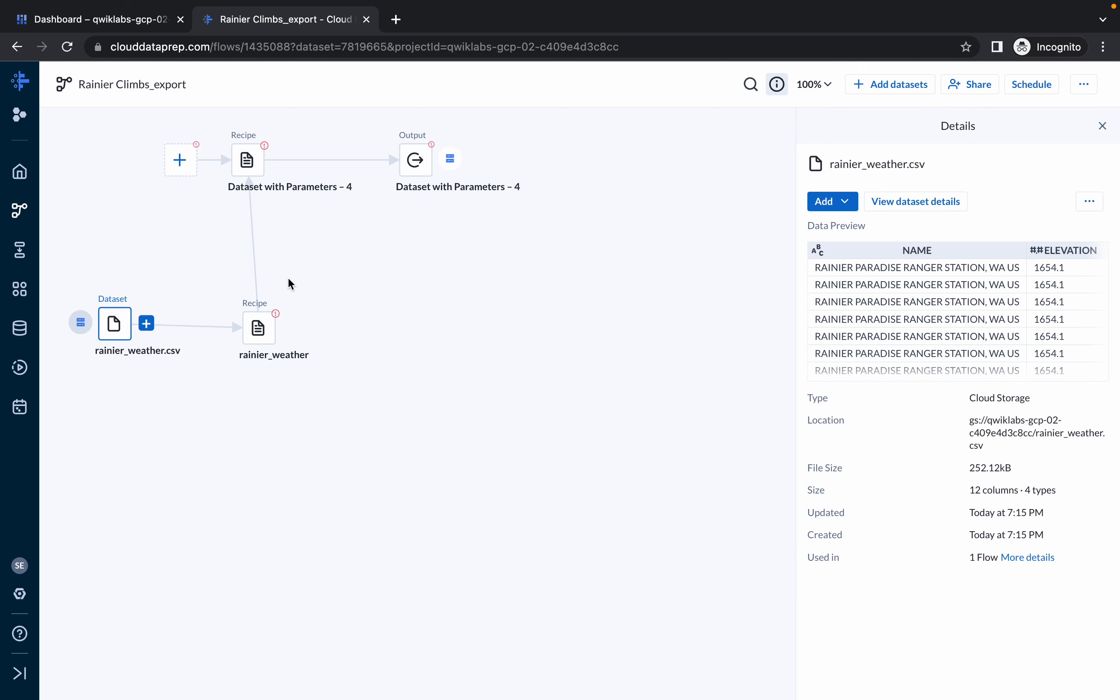
# - Start a dataset with parameters from the project's Cloud Storage bucket for the missing input of the Dataset with Parameters – 4 recipe
pyautogui.click(180, 160)
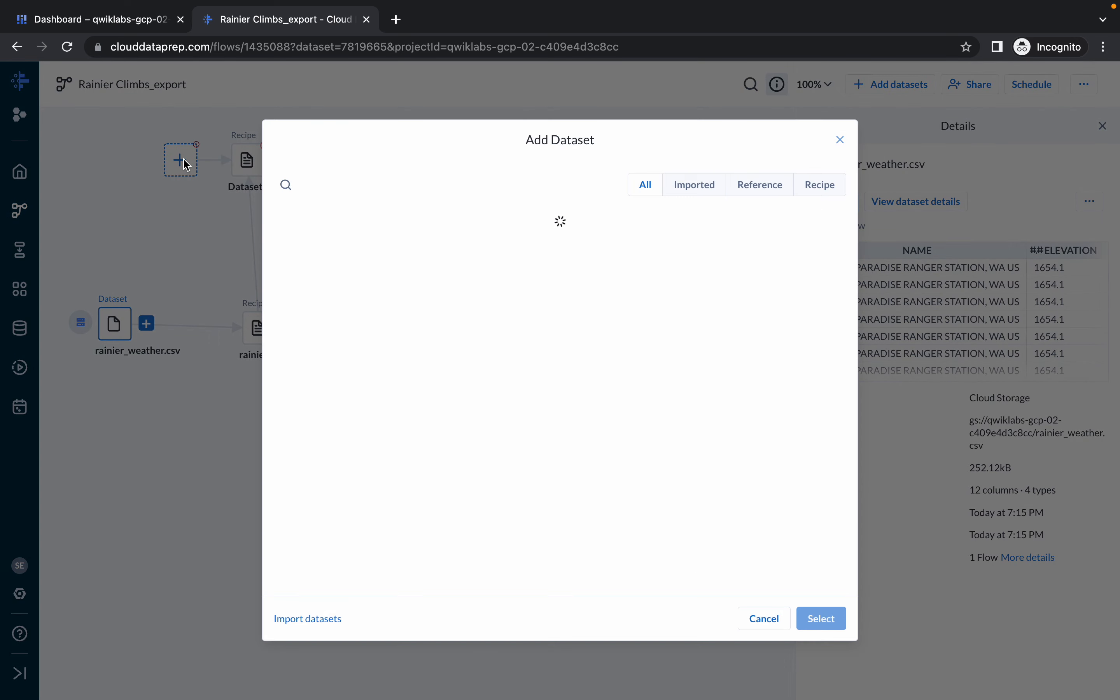
pyautogui.click(308, 619)
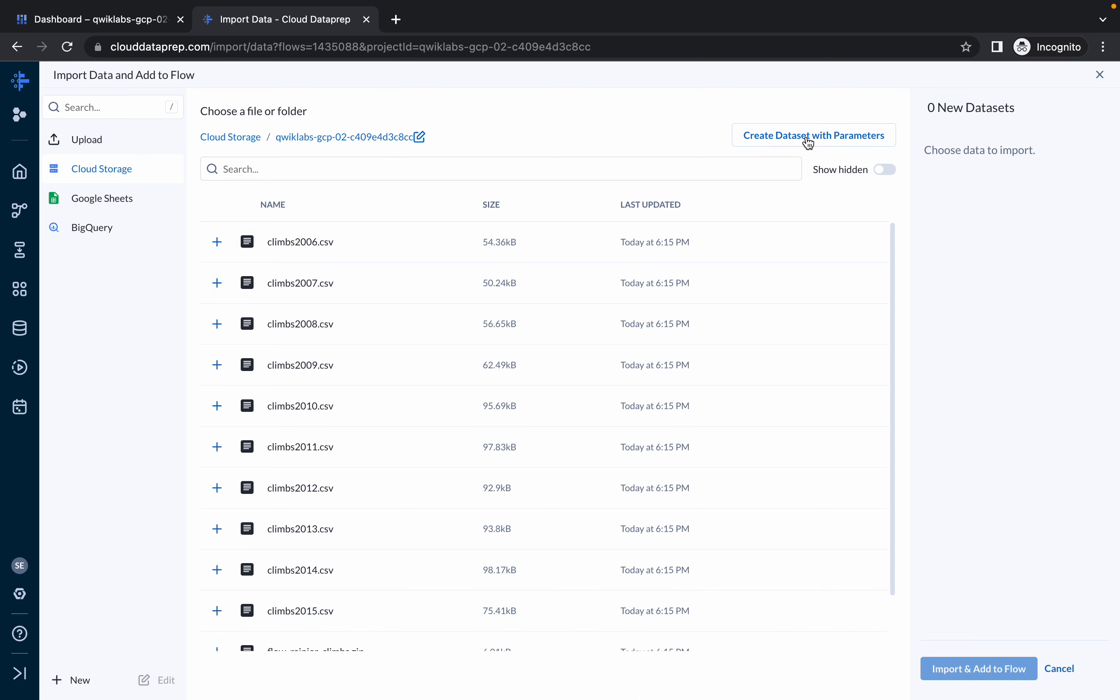
pyautogui.click(819, 143)
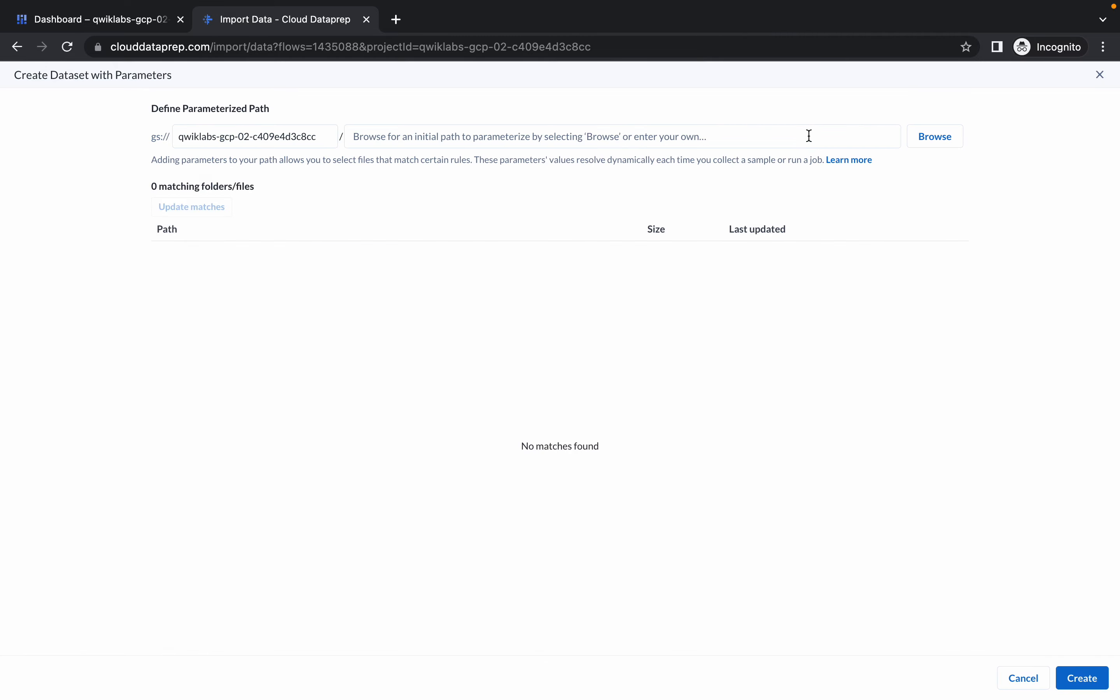
# - Switch to the lab instructions and check the progress of the Launch Cloud Dataprep objective in Task 1
pyautogui.hotkey('ctrl', 'Left')
pyautogui.scroll(-15, 517, 291)
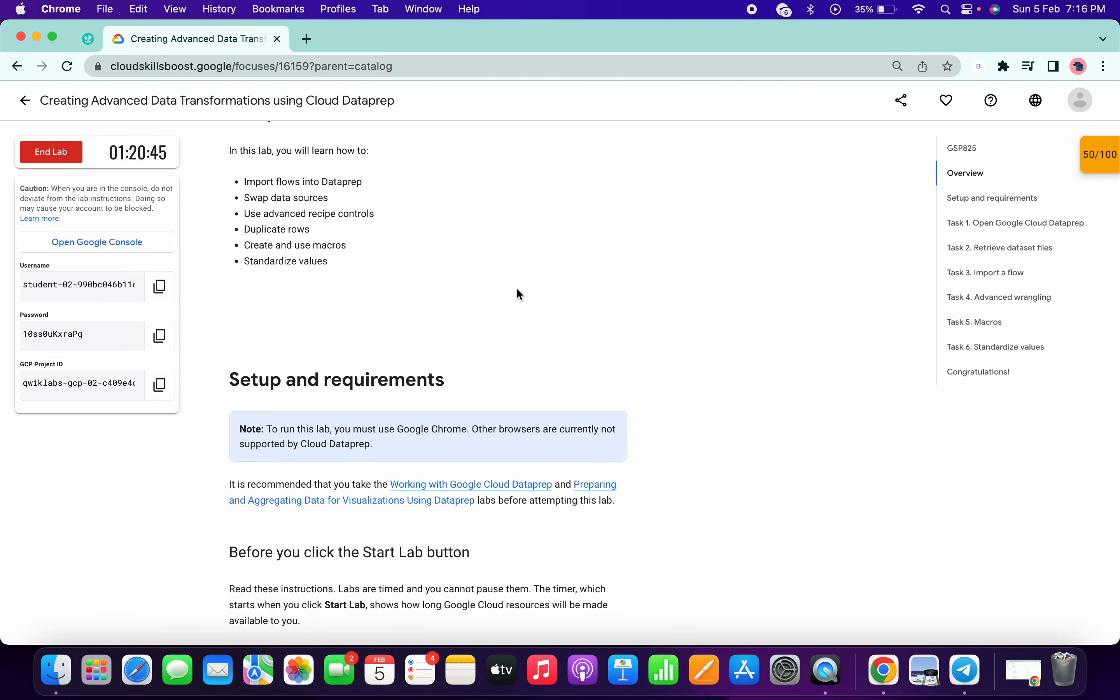
pyautogui.scroll(-20, 516, 287)
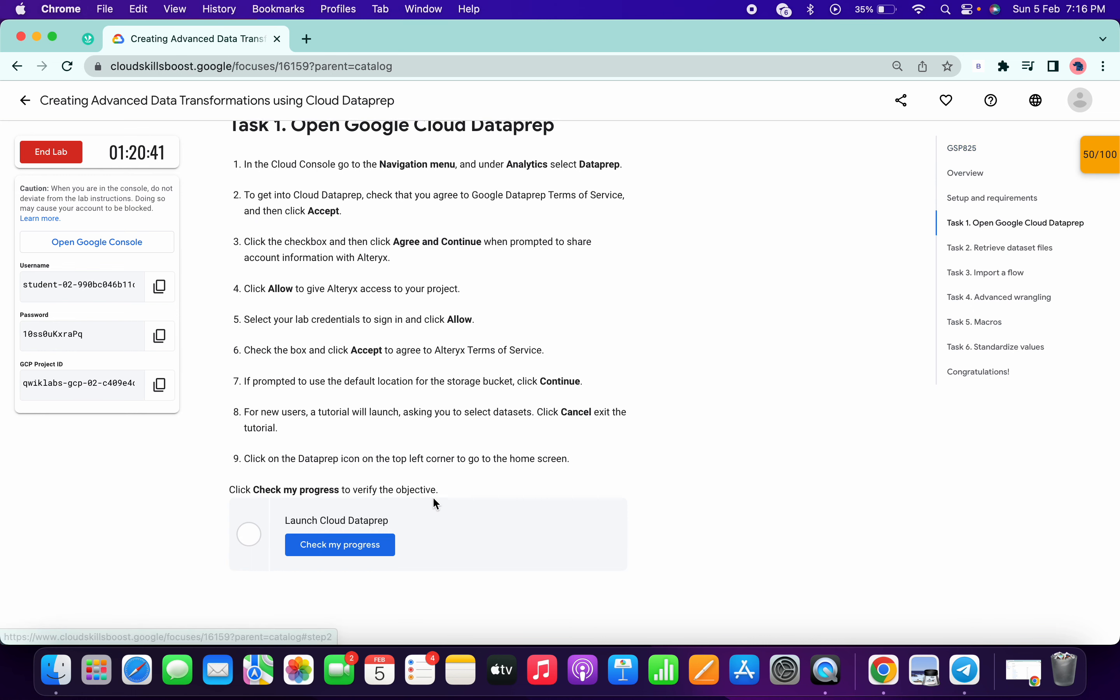
pyautogui.click(351, 547)
pyautogui.scroll(-10, 467, 384)
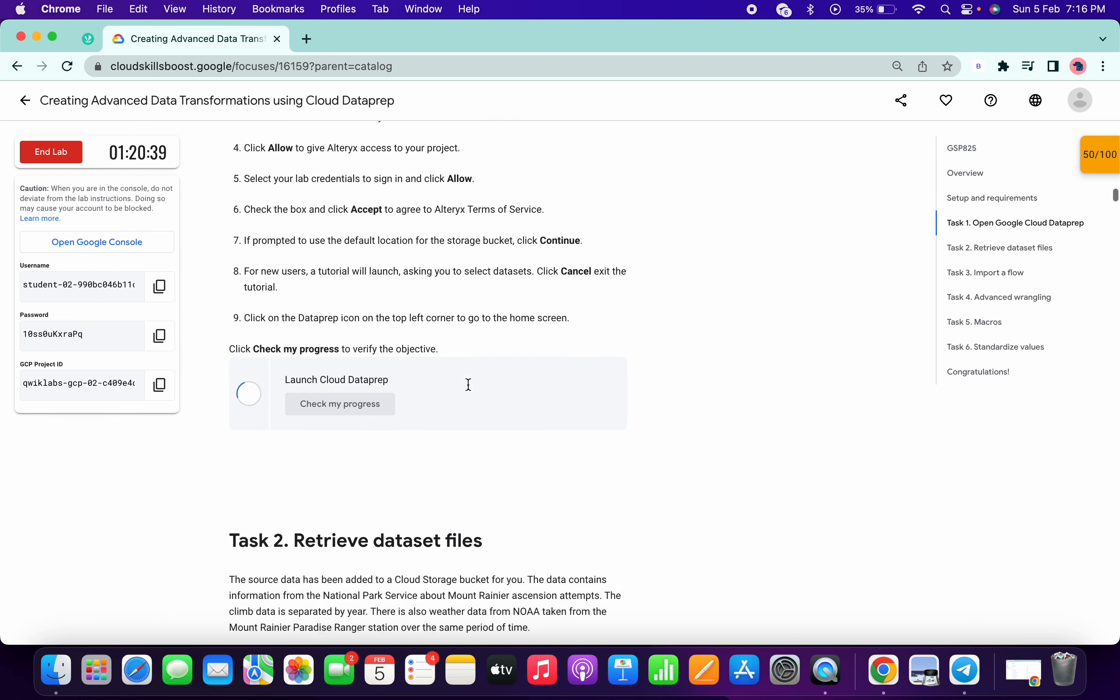
# - Find the parameterization instructions in Task 3 of the lab and copy the path text climbs
pyautogui.scroll(-5, 469, 384)
pyautogui.scroll(7, 468, 385)
pyautogui.scroll(-9, 470, 388)
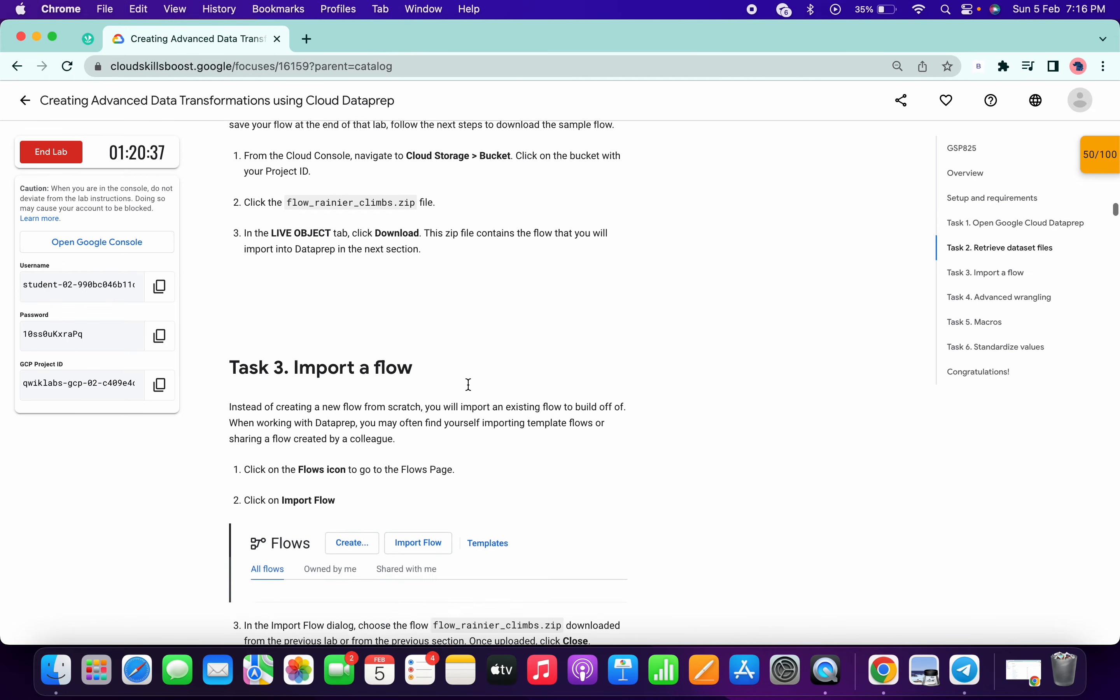
pyautogui.scroll(-15, 470, 390)
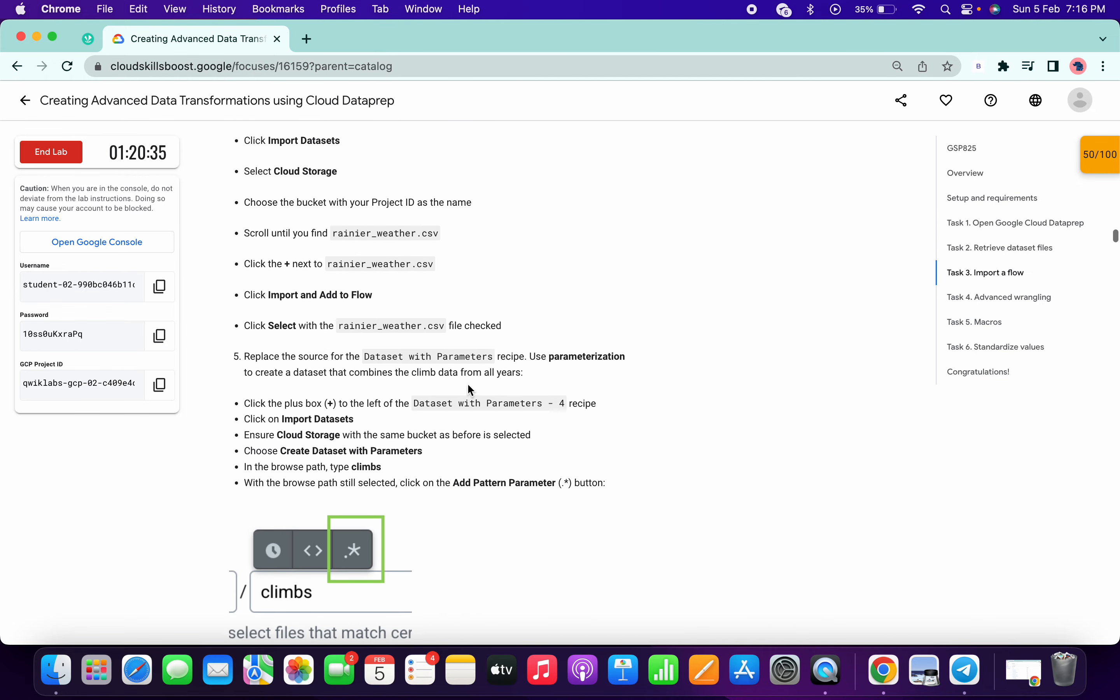
pyautogui.scroll(-5, 468, 384)
pyautogui.scroll(4, 469, 362)
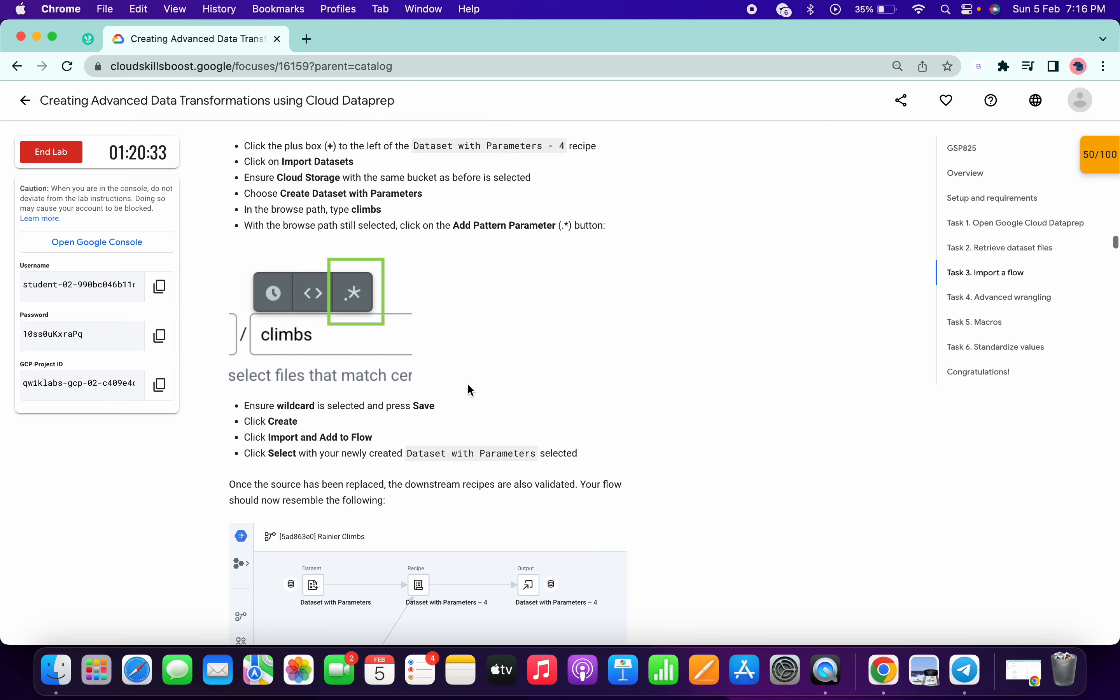
pyautogui.doubleClick(364, 235)
pyautogui.hotkey('ctrl', 'c')
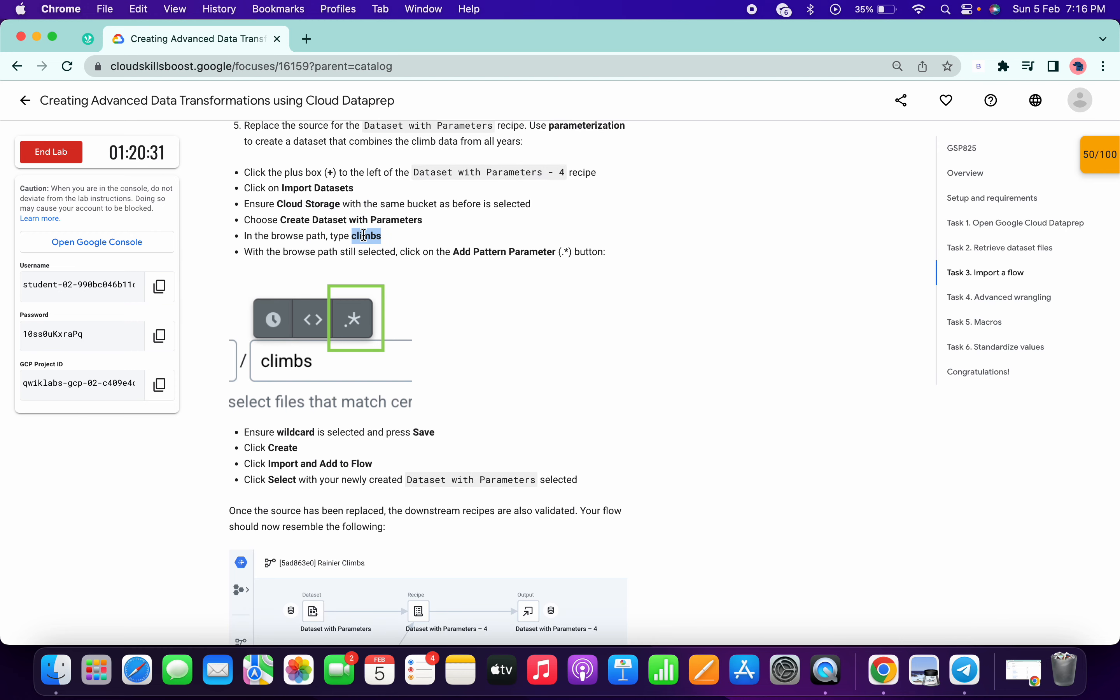
# - Back in Dataprep, define the parameterized path as climbs followed by a Wildcard .* pattern parameter
pyautogui.hotkey('ctrl', 'Right')
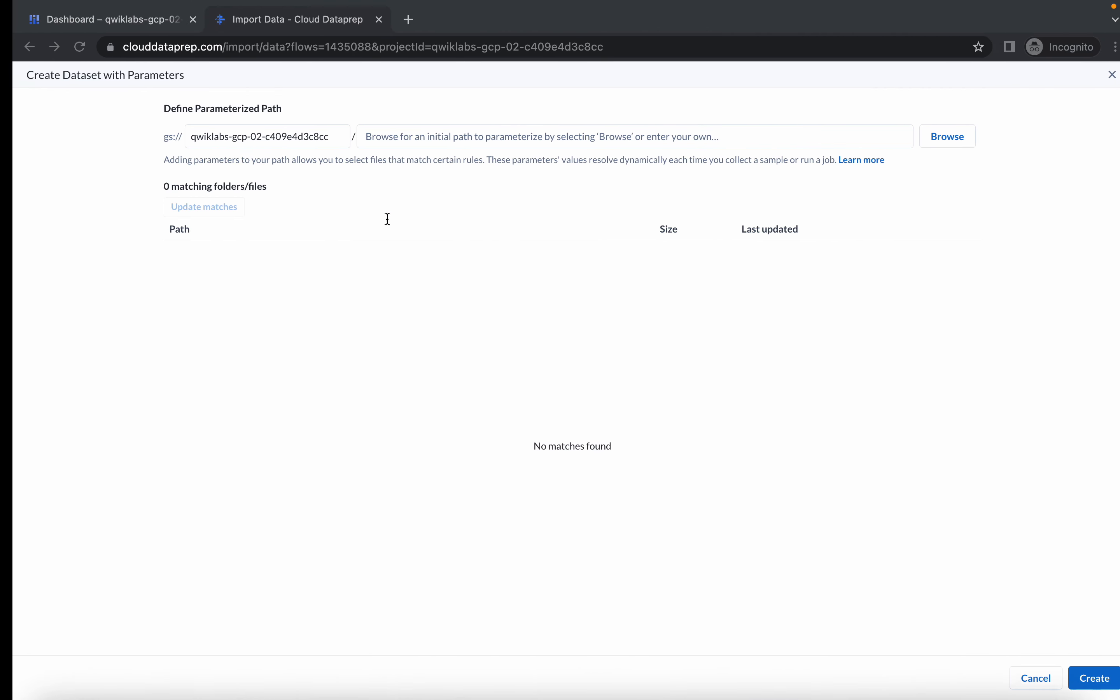
pyautogui.click(368, 144)
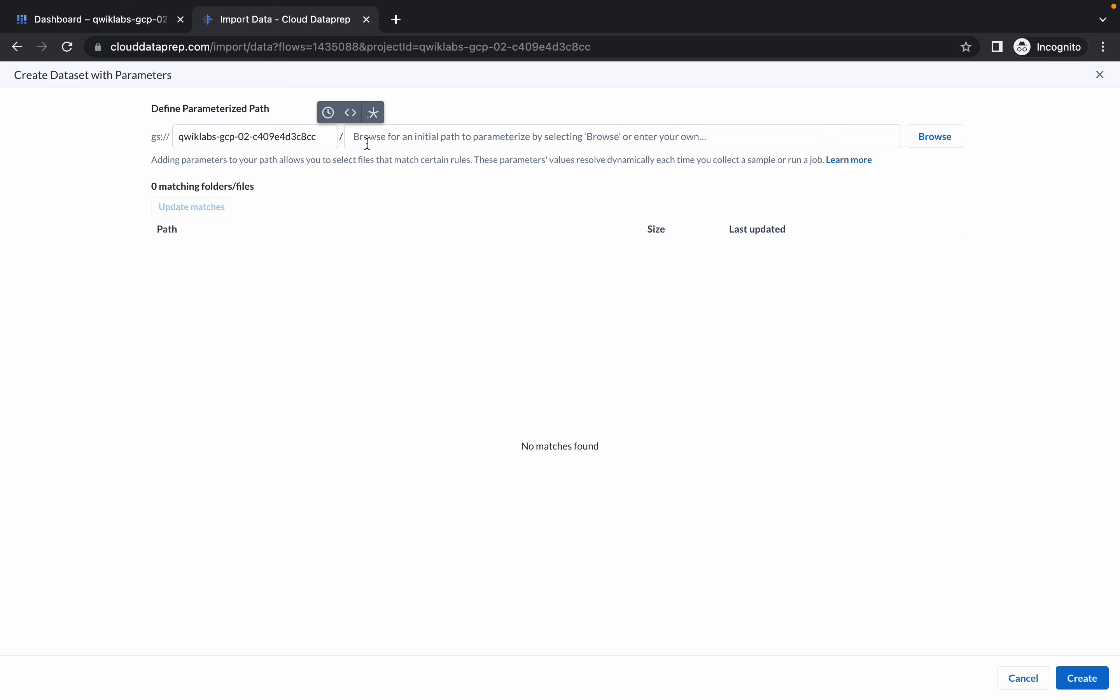
pyautogui.hotkey('ctrl', 'v')
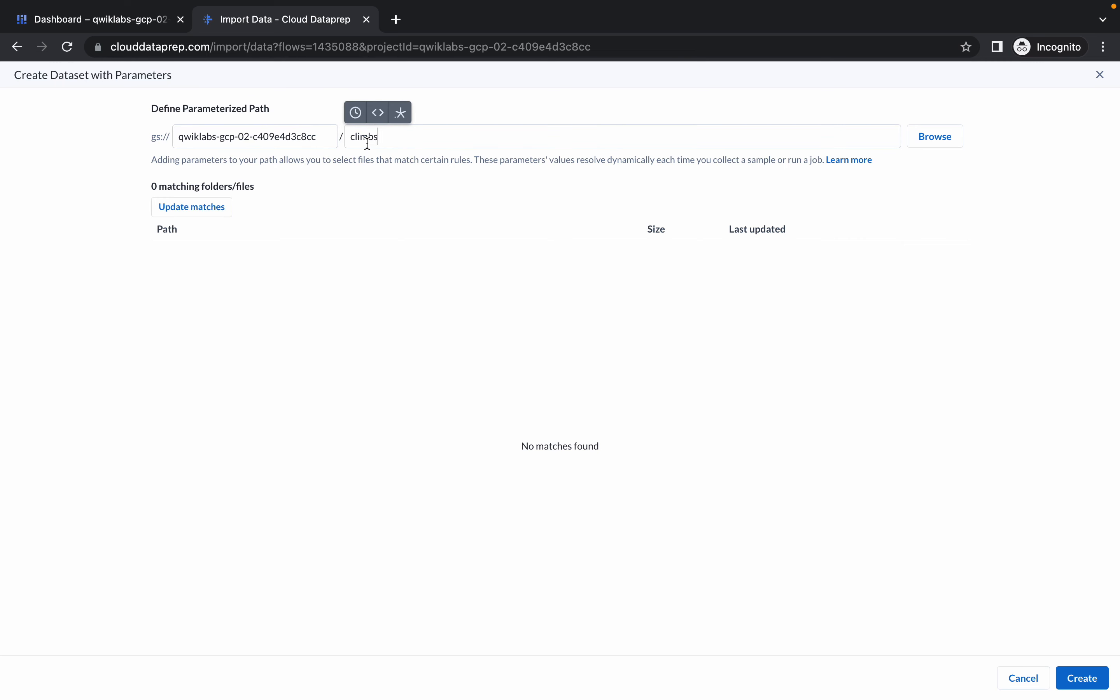
pyautogui.click(401, 114)
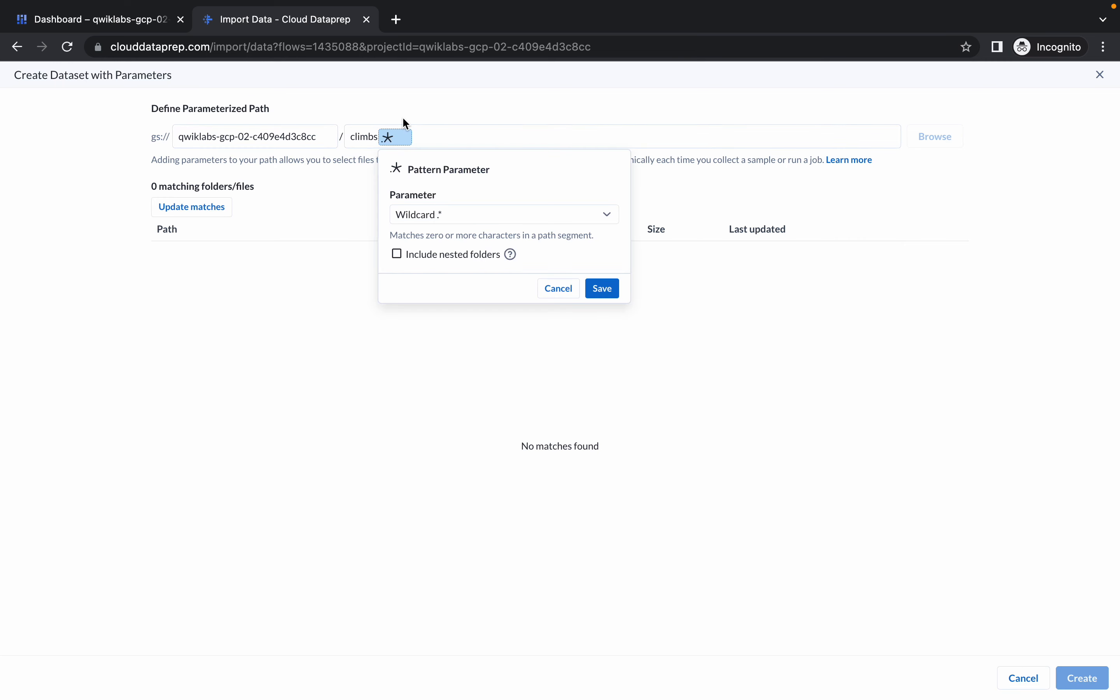
pyautogui.click(602, 289)
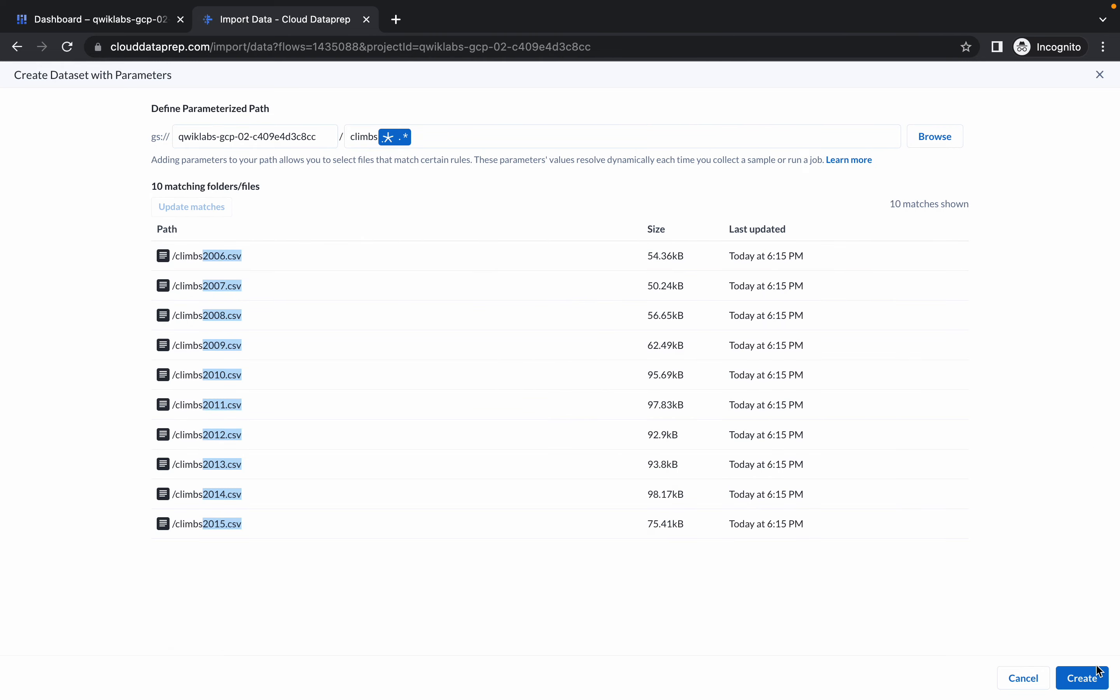
# - Create and import Dataset with Parameters, connect it to the Dataset with Parameters – 4 recipe and place it in front of that recipe
pyautogui.click(1093, 674)
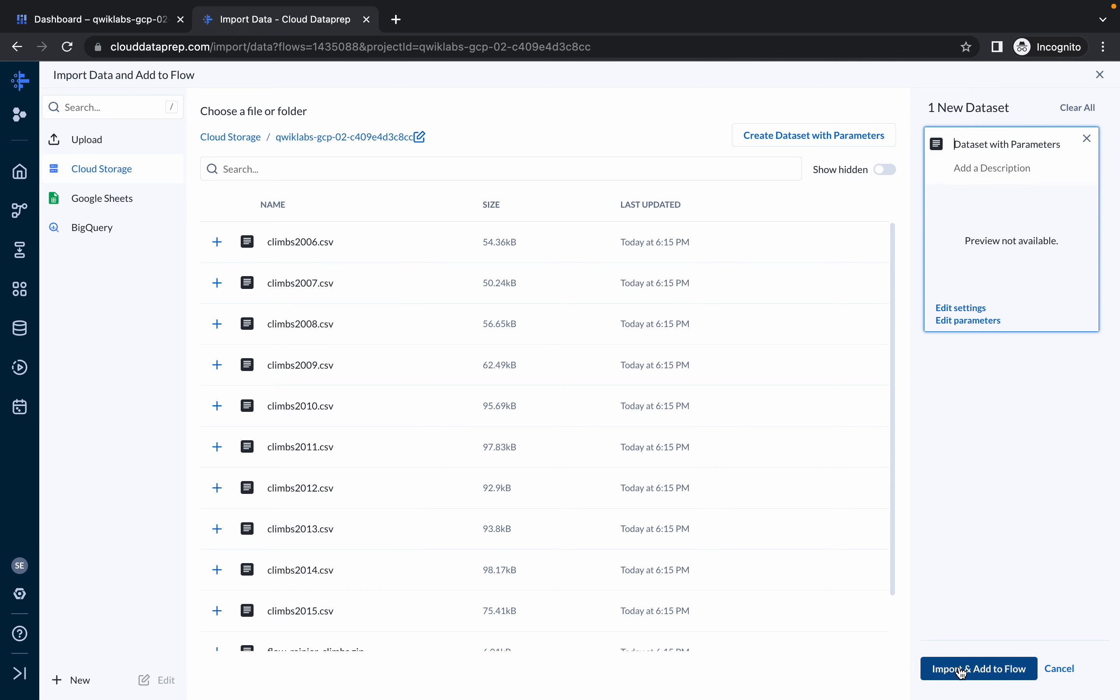
pyautogui.click(963, 670)
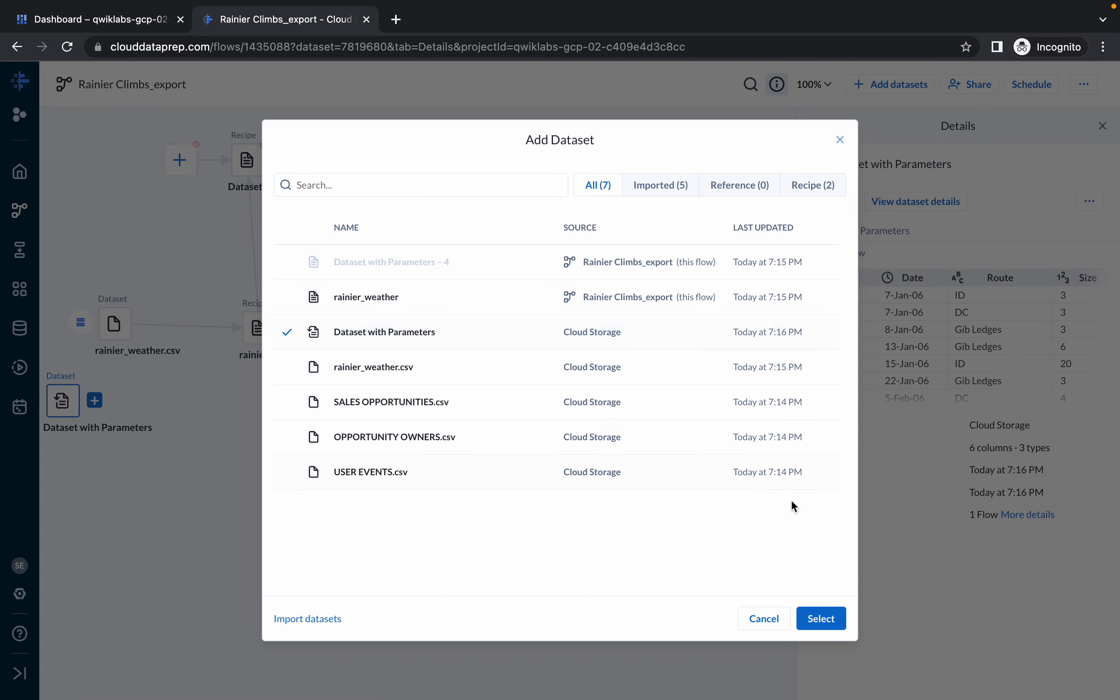
pyautogui.click(831, 621)
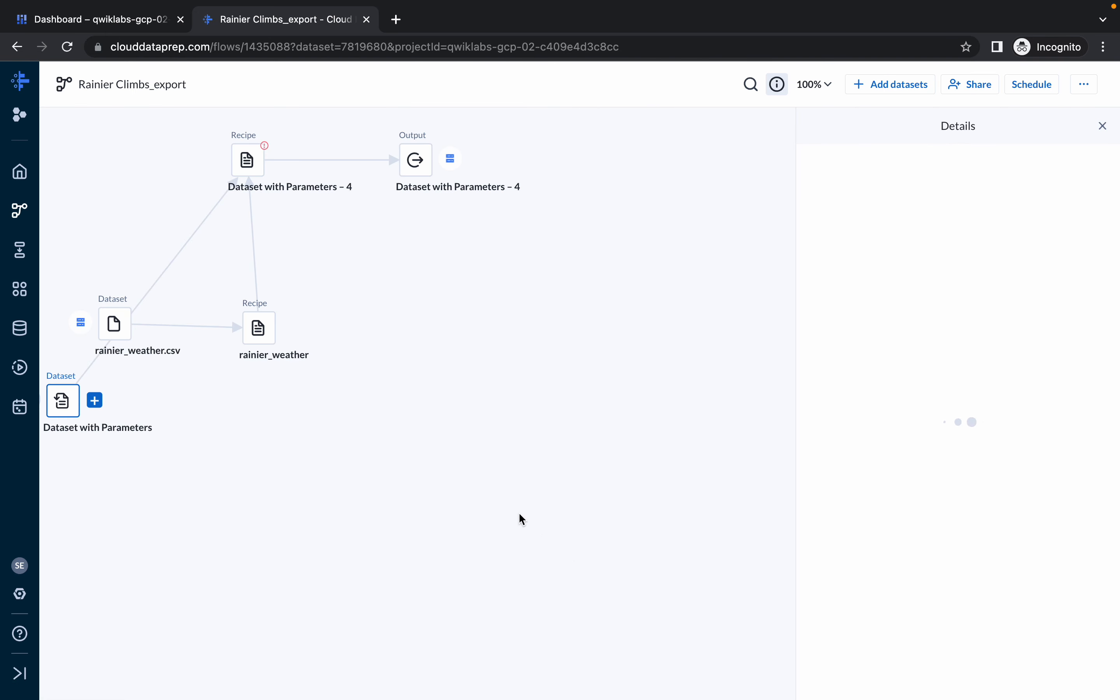
pyautogui.moveTo(62, 401); pyautogui.dragTo(109, 161)
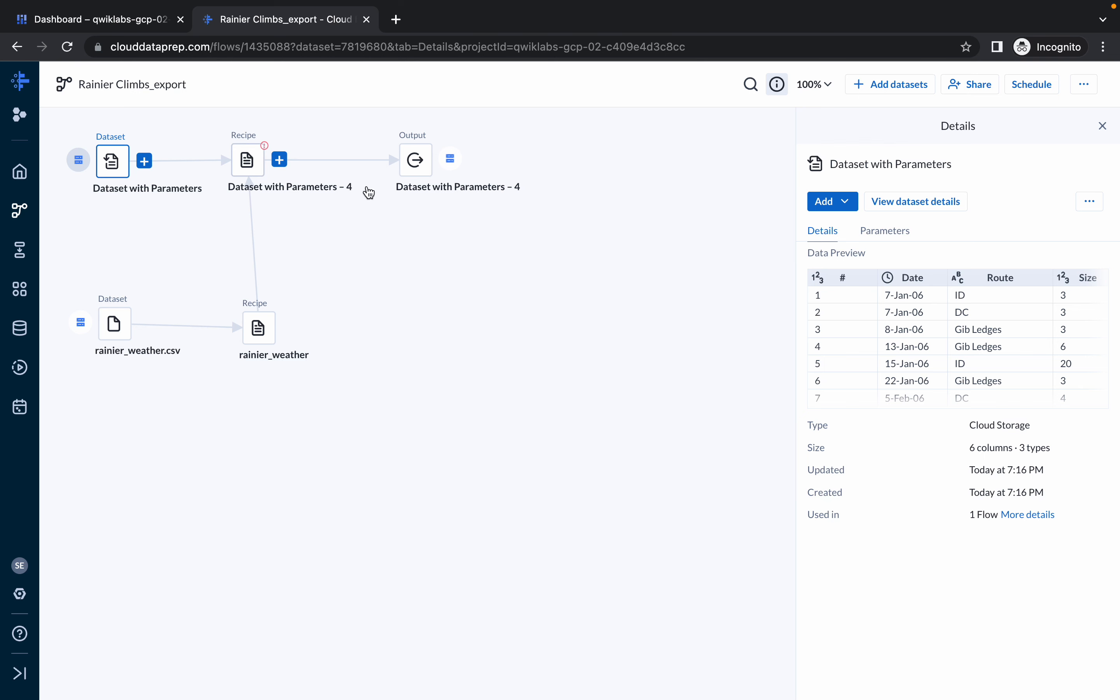
# - Open the Dataset with Parameters – 4 recipe for editing, dismiss the sample notice and look over its recipe steps
pyautogui.click(248, 163)
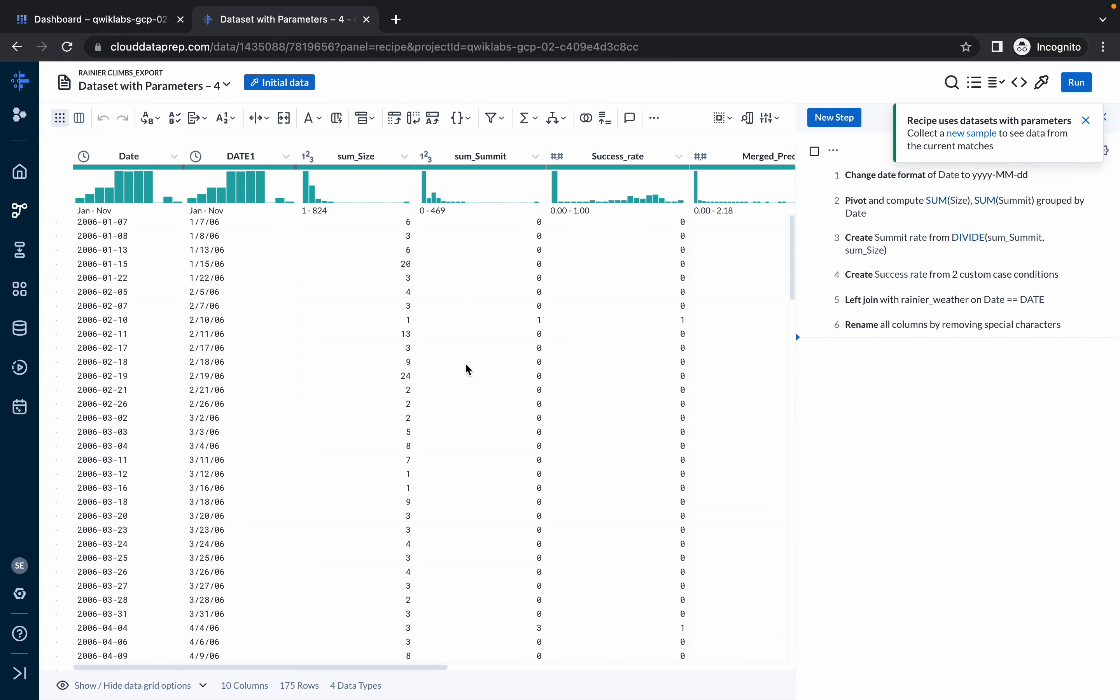
pyautogui.click(1087, 122)
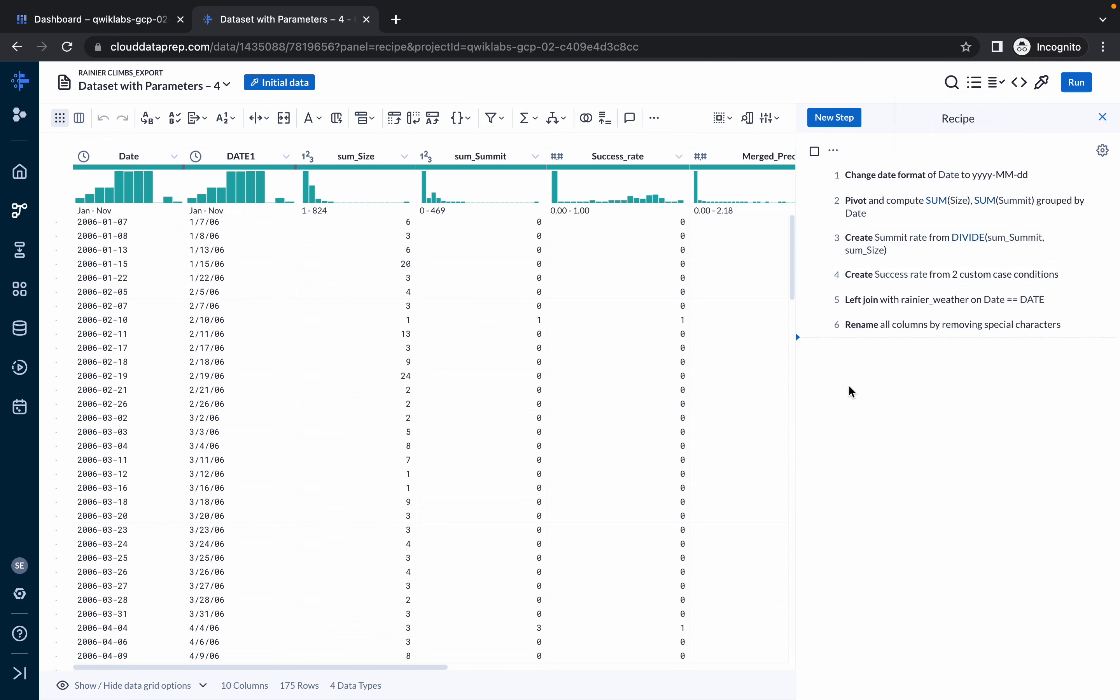
pyautogui.scroll(3, 789, 335)
pyautogui.scroll(3, 789, 335)
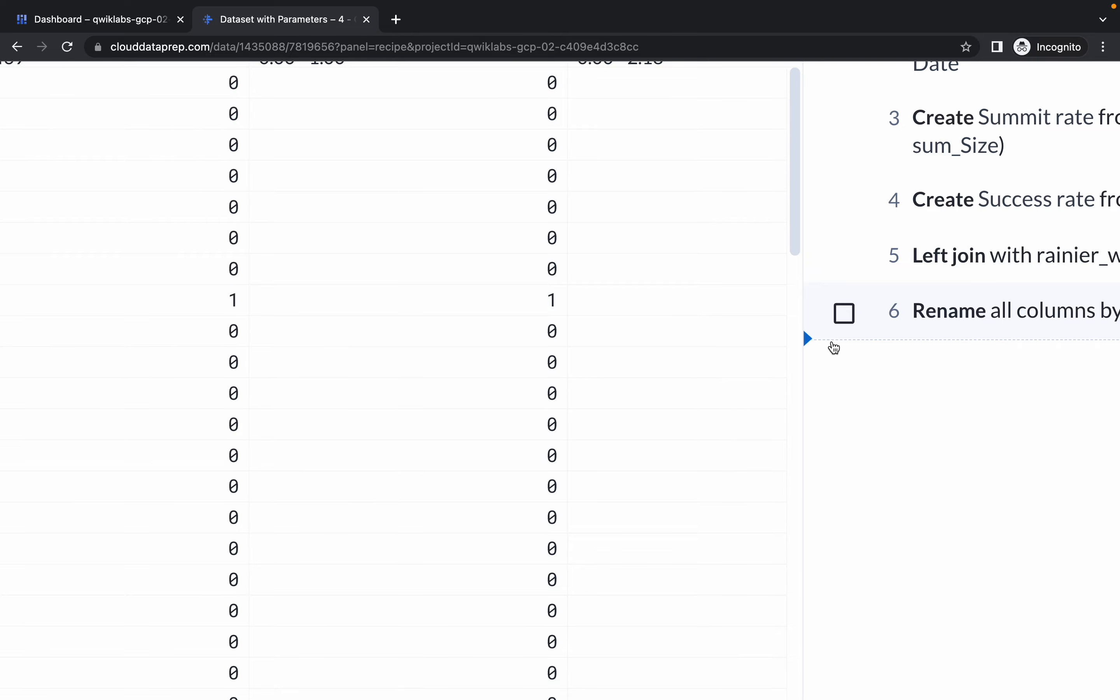
pyautogui.scroll(-5, 835, 347)
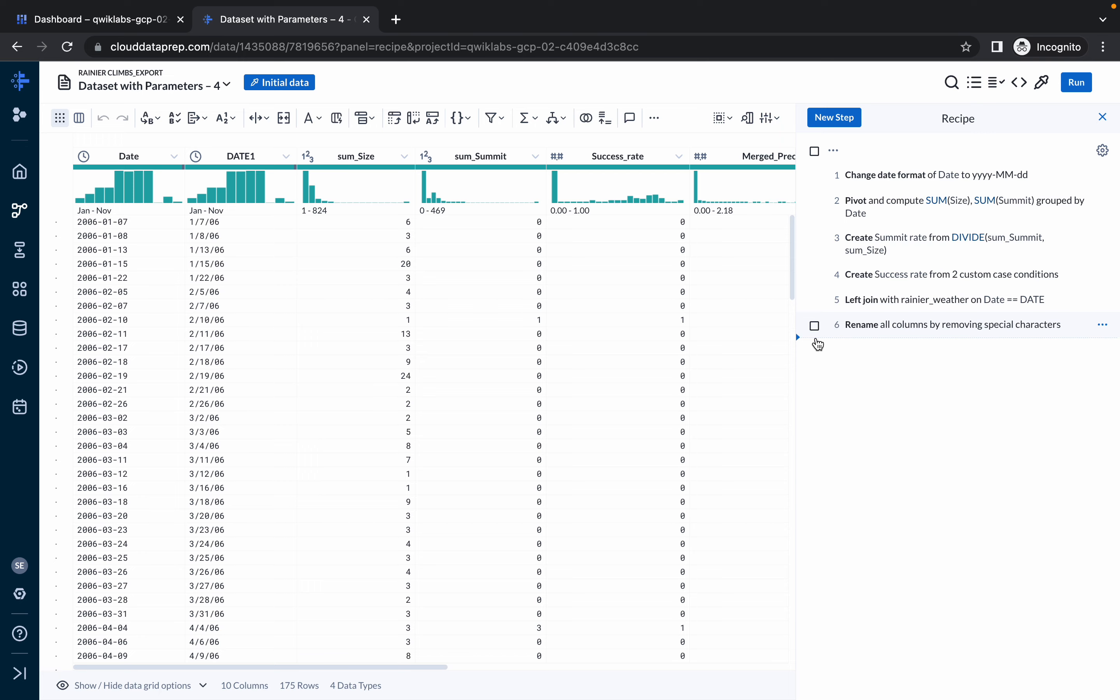
# - Read the lab's Take new samples instructions on where to set the Recipe View Line, and return to the recipe
pyautogui.hotkey('ctrl', 'Left')
pyautogui.scroll(-10, 541, 312)
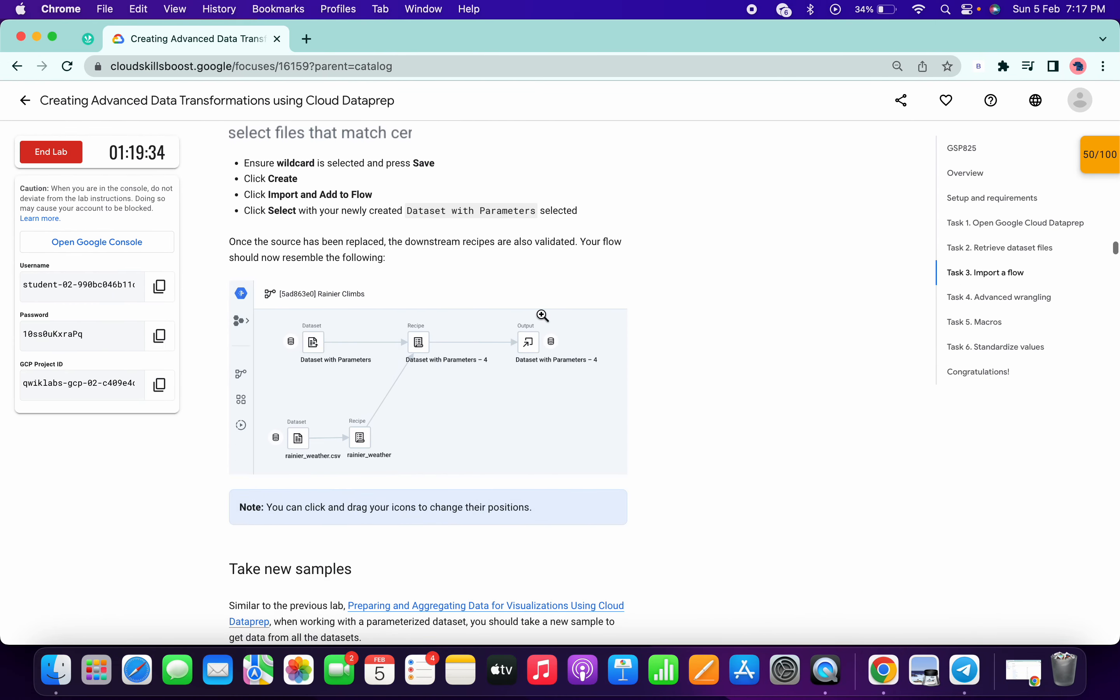
pyautogui.scroll(-6, 540, 312)
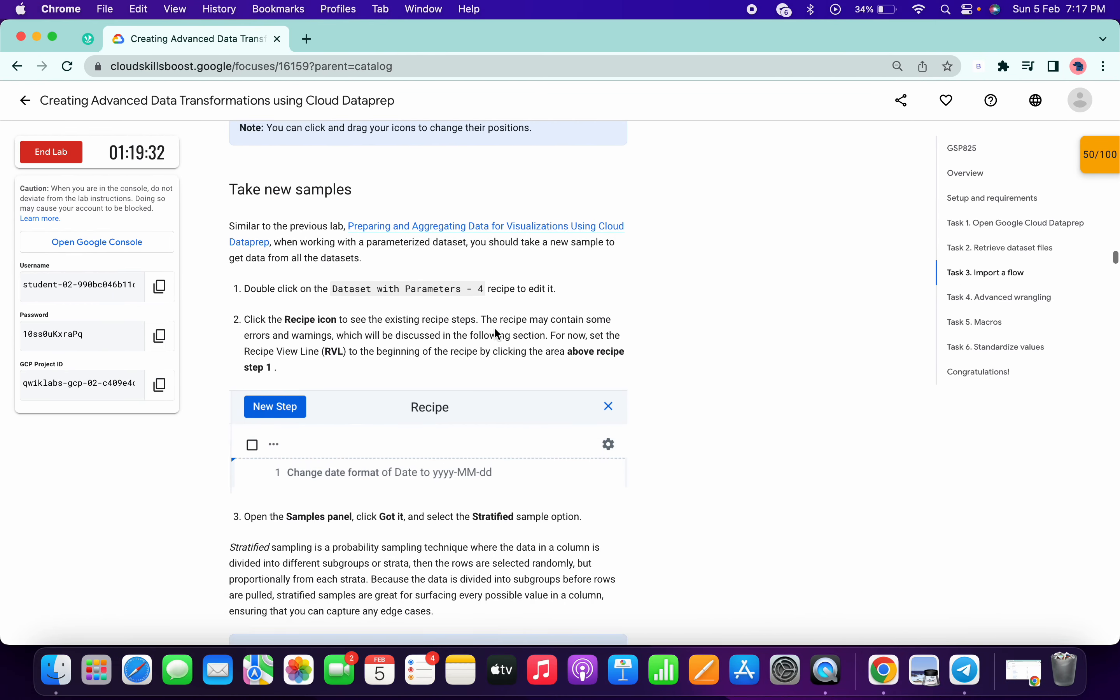
pyautogui.moveTo(247, 354); pyautogui.dragTo(319, 352)
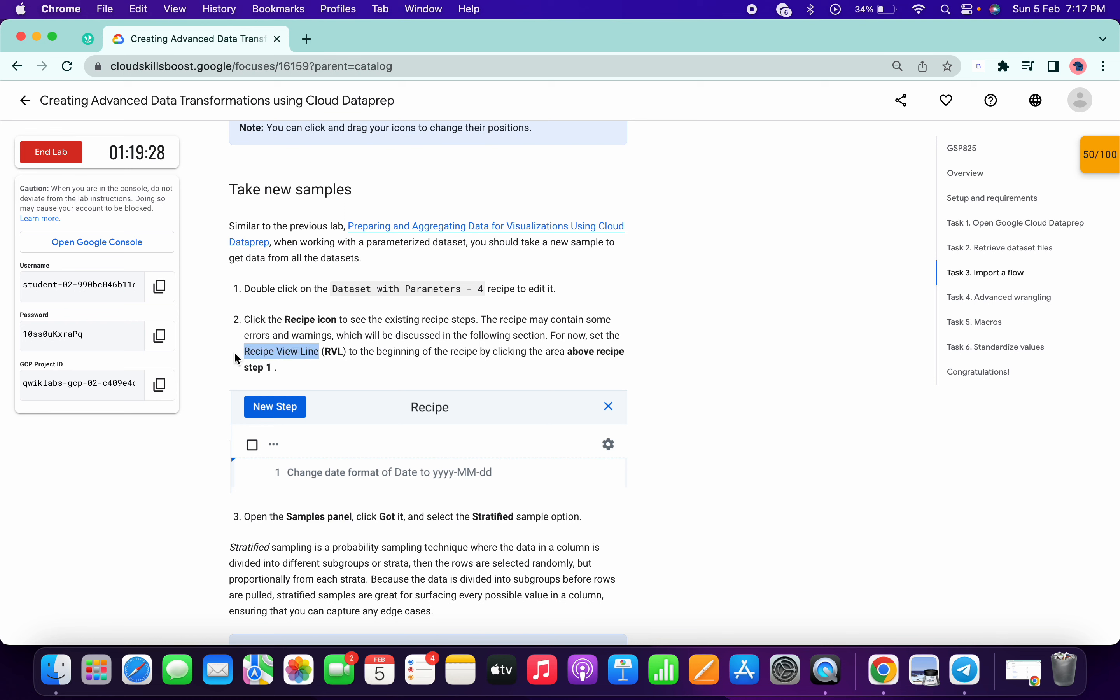
pyautogui.hotkey('ctrl', 'Right')
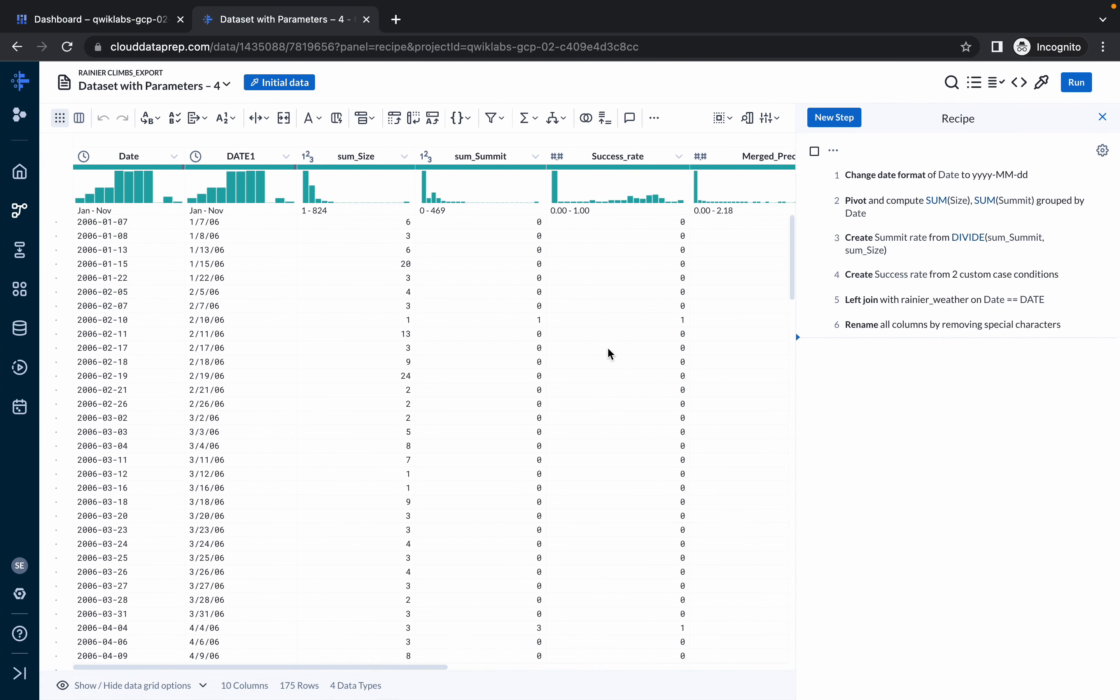
pyautogui.hotkey('ctrl', 'Left')
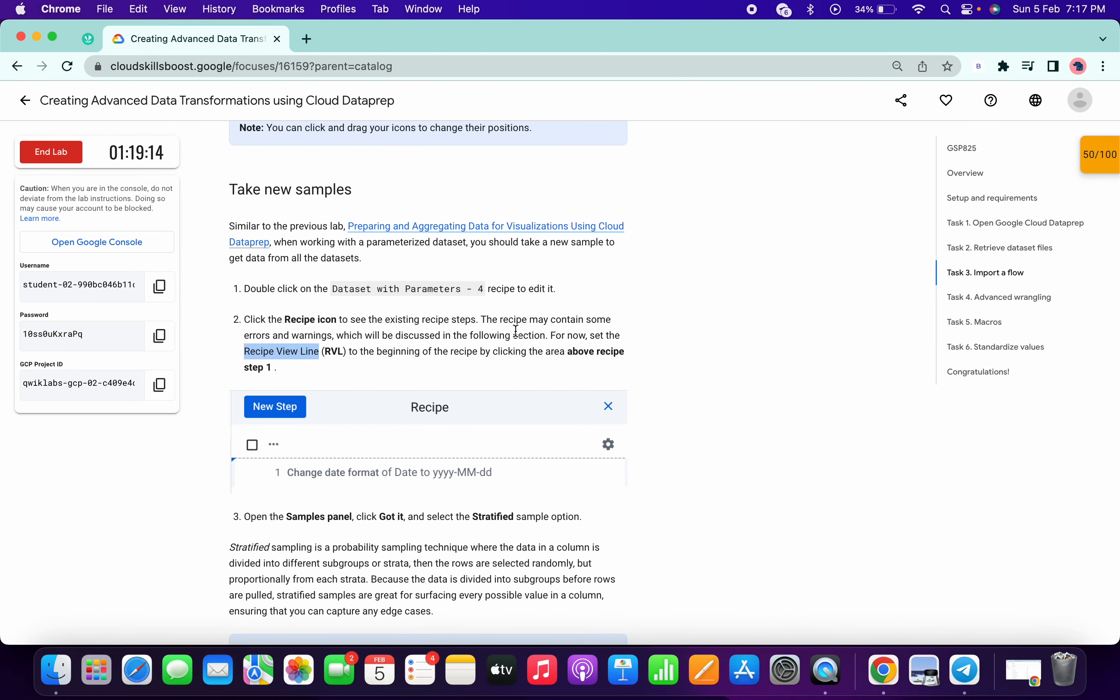
pyautogui.hotkey('ctrl', 'Right')
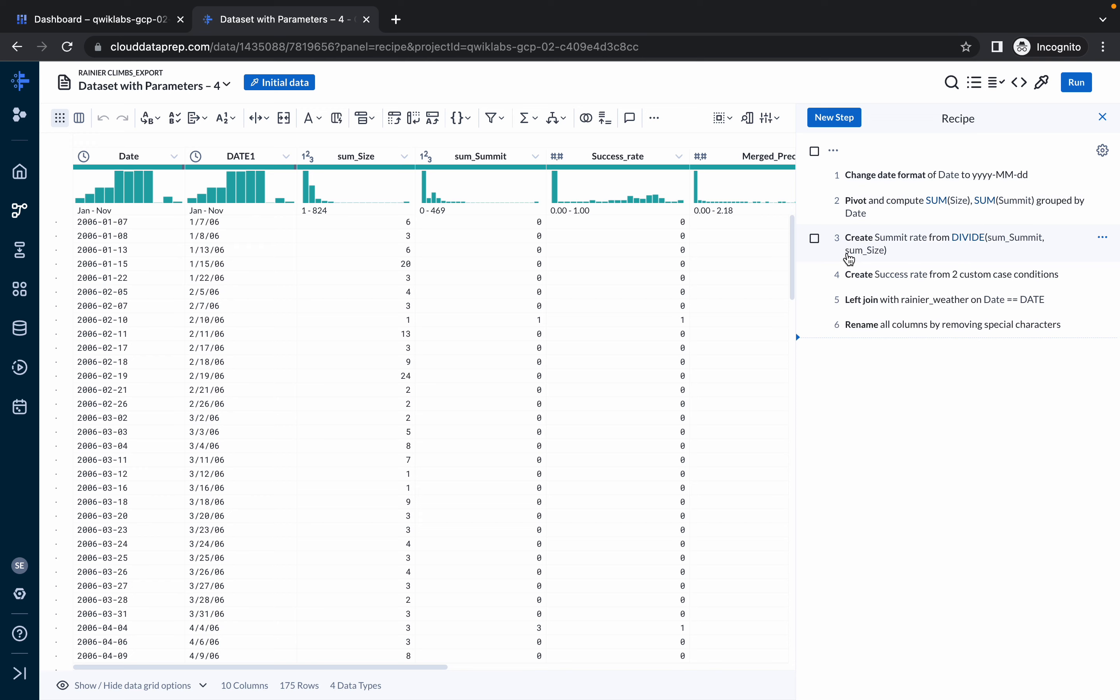
# - Set the Recipe View Line to the beginning of the recipe, above step 1
pyautogui.scroll(10, 845, 307)
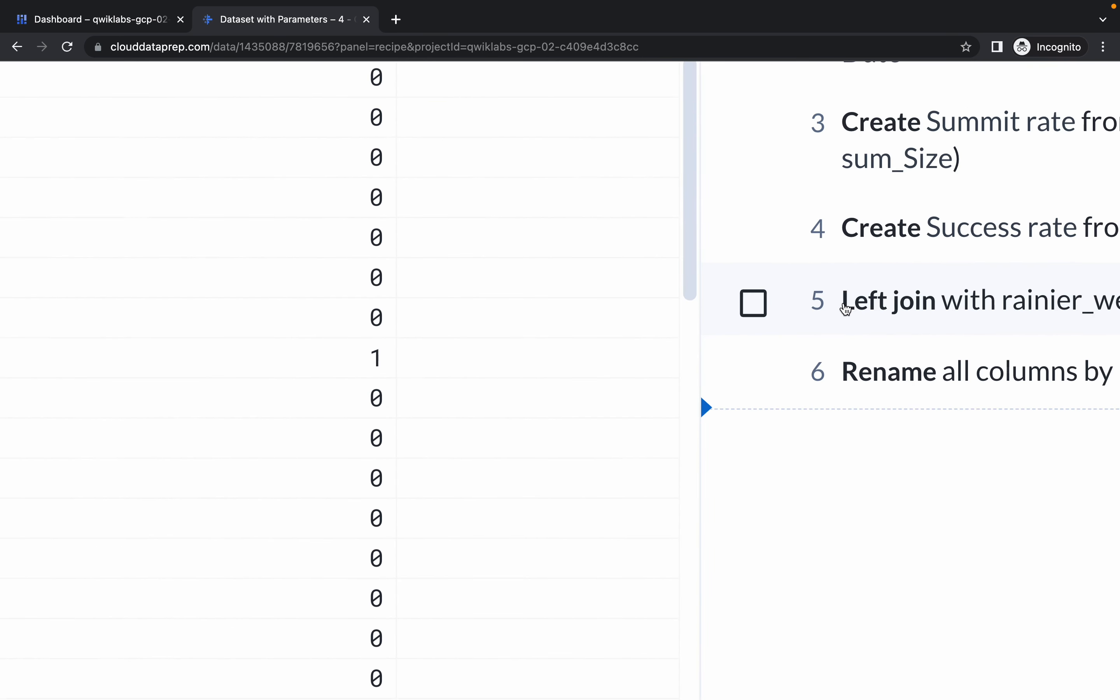
pyautogui.scroll(7, 846, 307)
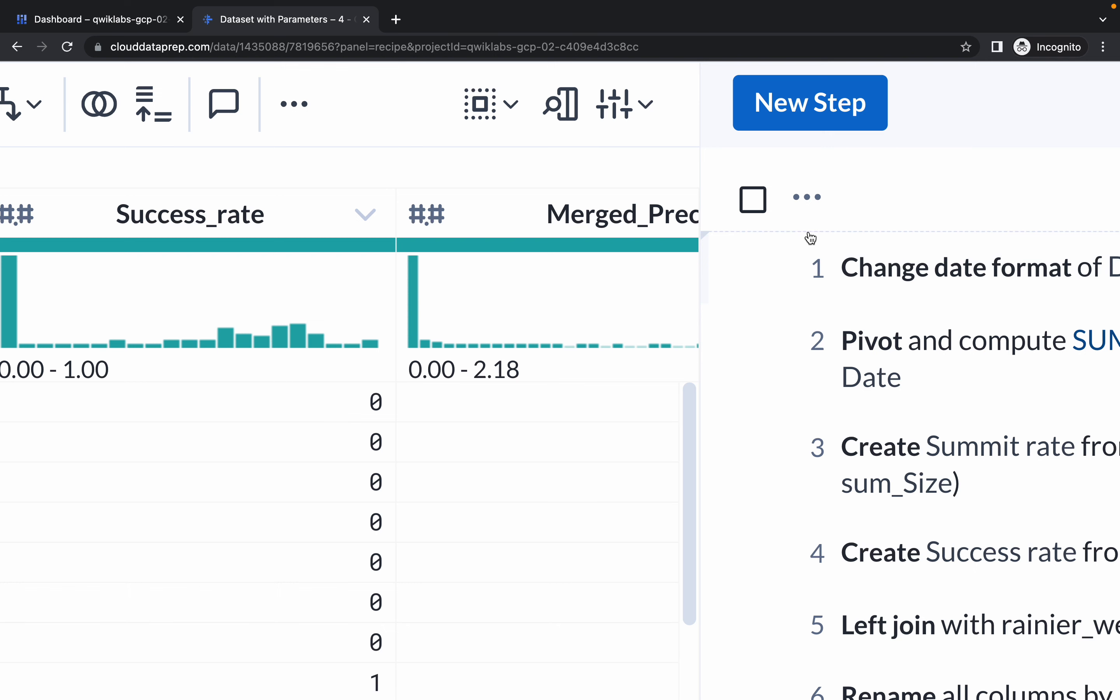
pyautogui.click(725, 238)
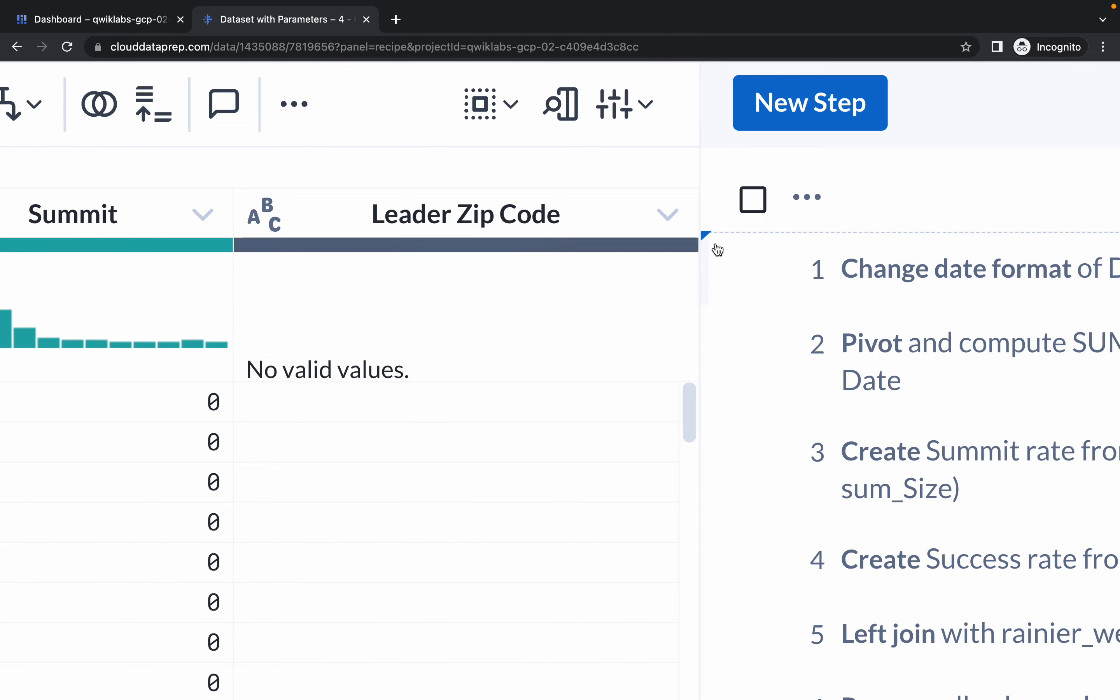
pyautogui.scroll(-5, 712, 254)
pyautogui.scroll(-3, 712, 254)
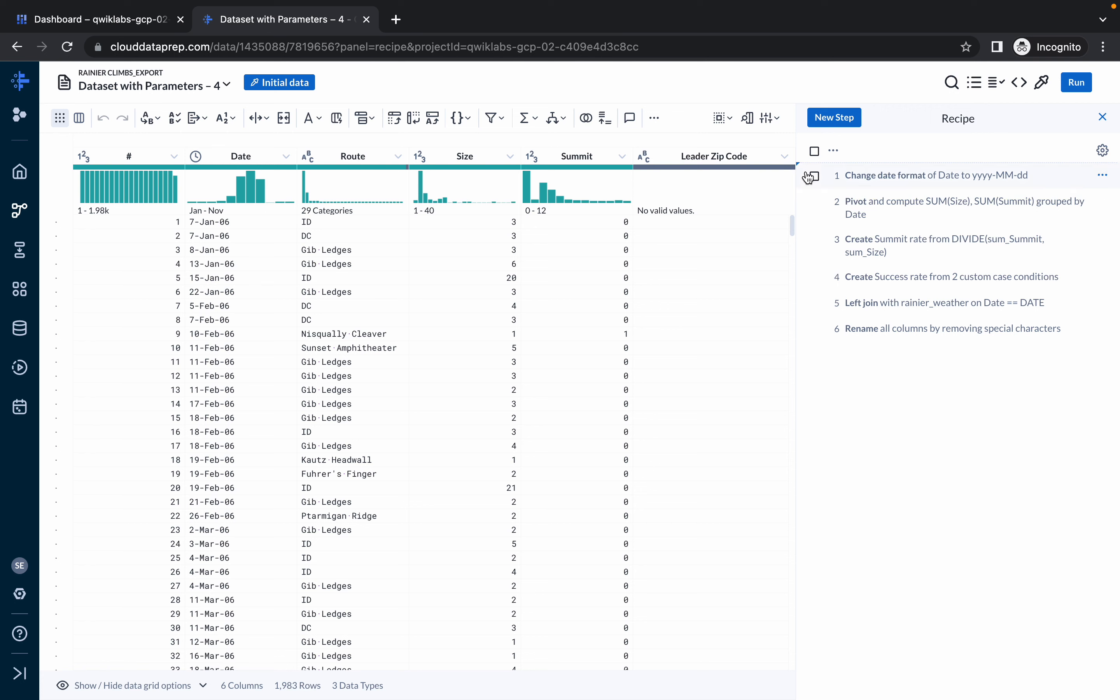
pyautogui.click(280, 83)
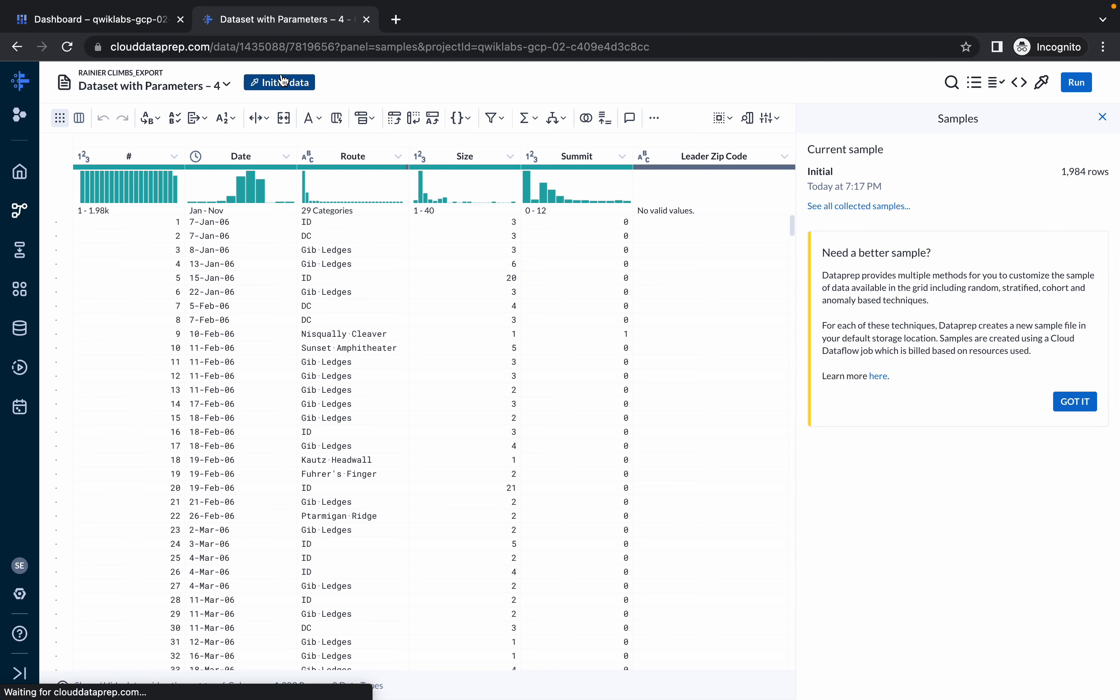
pyautogui.click(1075, 402)
pyautogui.scroll(-1, 957, 379)
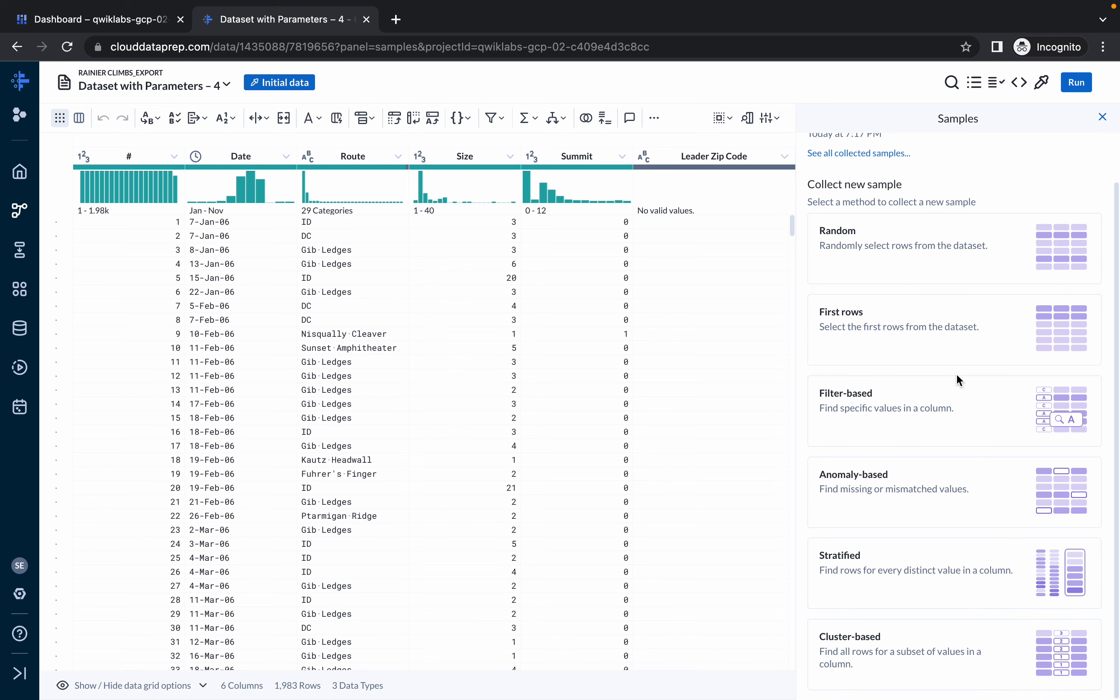
pyautogui.click(861, 571)
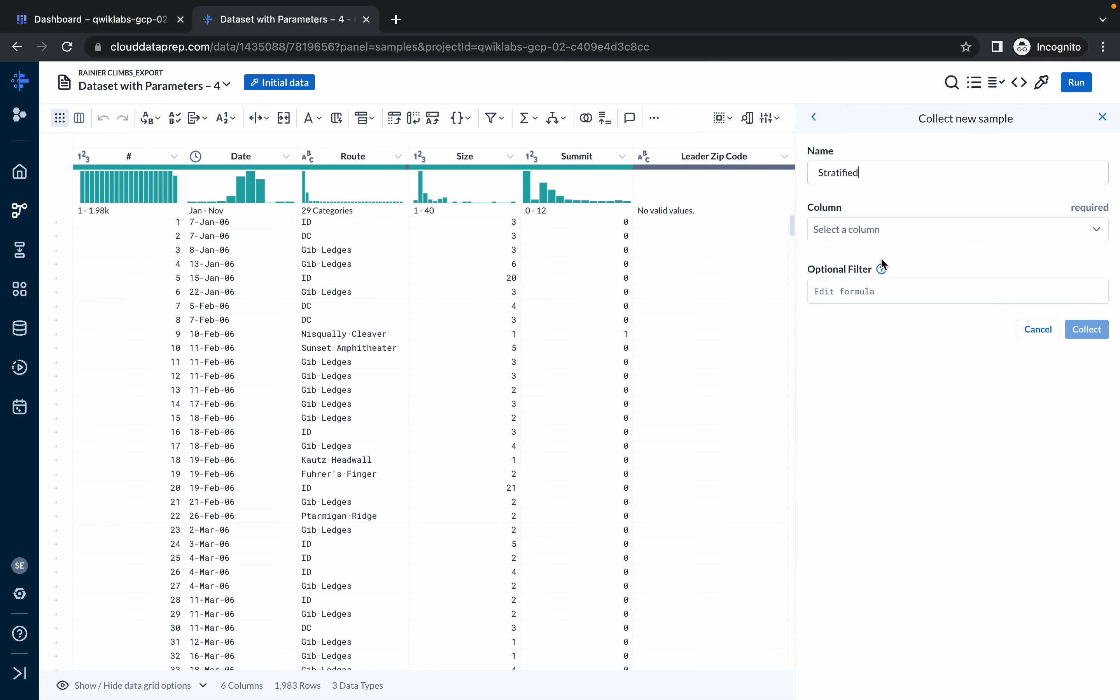
pyautogui.click(837, 233)
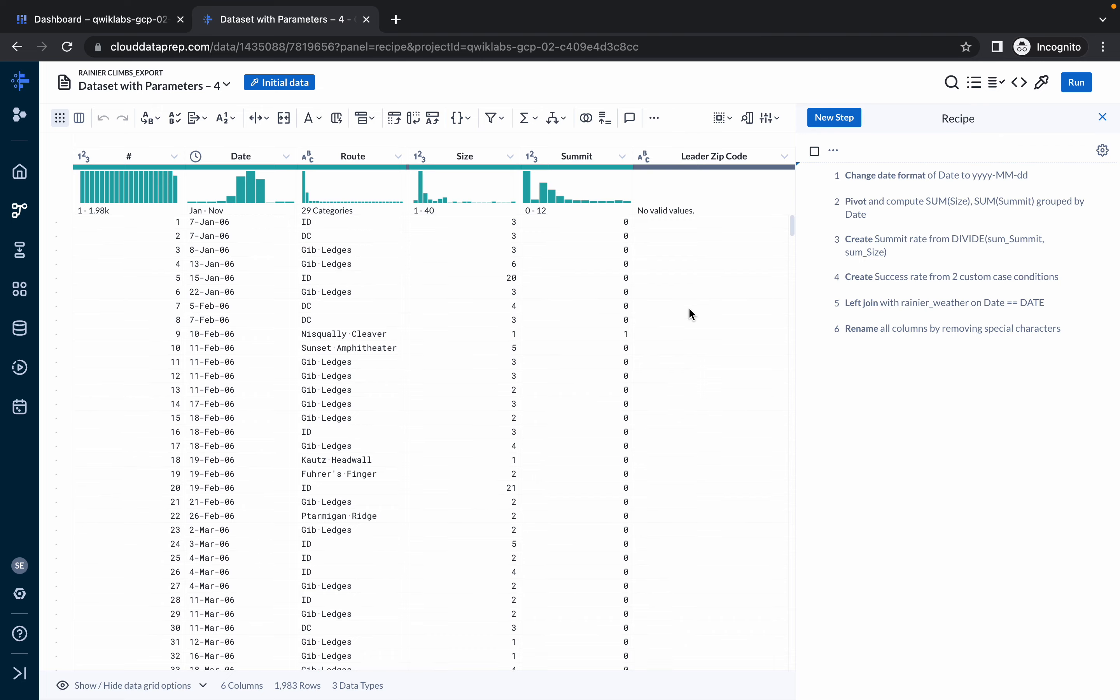
# - Check the lab's sampling instructions and collect a new Stratified sample based on the Route column
pyautogui.hotkey('ctrl', 'Left')
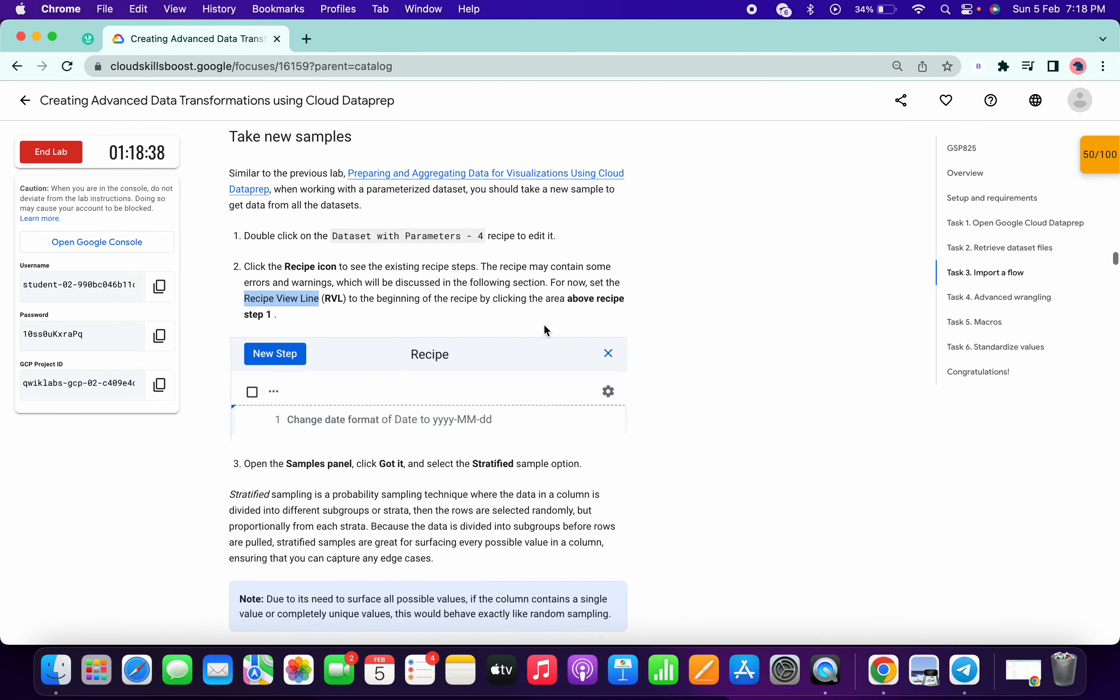
pyautogui.scroll(-10, 543, 323)
pyautogui.hotkey('ctrl', 'Right')
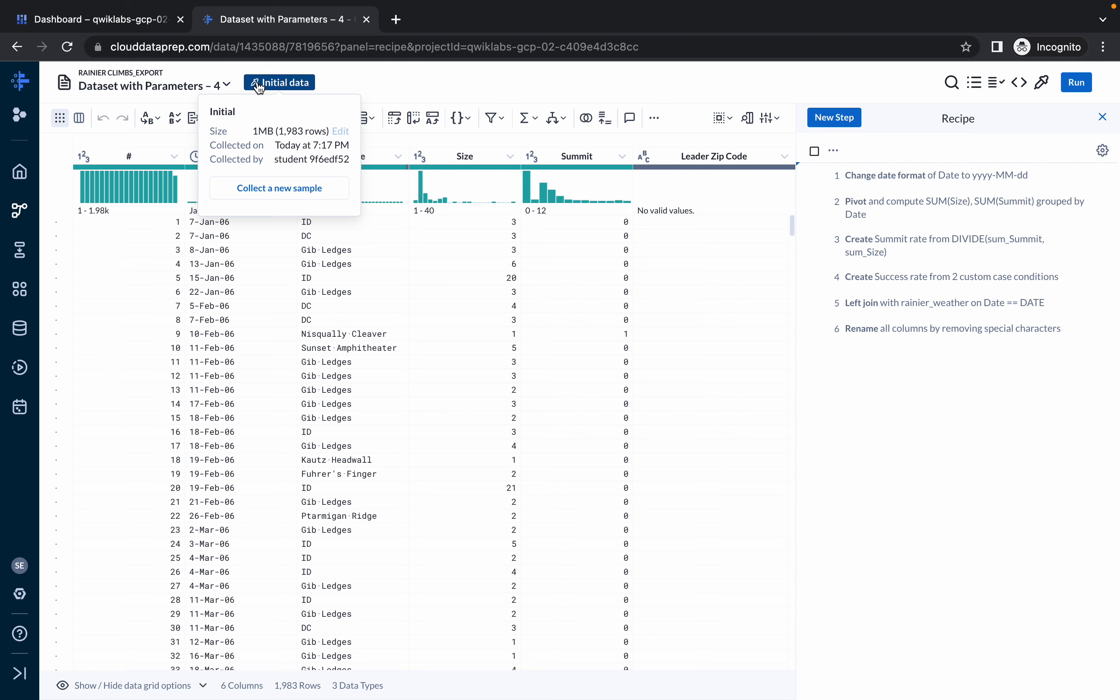
pyautogui.click(259, 83)
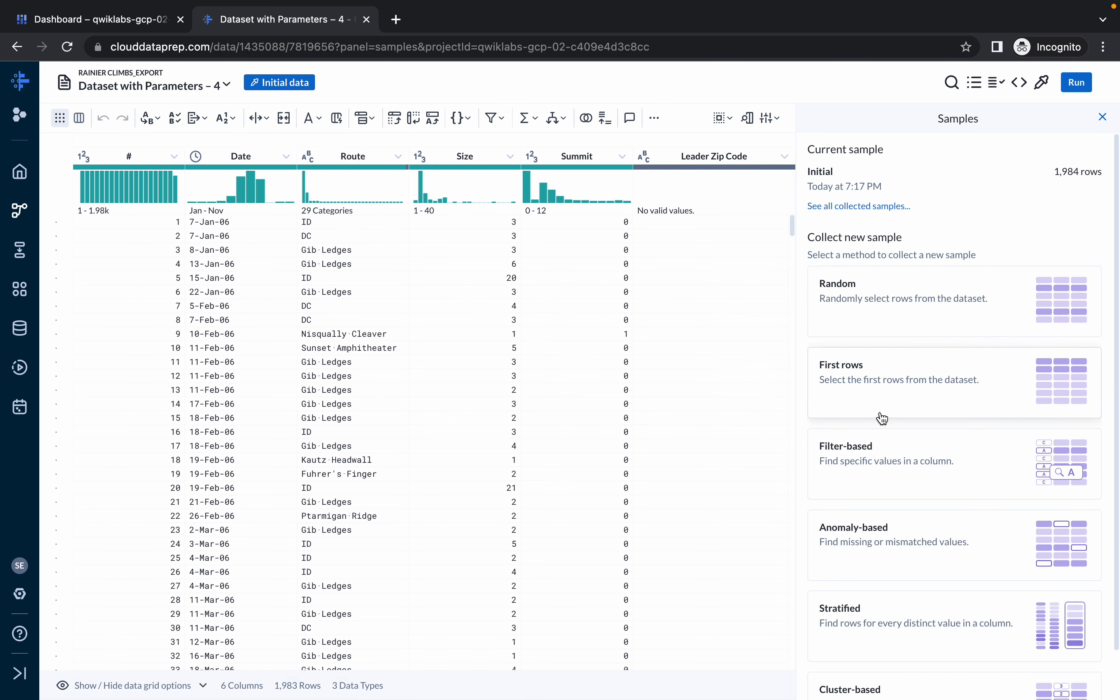
pyautogui.scroll(-2, 882, 417)
pyautogui.click(884, 569)
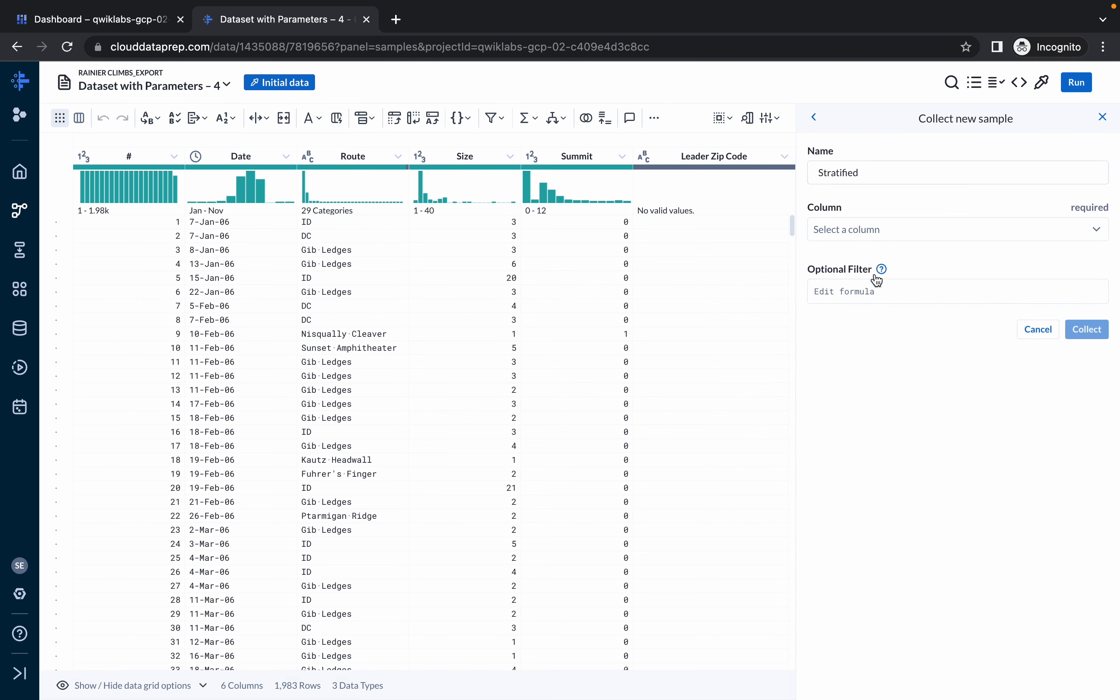
pyautogui.click(847, 230)
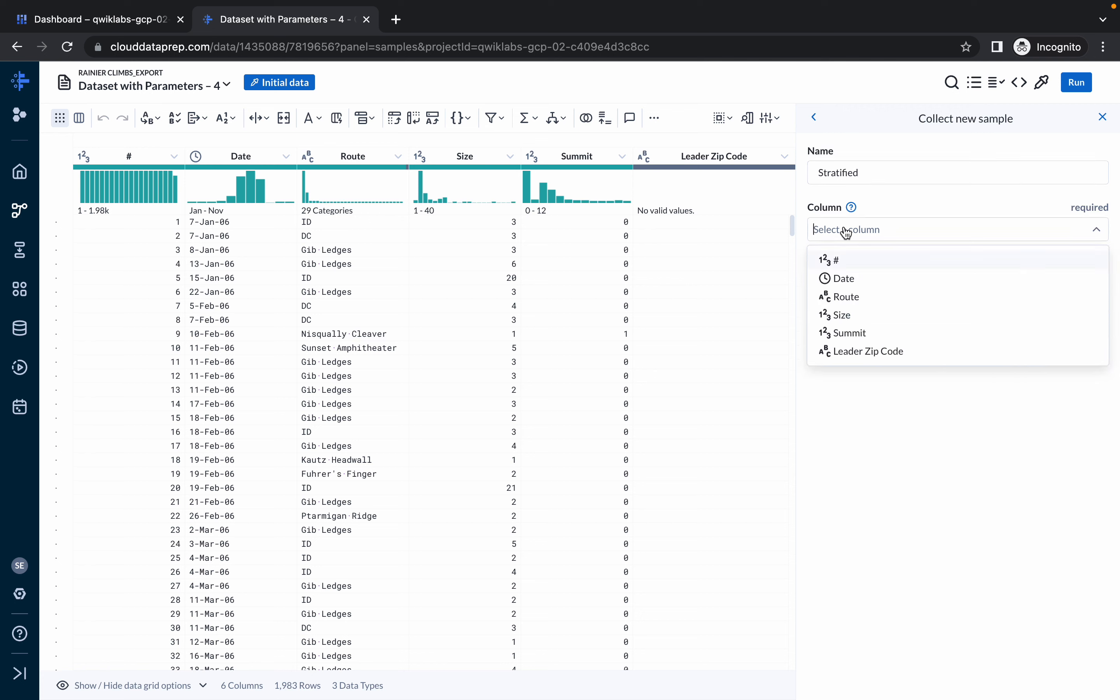
pyautogui.click(856, 303)
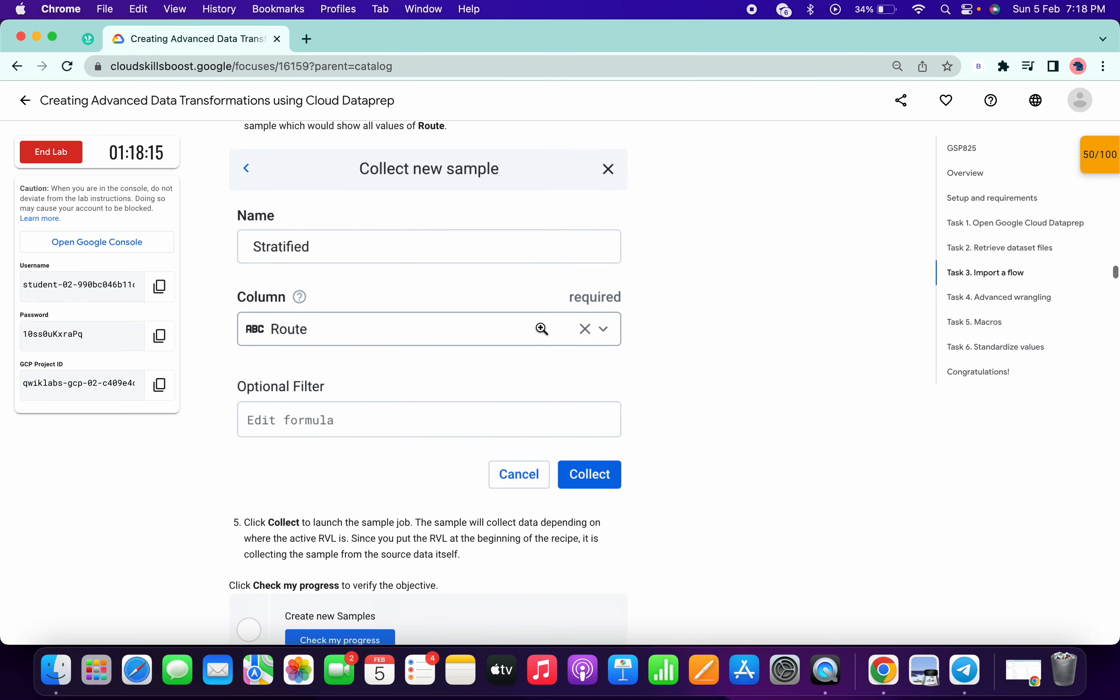
# - Read on to the lab's Task 4 instructions and switch from the current recipe to the rainier_weather recipe
pyautogui.scroll(-2, 541, 327)
pyautogui.scroll(-1, 541, 327)
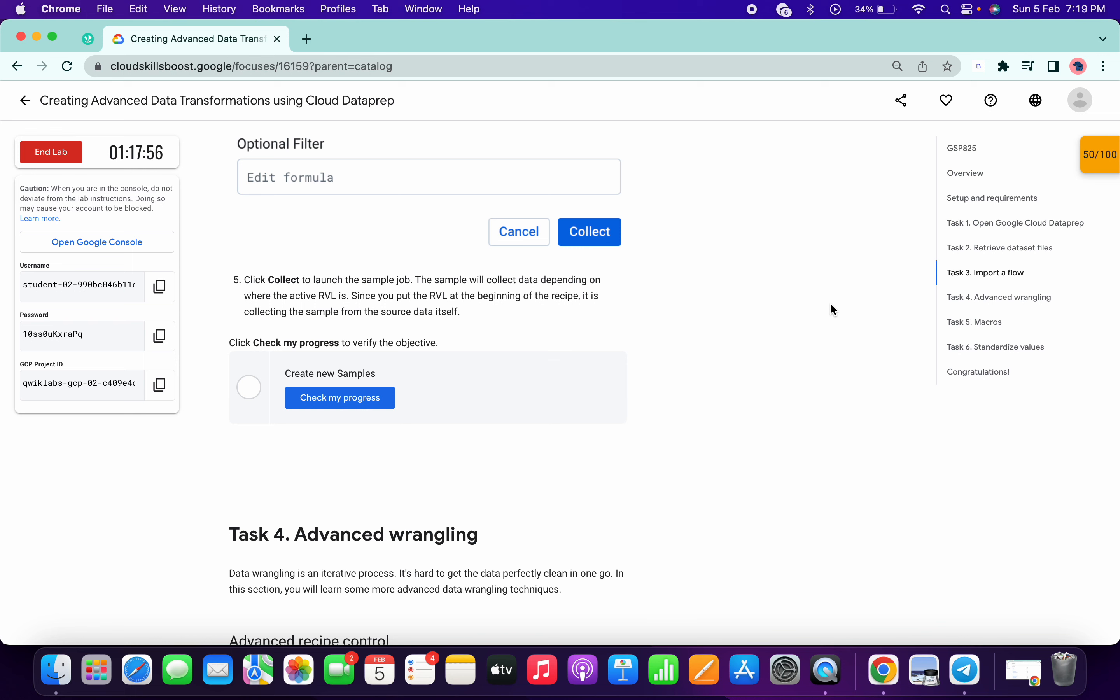
pyautogui.hotkey('ctrl', 'Right')
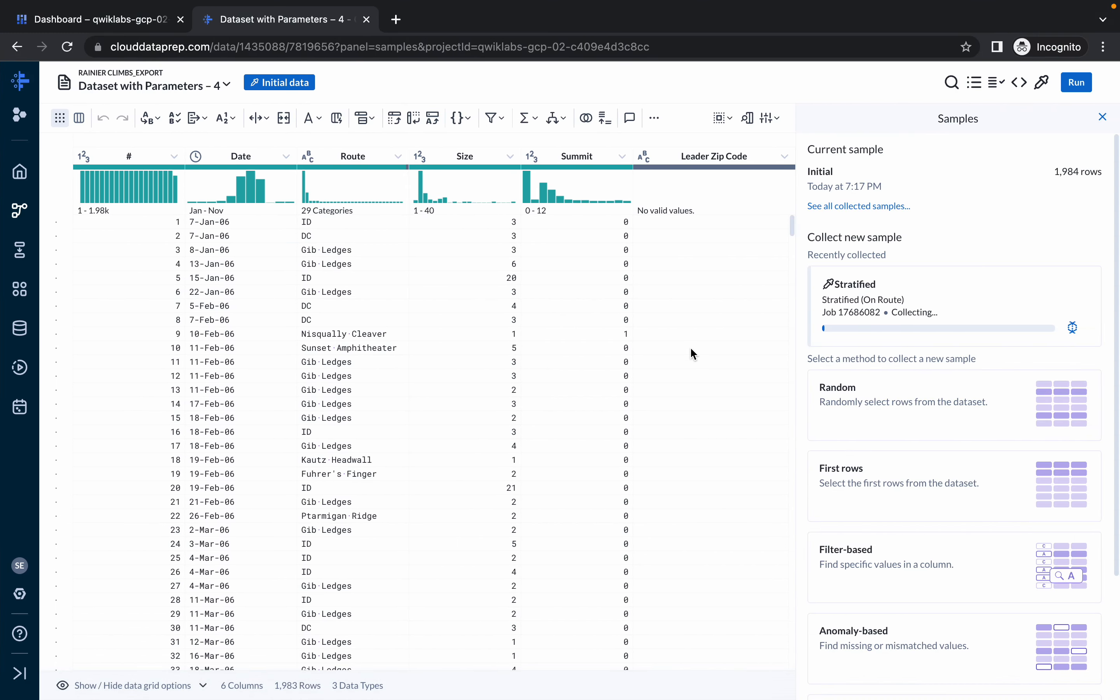
pyautogui.hotkey('ctrl', 'Left')
pyautogui.scroll(-2, 455, 376)
pyautogui.scroll(-5, 456, 377)
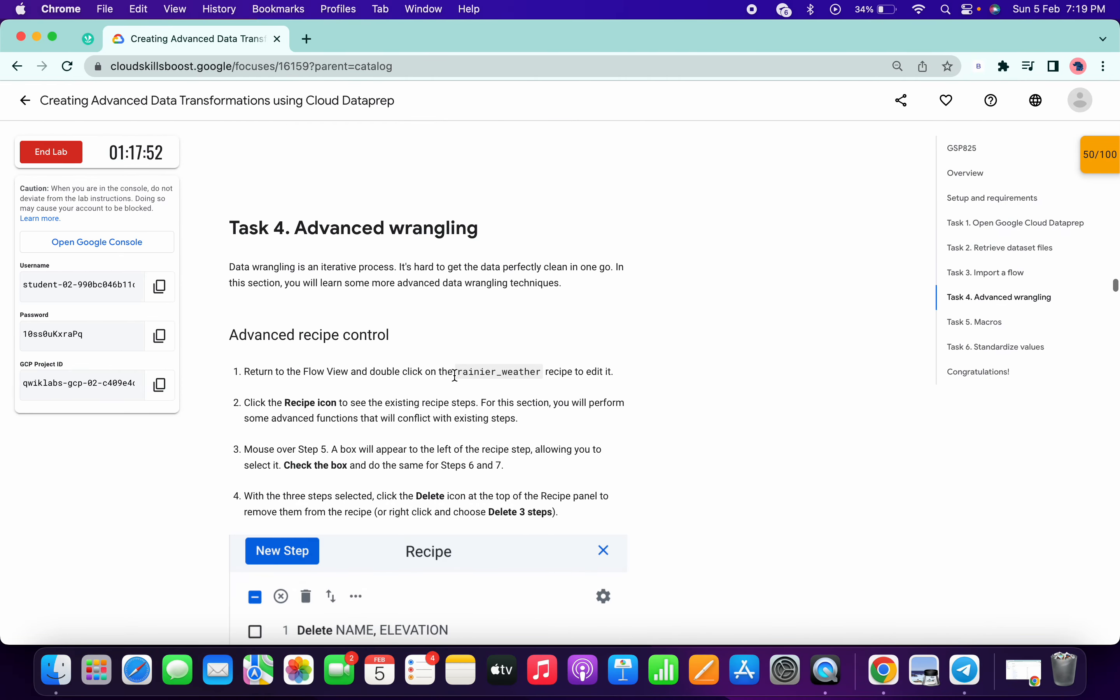
pyautogui.hotkey('ctrl', 'Right')
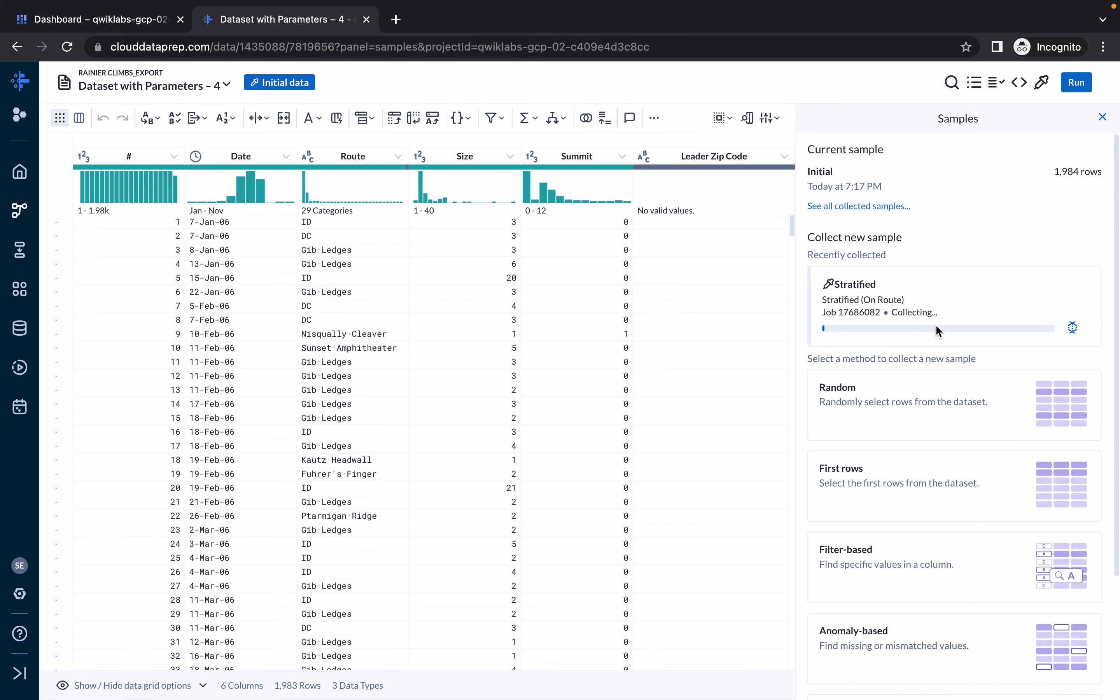
pyautogui.click(226, 85)
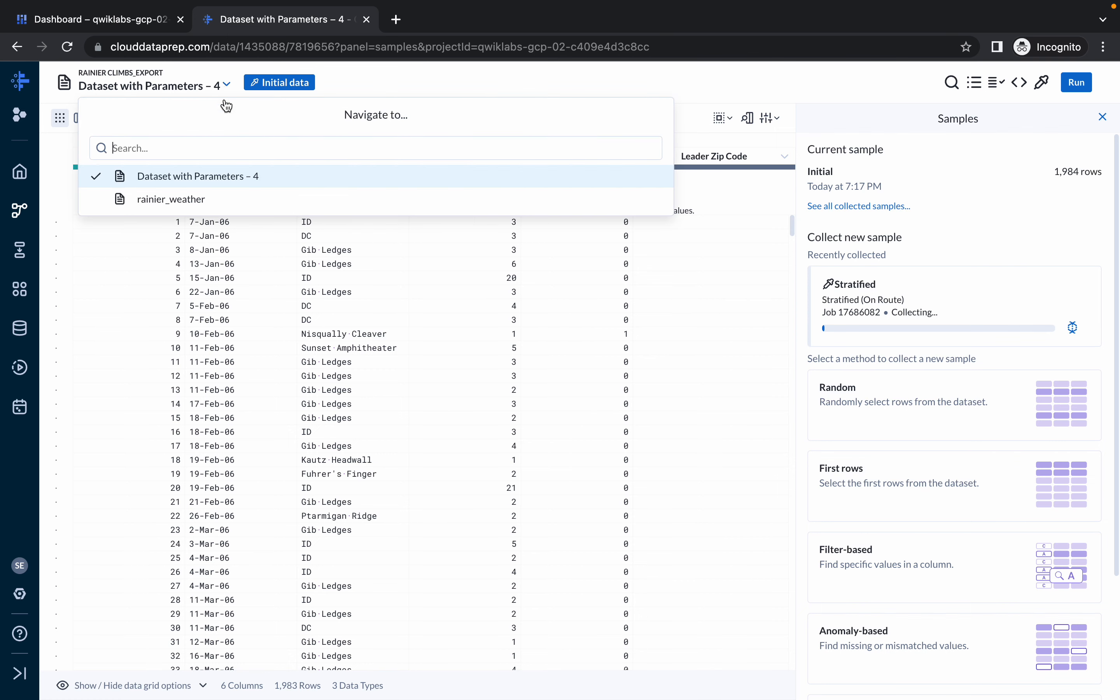
pyautogui.click(183, 202)
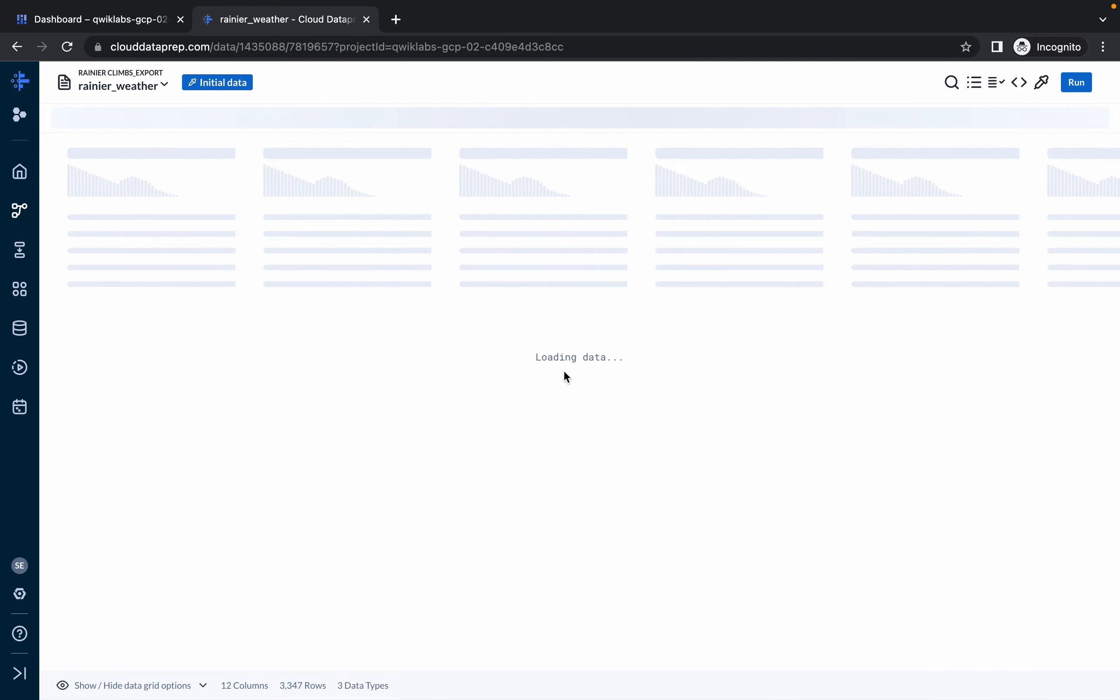
# - Read the lab's Advanced recipe control instructions on deleting and disabling recipe steps
pyautogui.hotkey('ctrl', 'Left')
pyautogui.scroll(-4, 500, 403)
pyautogui.scroll(-1, 499, 403)
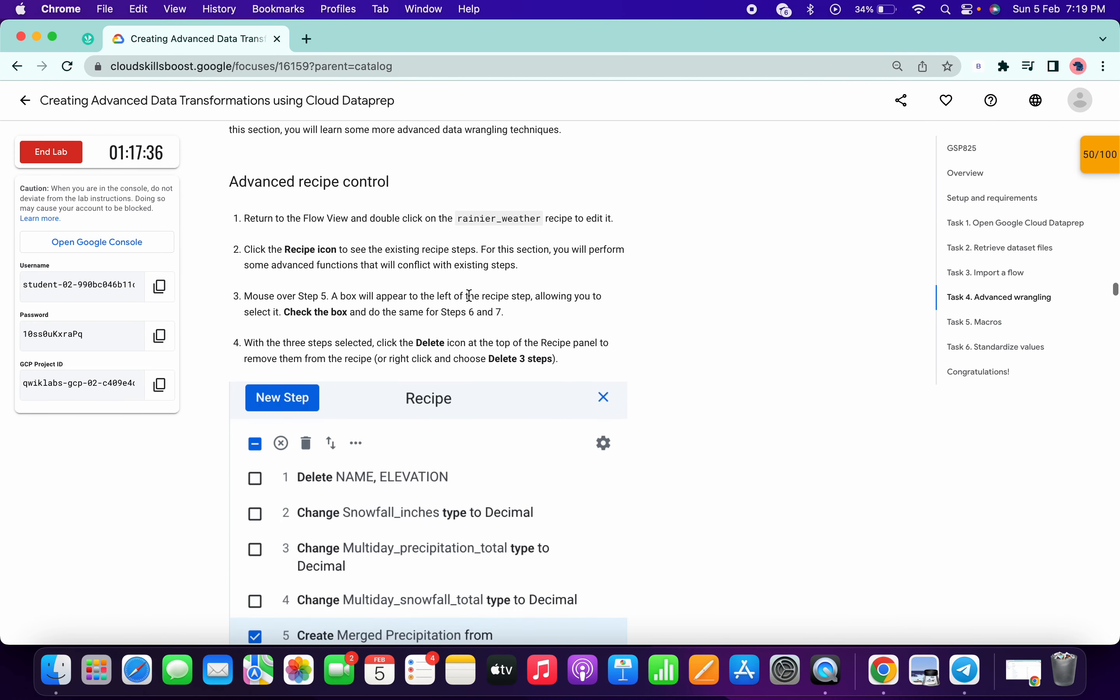
pyautogui.scroll(-10, 432, 481)
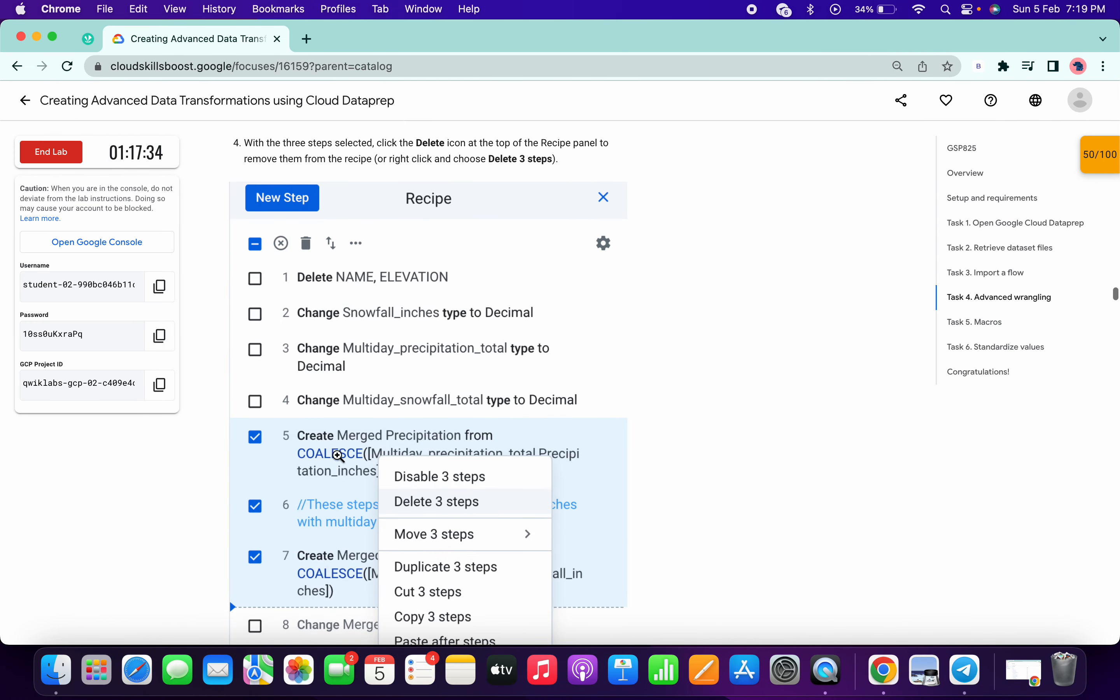
pyautogui.scroll(-3, 343, 456)
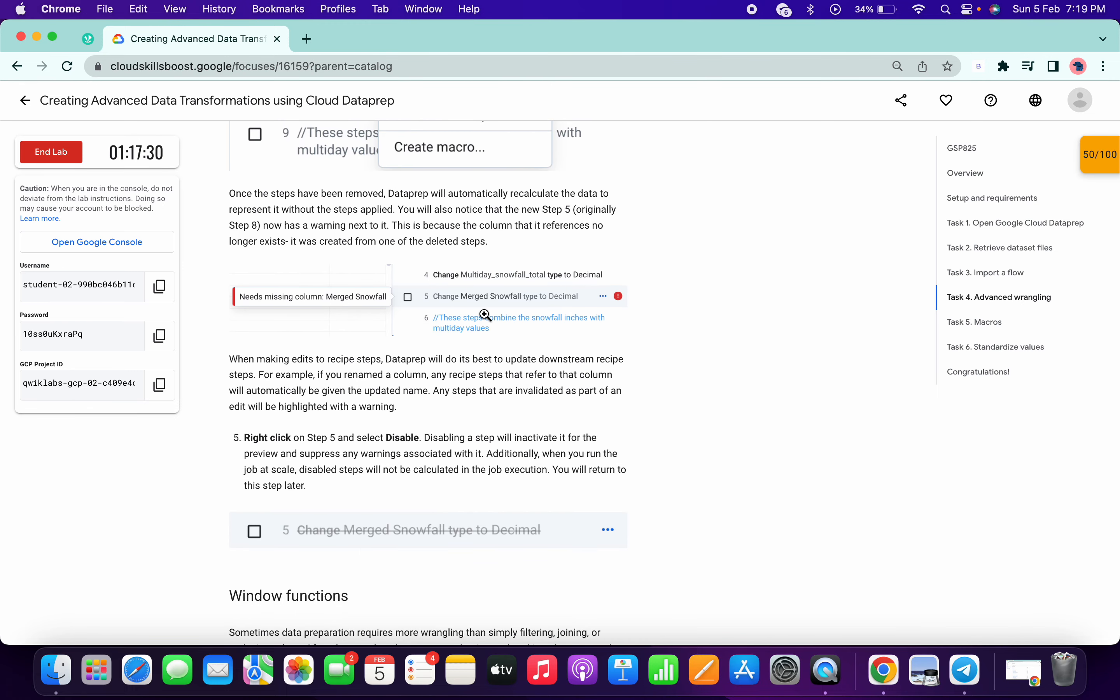
pyautogui.scroll(-1, 485, 315)
pyautogui.scroll(5, 485, 315)
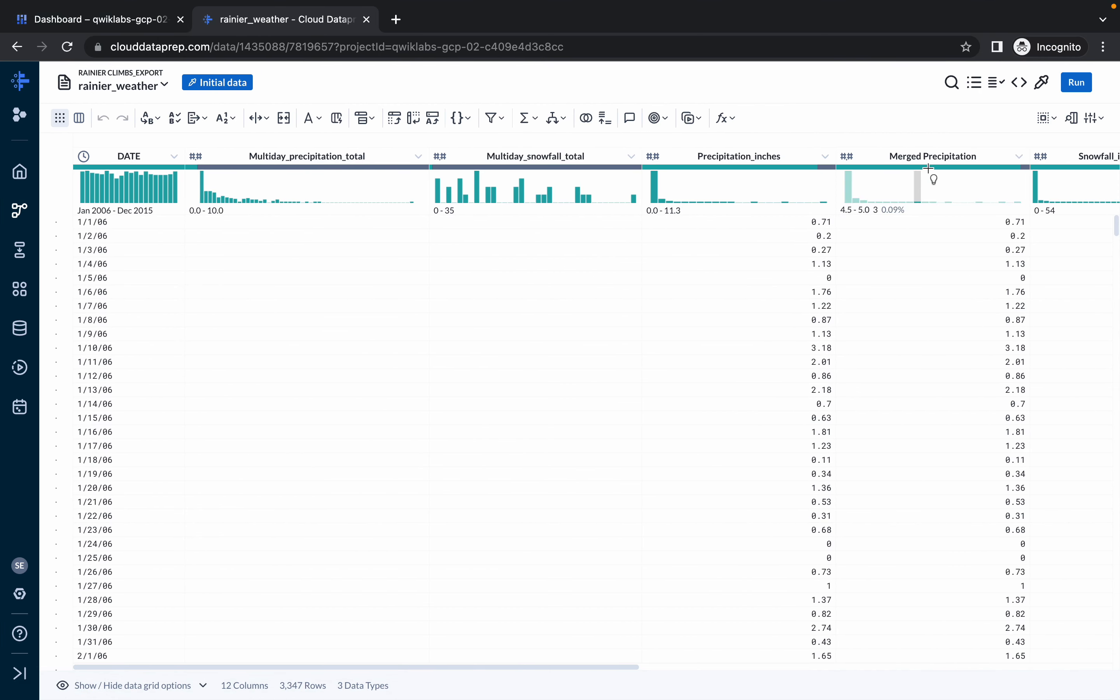
# - Show the rainier_weather recipe steps and delete steps 5, 6 and 7 together
pyautogui.click(976, 85)
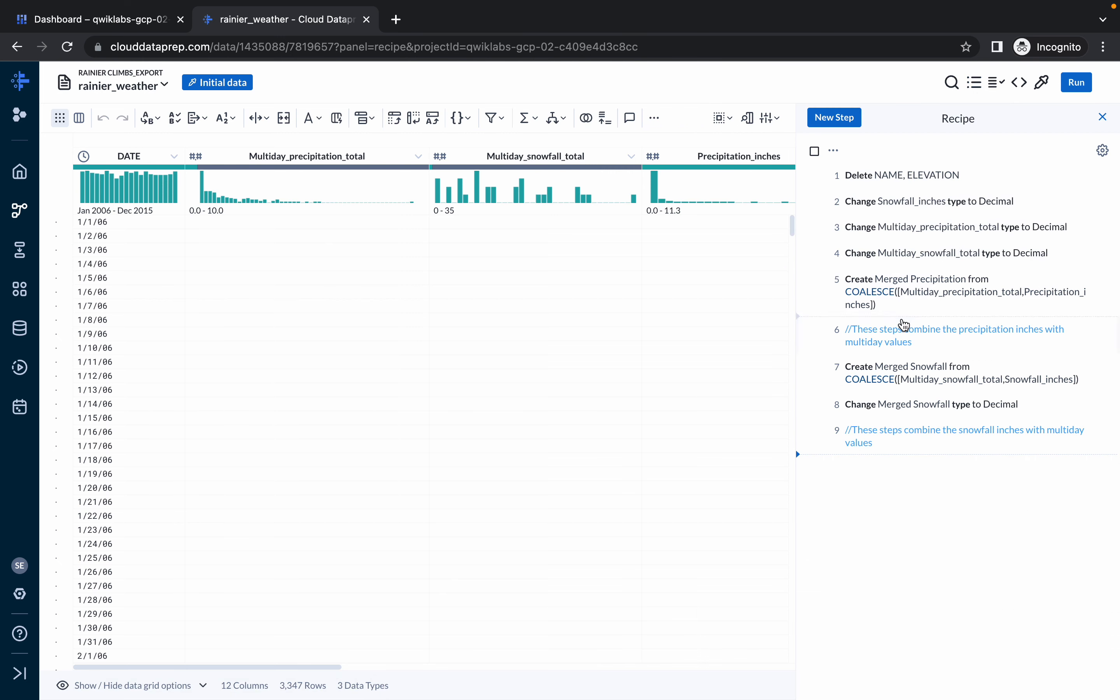
pyautogui.moveTo(838, 301)
pyautogui.click(815, 281)
pyautogui.click(815, 330)
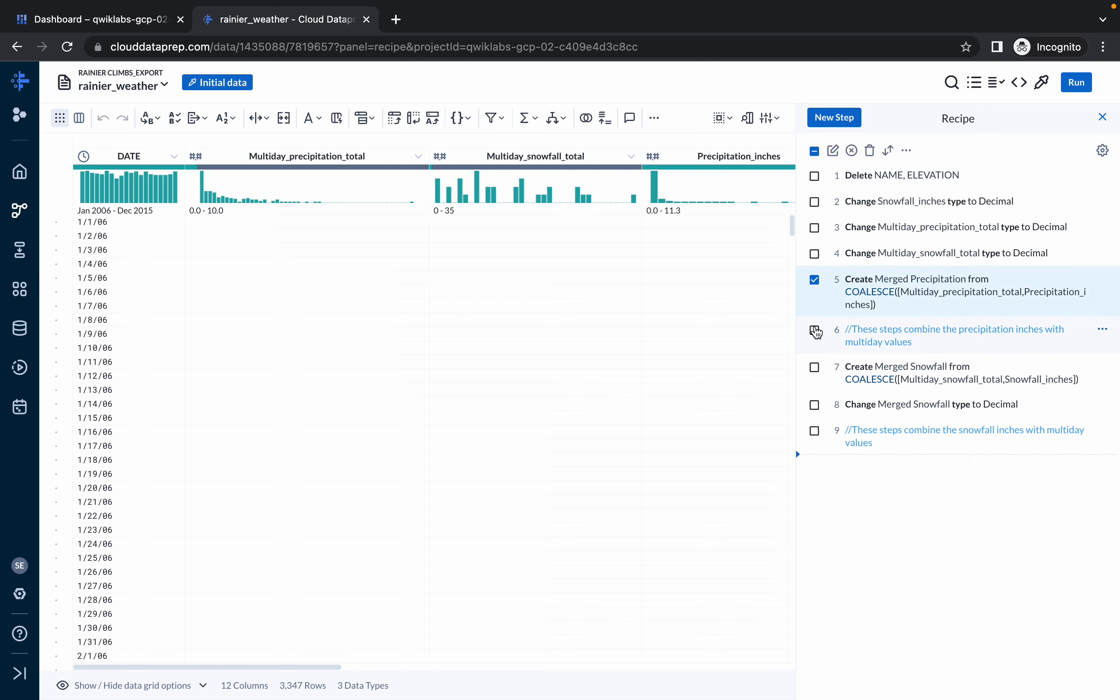
pyautogui.click(815, 367)
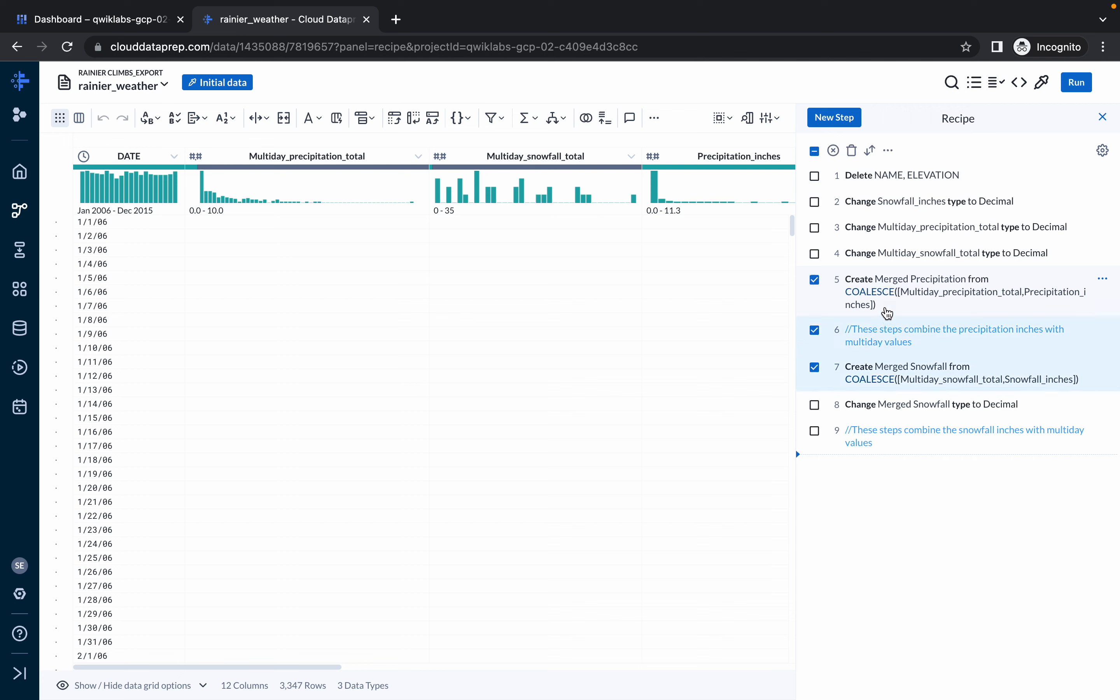
pyautogui.rightClick(887, 309)
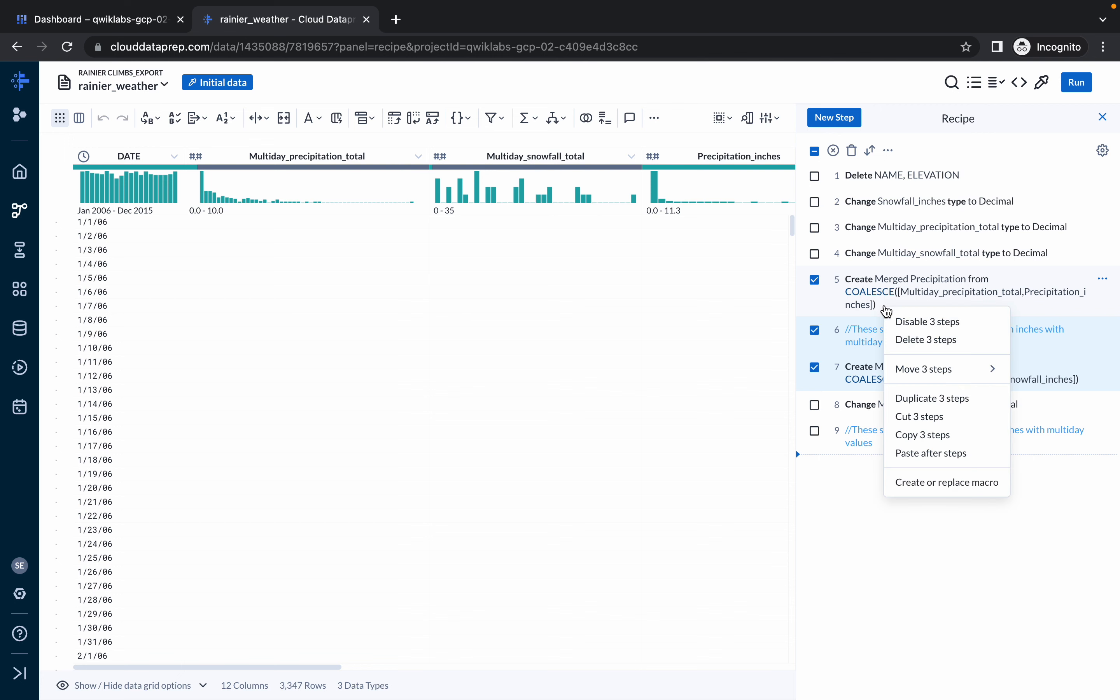
pyautogui.click(921, 345)
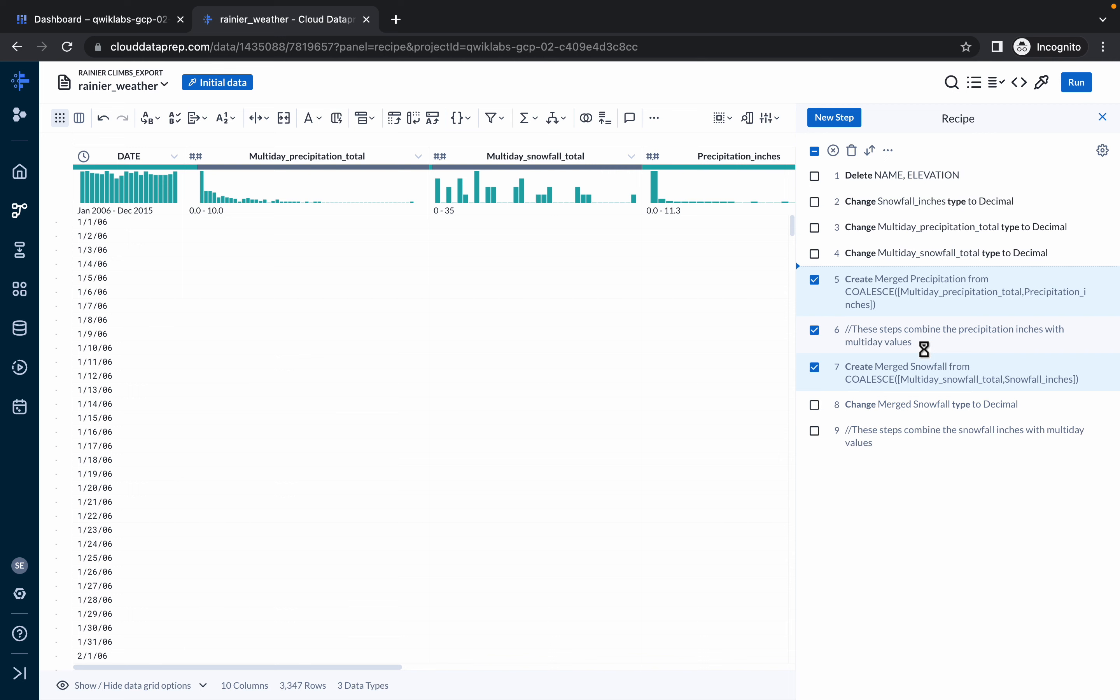
# - Disable recipe step 5, which changes the Merged Snowfall type to Decimal
pyautogui.moveTo(896, 288)
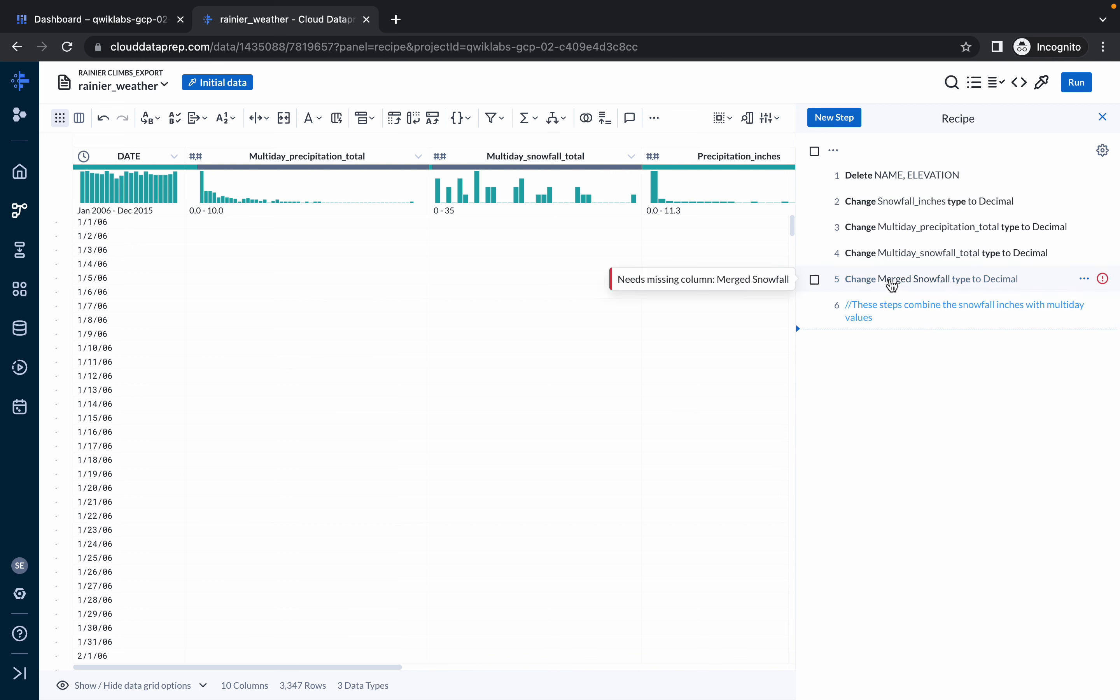
pyautogui.rightClick(892, 286)
pyautogui.click(913, 348)
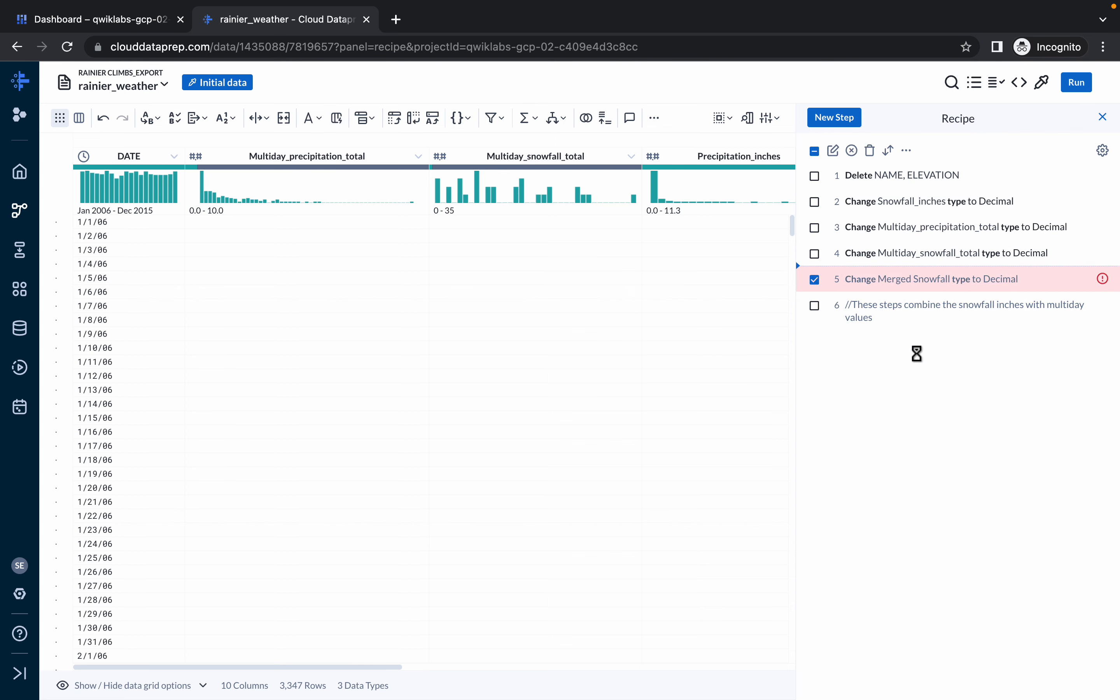
# - Consult the lab's Window functions section and start a new formula with the PREV window function
pyautogui.hotkey('ctrl', 'Left')
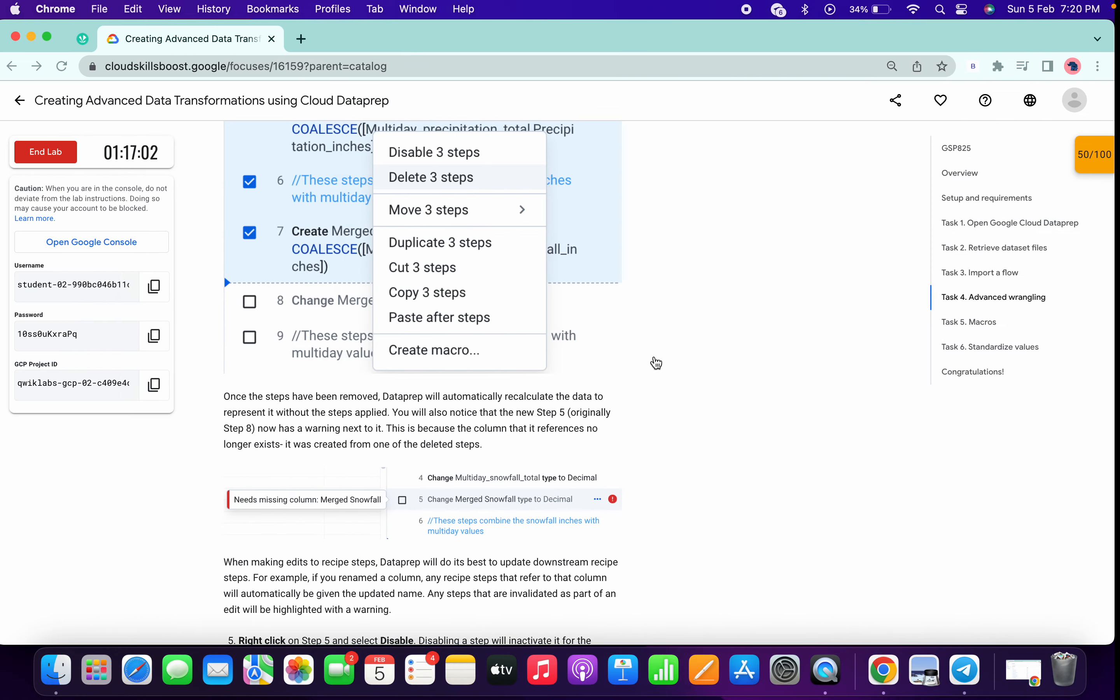
pyautogui.scroll(-3, 655, 362)
pyautogui.scroll(-5, 464, 328)
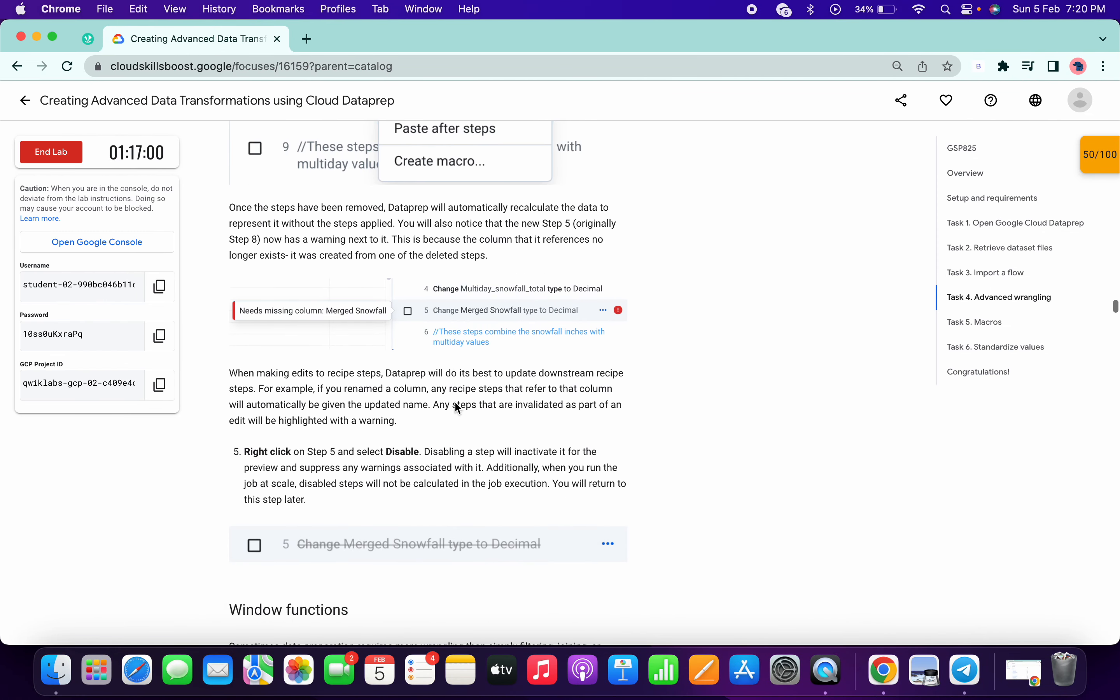
pyautogui.scroll(-5, 465, 475)
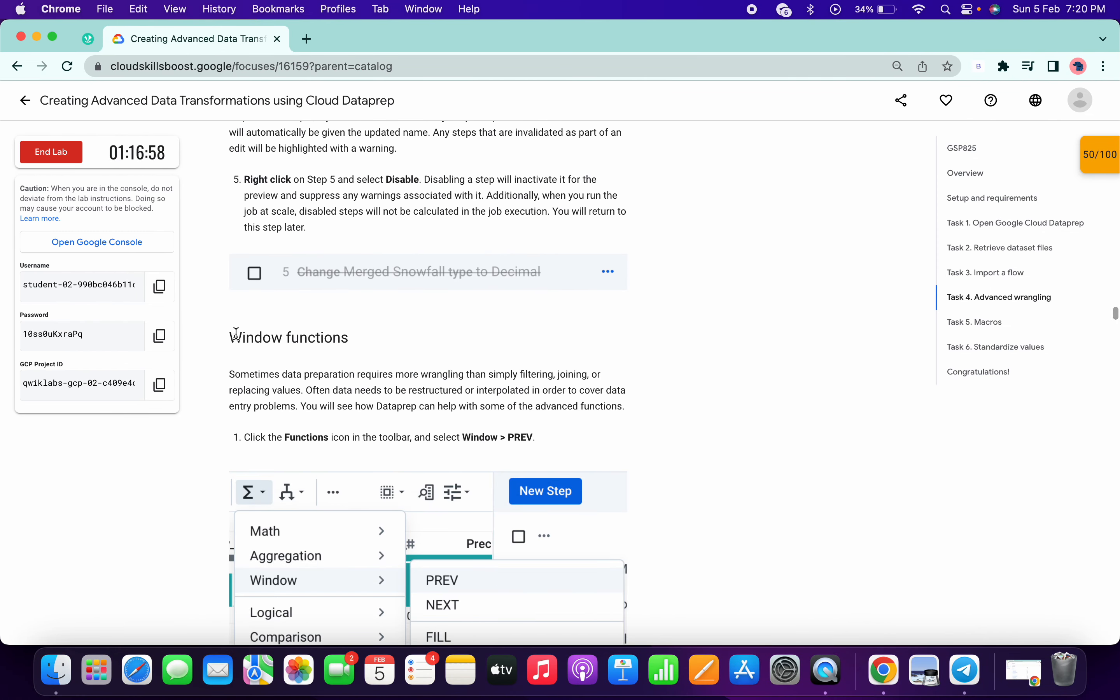
pyautogui.moveTo(231, 335); pyautogui.dragTo(332, 343)
pyautogui.hotkey('ctrl', 'Right')
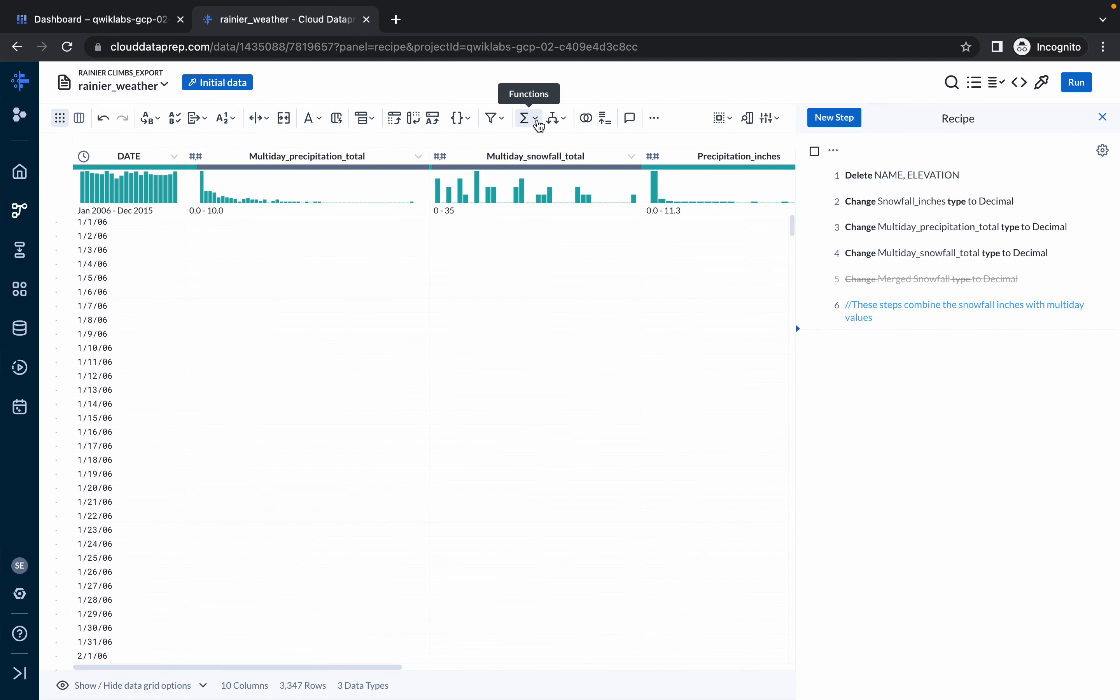
pyautogui.click(537, 119)
pyautogui.moveTo(552, 150)
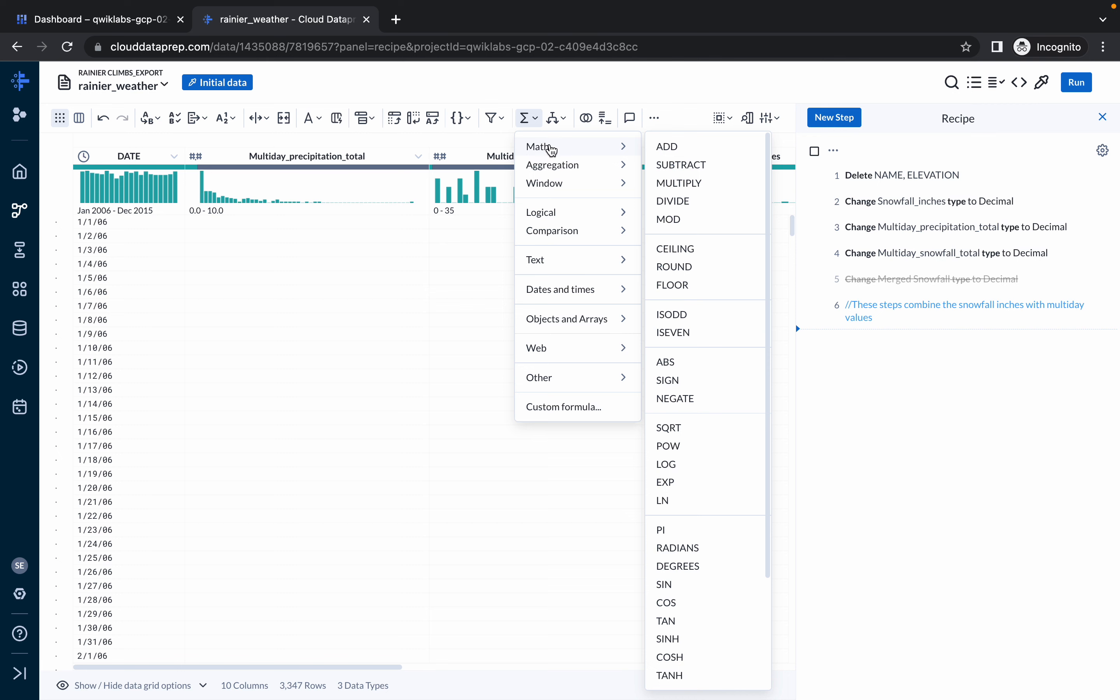
pyautogui.moveTo(563, 182)
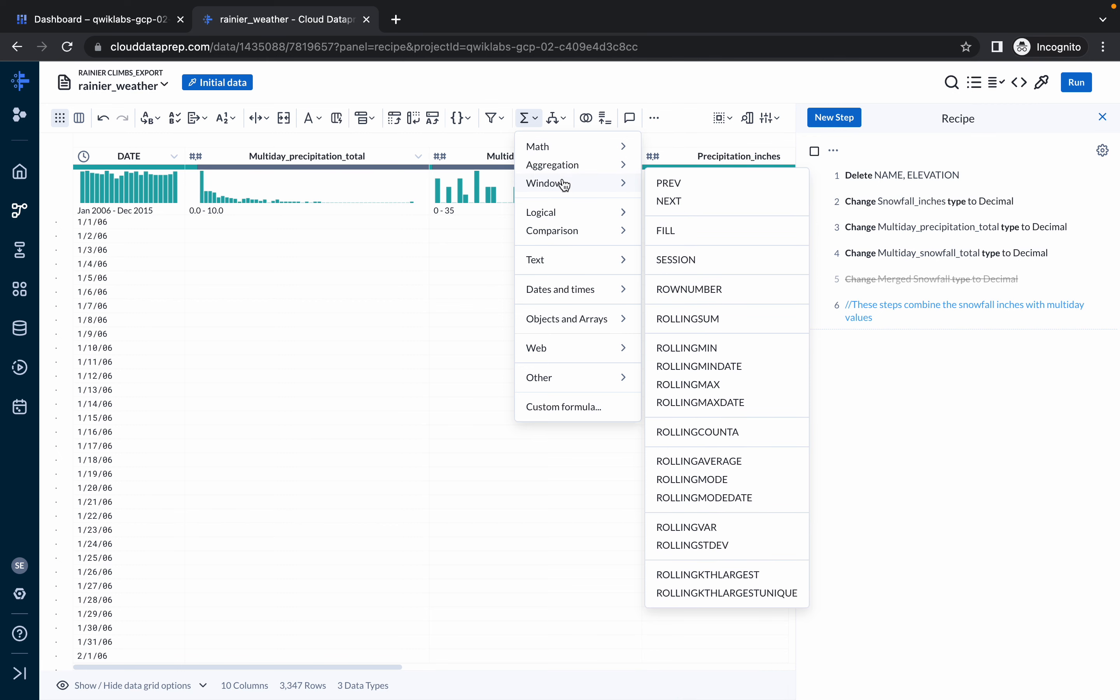
pyautogui.click(681, 187)
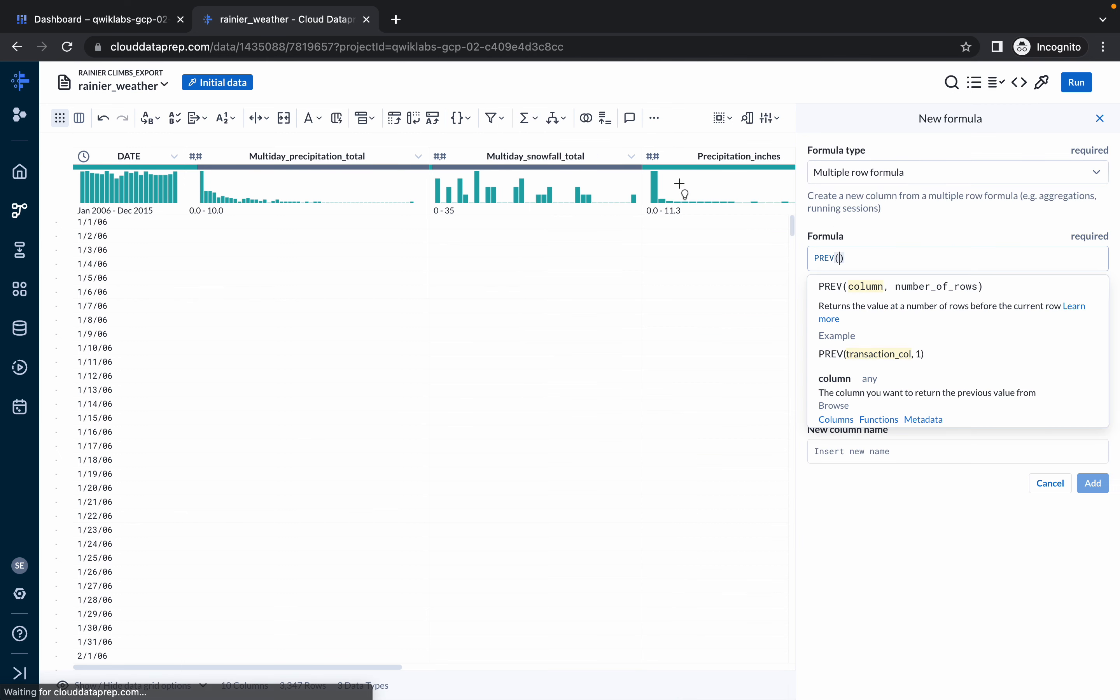
# - Copy the PREV(DATE, 1) expression from the lab instructions and set it as the new formula
pyautogui.hotkey('ctrl', 'Left')
pyautogui.scroll(-10, 550, 352)
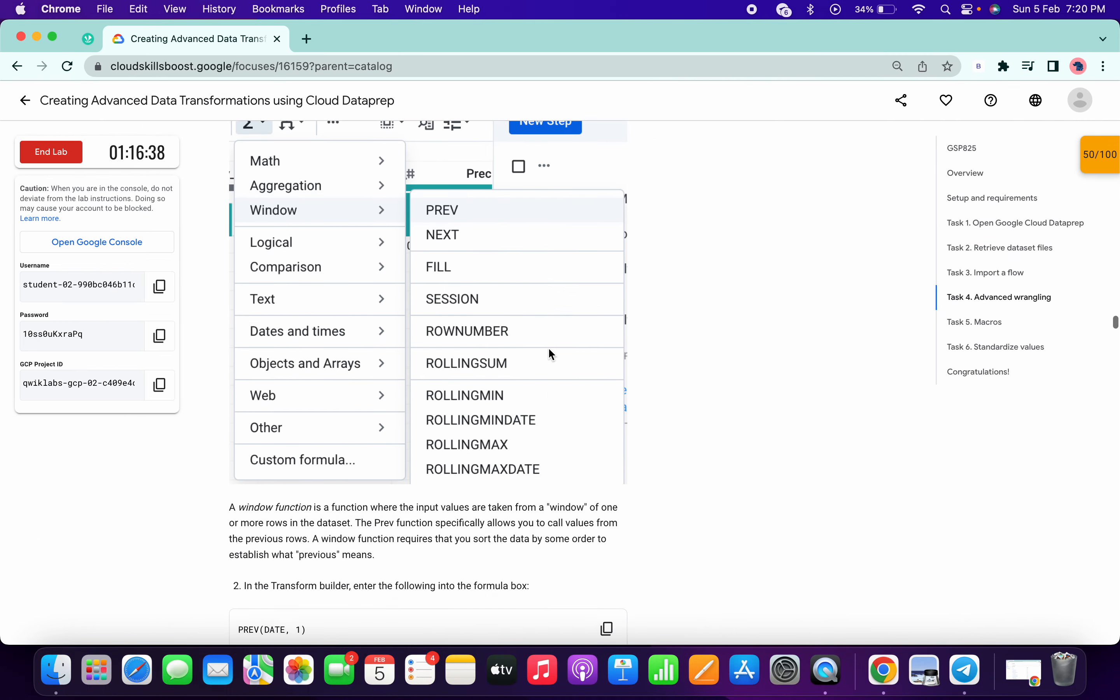
pyautogui.click(608, 457)
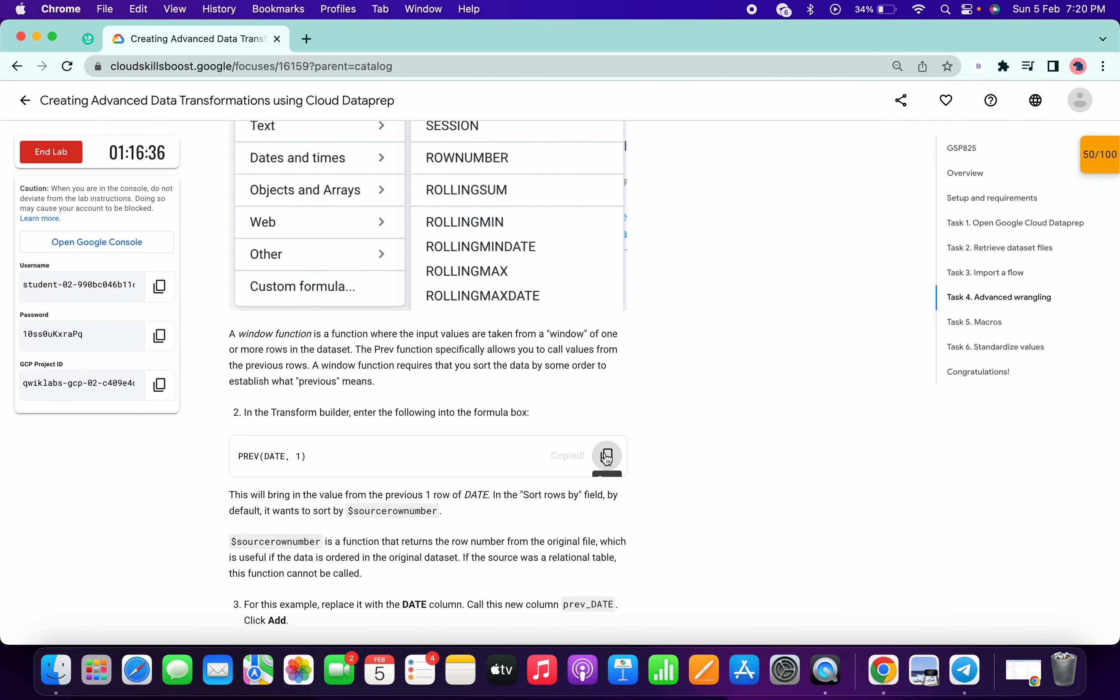
pyautogui.hotkey('ctrl', 'Right')
pyautogui.click(838, 260)
pyautogui.hotkey('ctrl', 'a')
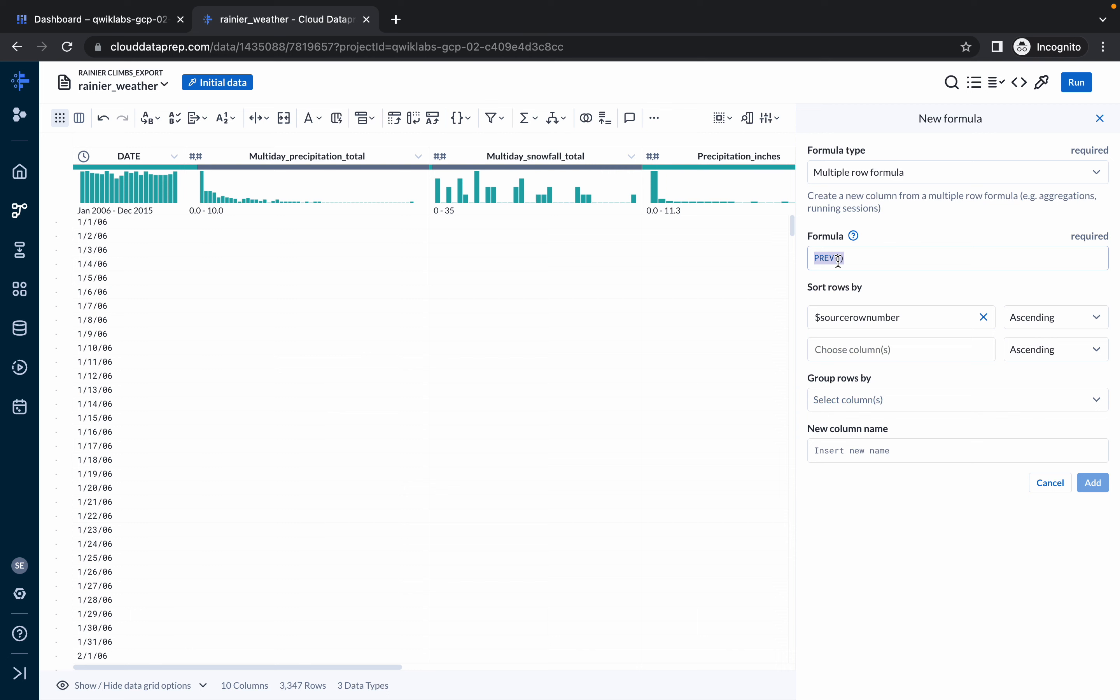
pyautogui.hotkey('ctrl', 'v')
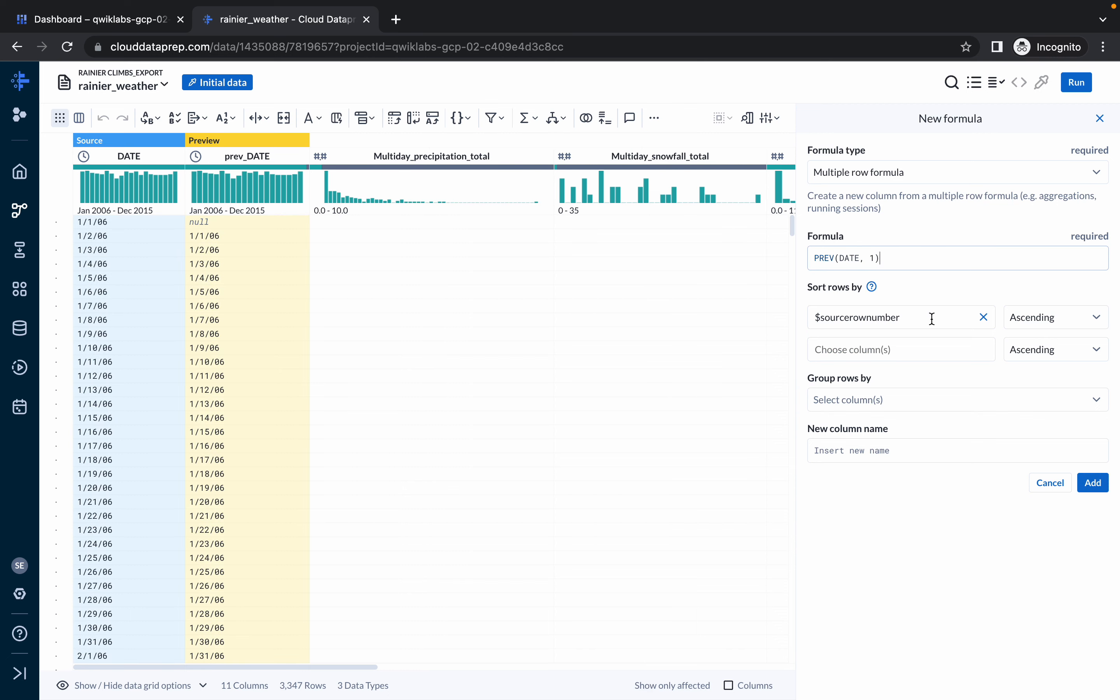
# - Replace $sourcerownumber with the DATE column as the formula's row sorting
pyautogui.click(985, 318)
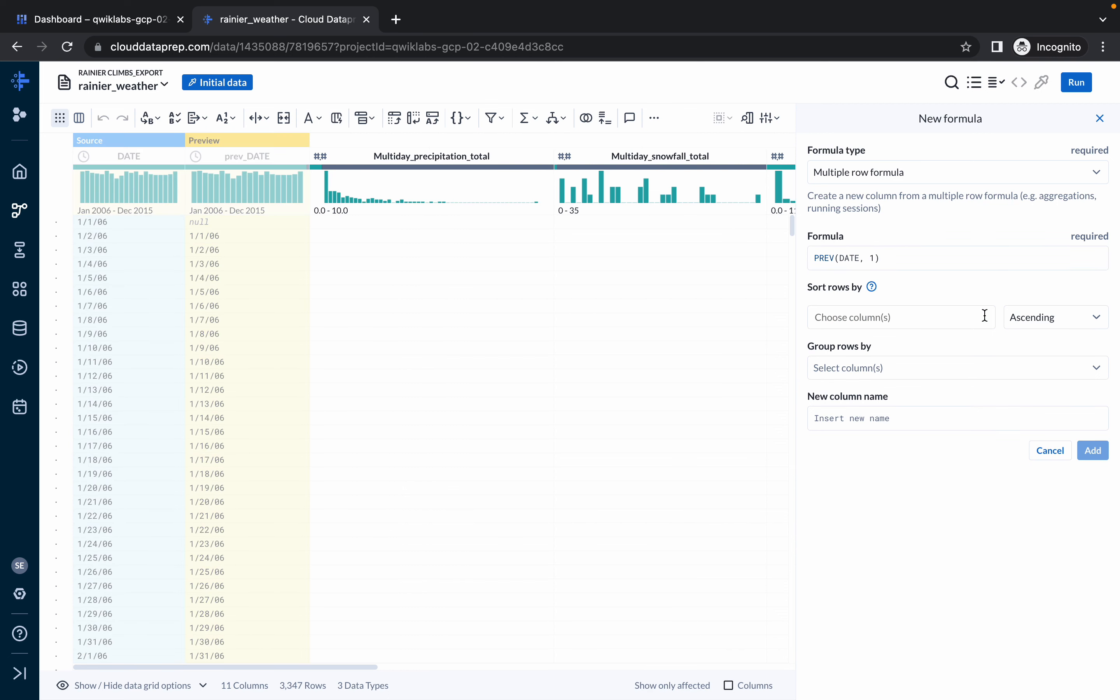
pyautogui.click(891, 319)
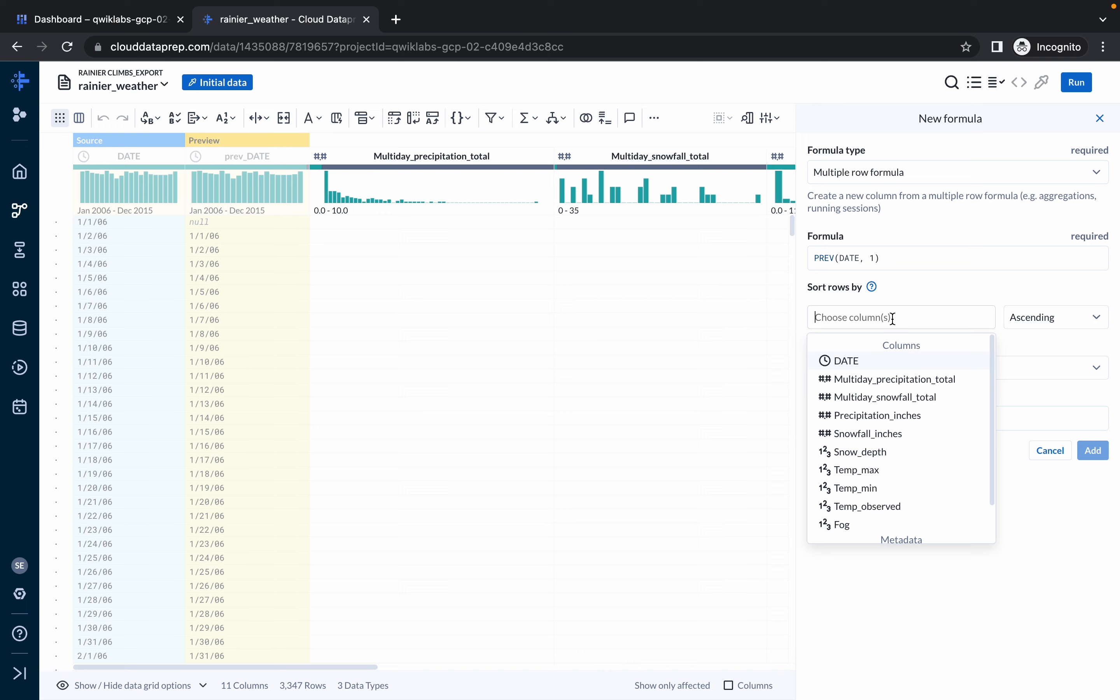
pyautogui.click(870, 362)
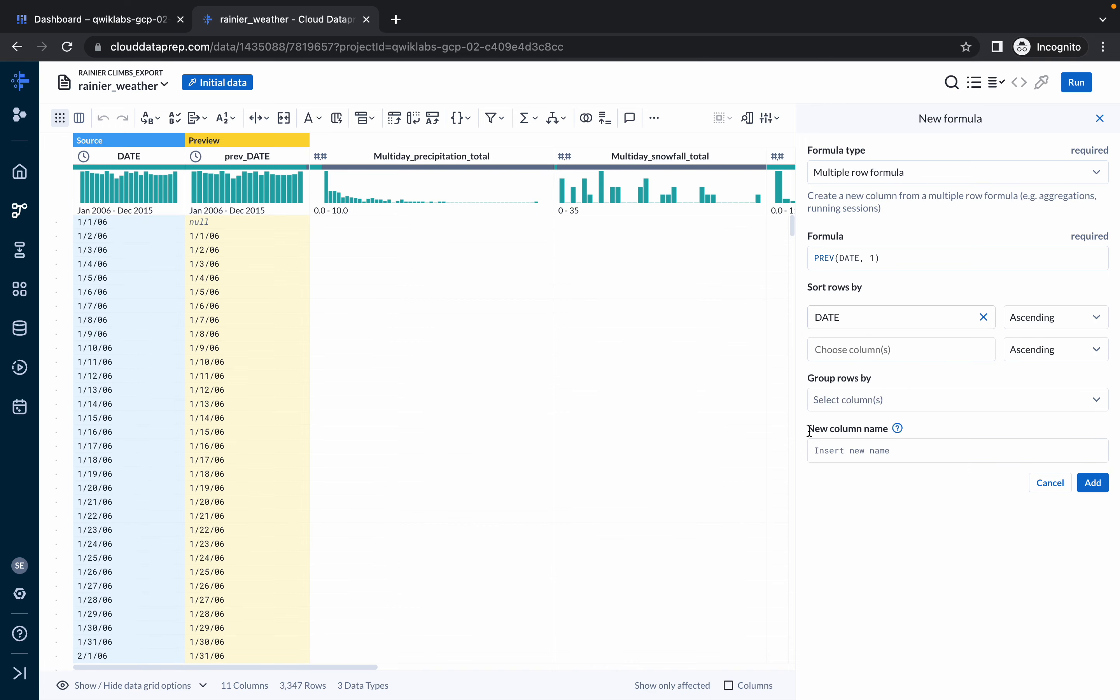
# - Name the new column prev_DATE, as given in the lab instructions, and add the formula to the recipe
pyautogui.hotkey('ctrl', 'Left')
pyautogui.scroll(-3, 483, 411)
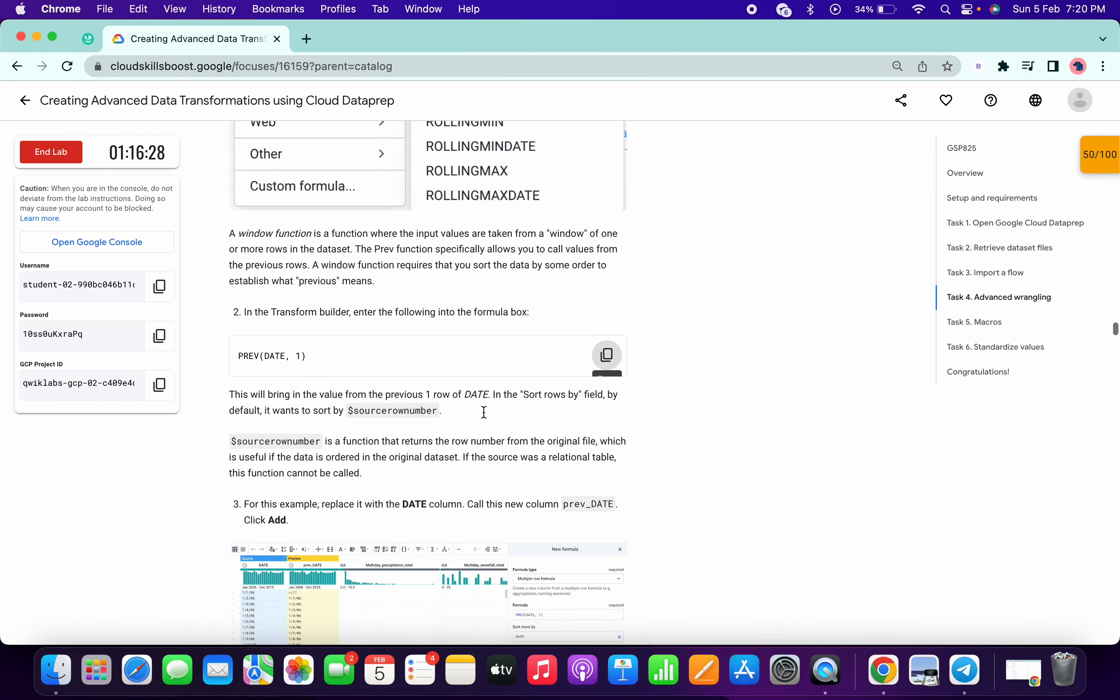
pyautogui.scroll(-2, 483, 410)
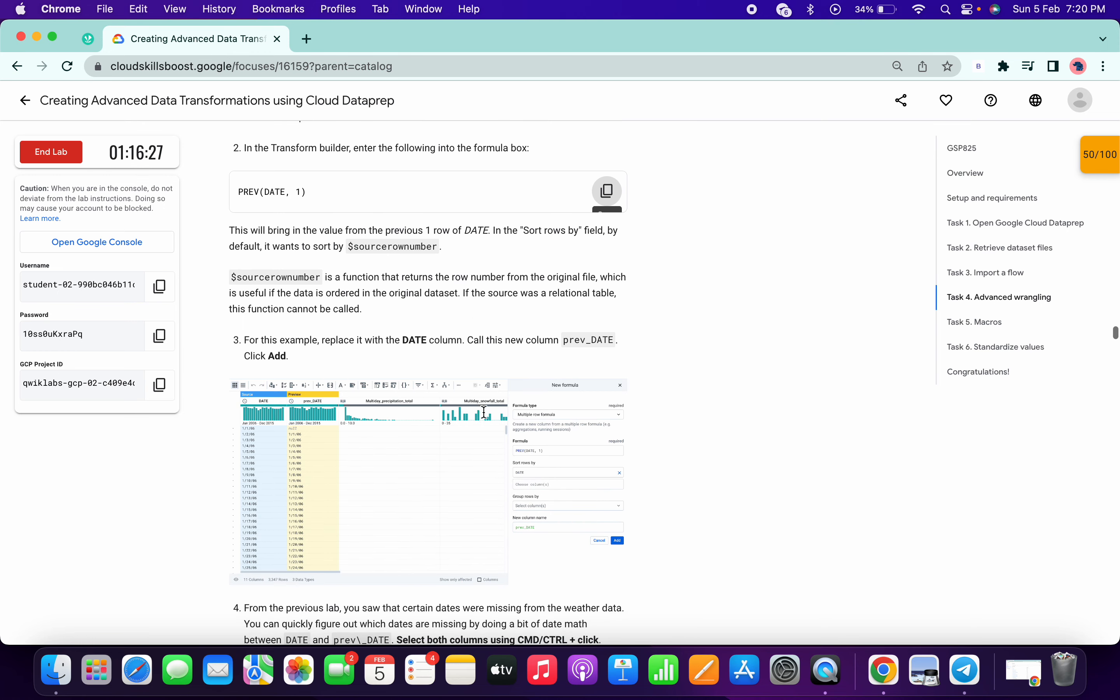
pyautogui.doubleClick(571, 341)
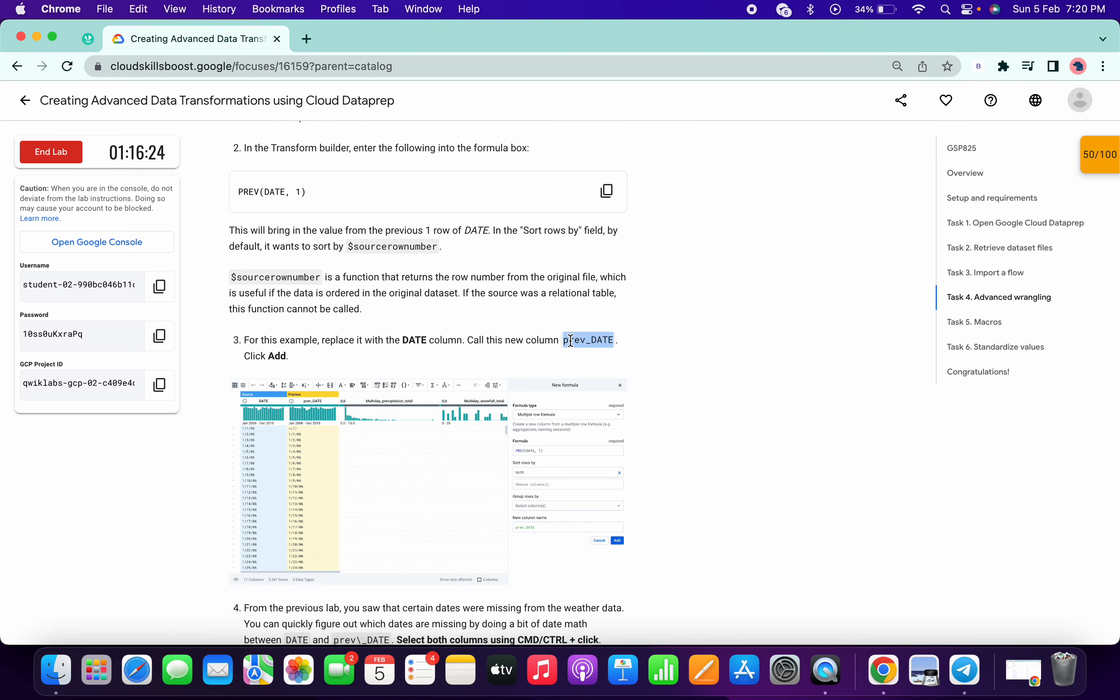
pyautogui.press('super+c')
pyautogui.hotkey('ctrl', 'Right')
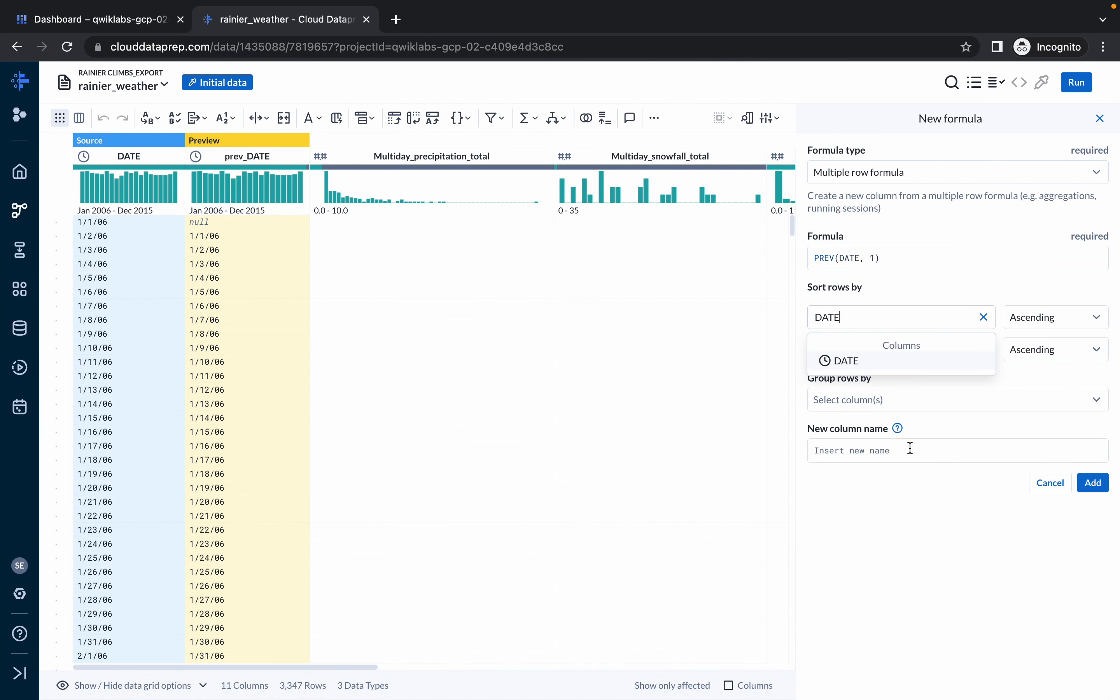
pyautogui.click(893, 450)
pyautogui.press('super+v')
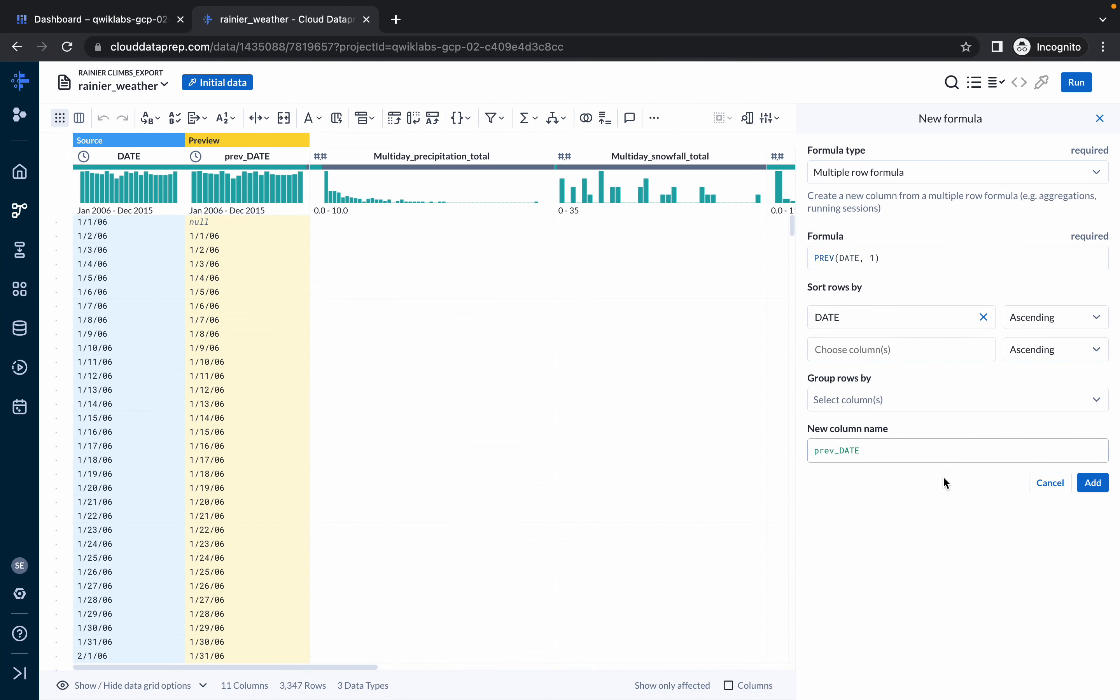
pyautogui.click(1100, 486)
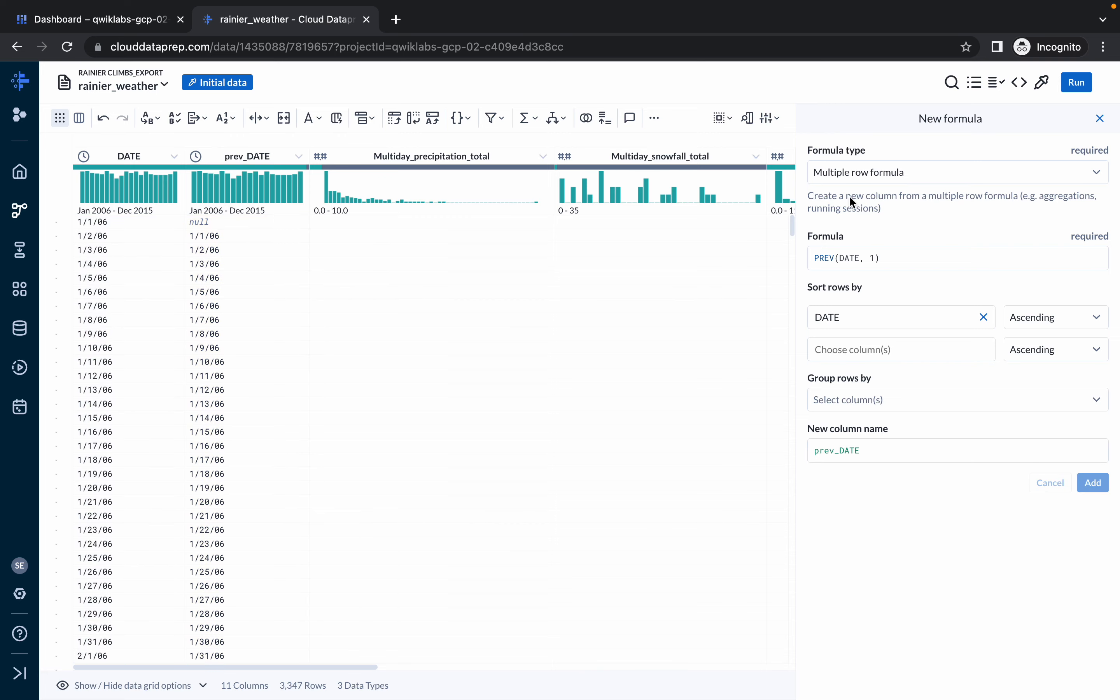
# - Read the lab's instructions on selecting DATE and prev_DATE together and editing the suggested DATEDIF column
pyautogui.hotkey('ctrl', 'Left')
pyautogui.scroll(-1, 452, 358)
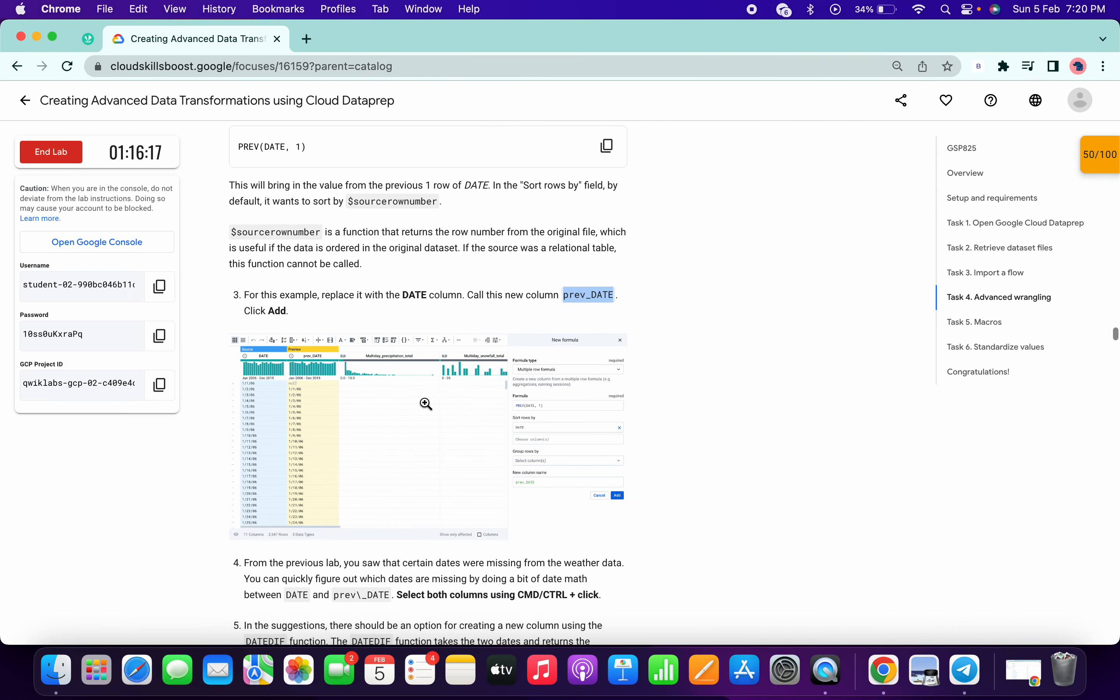
pyautogui.scroll(-5, 425, 400)
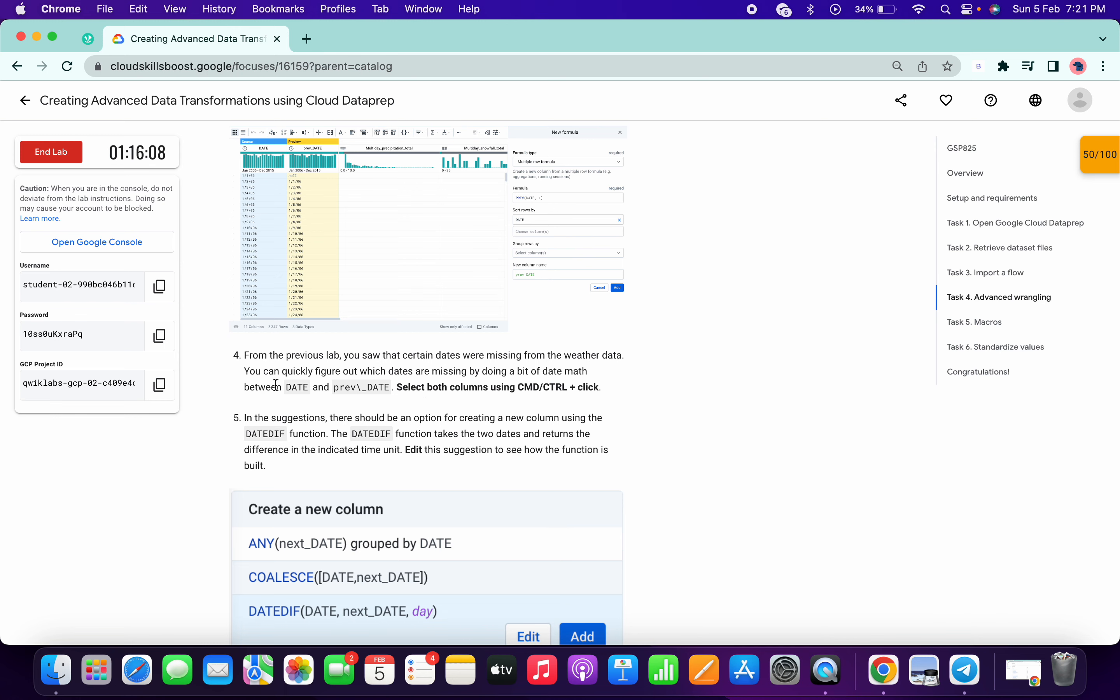
pyautogui.moveTo(275, 385); pyautogui.dragTo(626, 391)
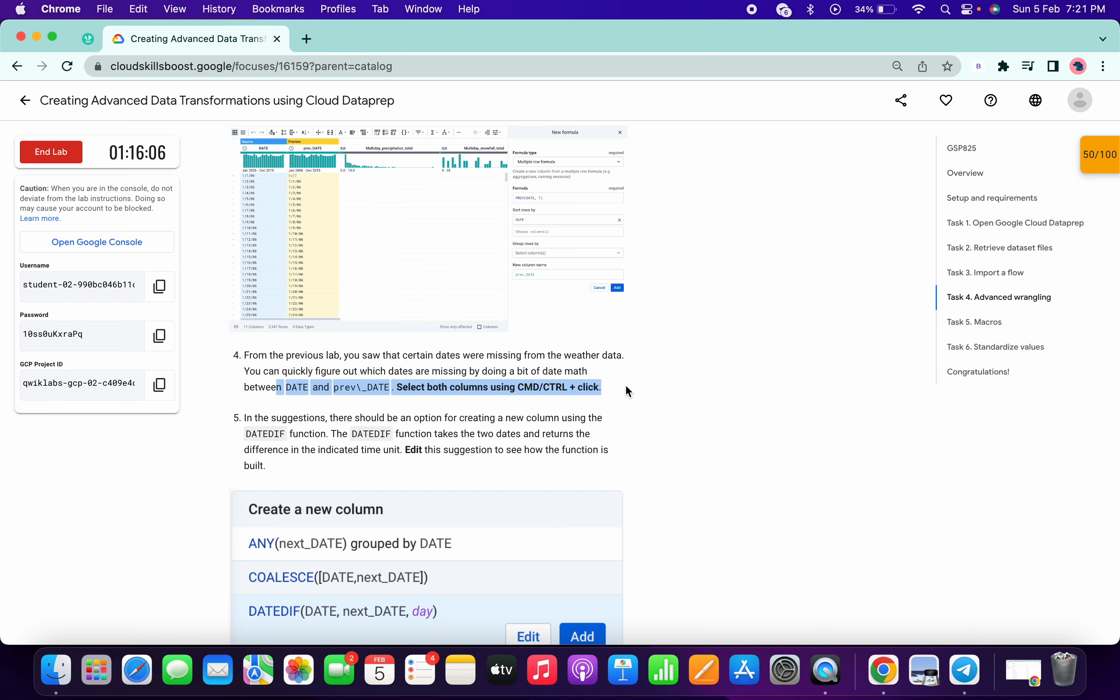
pyautogui.hotkey('ctrl', 'Right')
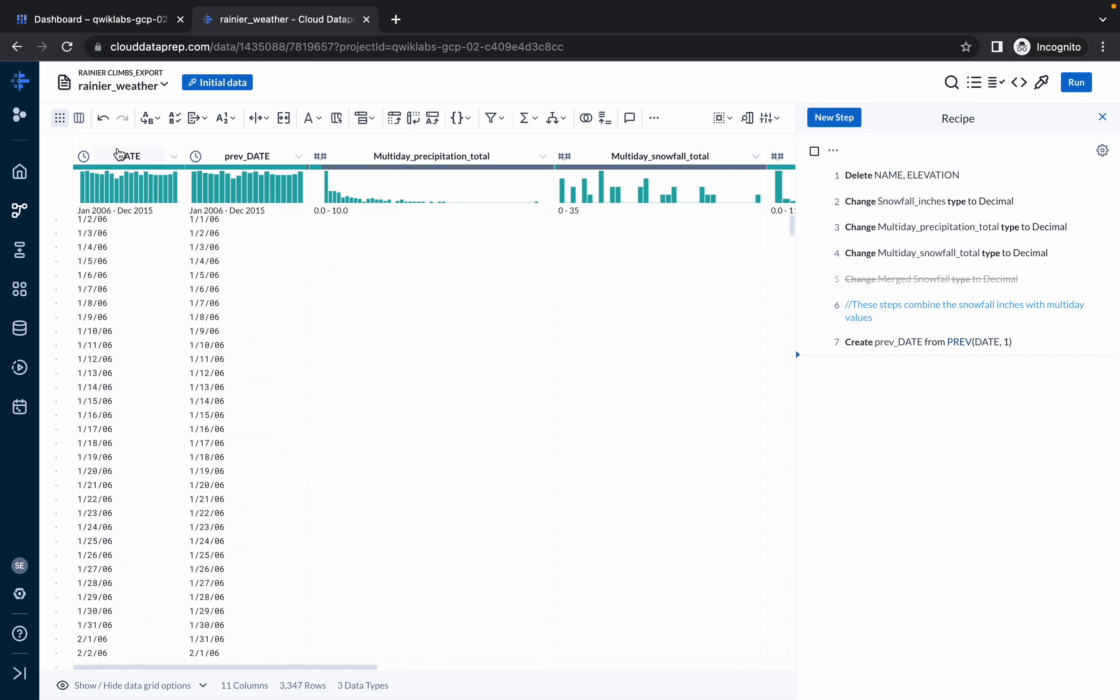
pyautogui.hotkey('ctrl', 'Left')
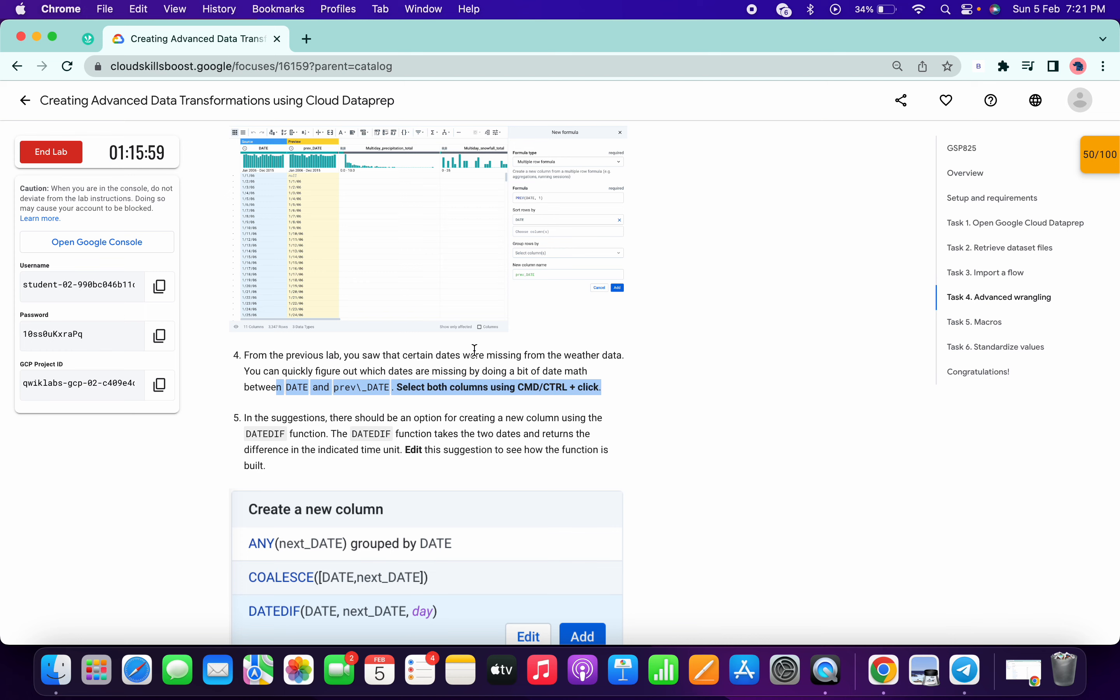
pyautogui.click(498, 399)
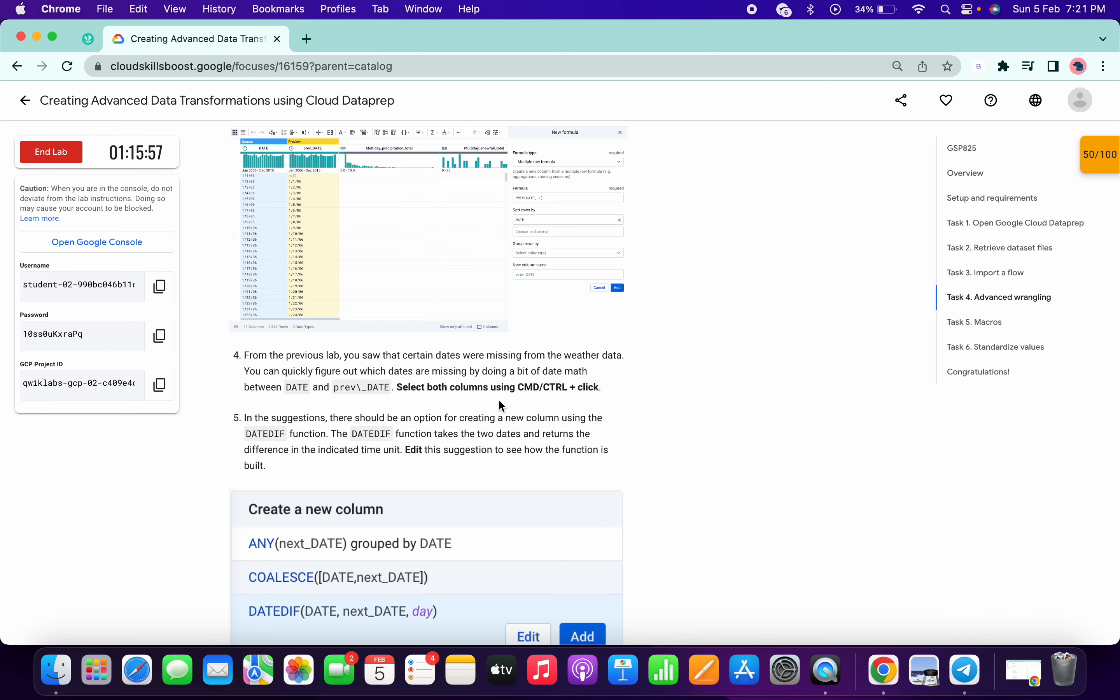
pyautogui.hotkey('ctrl', 'Right')
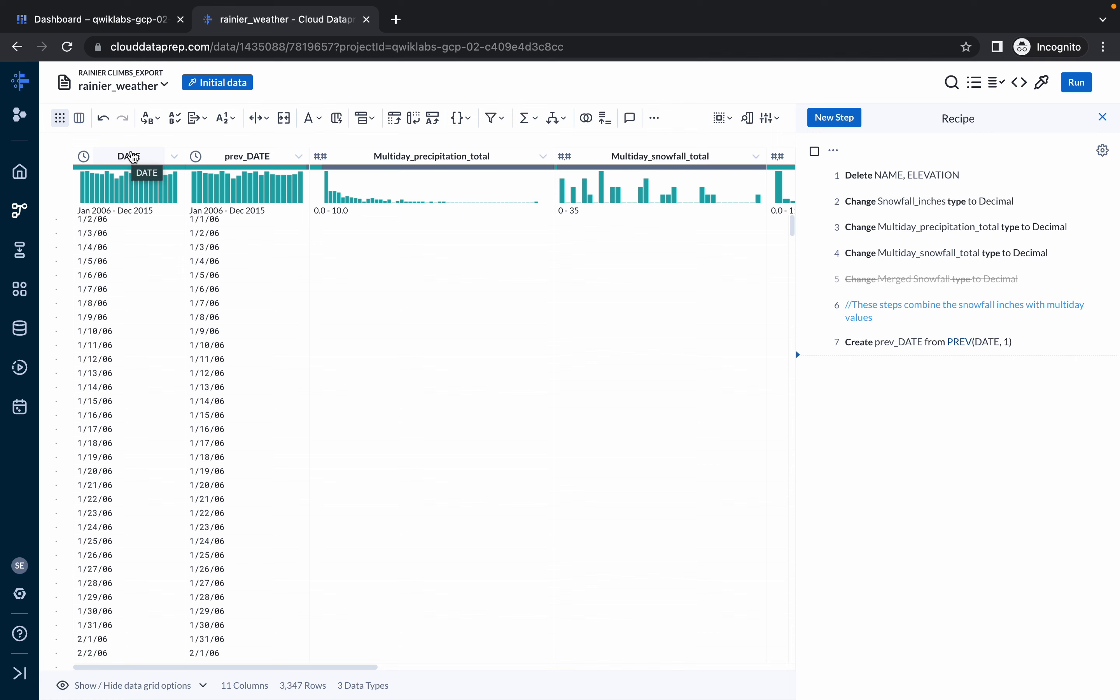
# - Select the DATE and prev_DATE columns and open the suggested COUNT() grouped by DATE column for editing
pyautogui.click(133, 158)
pyautogui.keyDown('shift'); pyautogui.click(261, 160); pyautogui.keyUp('shift')
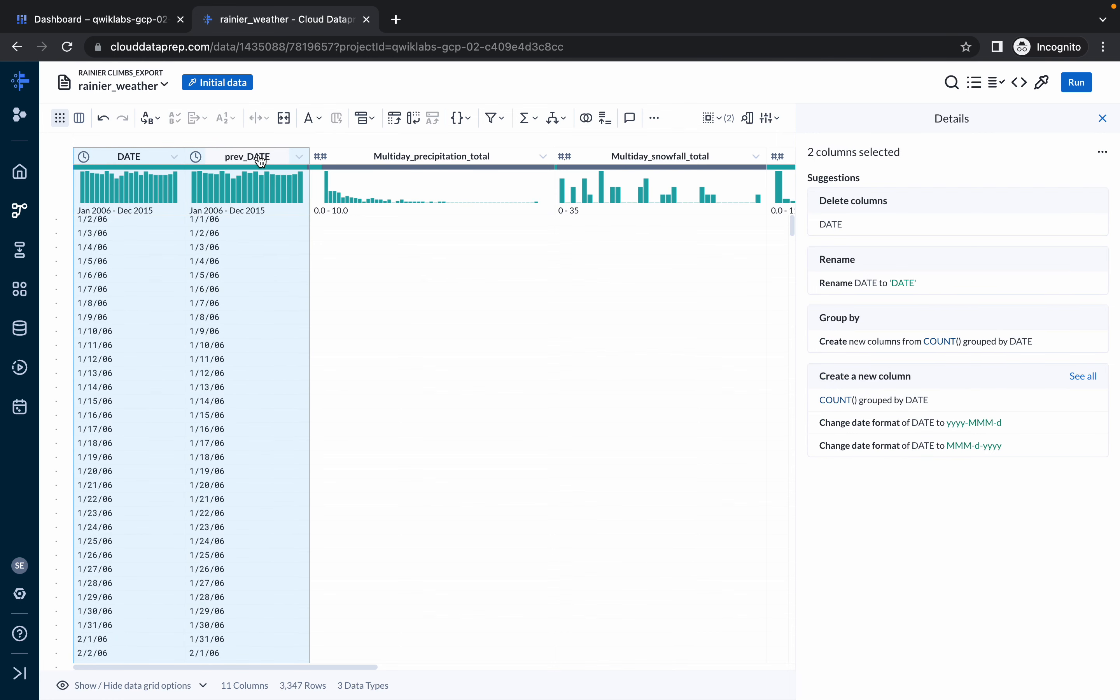
pyautogui.click(836, 405)
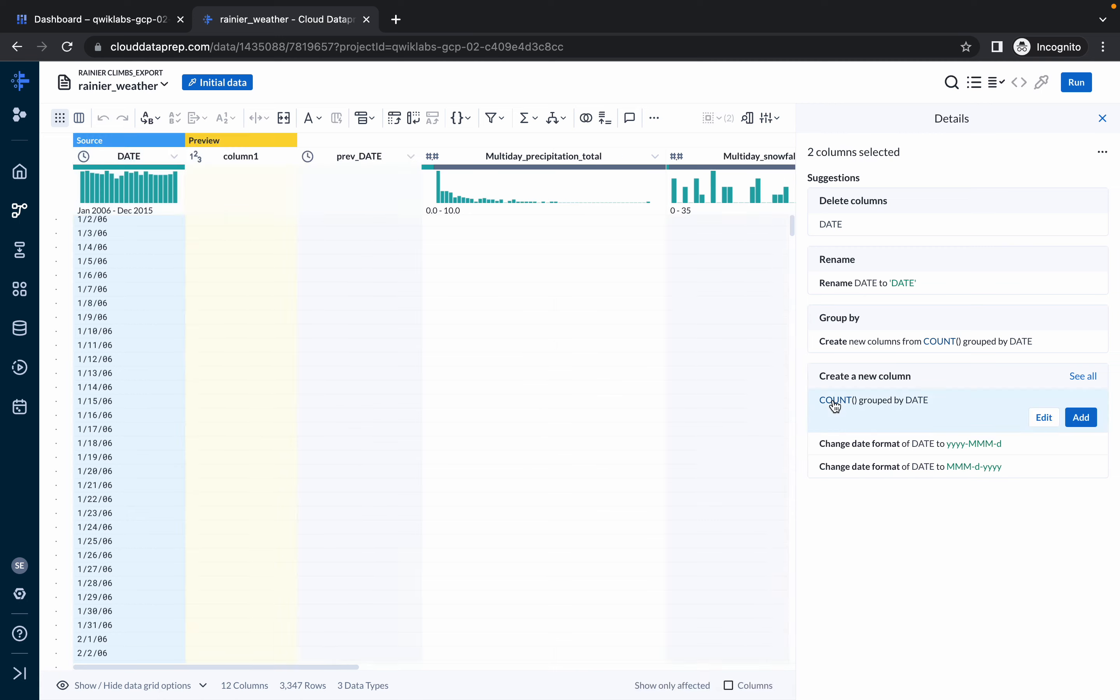
pyautogui.click(1043, 419)
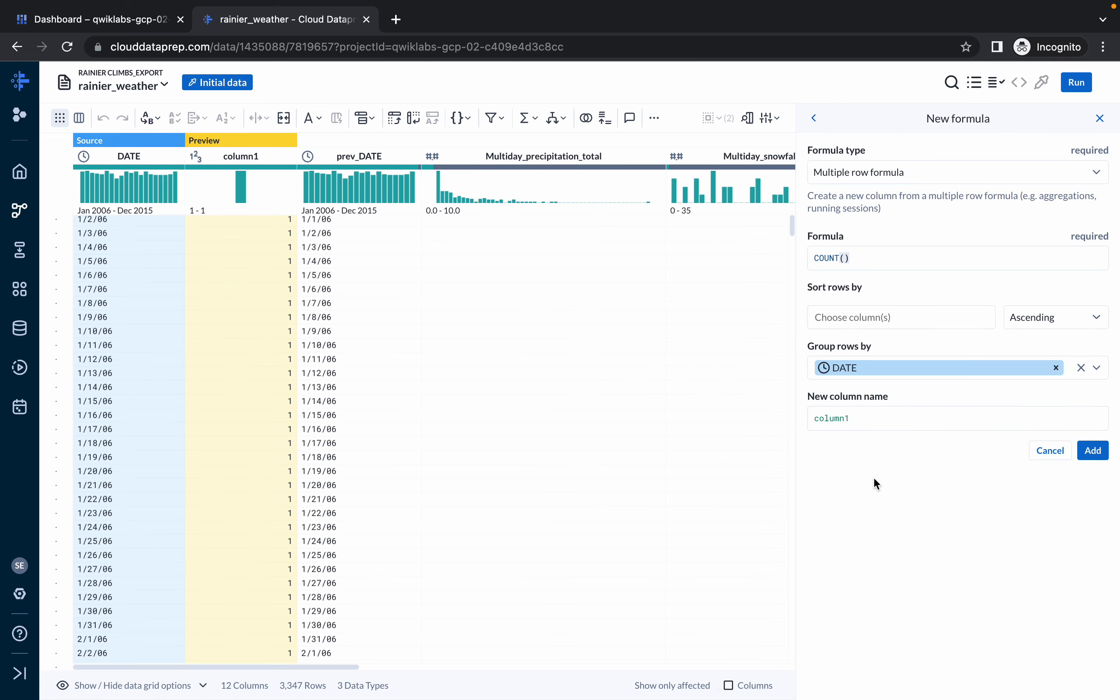
# - Replace the COUNT() formula with DATEDIF(DATE, prev_DATE, day), copied from the lab instructions
pyautogui.hotkey('ctrl', 'Left')
pyautogui.scroll(-6, 465, 408)
pyautogui.scroll(-3, 464, 406)
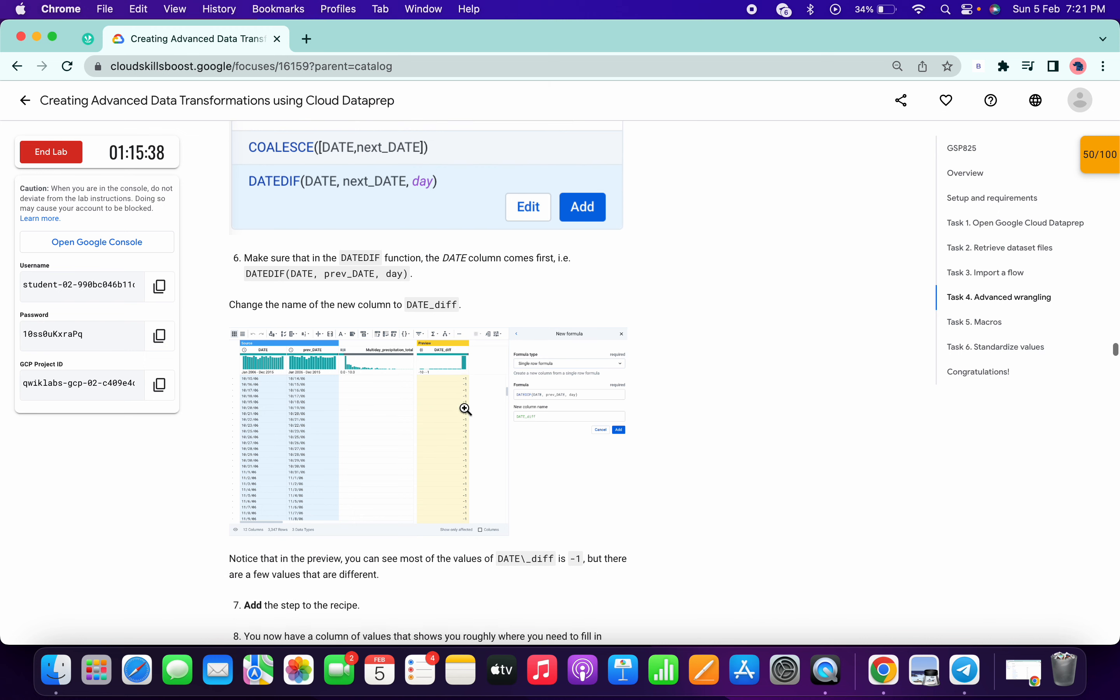
pyautogui.click(249, 270)
pyautogui.moveTo(249, 270); pyautogui.dragTo(434, 278)
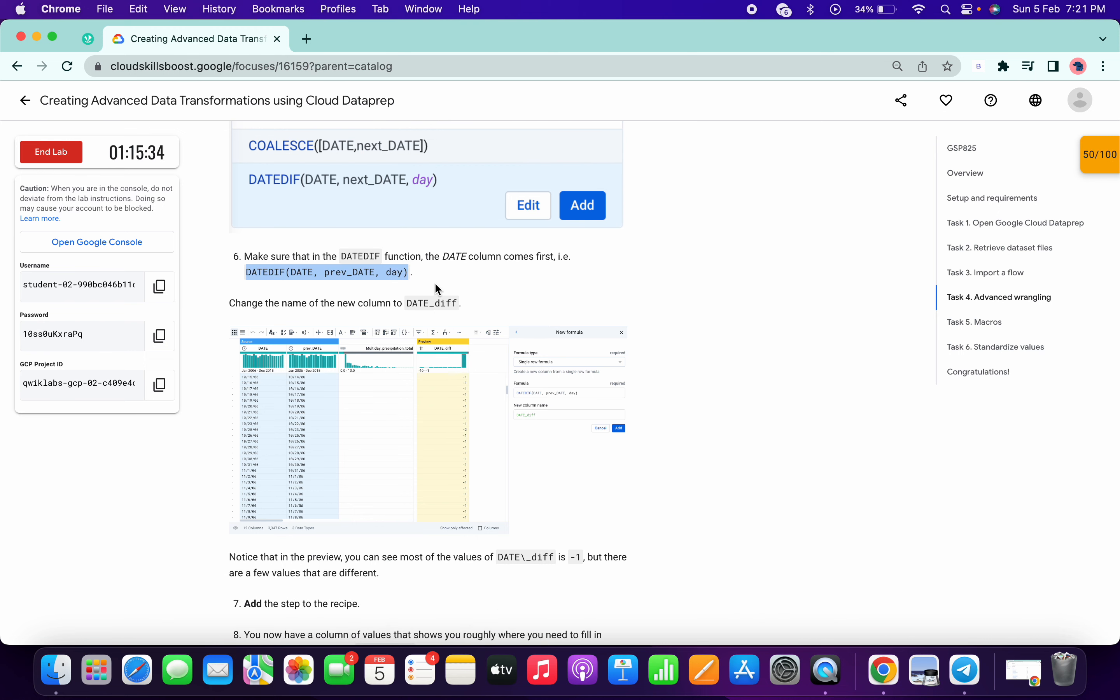
pyautogui.press('super+c')
pyautogui.hotkey('ctrl', 'Right')
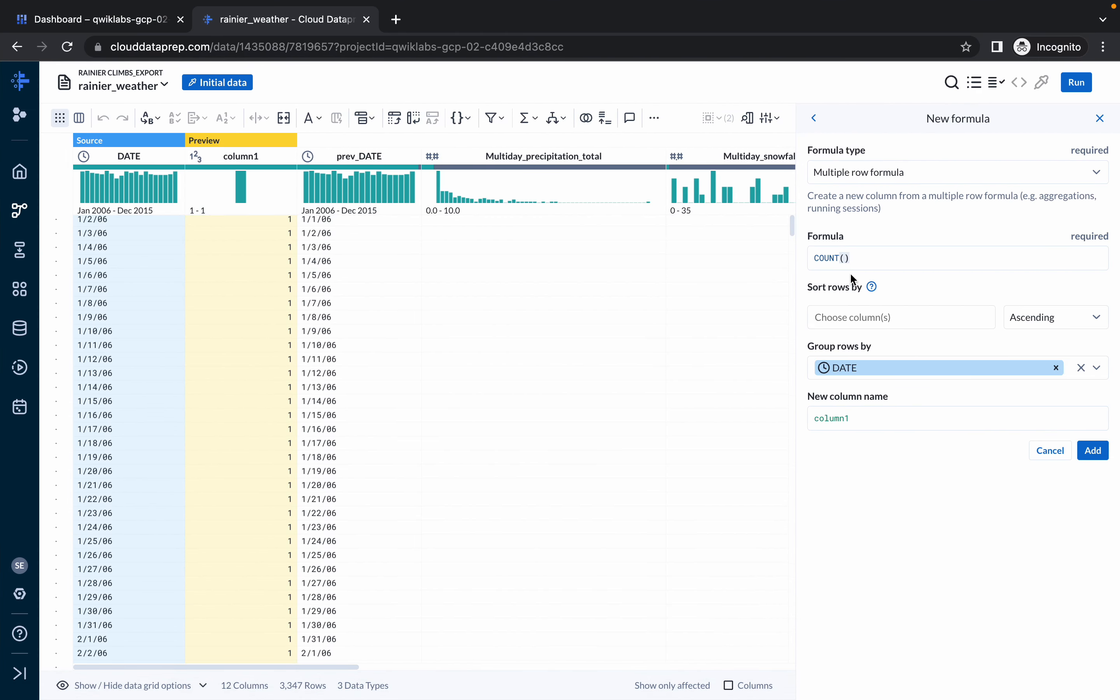
pyautogui.doubleClick(836, 260)
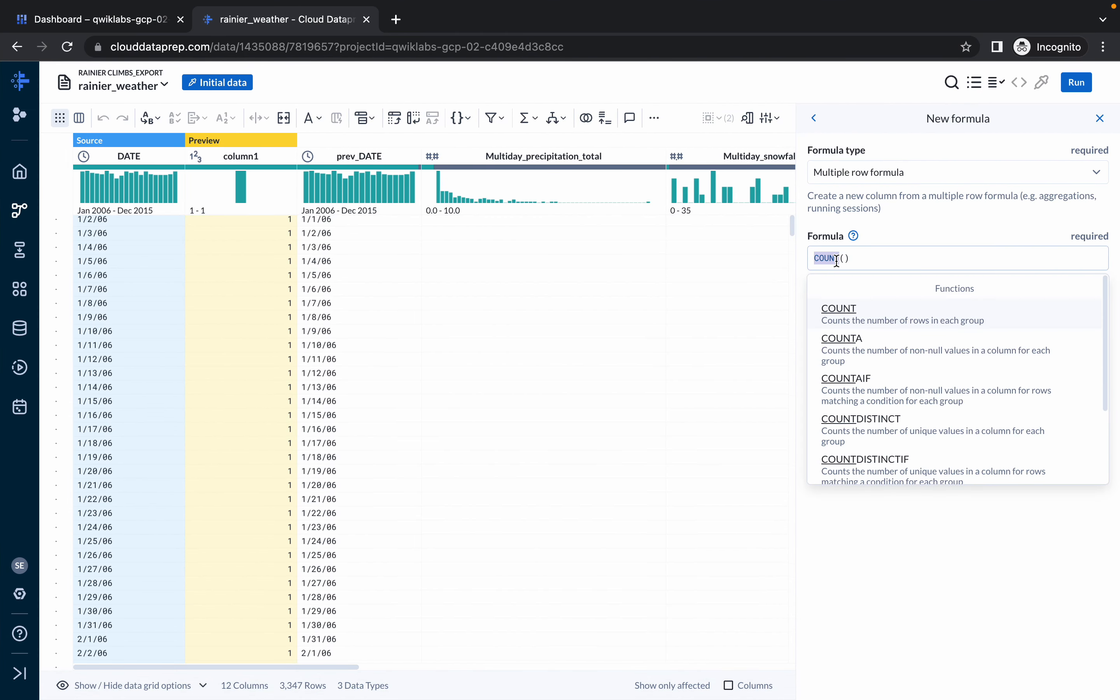
pyautogui.press('super+a')
pyautogui.press('super+v')
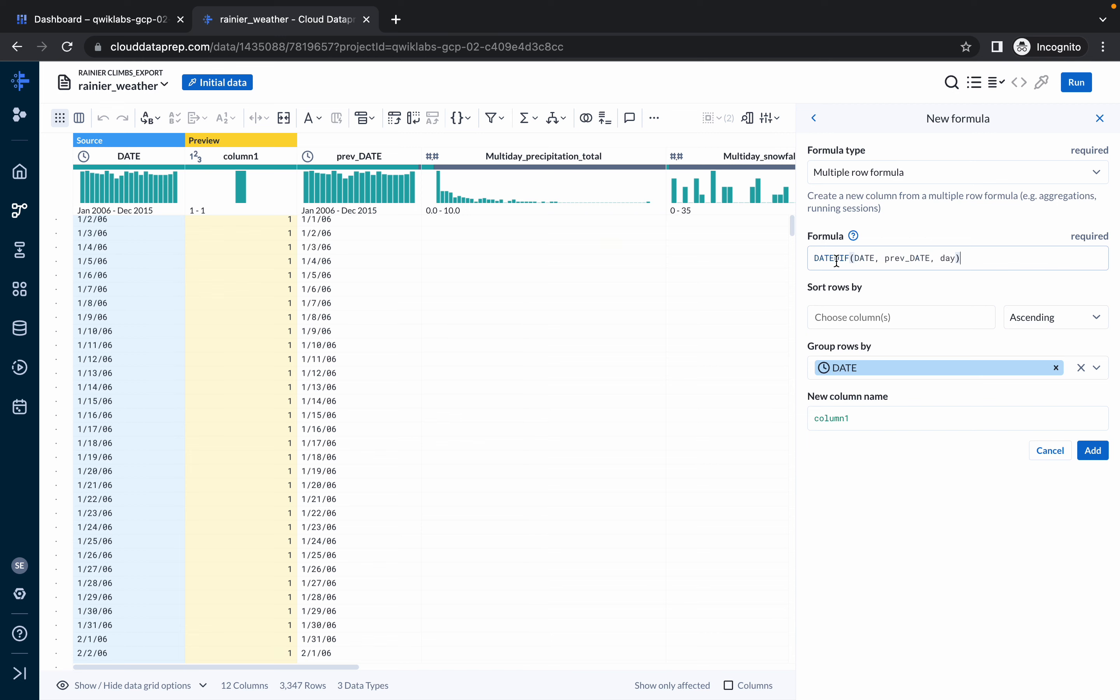
# - Change the formula type to Single row formula and re-enter DATEDIF(DATE, prev_DATE, day) as its expression
pyautogui.click(868, 183)
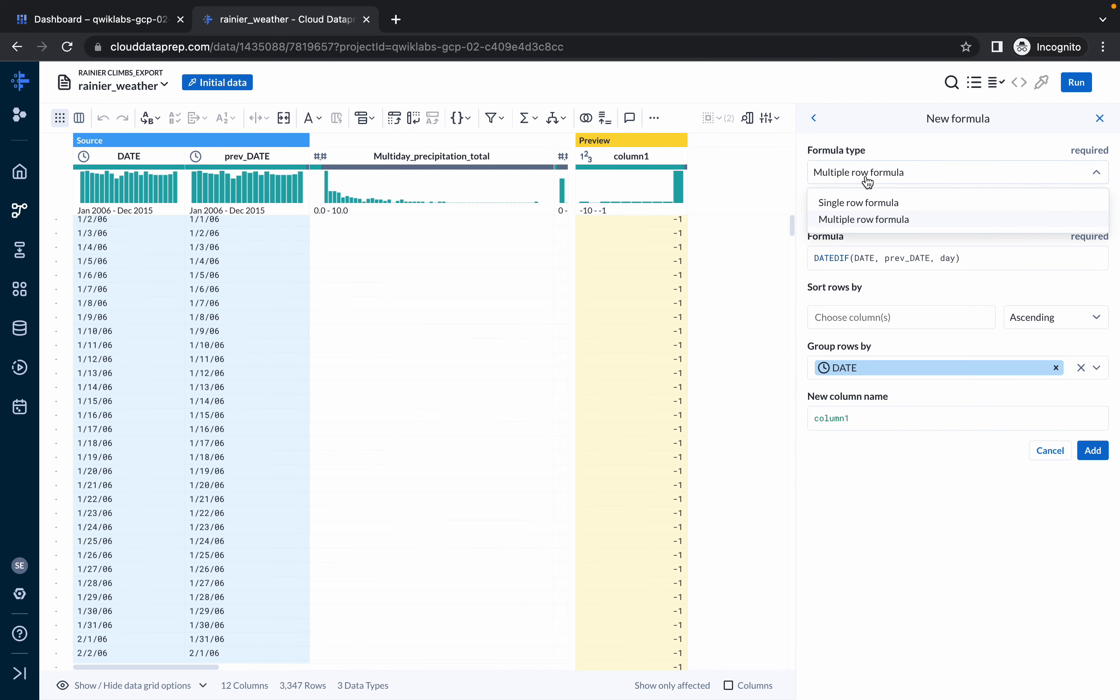
pyautogui.click(862, 204)
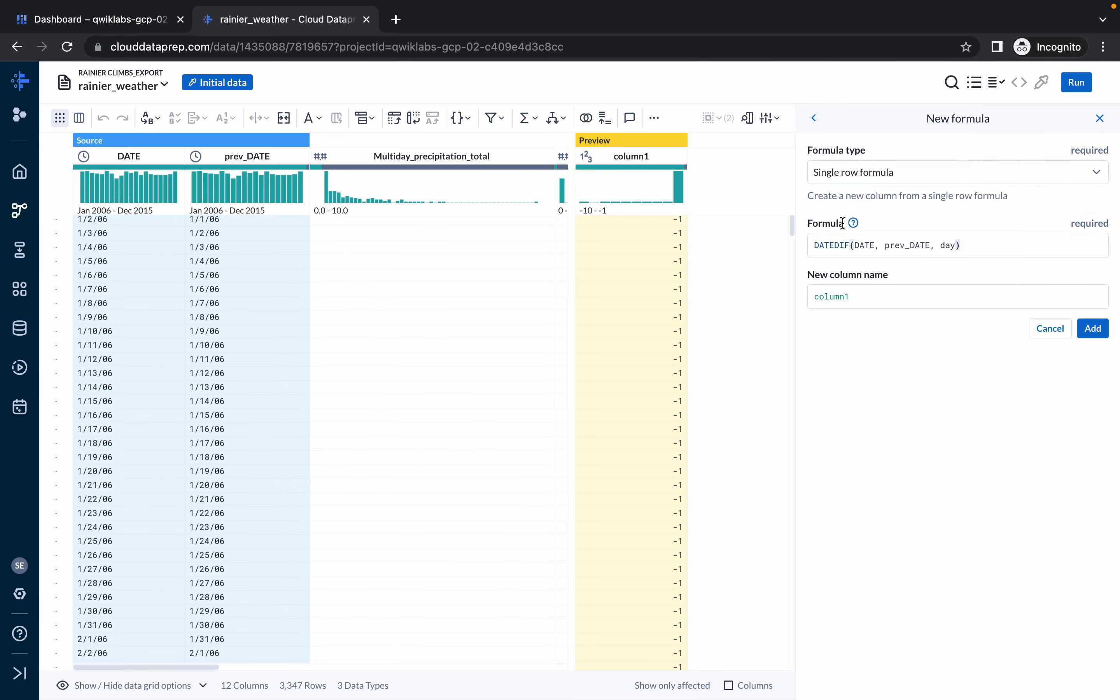
pyautogui.tripleClick(843, 252)
pyautogui.press('super+v')
# - Name the new column DATE_diff, as given in the lab instructions, and add the formula to the recipe
pyautogui.hotkey('ctrl', 'Left')
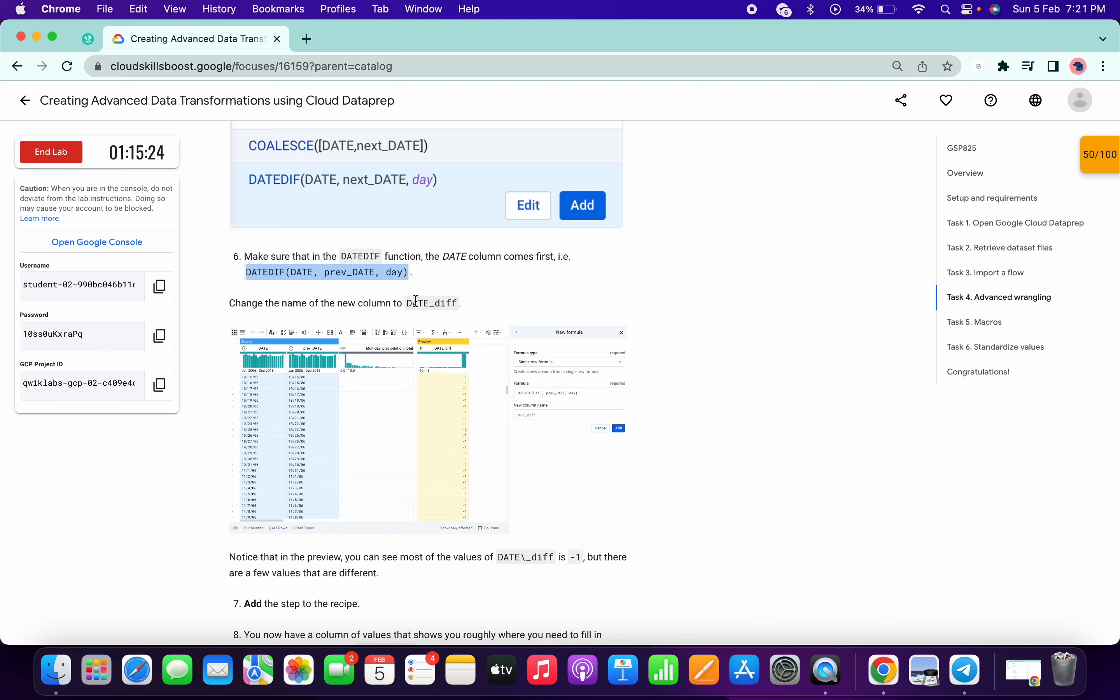
pyautogui.doubleClick(425, 303)
pyautogui.press('super+c')
pyautogui.hotkey('ctrl', 'Right')
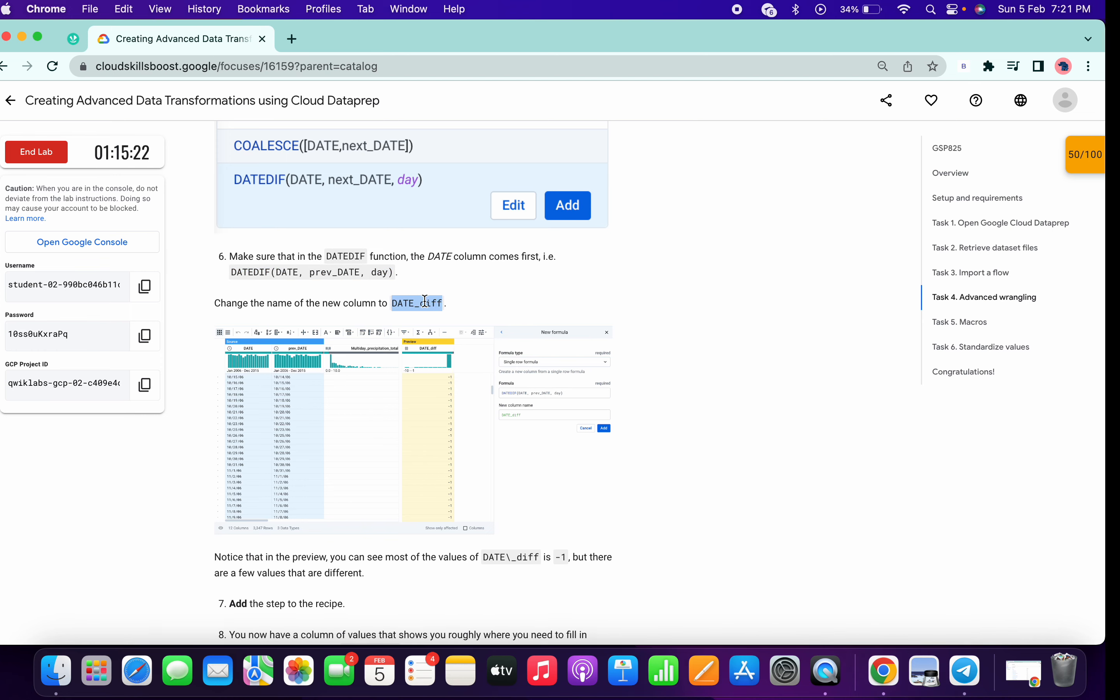
pyautogui.click(826, 297)
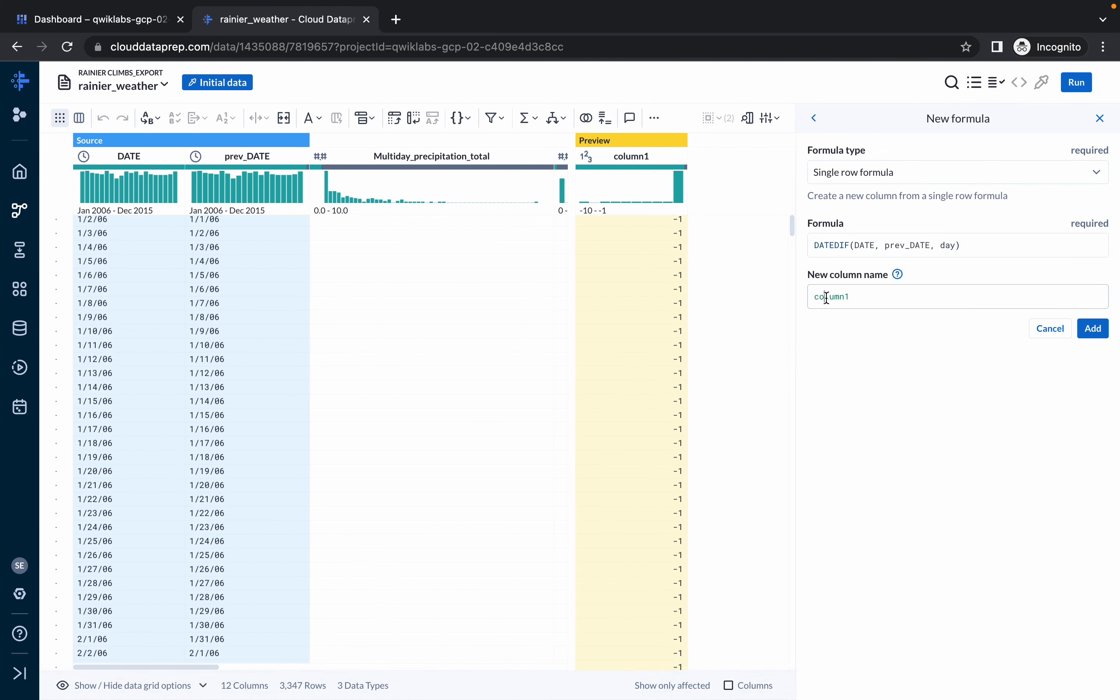
pyautogui.doubleClick(826, 297)
pyautogui.press('super+v')
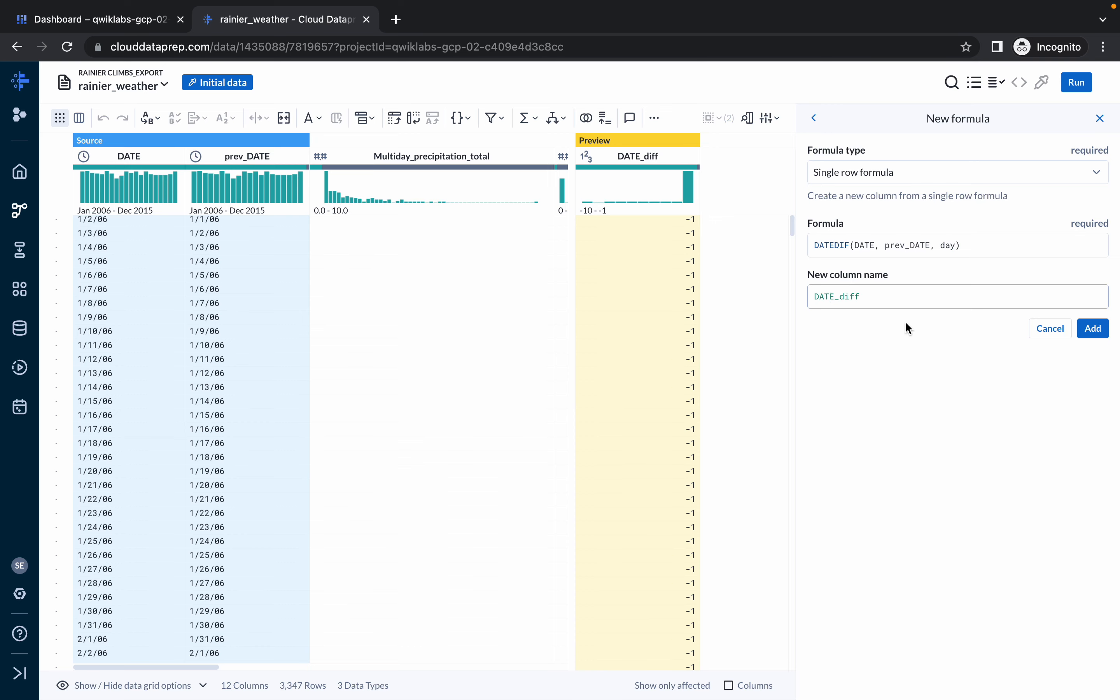
pyautogui.click(1098, 327)
# - Read the lab's Generate filler rows instructions, and start a new formula in the rainier_weather recipe with the RANGE function
pyautogui.hotkey('ctrl', 'Left')
pyautogui.scroll(-3, 572, 363)
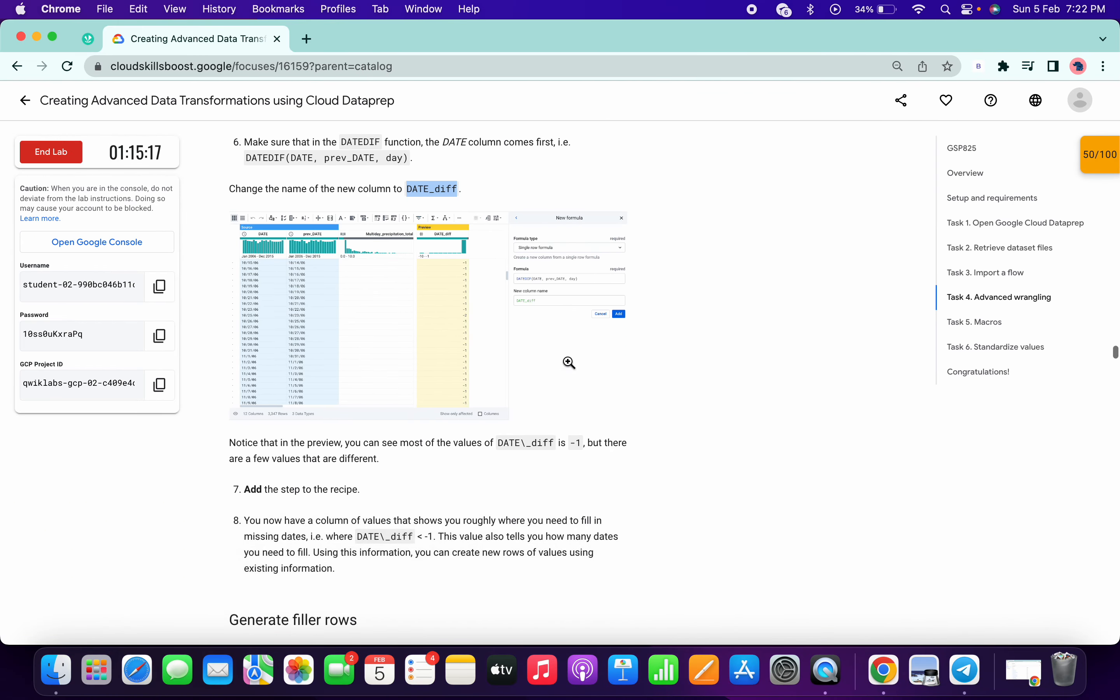
pyautogui.scroll(-5, 444, 354)
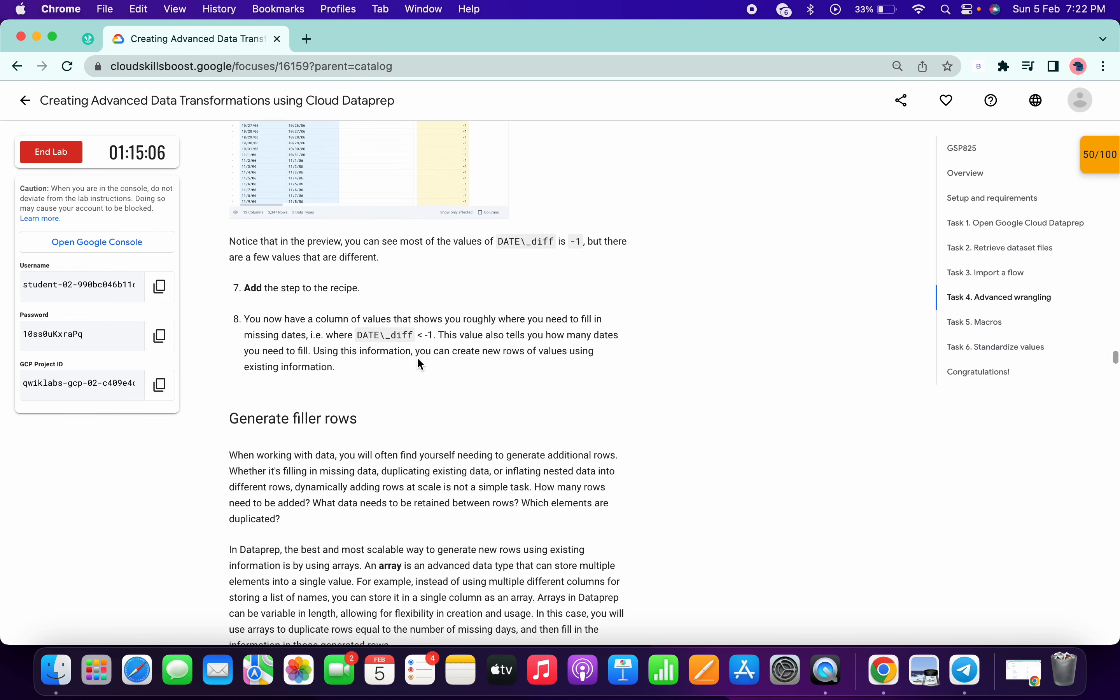
pyautogui.scroll(-6, 418, 358)
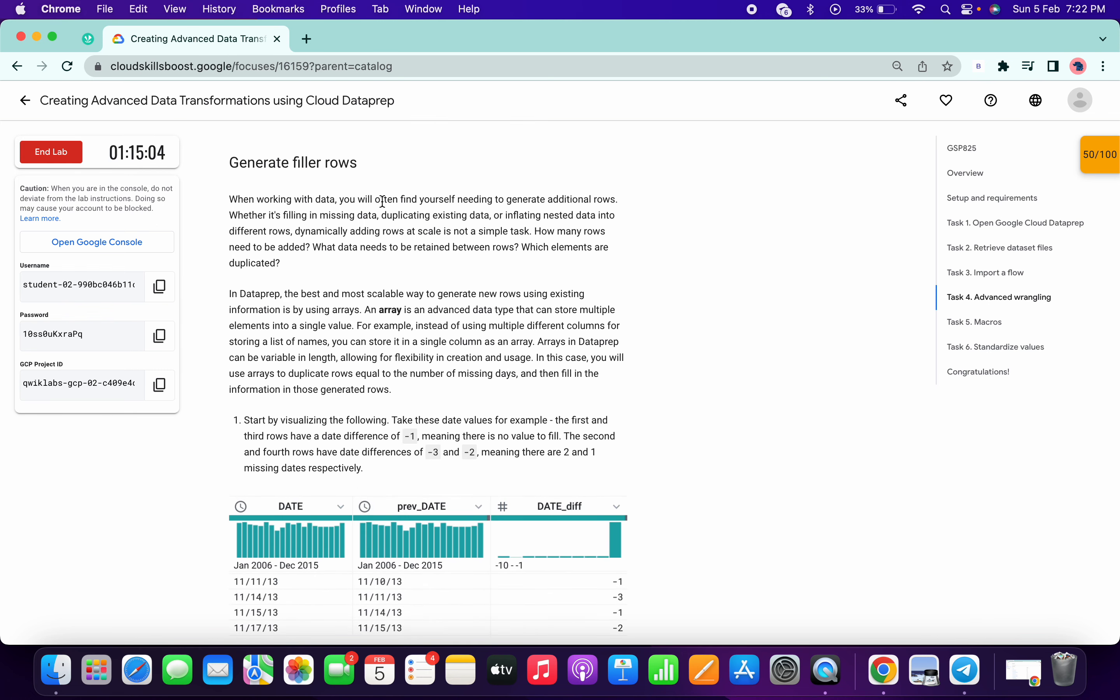
pyautogui.scroll(-12, 383, 202)
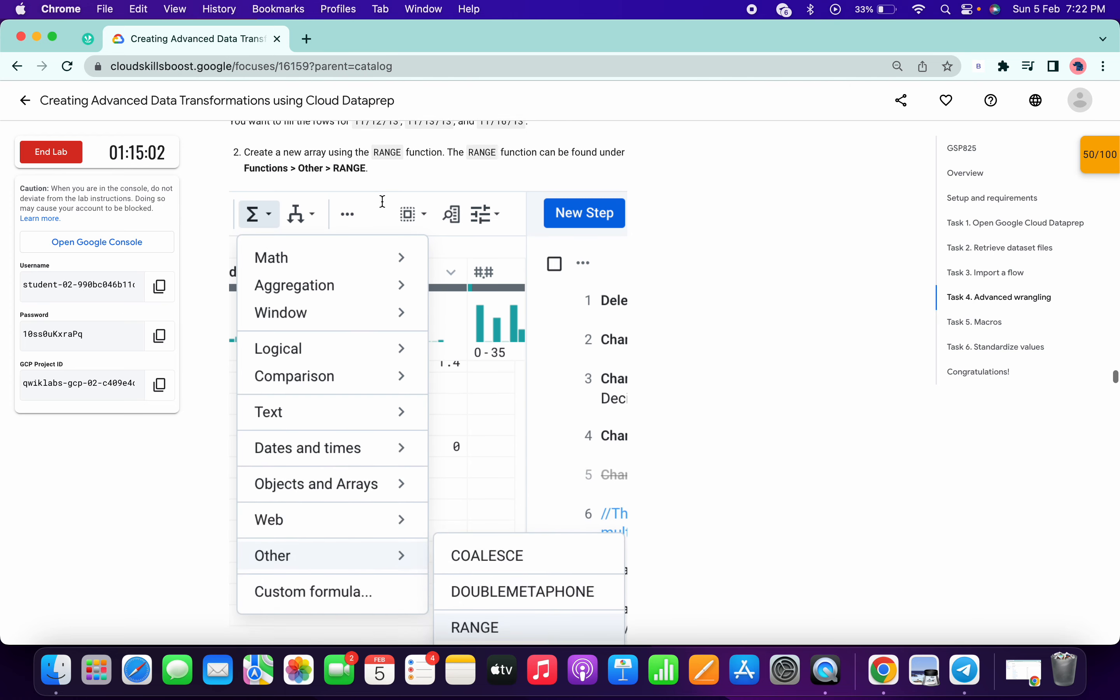
pyautogui.scroll(-2, 382, 202)
pyautogui.hotkey('ctrl', 'Right')
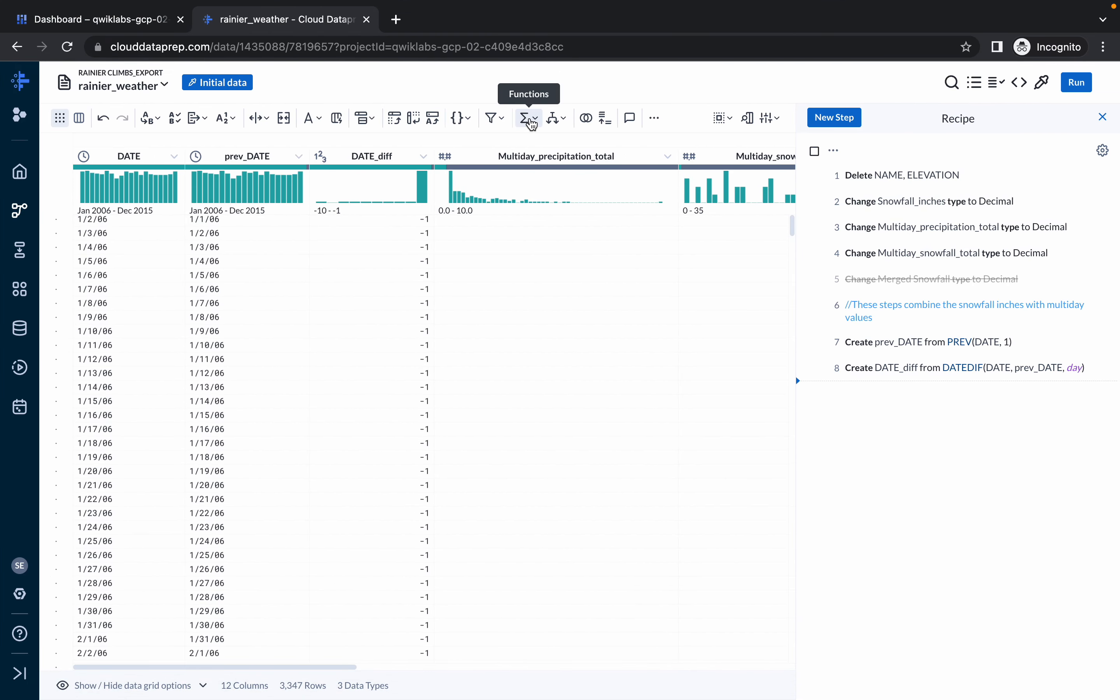
pyautogui.click(531, 121)
pyautogui.moveTo(582, 384)
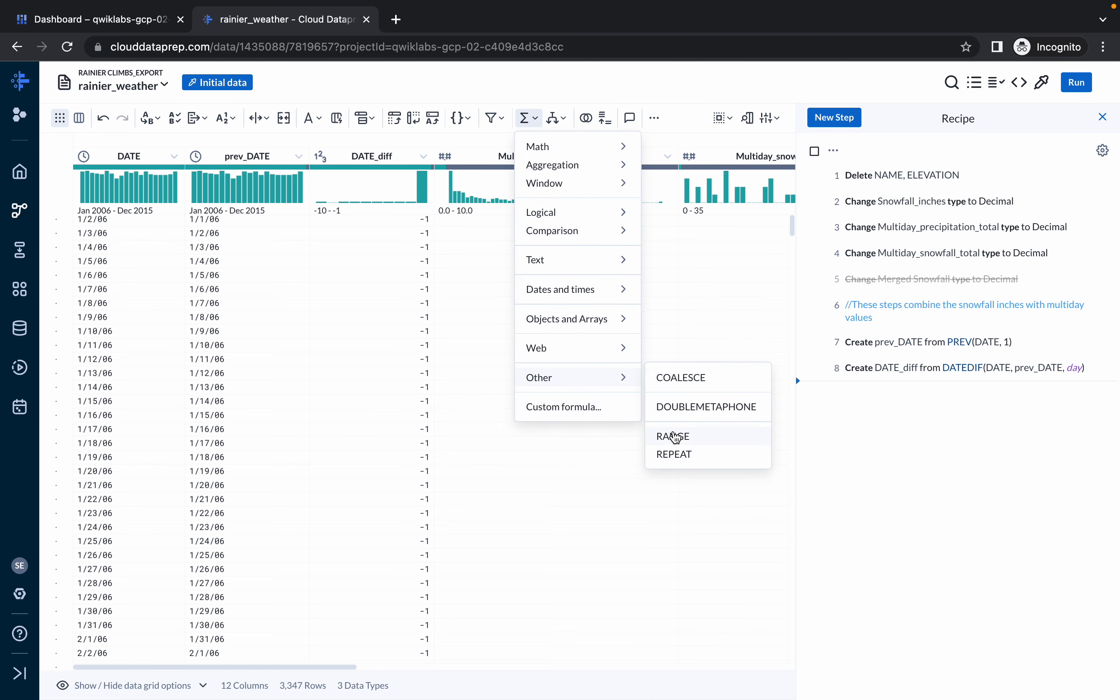
pyautogui.click(677, 436)
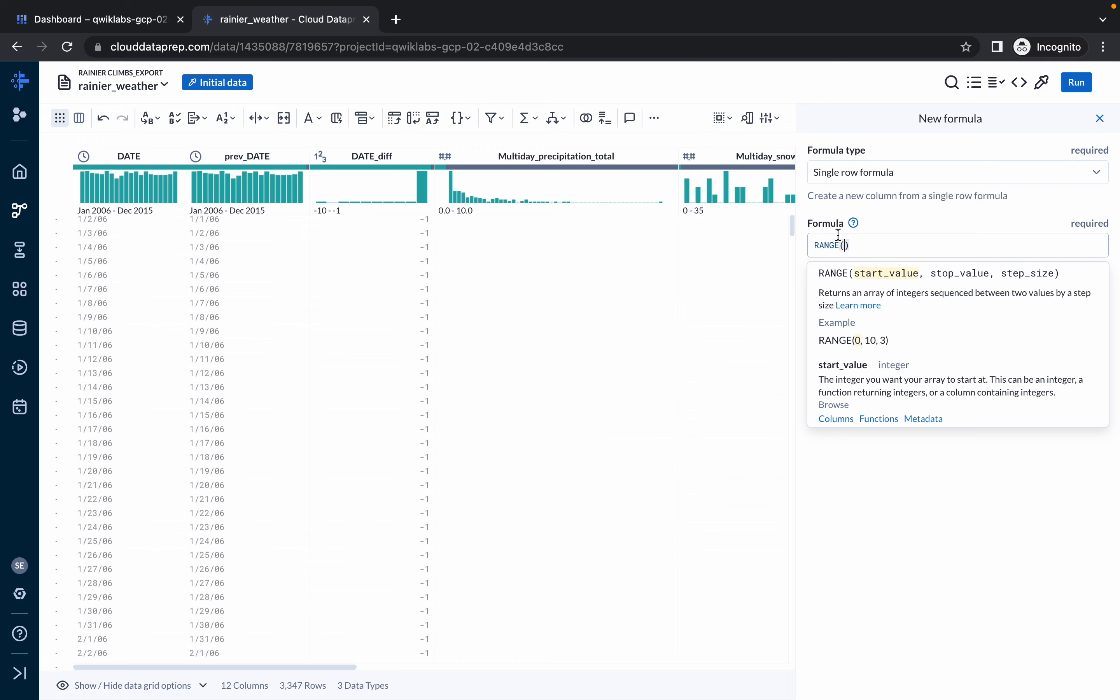
# - Replace the empty RANGE() formula with RANGE(0, date_diff, 1), copied from the lab instructions
pyautogui.hotkey('ctrl', 'Left')
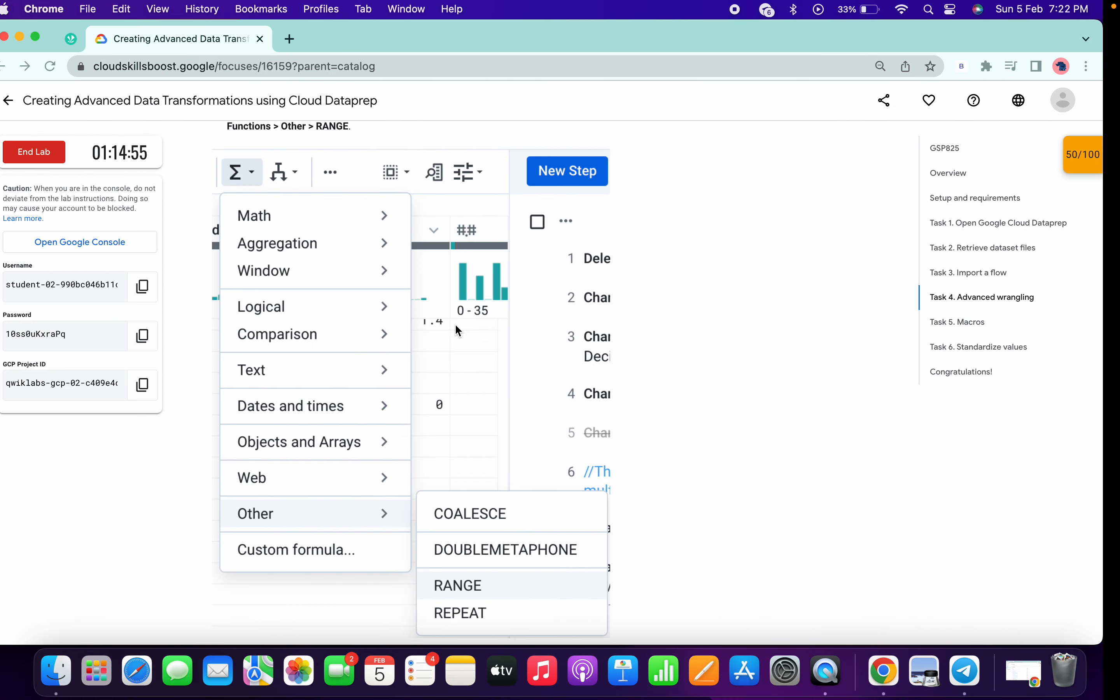
pyautogui.scroll(-5, 456, 327)
pyautogui.scroll(-8, 455, 326)
pyautogui.scroll(3, 390, 231)
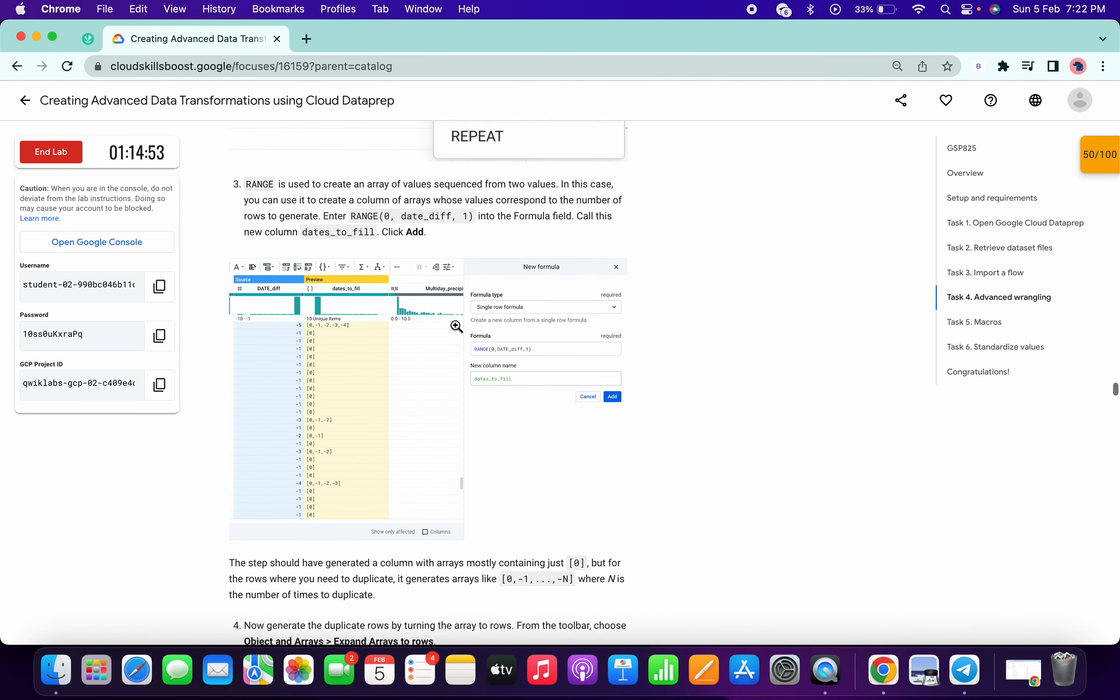
pyautogui.moveTo(353, 222); pyautogui.dragTo(473, 224)
pyautogui.press('super+c')
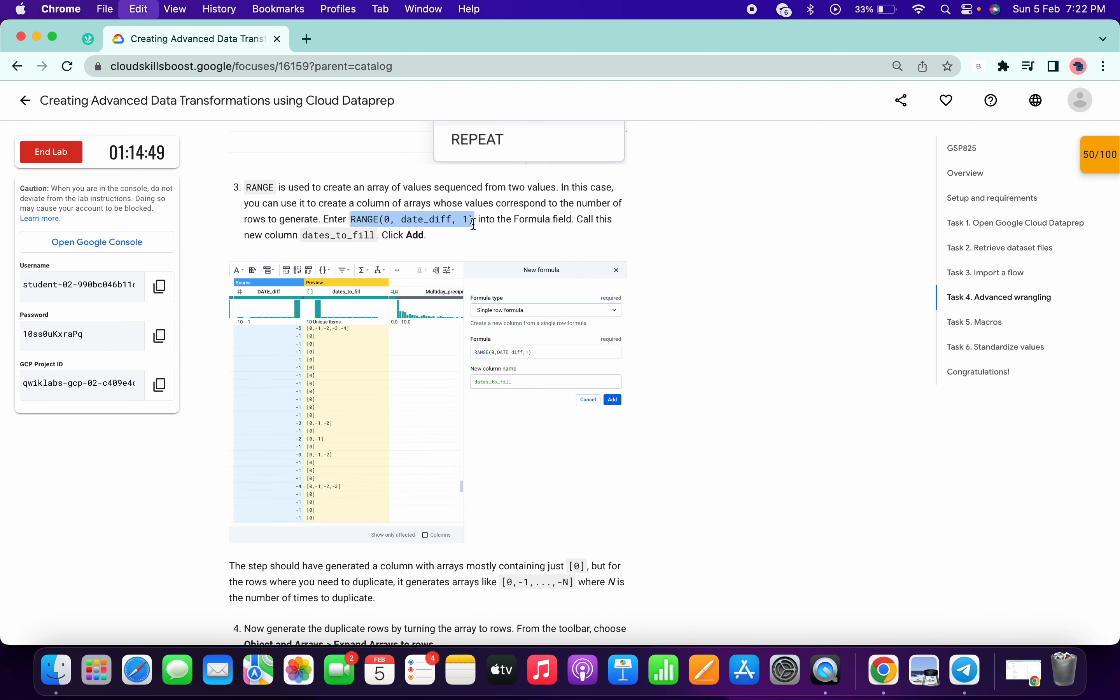
pyautogui.hotkey('ctrl', 'Right')
pyautogui.click(835, 242)
pyautogui.press('super+a')
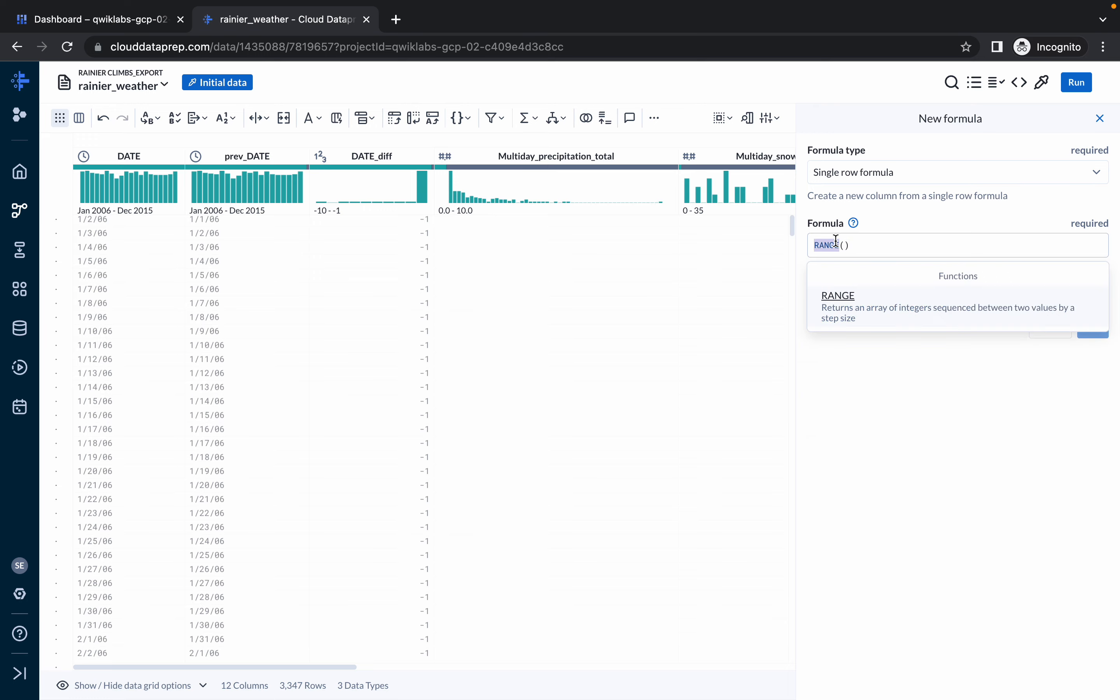
pyautogui.press('super+v')
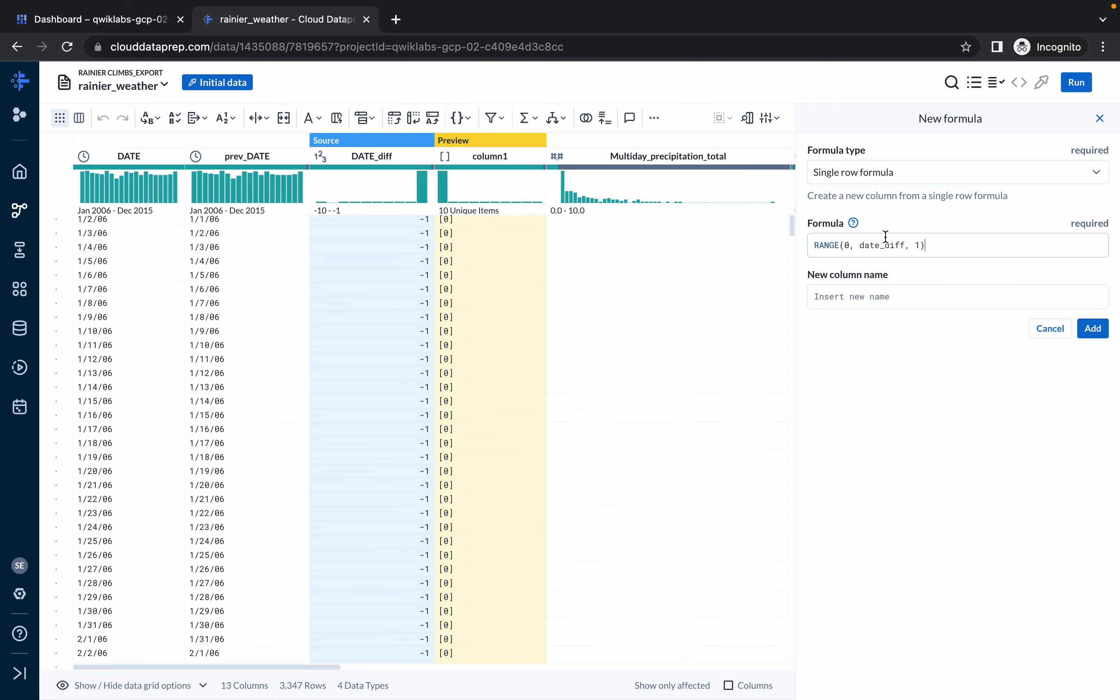
# - Name the new column dates_to_fill, as given in the lab instructions, and add the RANGE formula to the recipe
pyautogui.hotkey('ctrl', 'Left')
pyautogui.scroll(-1, 477, 297)
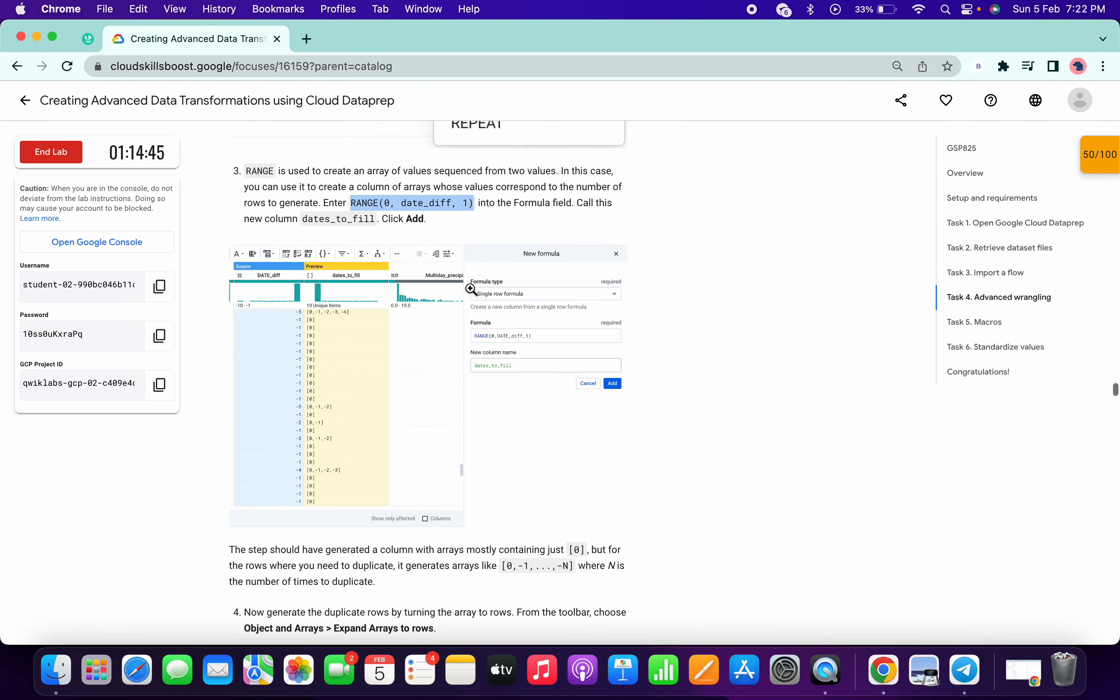
pyautogui.doubleClick(324, 219)
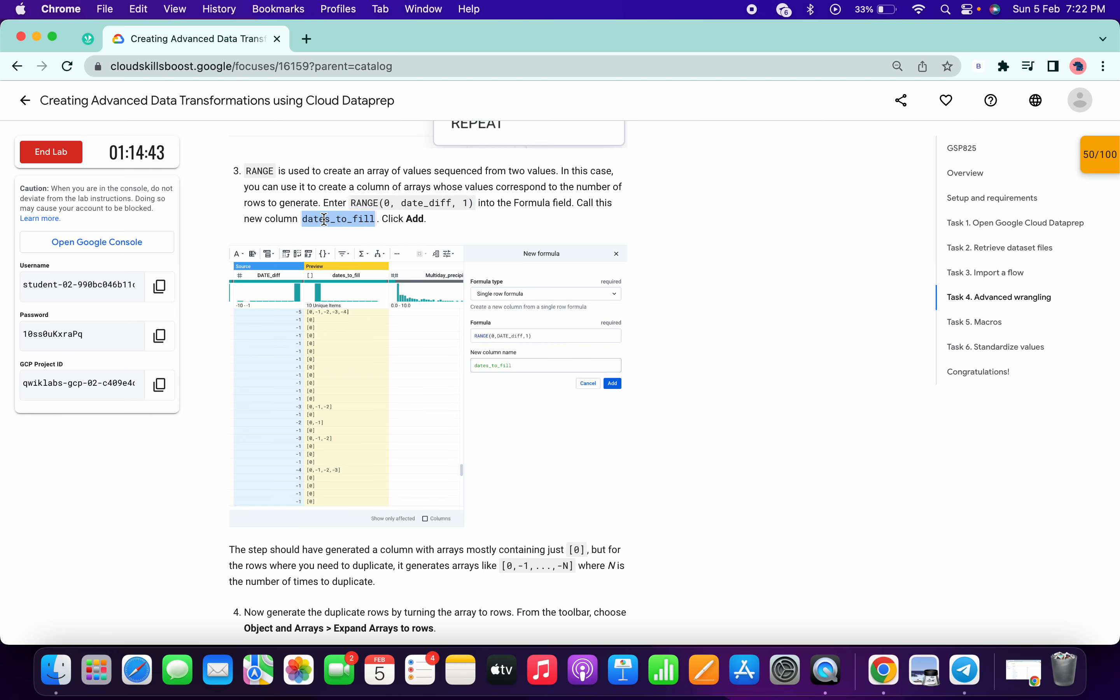
pyautogui.hotkey('ctrl', 'Right')
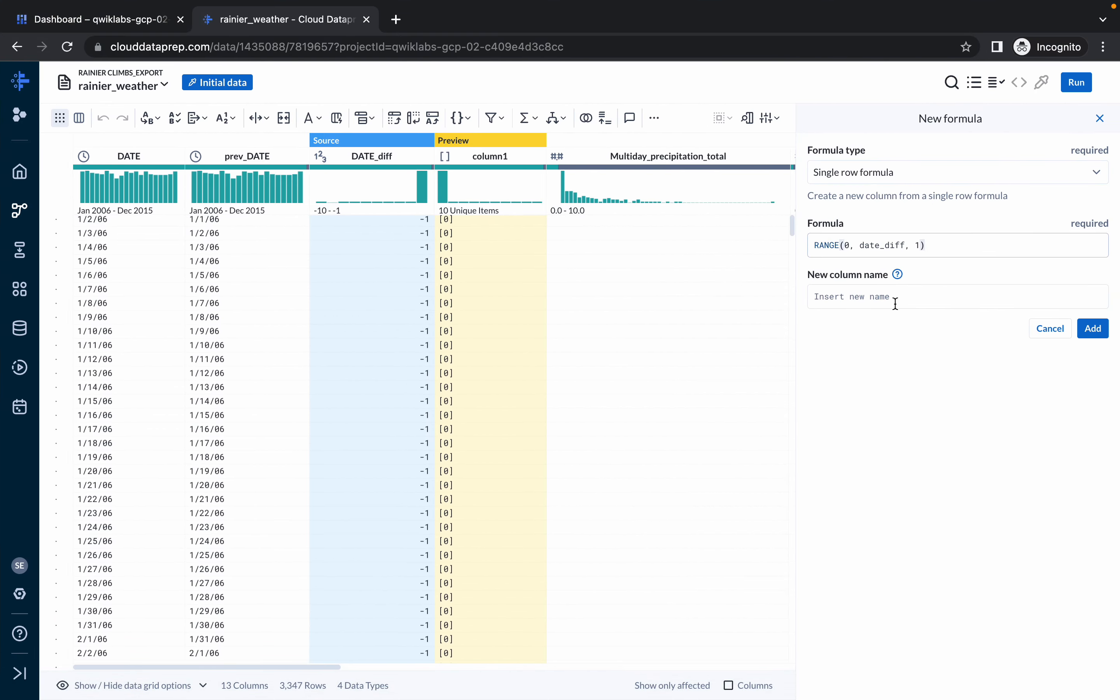
pyautogui.click(895, 303)
pyautogui.press('super+v')
pyautogui.hotkey('ctrl', 'Left')
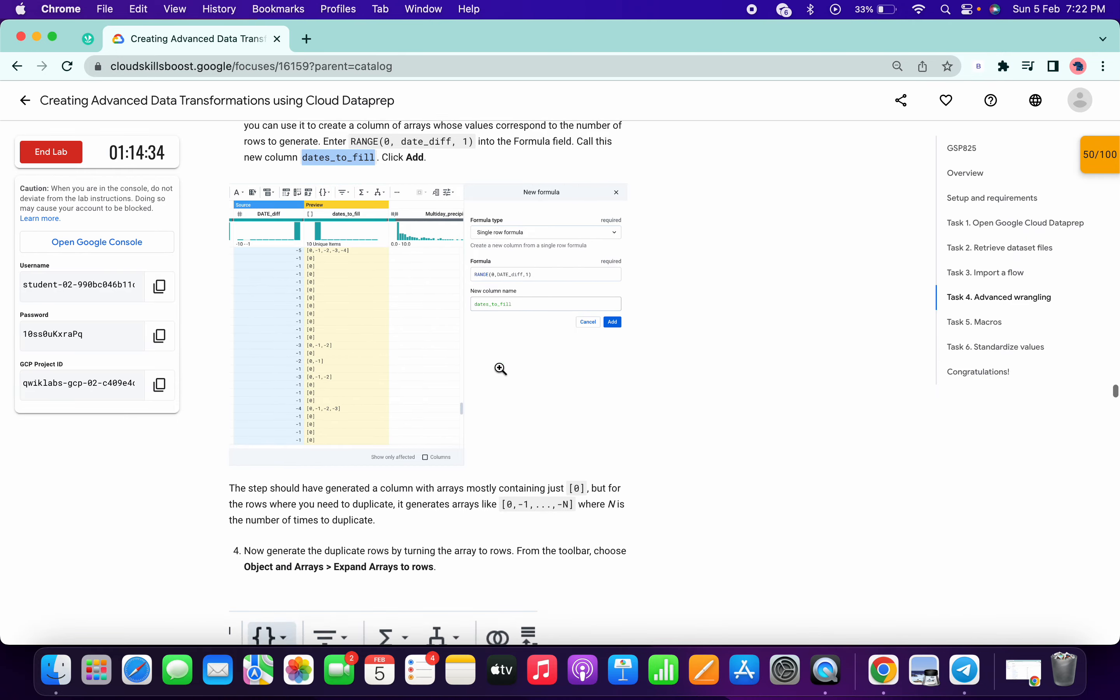
pyautogui.scroll(-1, 500, 368)
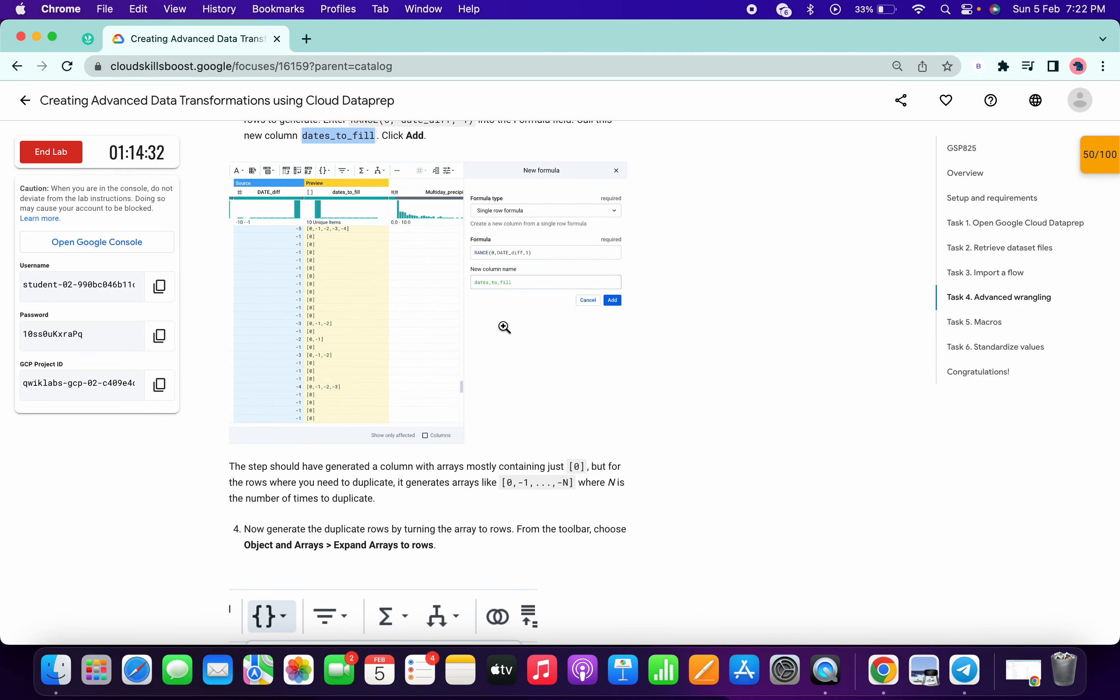
pyautogui.hotkey('ctrl', 'Right')
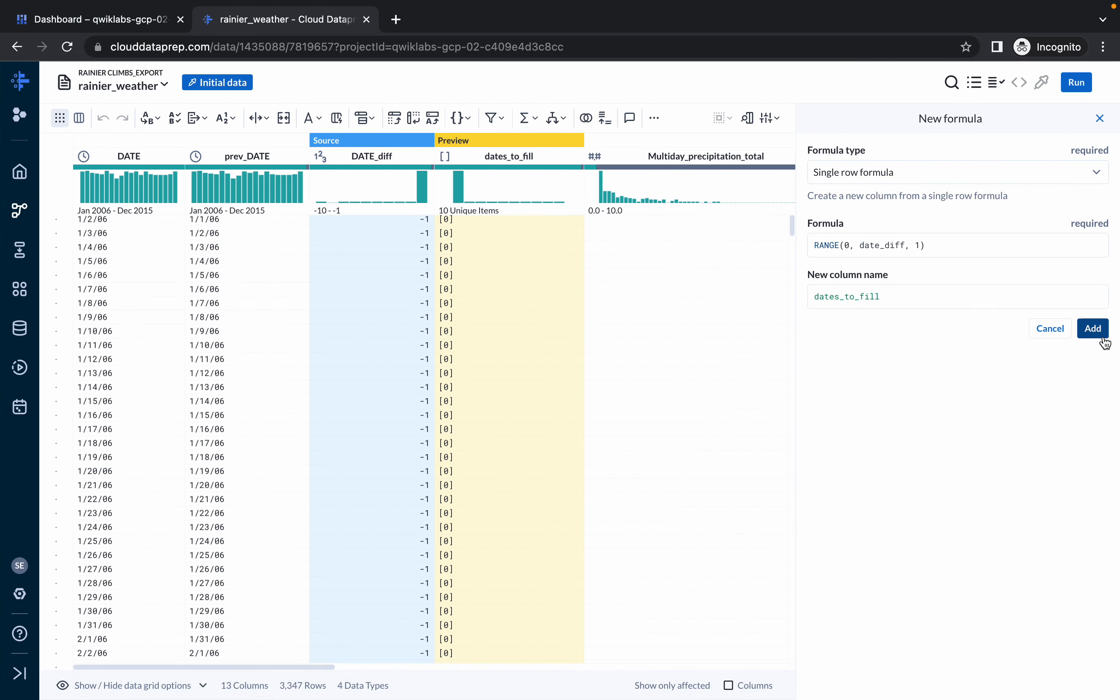
pyautogui.click(1093, 328)
# - Following the lab instructions, expand the arrays in the dates_to_fill column to rows and add this step to the recipe
pyautogui.hotkey('ctrl', 'Left')
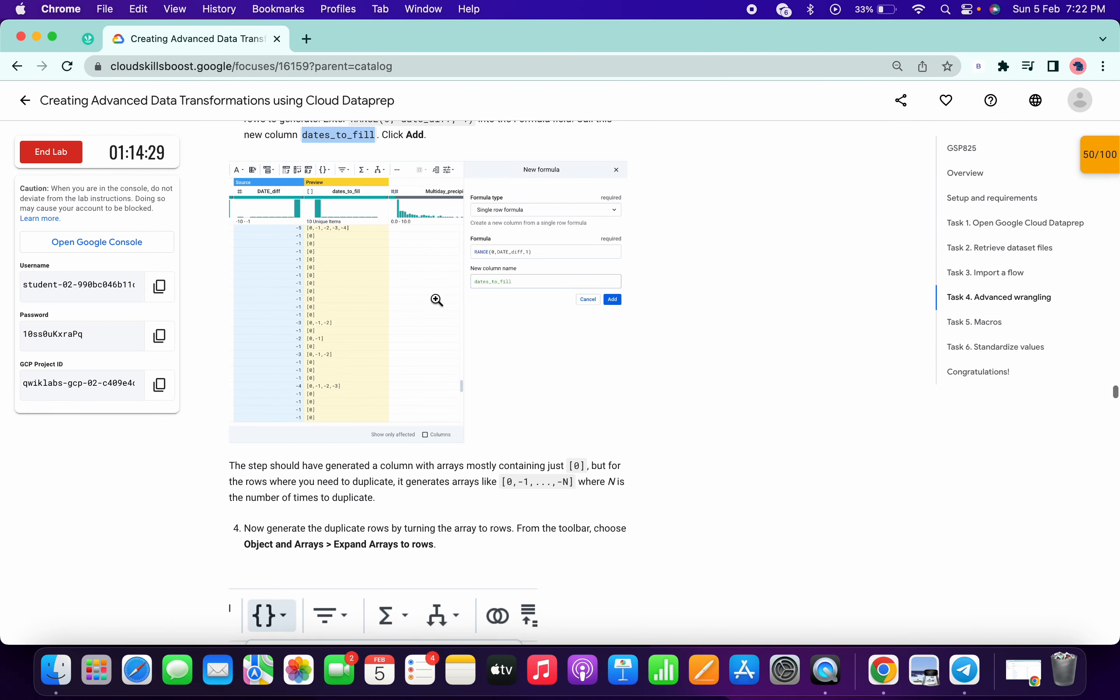
pyautogui.scroll(-10, 437, 300)
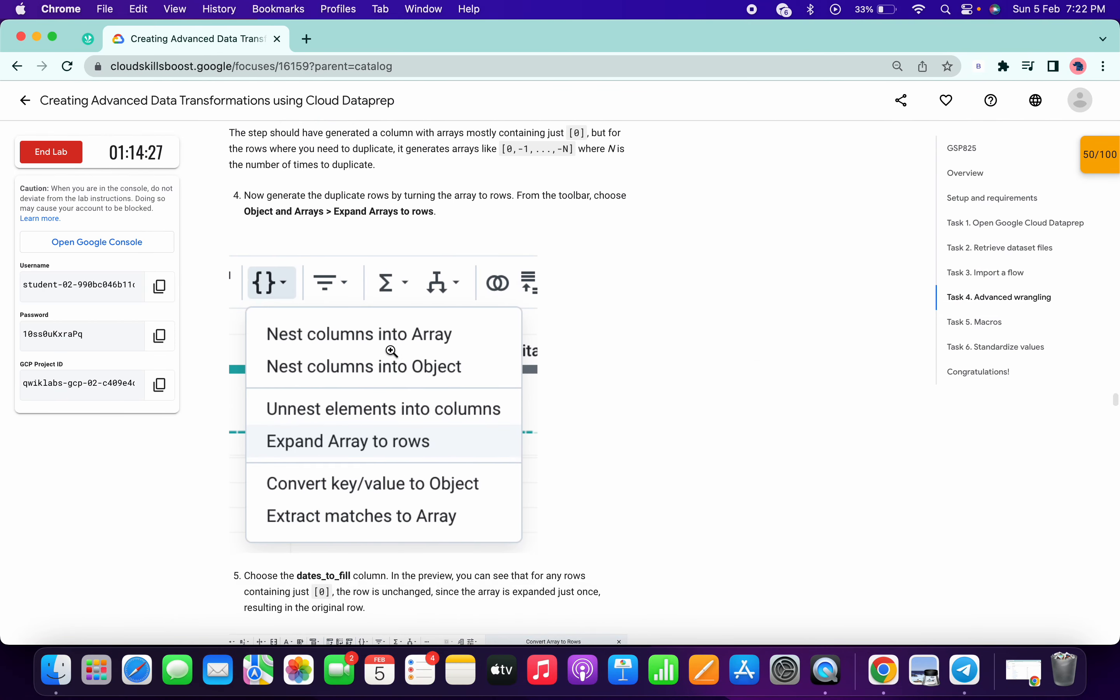
pyautogui.hotkey('ctrl', 'Right')
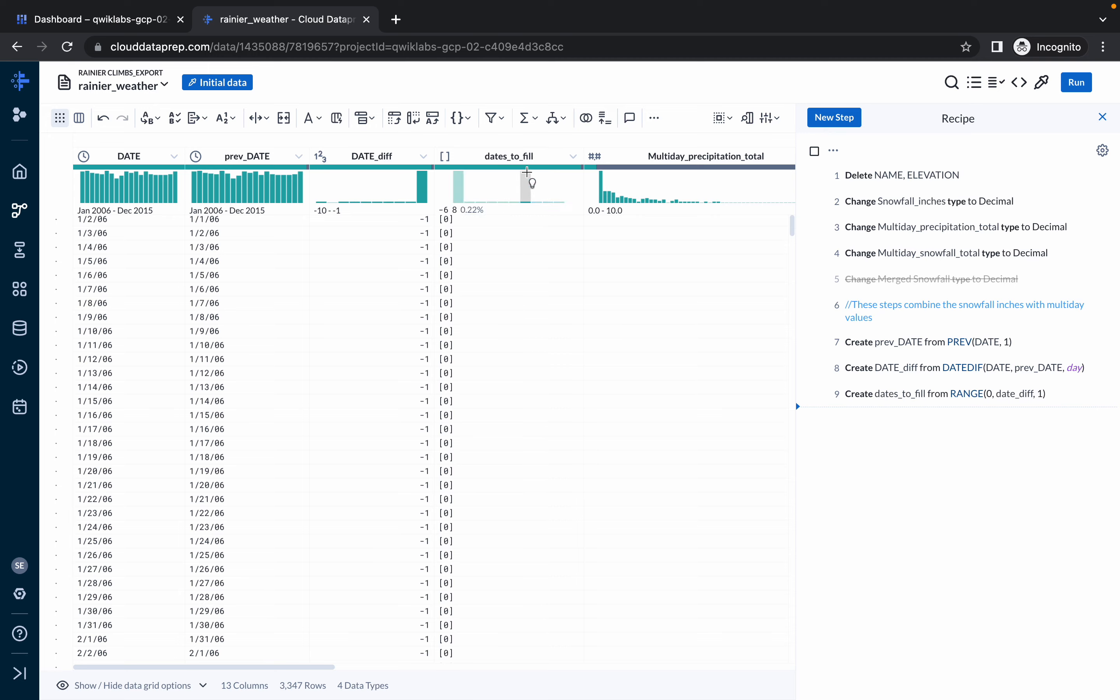
pyautogui.hotkey('ctrl', 'Left')
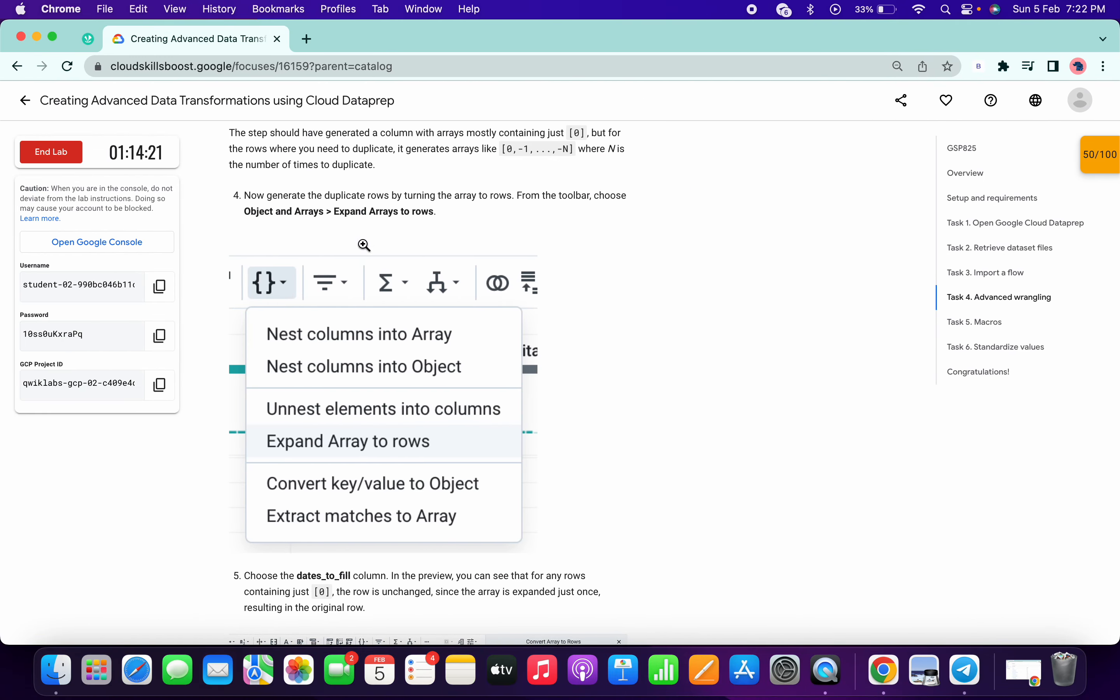
pyautogui.hotkey('ctrl', 'Right')
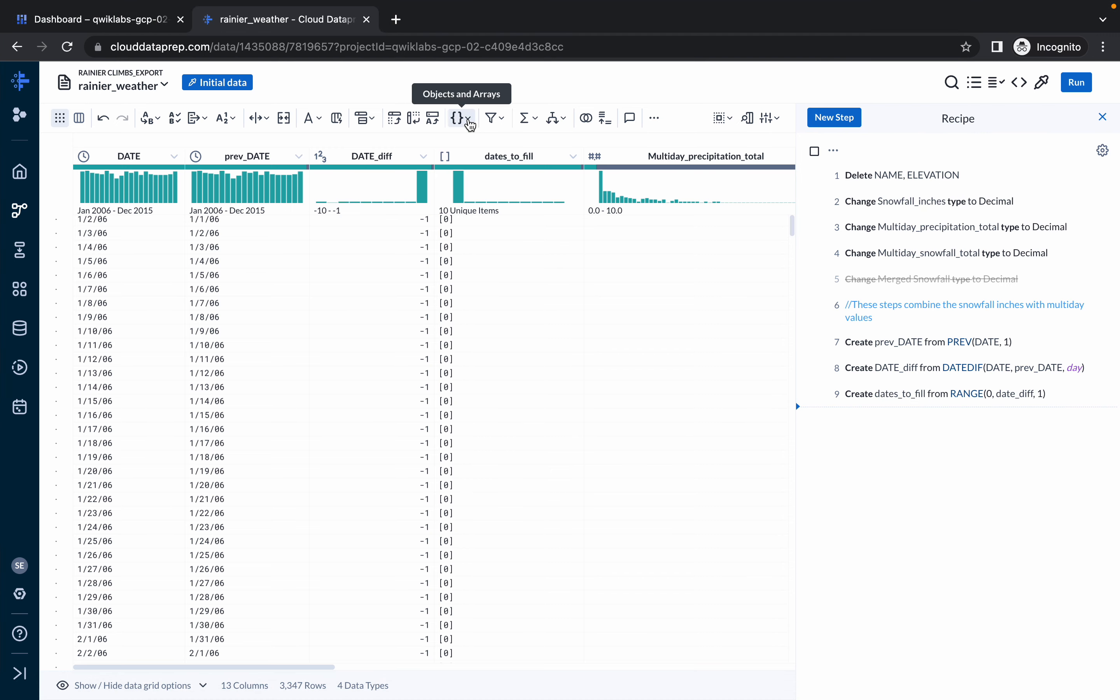
pyautogui.click(469, 121)
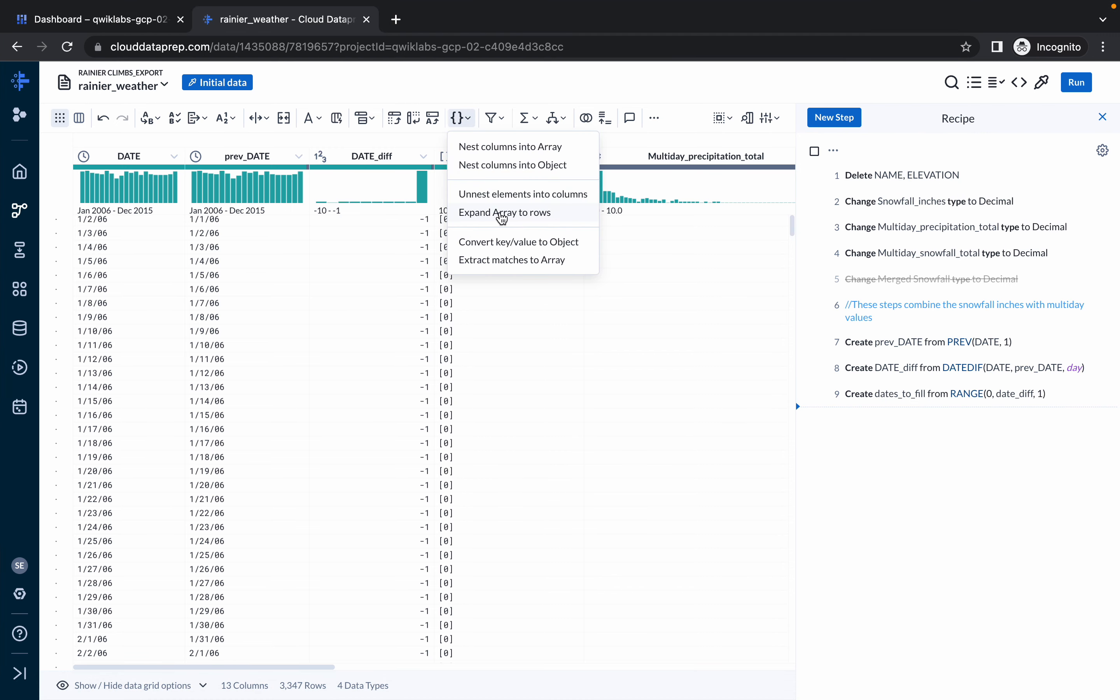
pyautogui.click(520, 220)
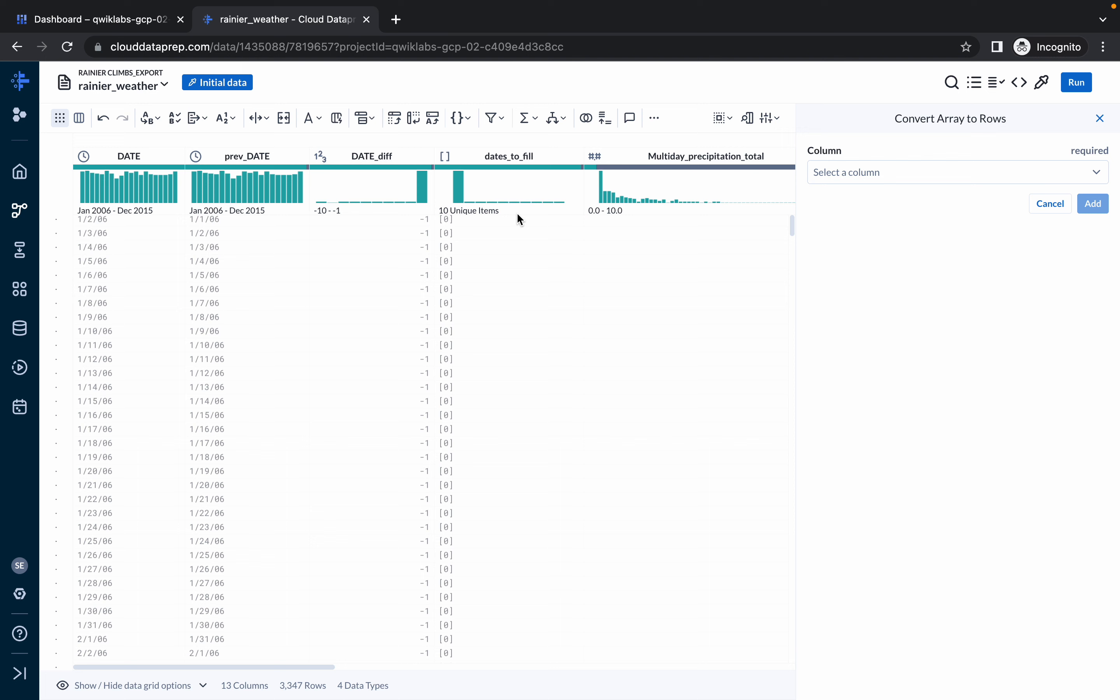
pyautogui.click(861, 173)
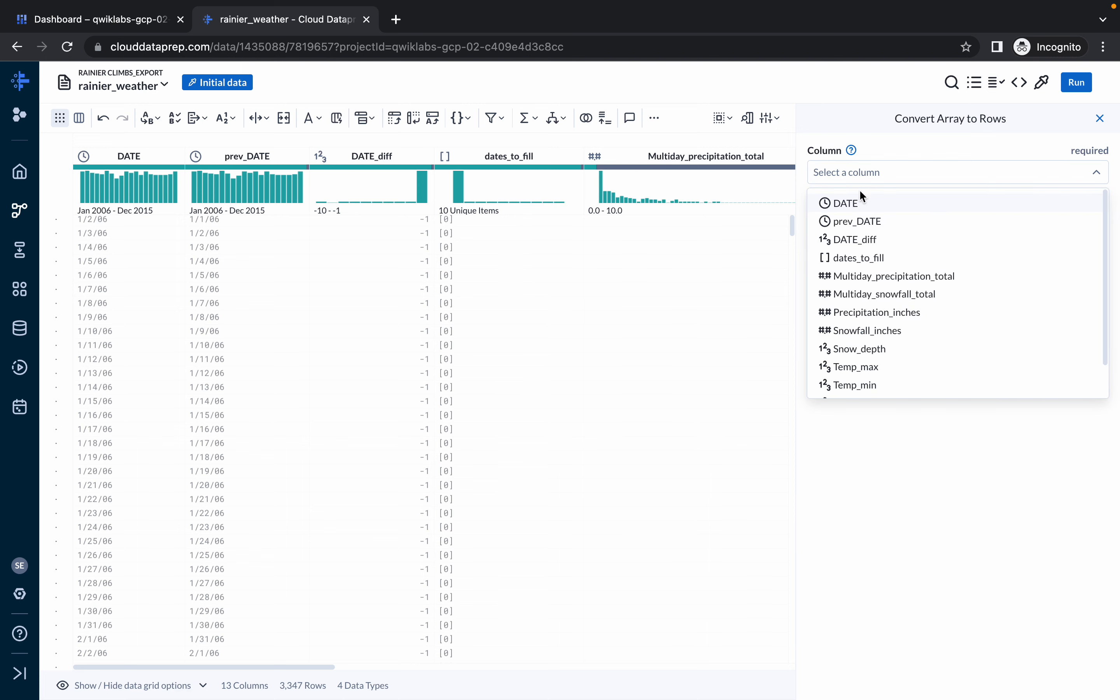
pyautogui.click(865, 259)
pyautogui.click(1098, 209)
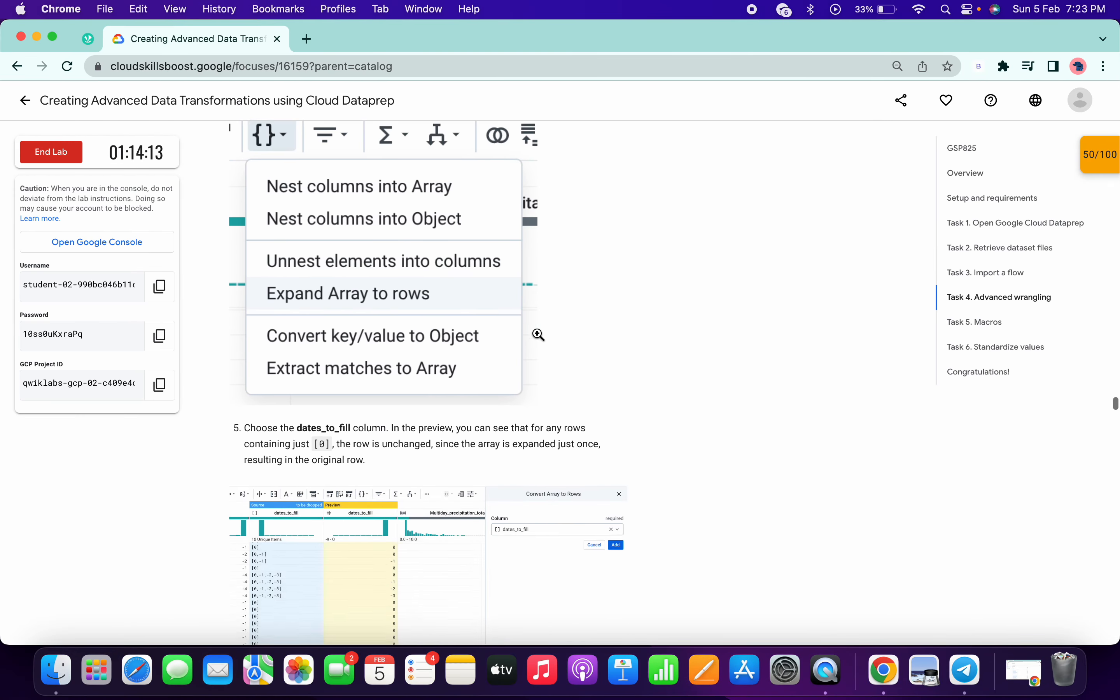
# - Read the lab instructions on correcting the duplicated dates, and start a new formula with the DATEADD function
pyautogui.scroll(-10, 537, 335)
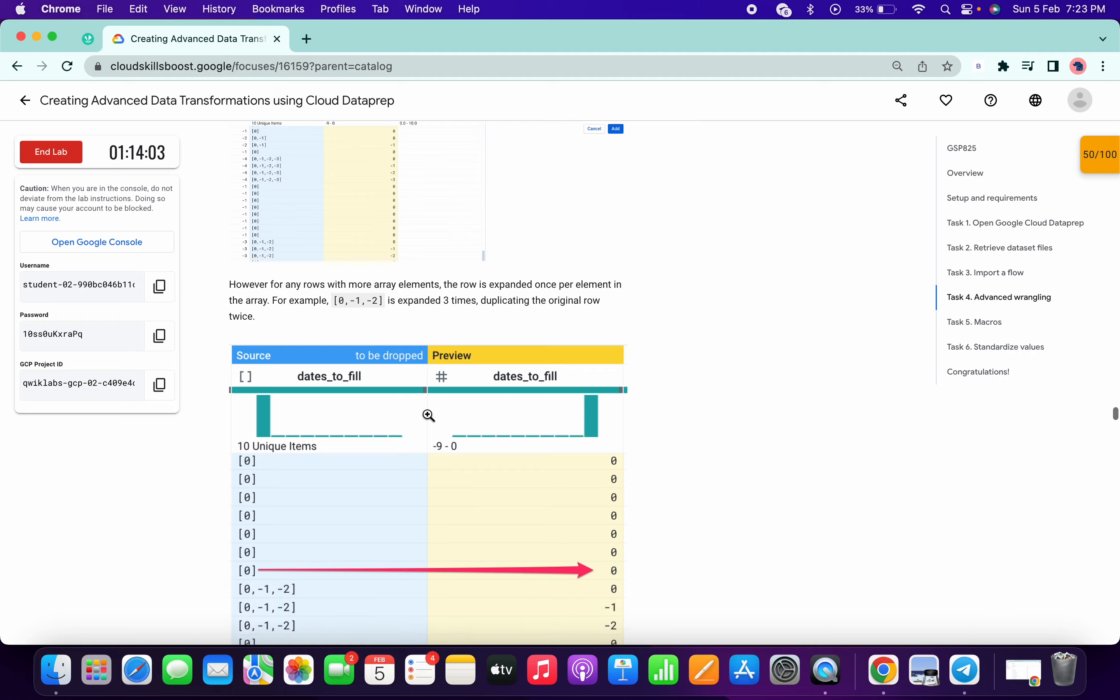
pyautogui.scroll(-13, 428, 415)
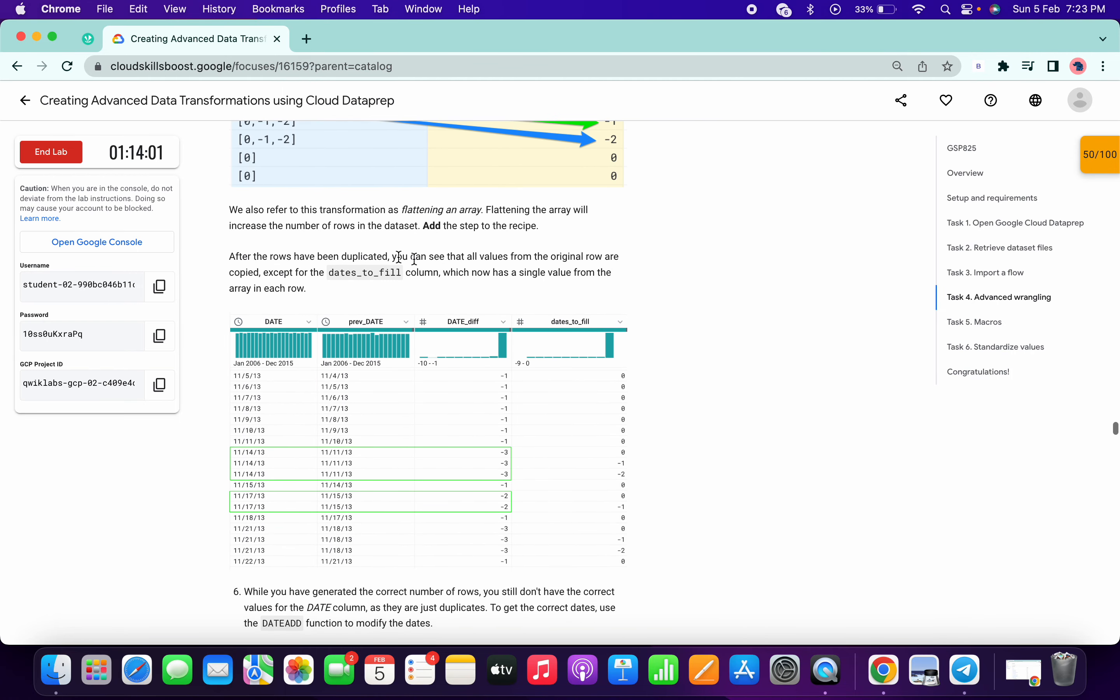
pyautogui.scroll(-8, 442, 309)
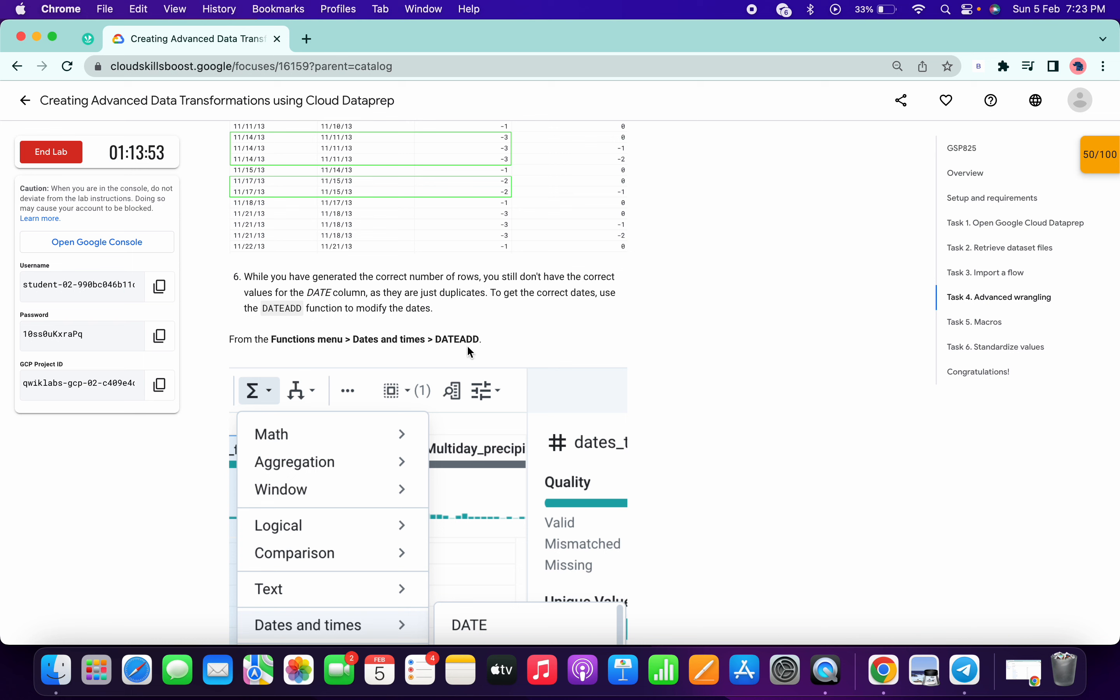
pyautogui.hotkey('ctrl', 'Right')
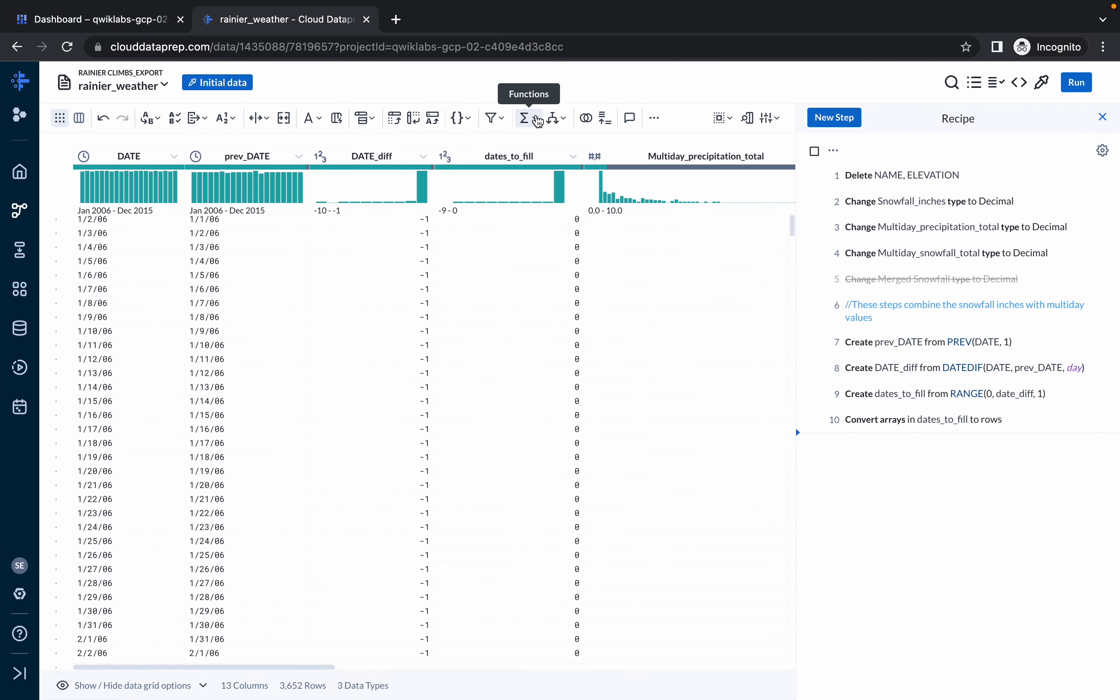
pyautogui.click(539, 119)
pyautogui.moveTo(563, 290)
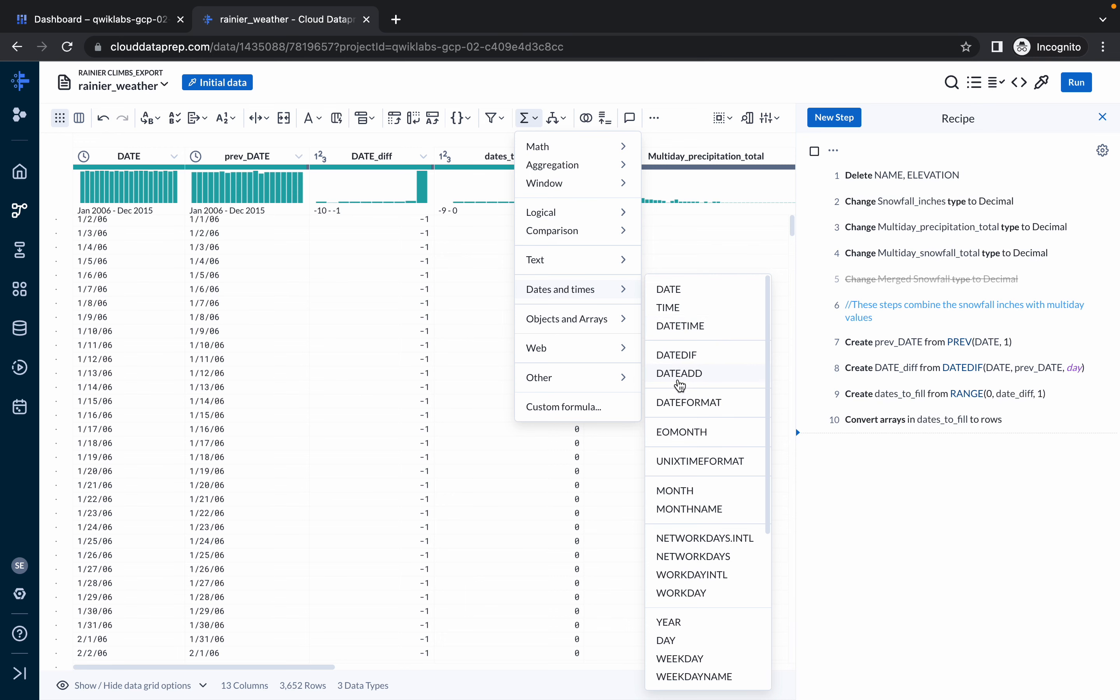
pyautogui.click(680, 374)
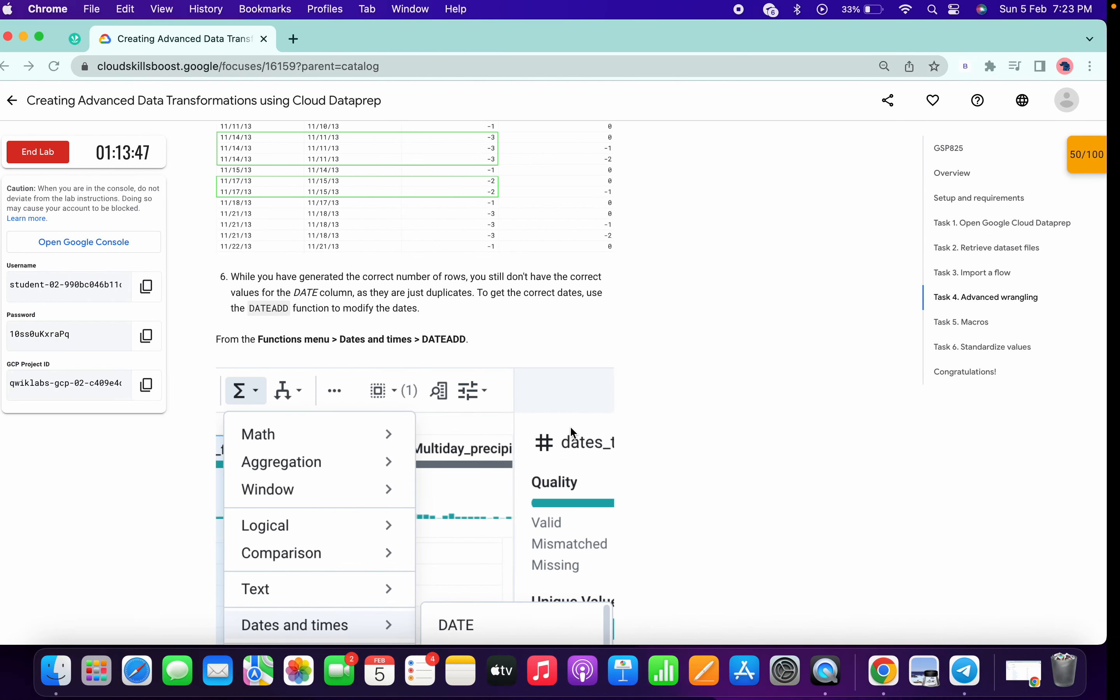
# - Replace the empty DATEADD() formula with DATEADD(DATE, dates_to_fill, day), copied from the lab instructions
pyautogui.scroll(-10, 573, 433)
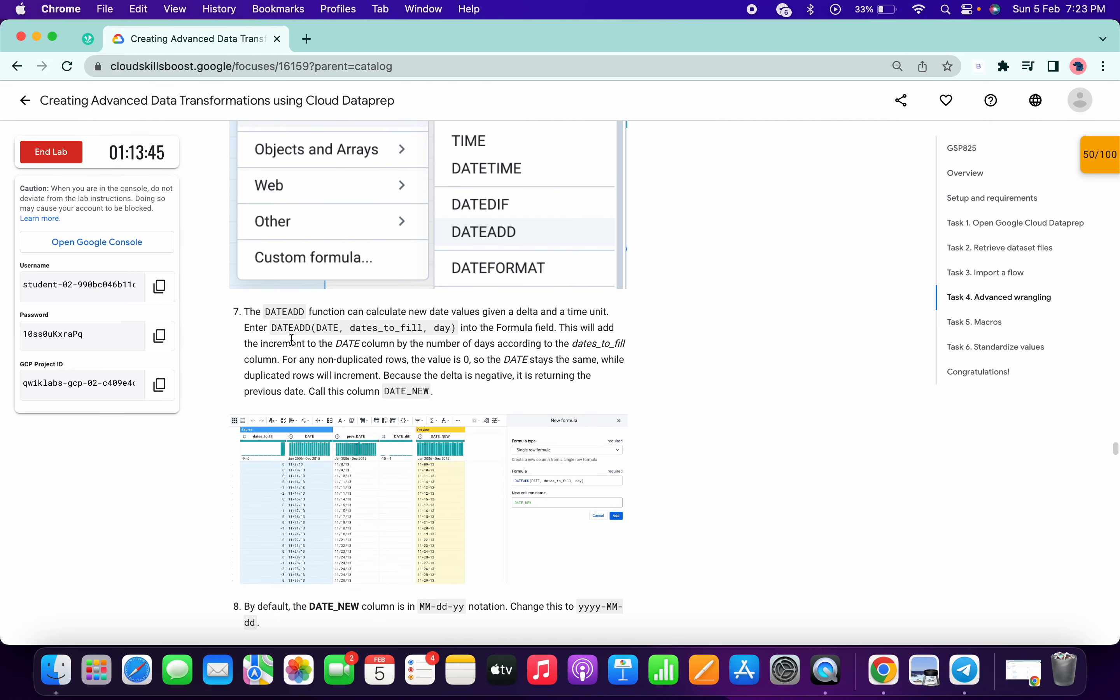
pyautogui.moveTo(273, 328); pyautogui.dragTo(456, 328)
pyautogui.press('super+c')
pyautogui.hotkey('ctrl', 'Right')
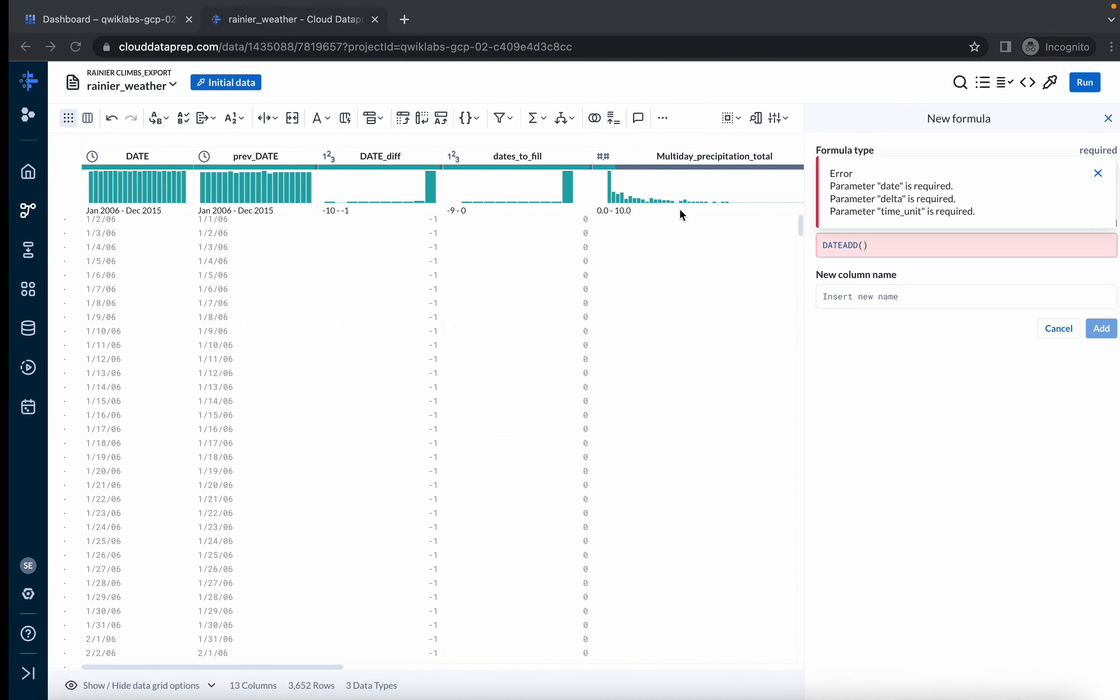
pyautogui.click(838, 241)
pyautogui.tripleClick(837, 241)
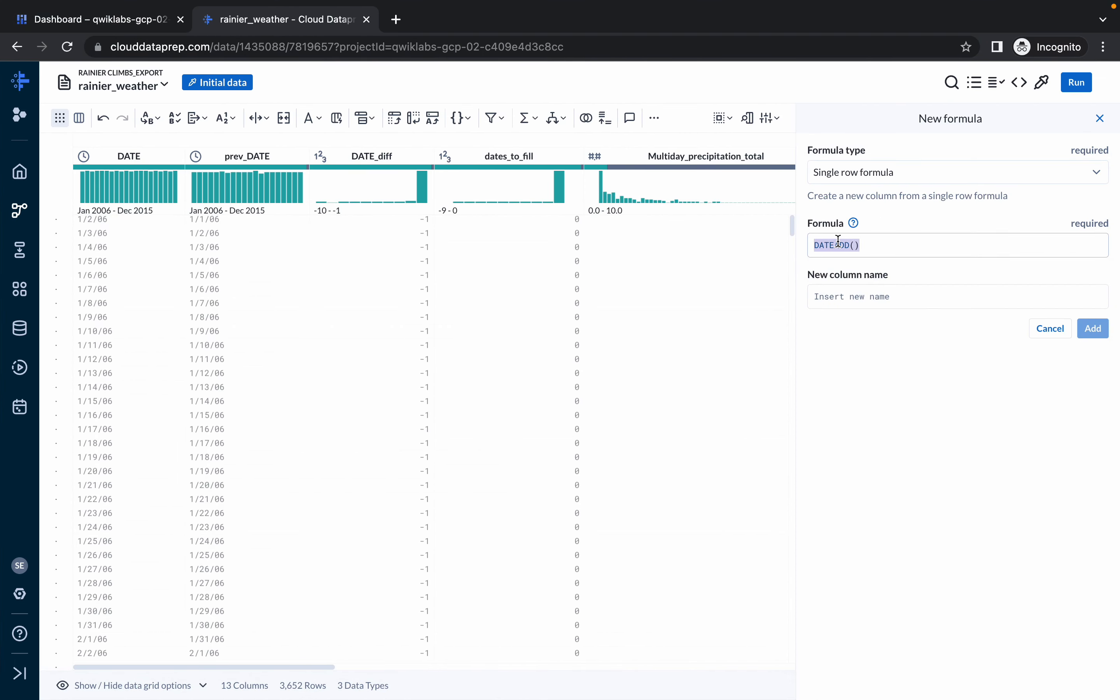
pyautogui.press('super+v')
# - Name the new column DATE_NEW, as given in the lab instructions, and add the DATEADD formula to the recipe
pyautogui.hotkey('ctrl', 'Left')
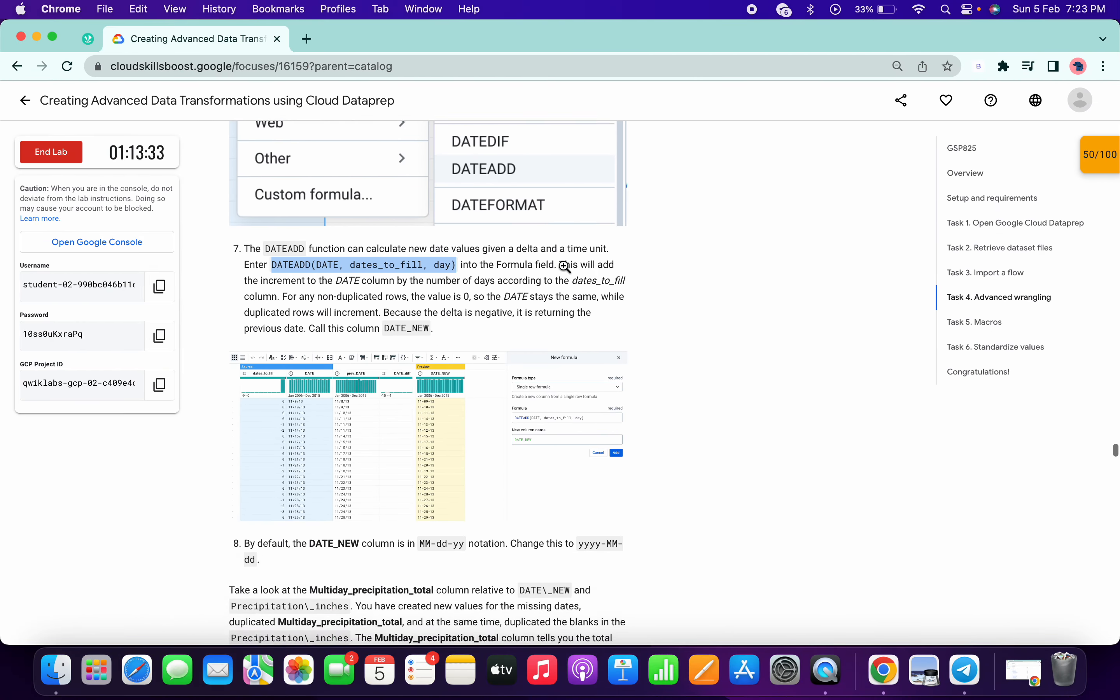
pyautogui.scroll(-2, 564, 266)
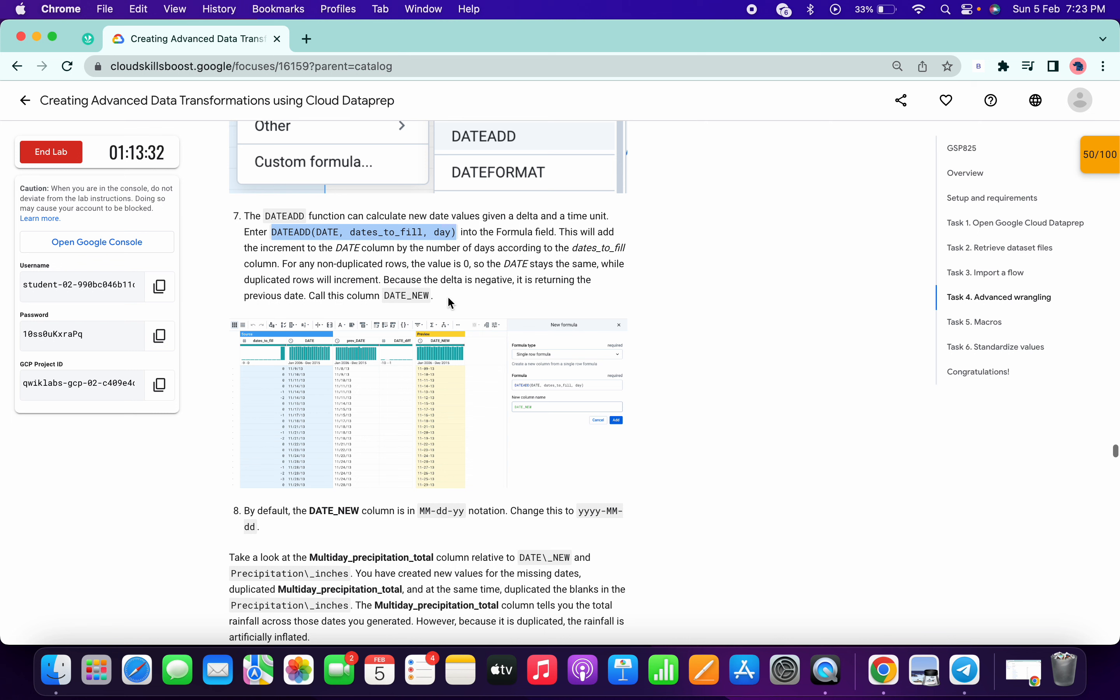
pyautogui.click(401, 296)
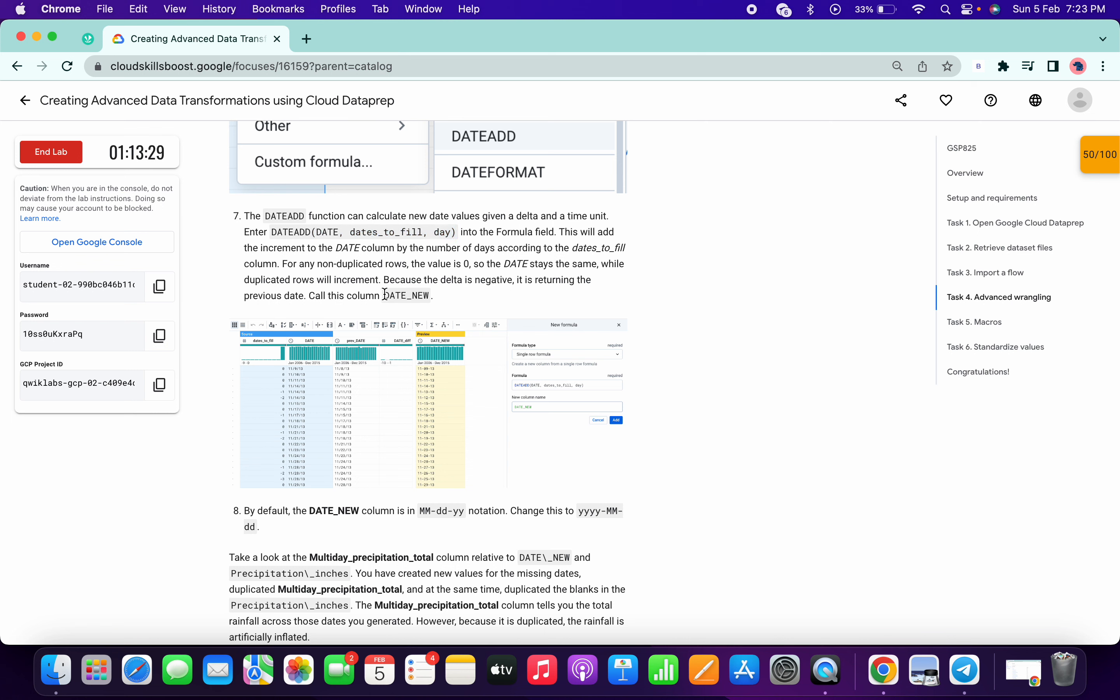
pyautogui.moveTo(385, 294); pyautogui.dragTo(428, 294)
pyautogui.press('super+c')
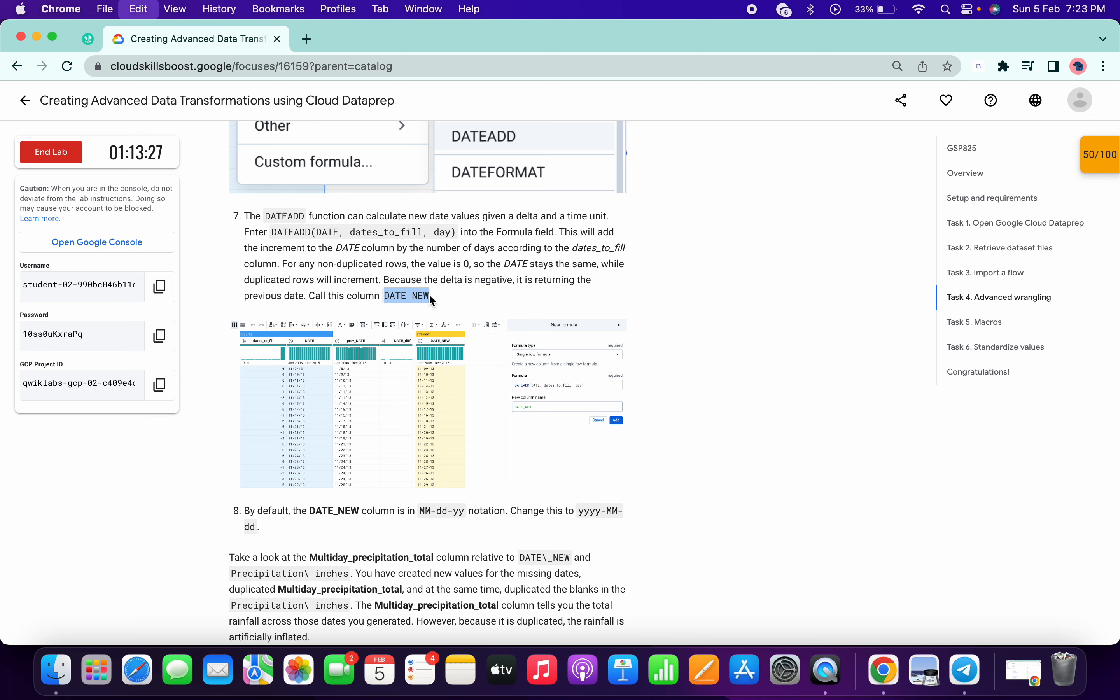
pyautogui.press('super+grave')
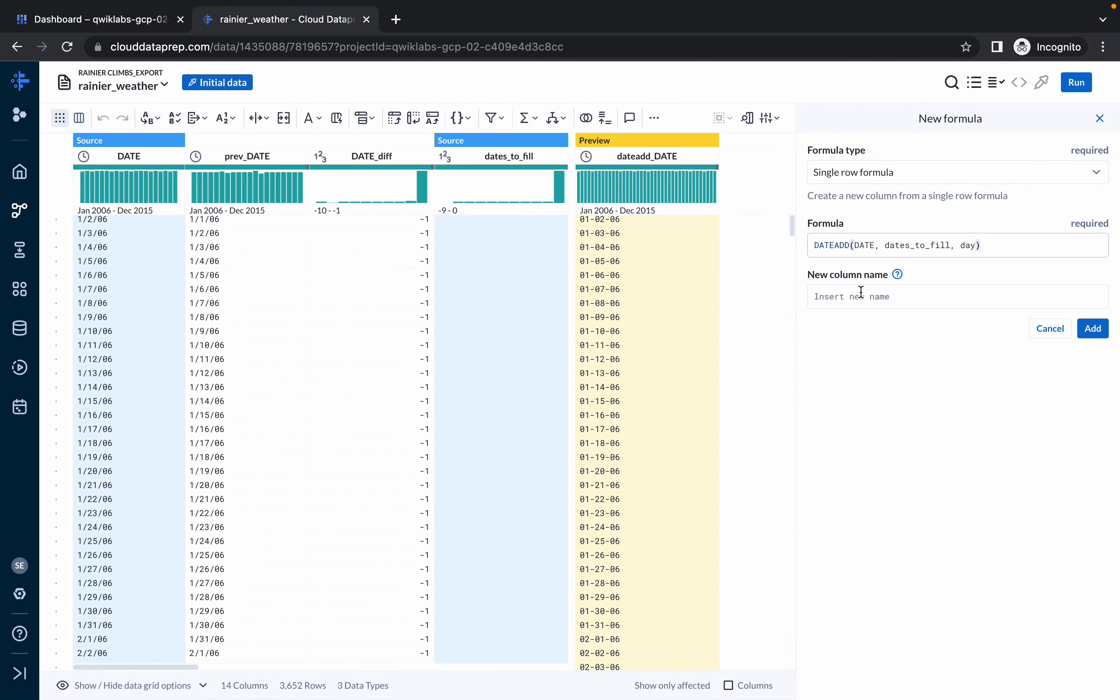
pyautogui.click(861, 291)
pyautogui.press('super+v')
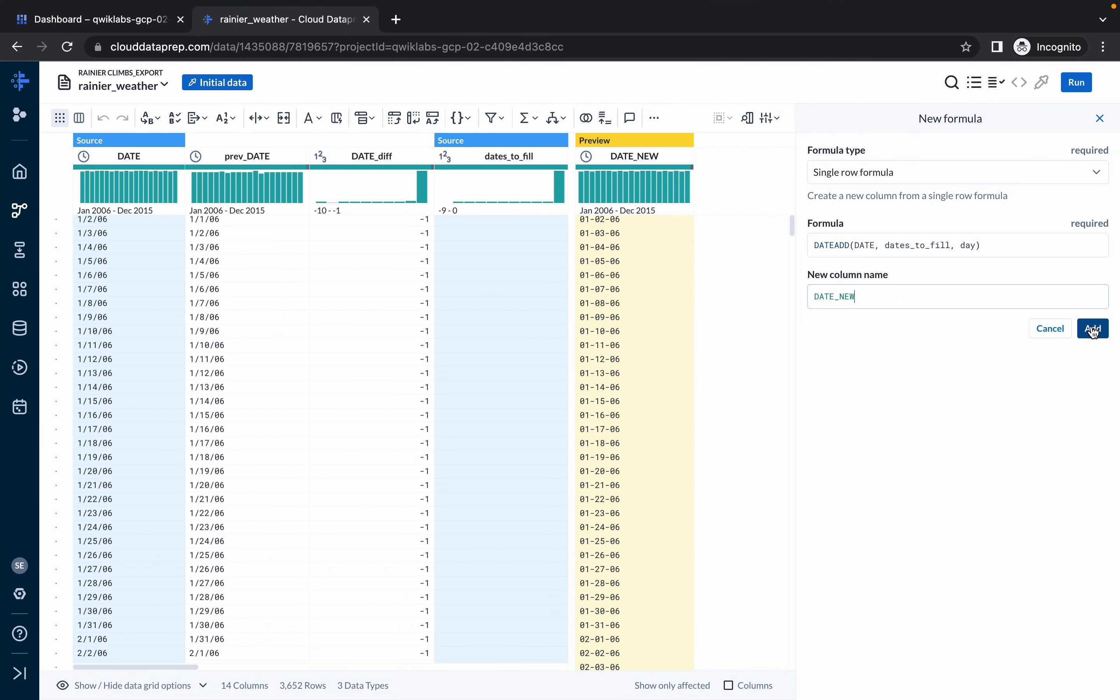
pyautogui.click(1093, 329)
# - Check the lab's date notation instruction and start a custom datetime format change on the DATE_NEW column
pyautogui.press('super+grave')
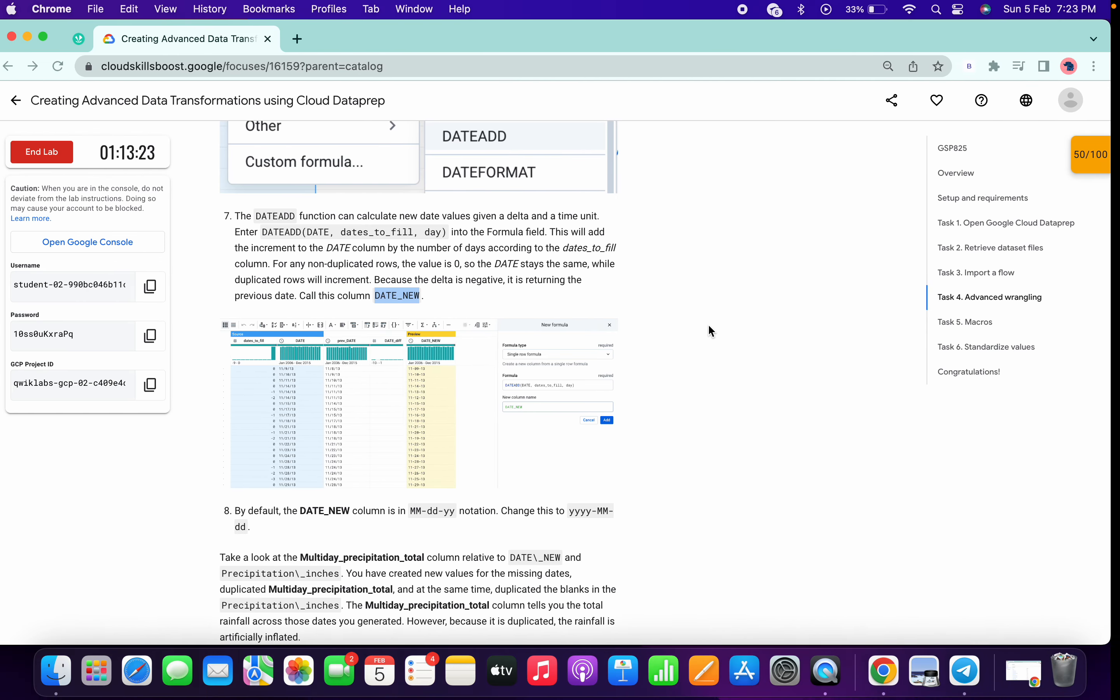
pyautogui.scroll(-3, 679, 323)
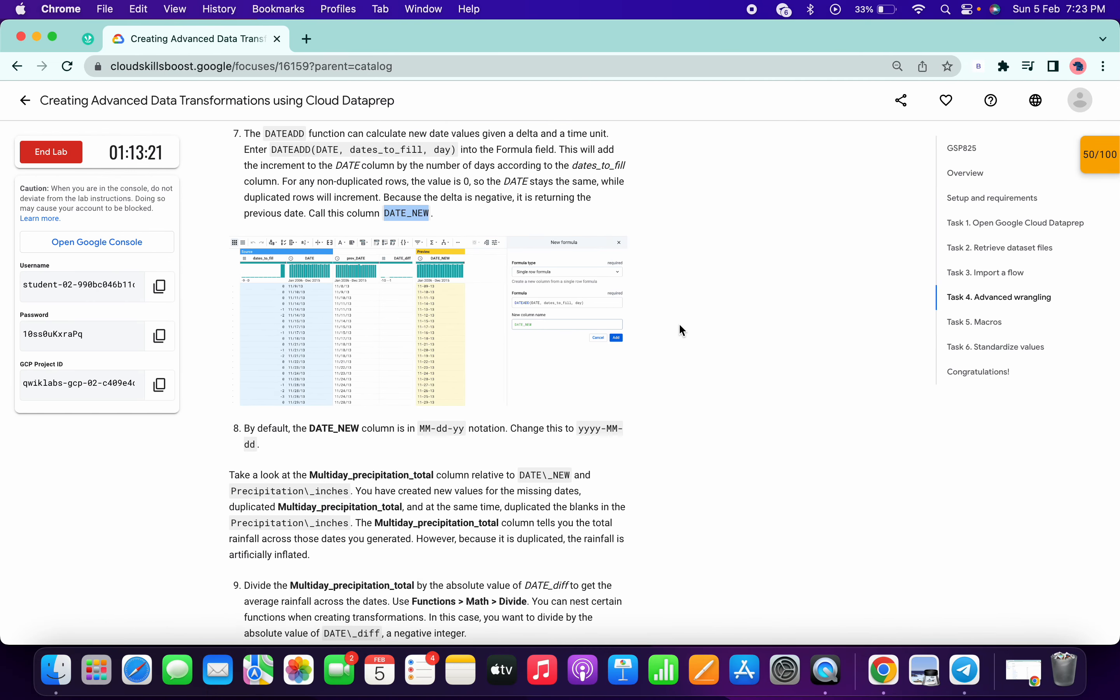
pyautogui.moveTo(246, 426); pyautogui.dragTo(264, 448)
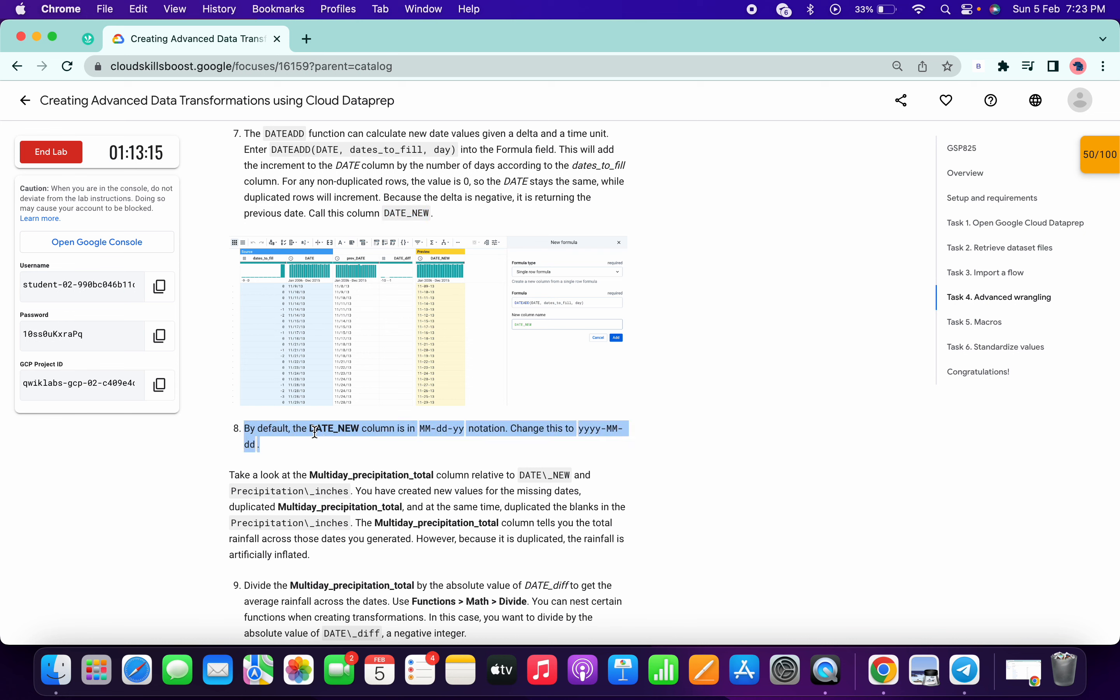
pyautogui.press('super+grave')
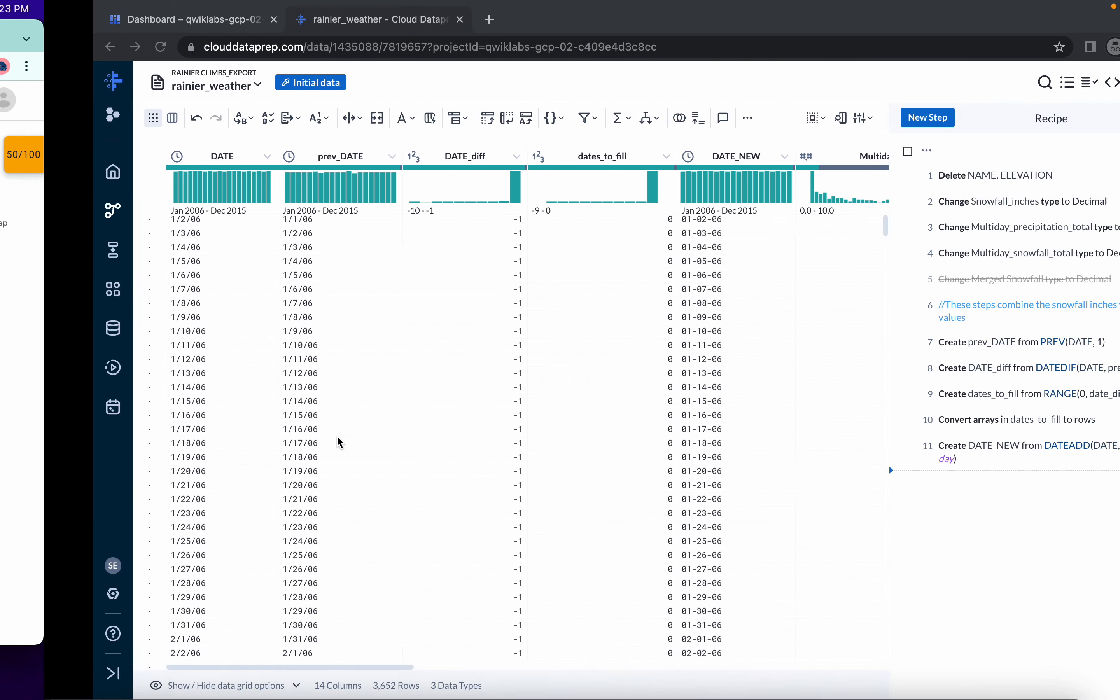
pyautogui.hscroll(3, 436, 275)
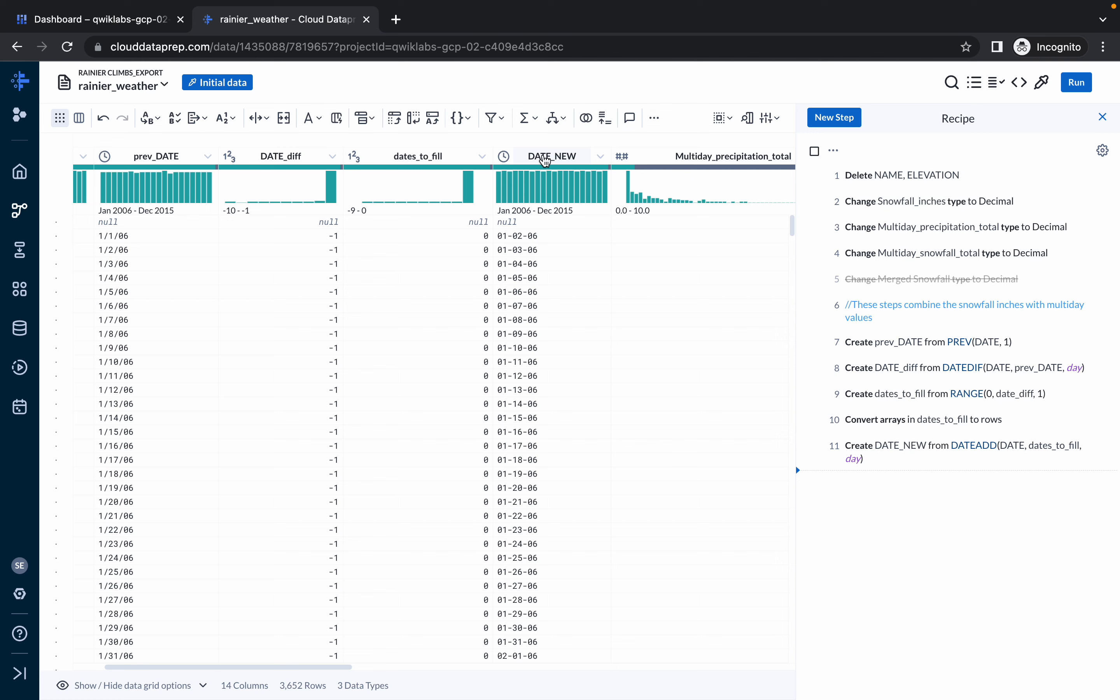
pyautogui.click(546, 157)
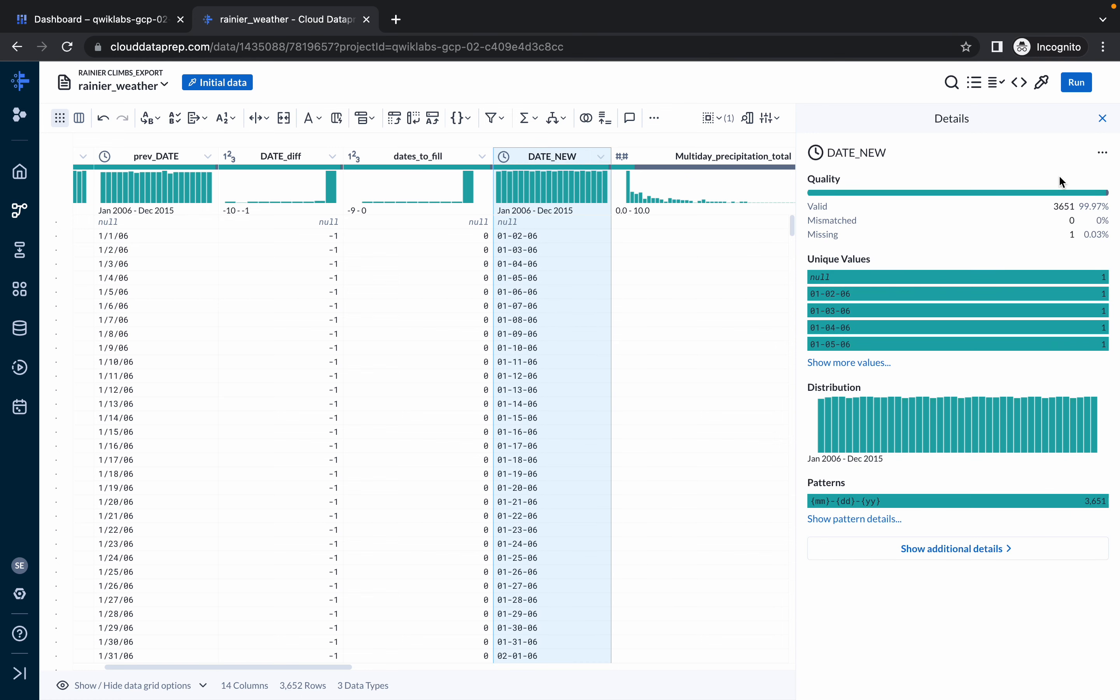
pyautogui.click(1103, 155)
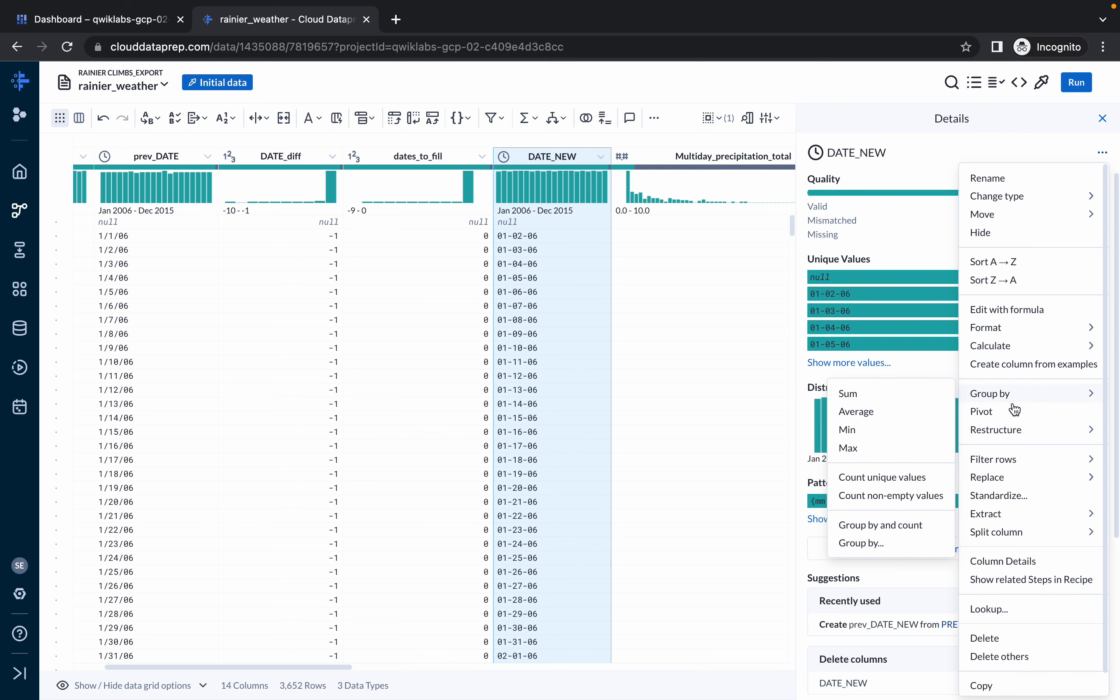
pyautogui.moveTo(1009, 430)
pyautogui.moveTo(995, 330)
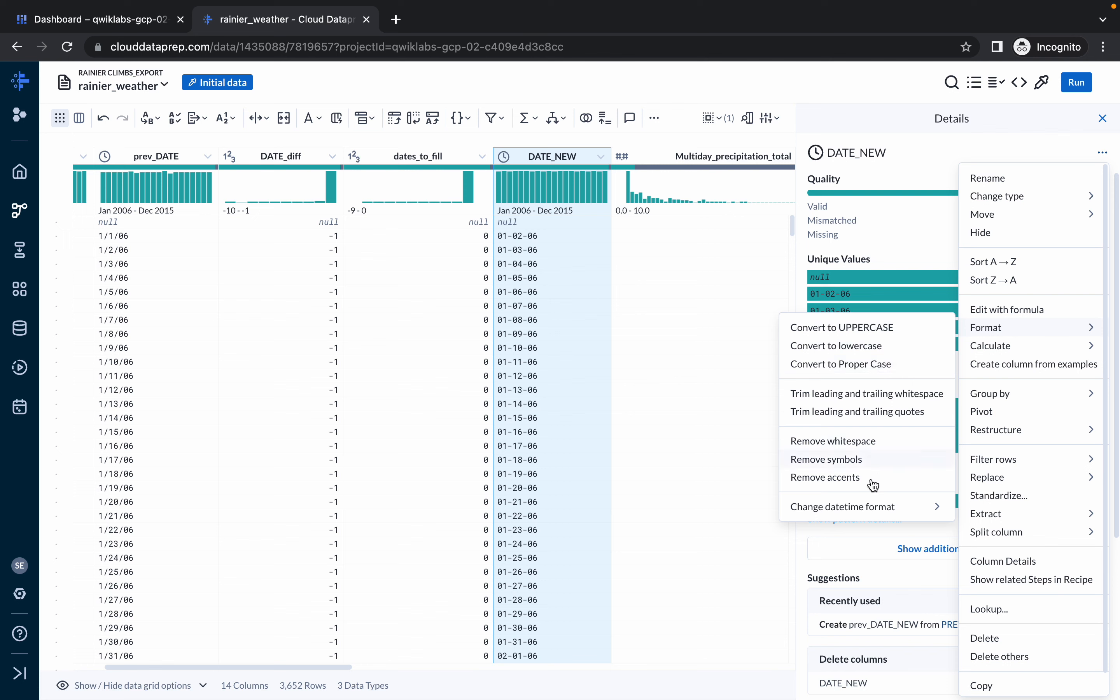
pyautogui.moveTo(810, 514)
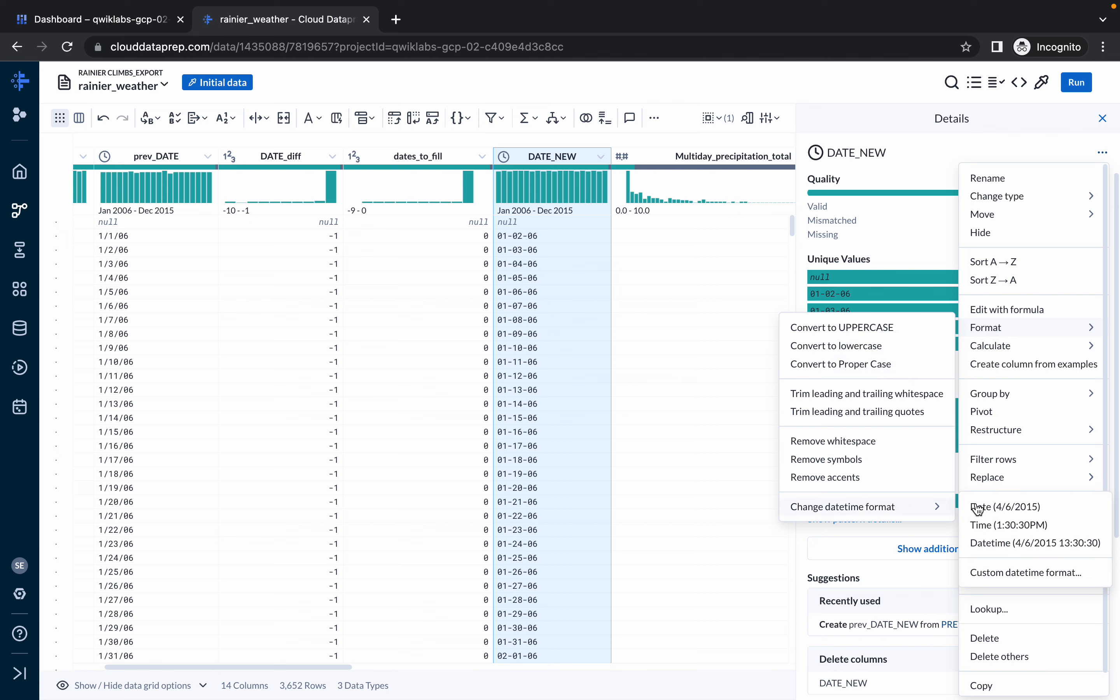
pyautogui.click(1026, 573)
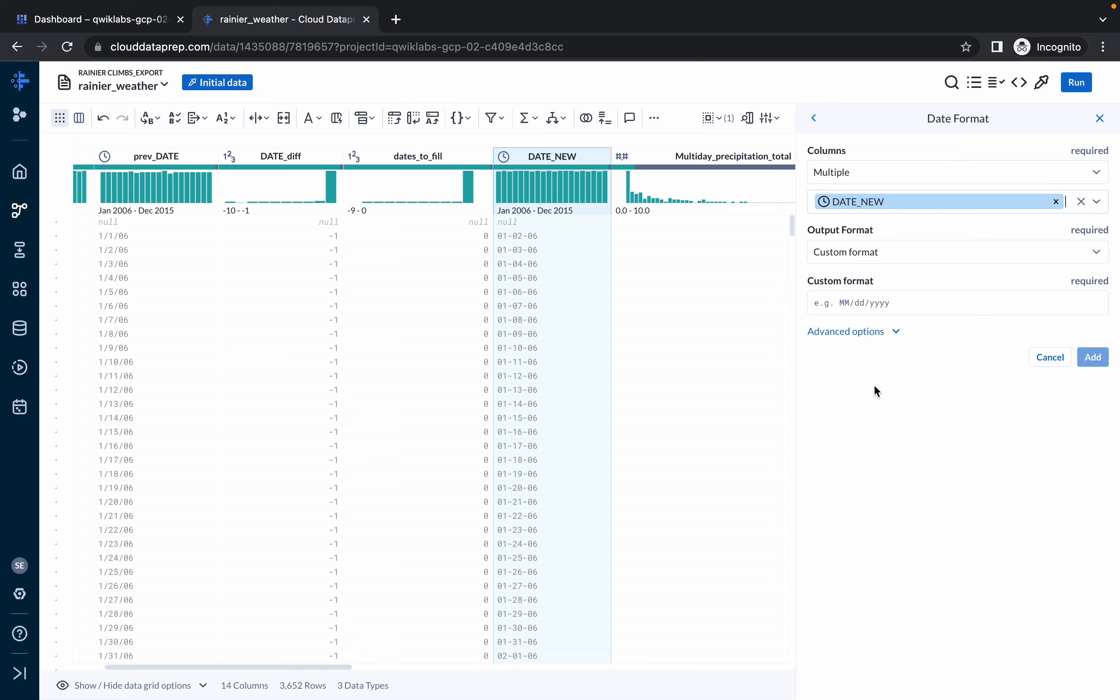
# - Set the custom format of DATE_NEW to yyyy-MM-dd, copied from the lab instructions, and add the step to the recipe
pyautogui.hotkey('ctrl', 'Left')
pyautogui.scroll(-1, 597, 381)
pyautogui.click(592, 378)
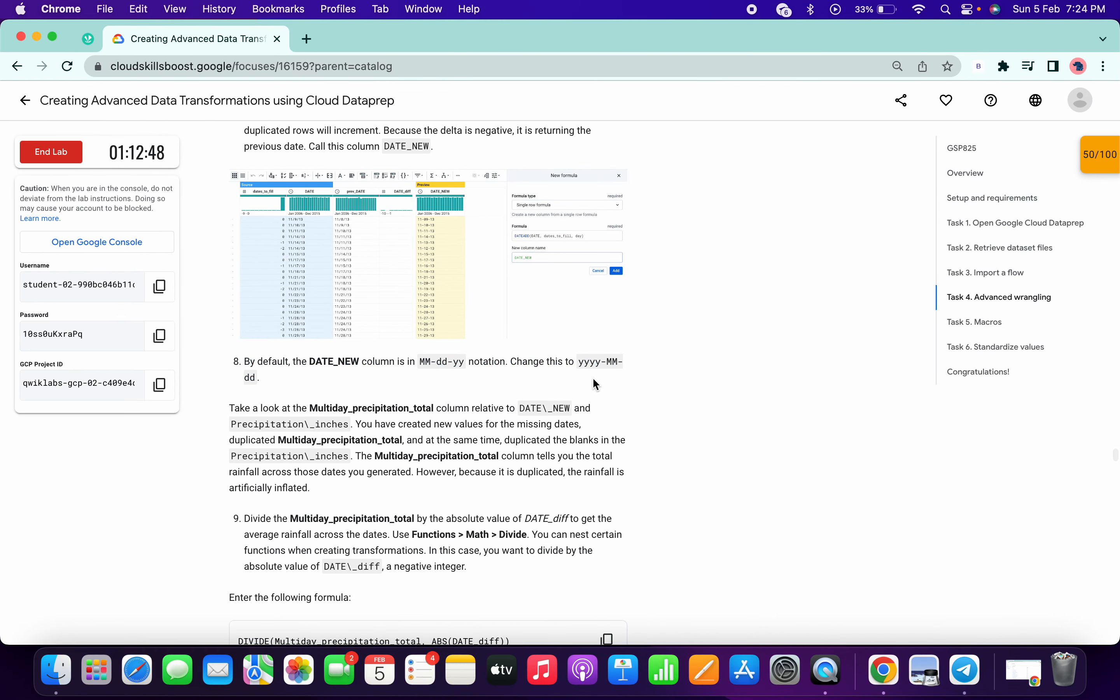
pyautogui.moveTo(579, 359); pyautogui.dragTo(258, 377)
pyautogui.press('super+c')
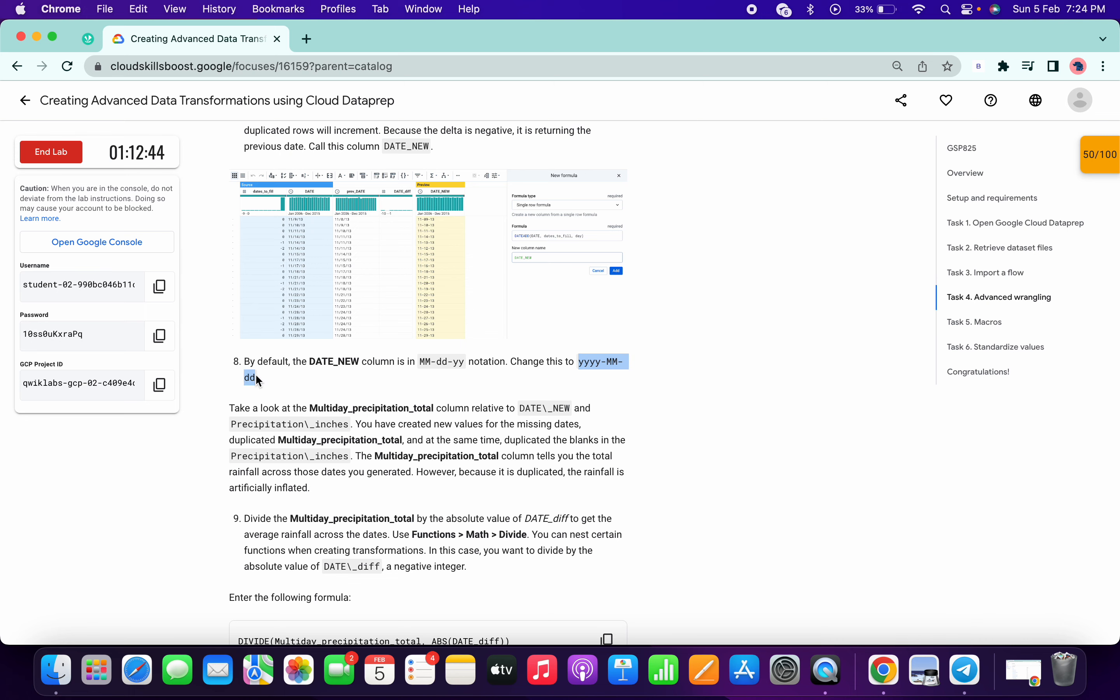
pyautogui.hotkey('ctrl', 'Right')
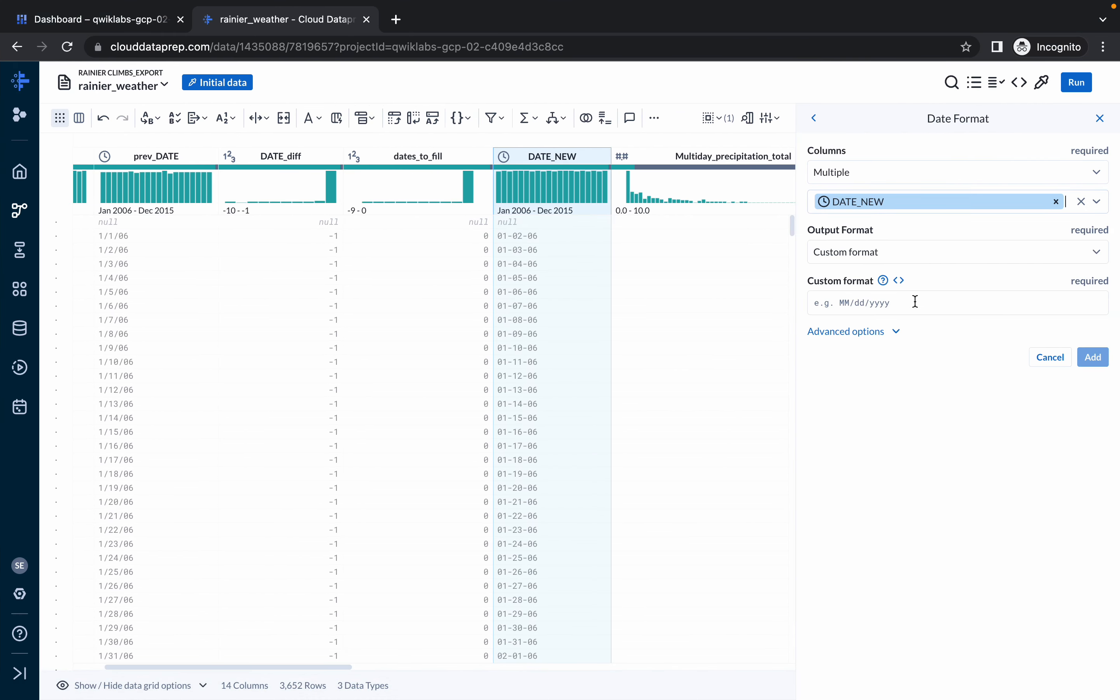
pyautogui.click(913, 301)
pyautogui.press('super+v')
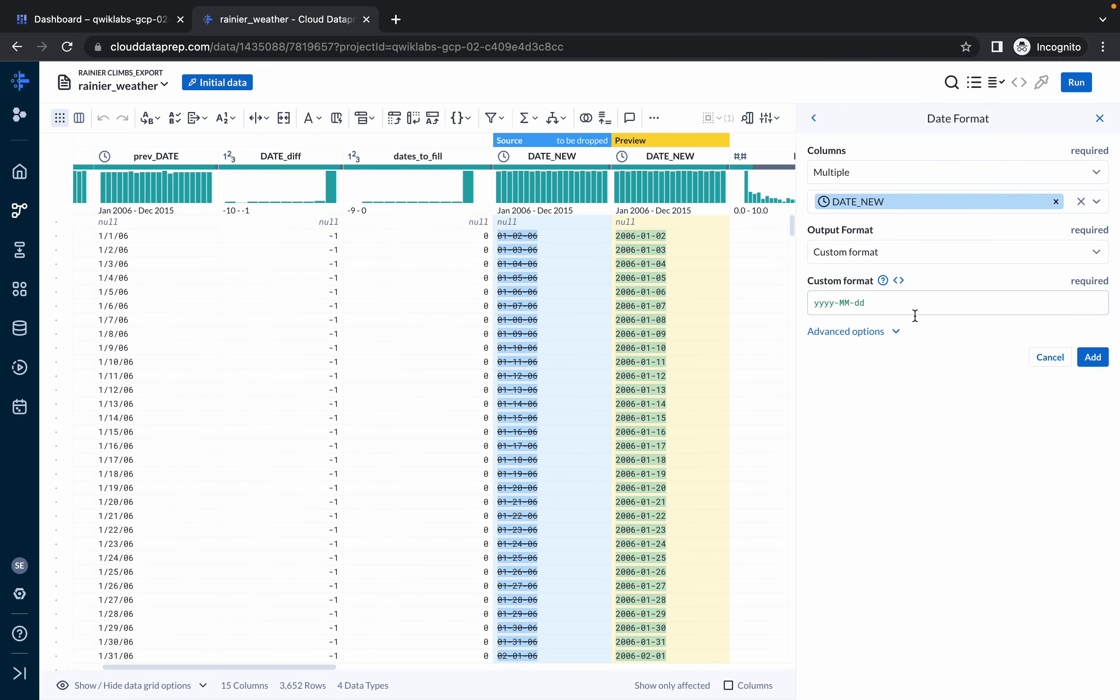
pyautogui.click(1105, 357)
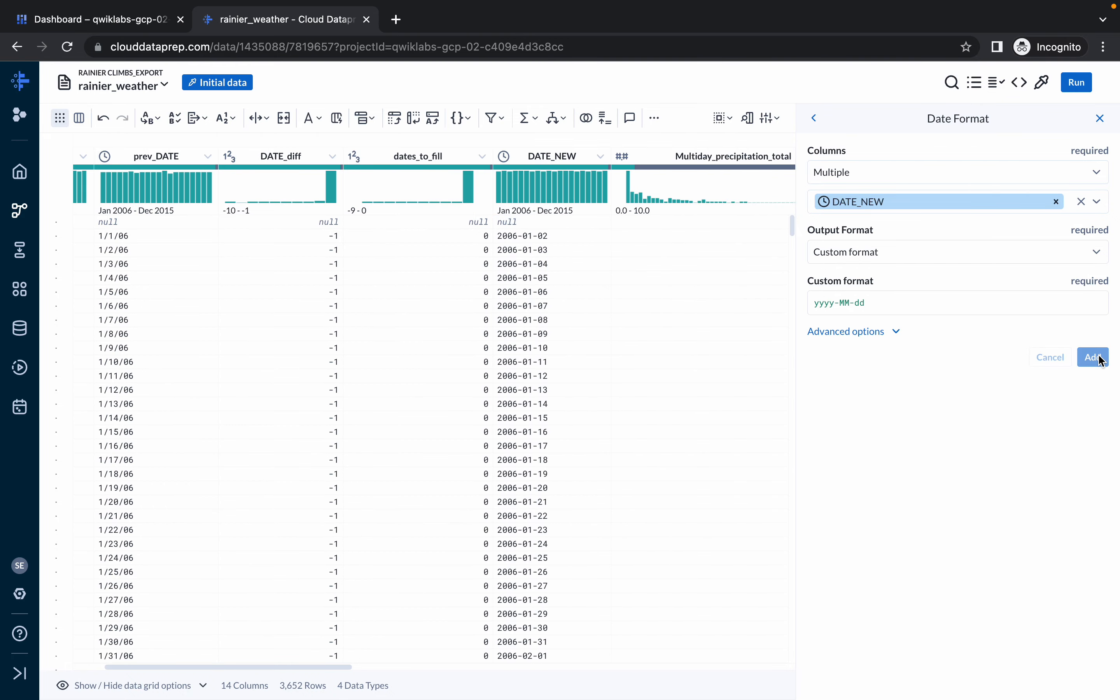
# - Read the lab instructions on averaging the multiday rainfall, and start a new formula with the DIVIDE function
pyautogui.hotkey('ctrl', 'Left')
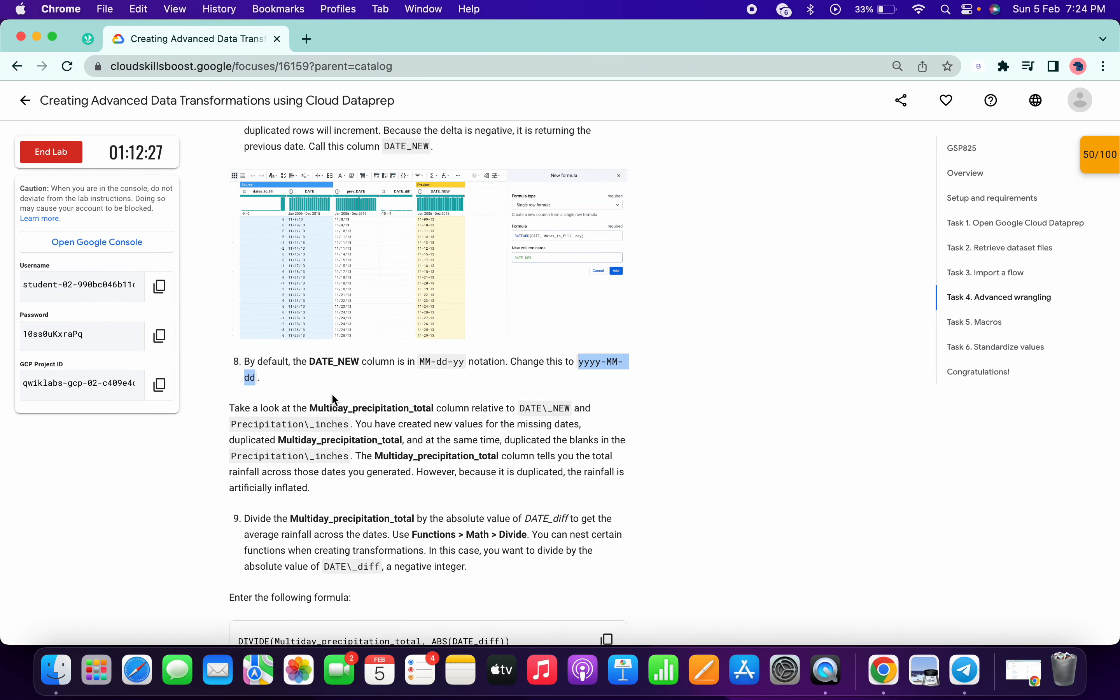
pyautogui.scroll(-3, 334, 399)
pyautogui.moveTo(238, 410); pyautogui.dragTo(392, 457)
pyautogui.click(462, 466)
pyautogui.hotkey('ctrl', 'Right')
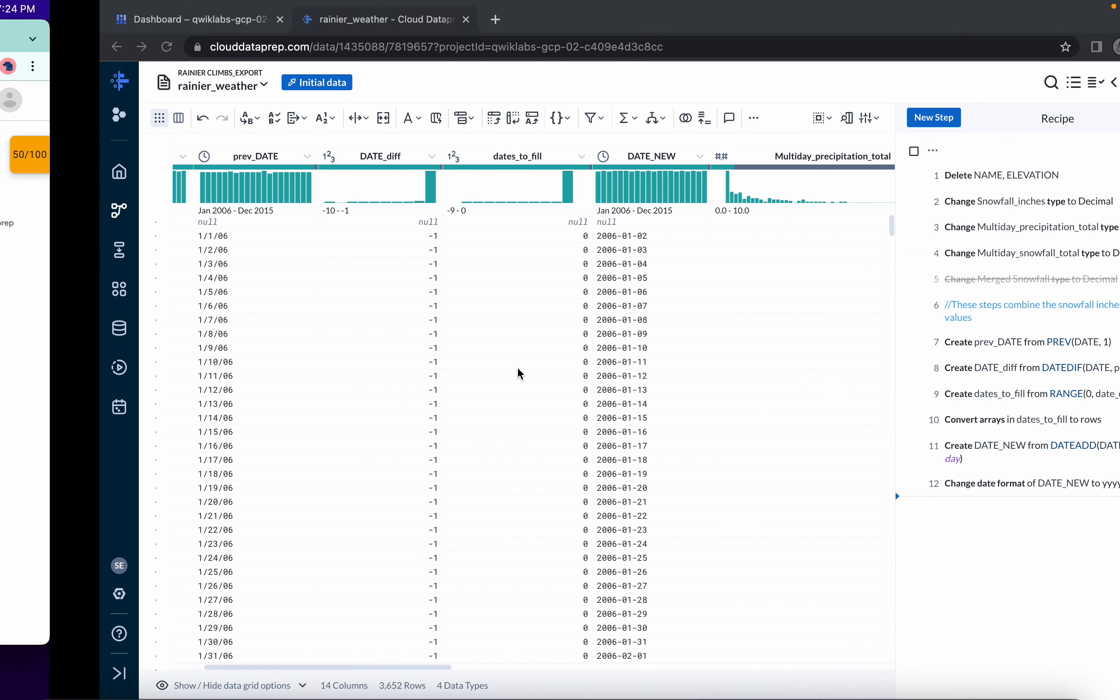
pyautogui.click(531, 120)
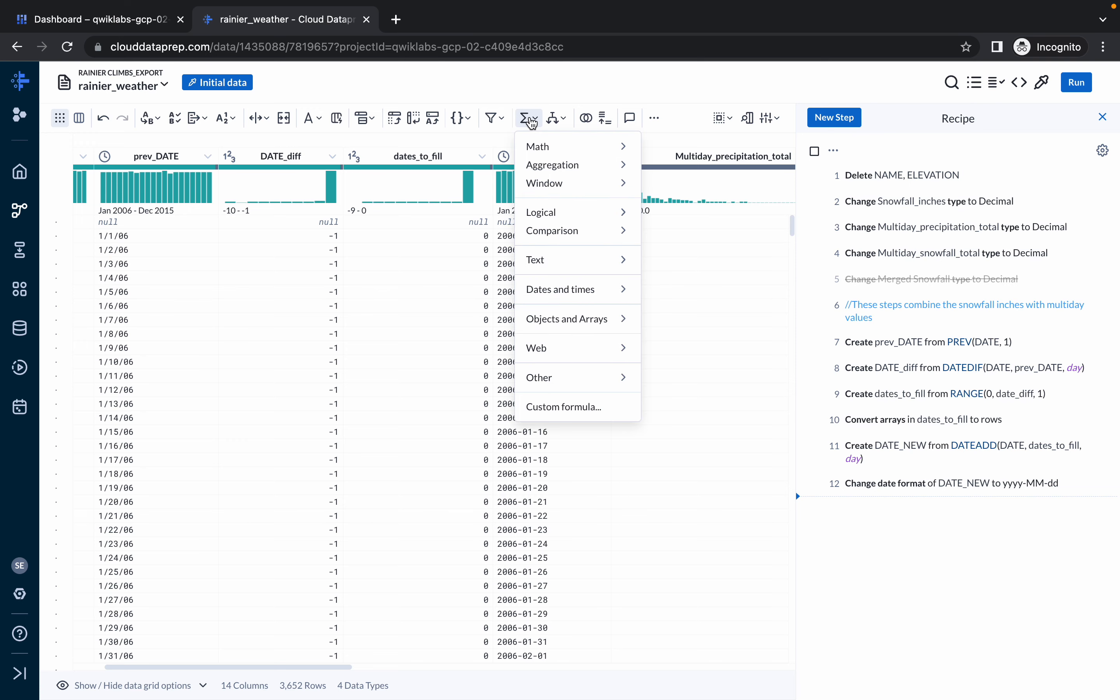
pyautogui.moveTo(546, 146)
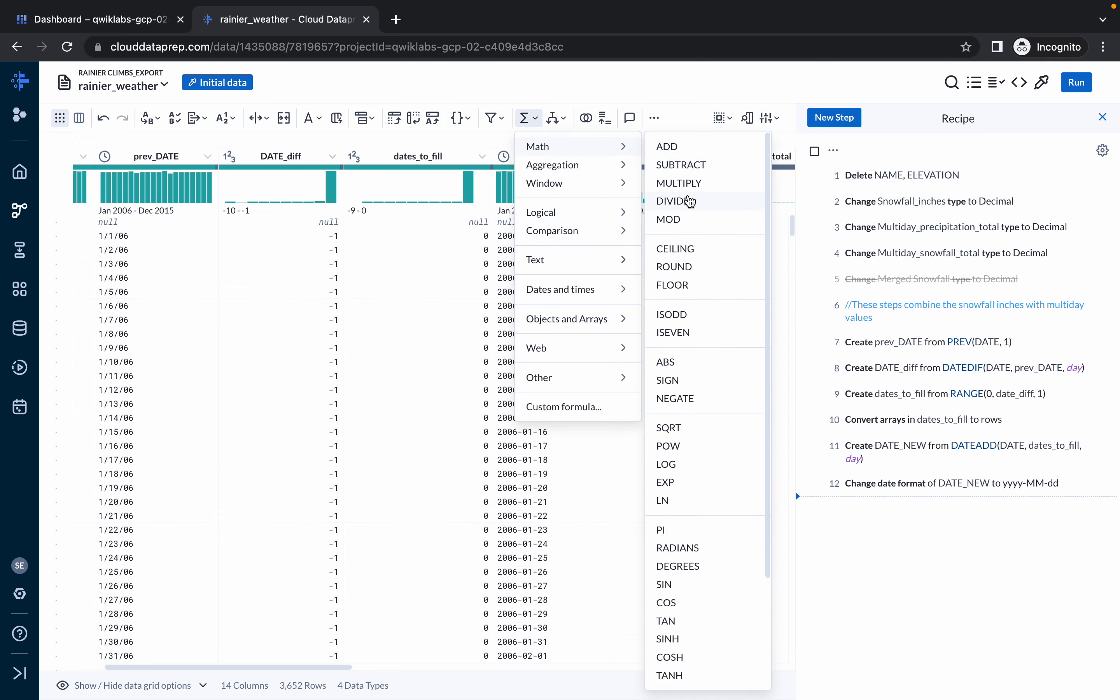
pyautogui.click(689, 201)
# - Replace the empty DIVIDE() formula with DIVIDE(Multiday_precipitation_total, ABS(DATE_diff)), copied from the lab instructions
pyautogui.hotkey('ctrl', 'Left')
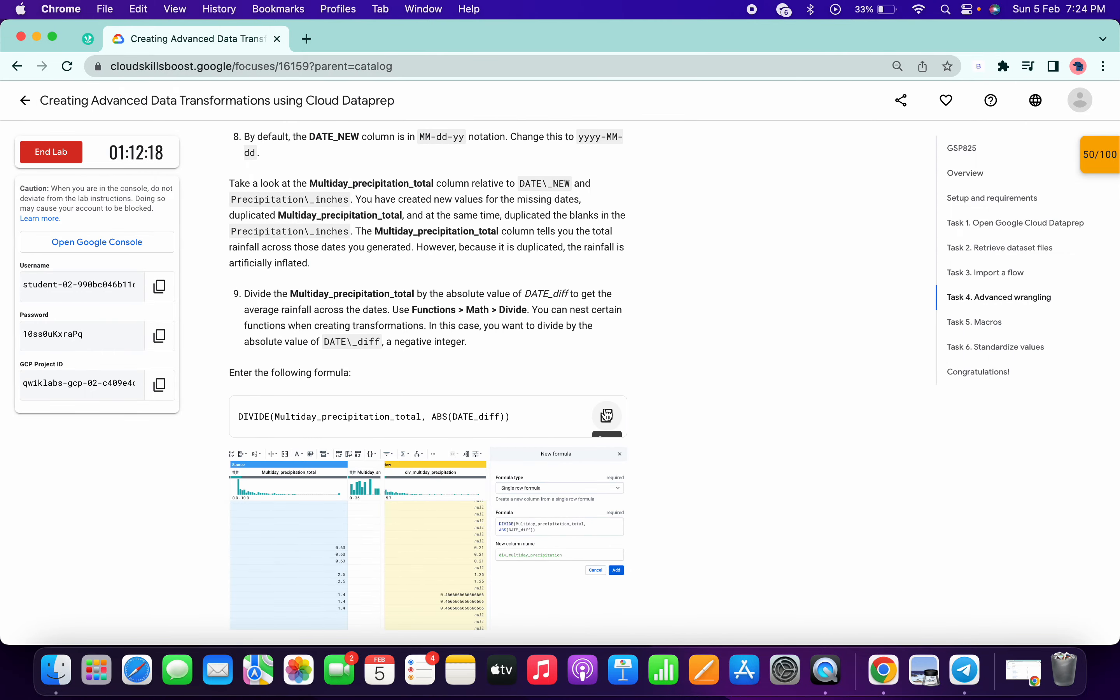
pyautogui.click(606, 415)
pyautogui.hotkey('ctrl', 'Right')
pyautogui.click(832, 246)
pyautogui.hotkey('ctrl', 'a')
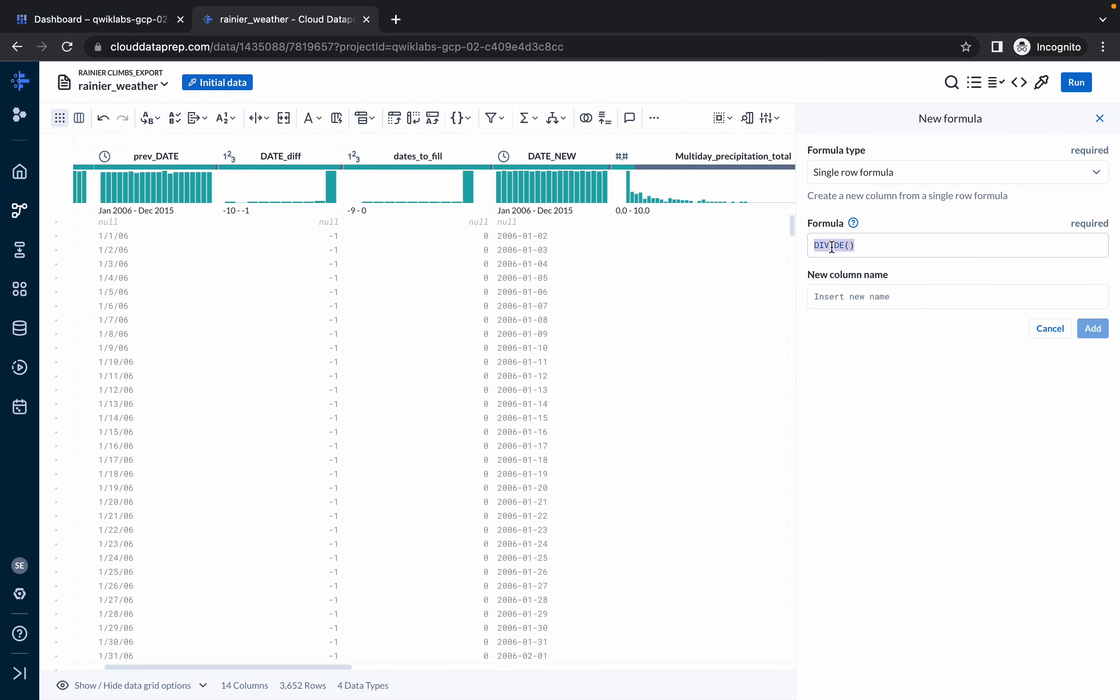
pyautogui.hotkey('ctrl', 'v')
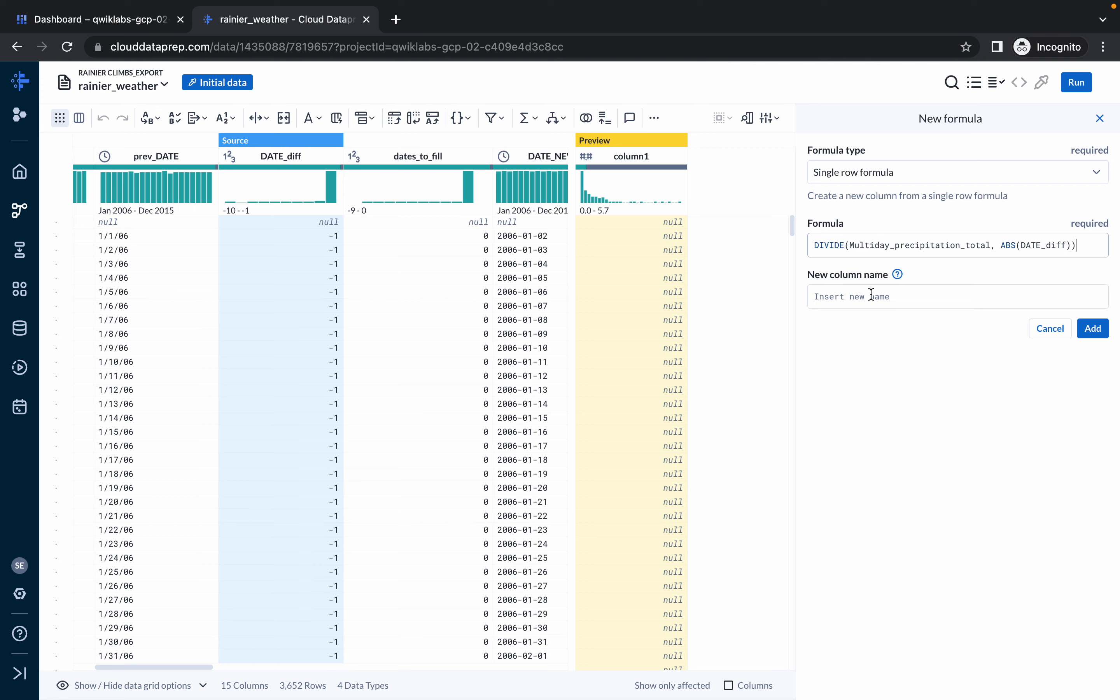
# - Name the new column div_multiday_precipitation, as given in the lab instructions, and add the DIVIDE formula to the recipe
pyautogui.hotkey('ctrl', 'Left')
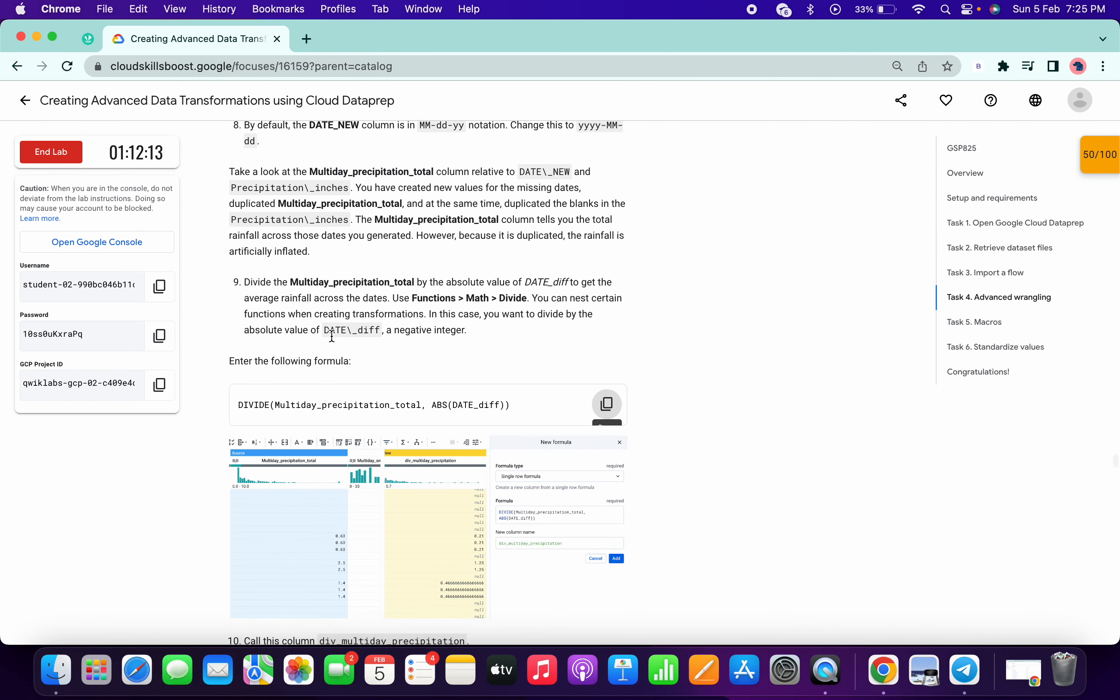
pyautogui.scroll(-8, 329, 330)
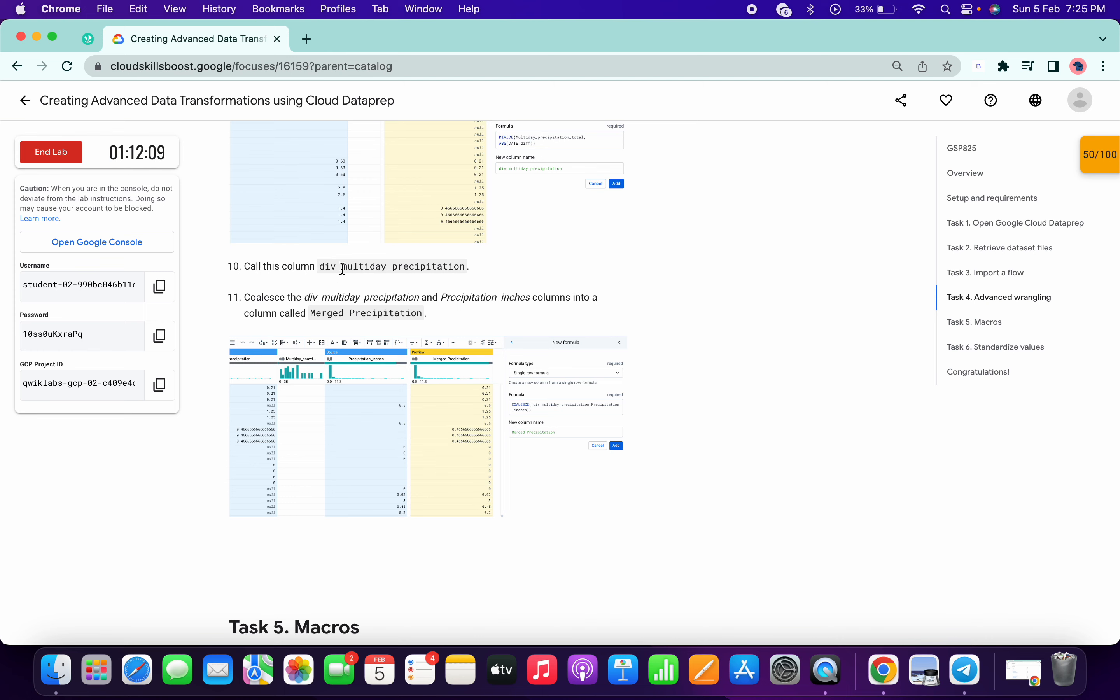
pyautogui.doubleClick(385, 268)
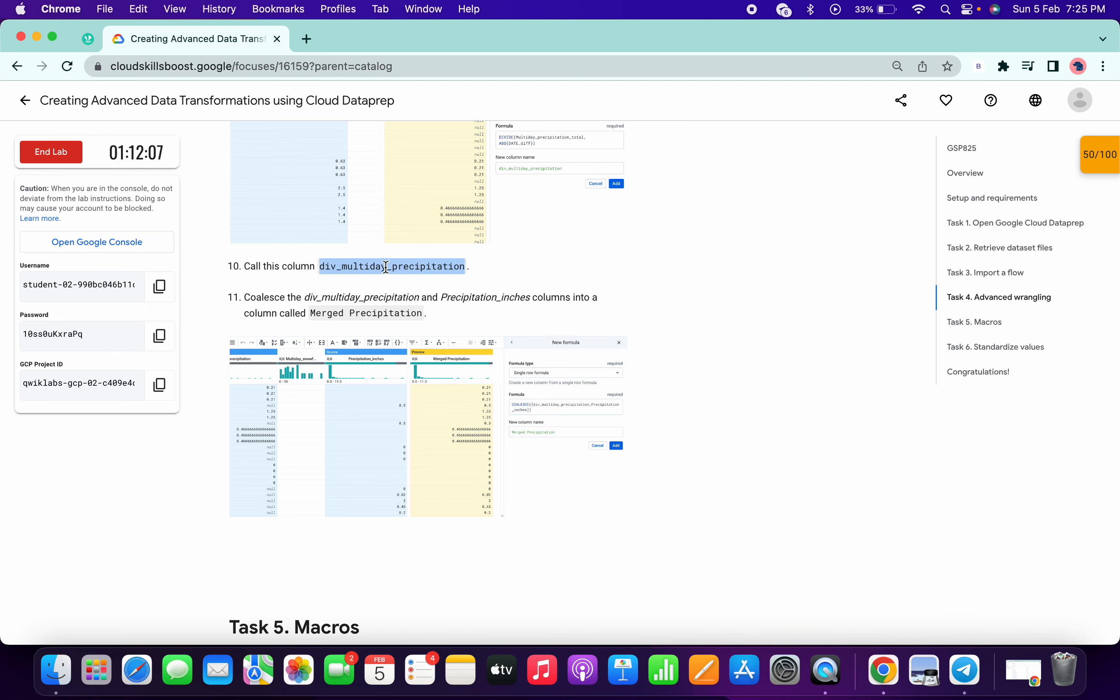
pyautogui.press('super+grave')
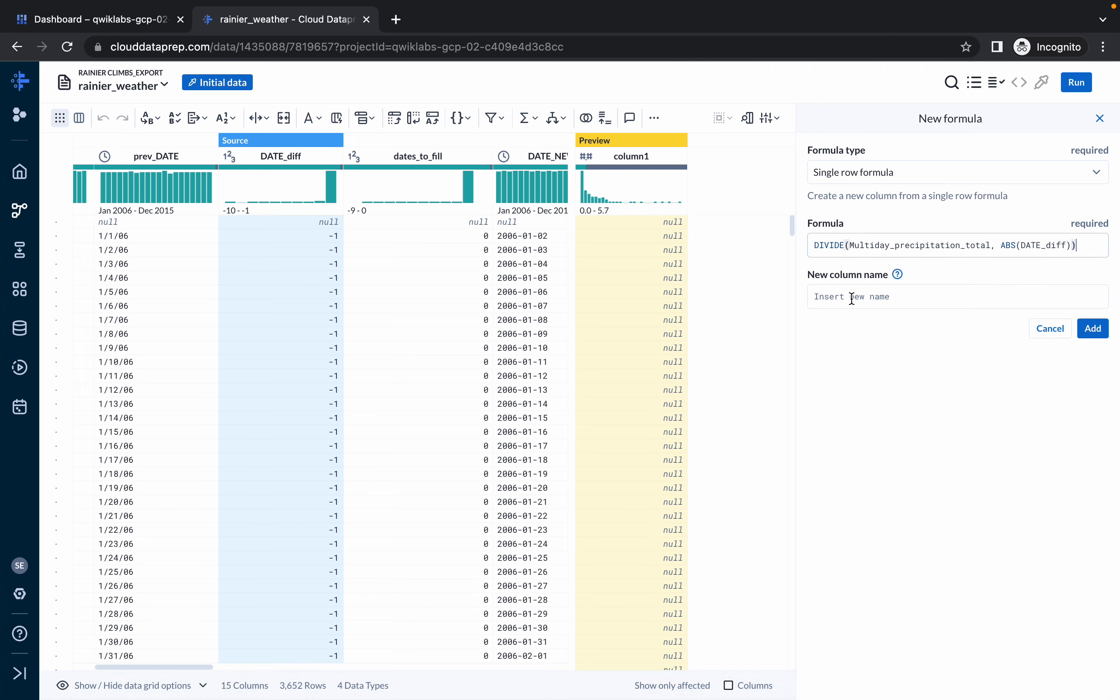
pyautogui.click(852, 298)
pyautogui.press('super+v')
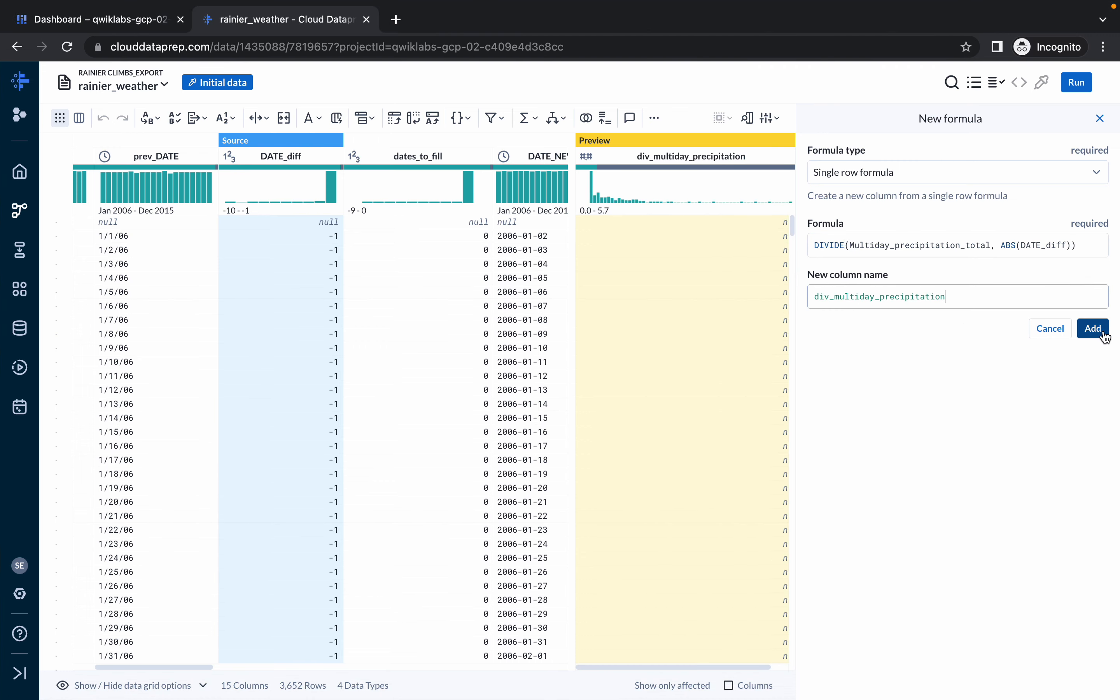
pyautogui.click(1101, 333)
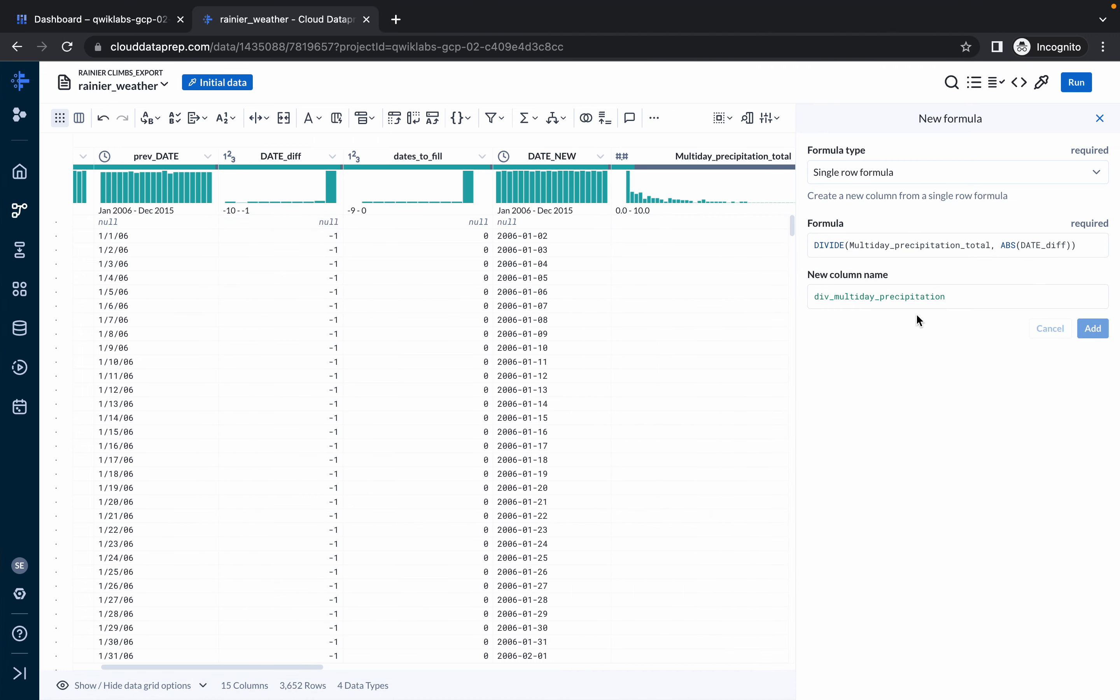
# - Open for editing the suggested new-column formula that coalesces the div_multiday_precipitation and Precipitation_inches columns
pyautogui.hotkey('ctrl', 'Left')
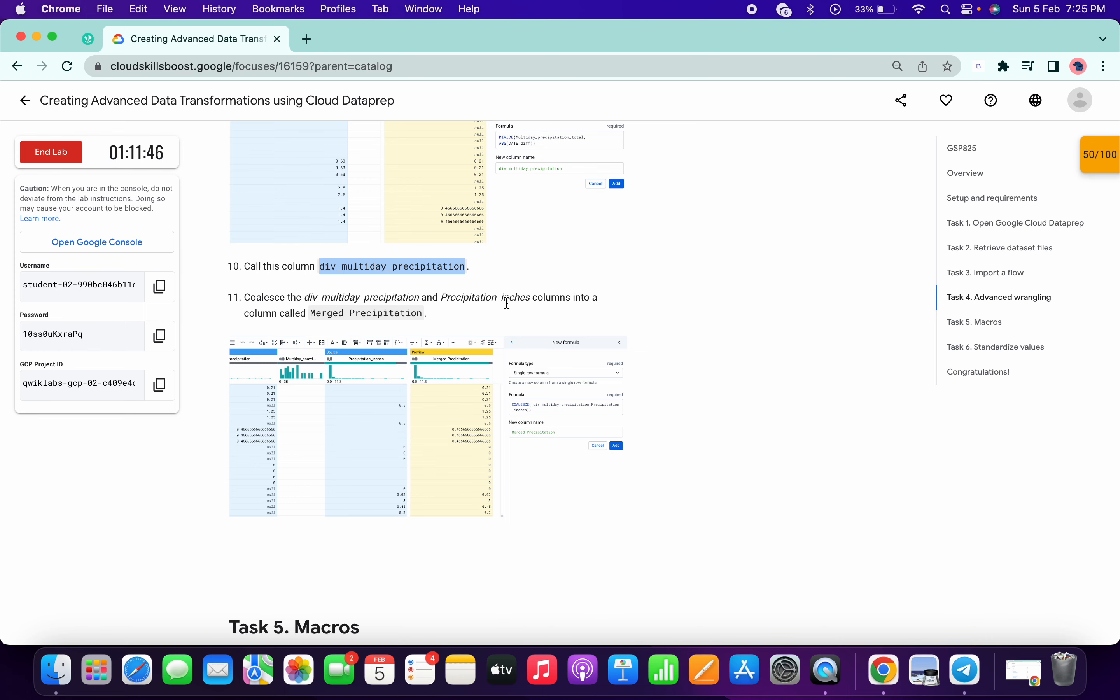
pyautogui.hotkey('ctrl', 'Right')
pyautogui.hscroll(5, 484, 297)
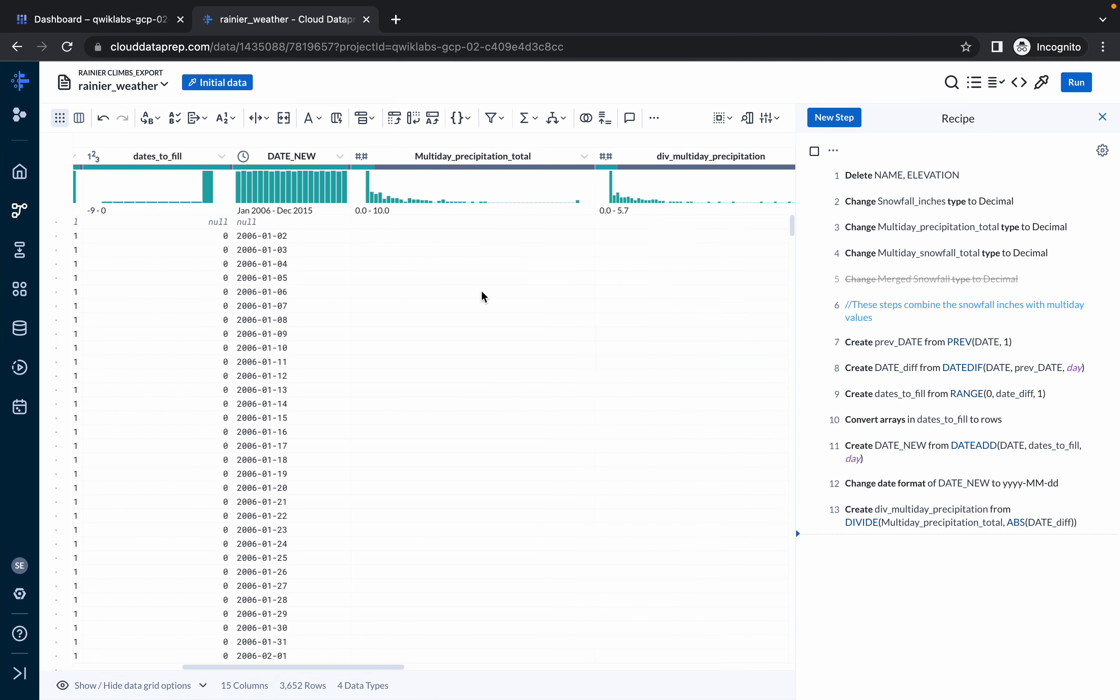
pyautogui.hscroll(5, 484, 297)
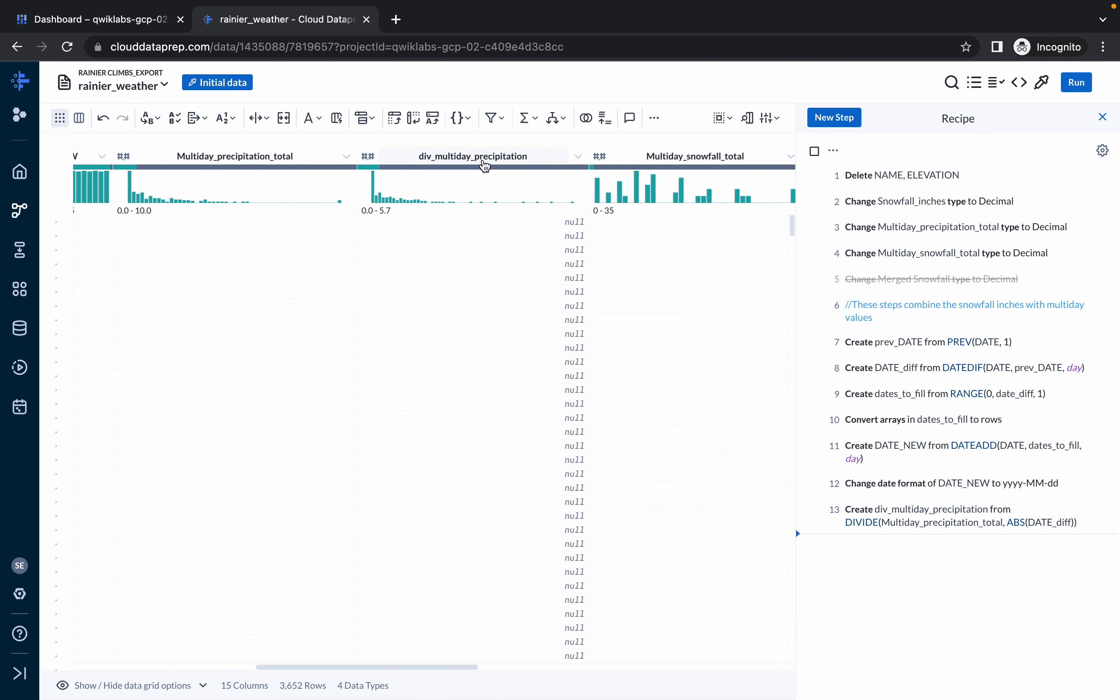
pyautogui.hscroll(5, 491, 166)
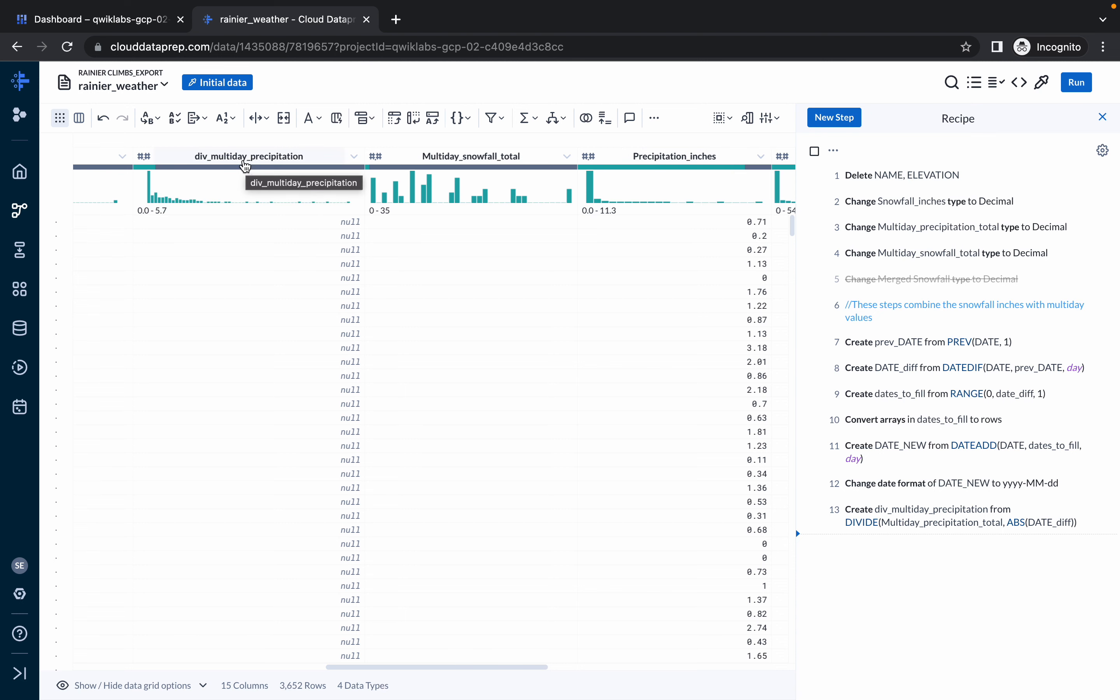
pyautogui.click(239, 159)
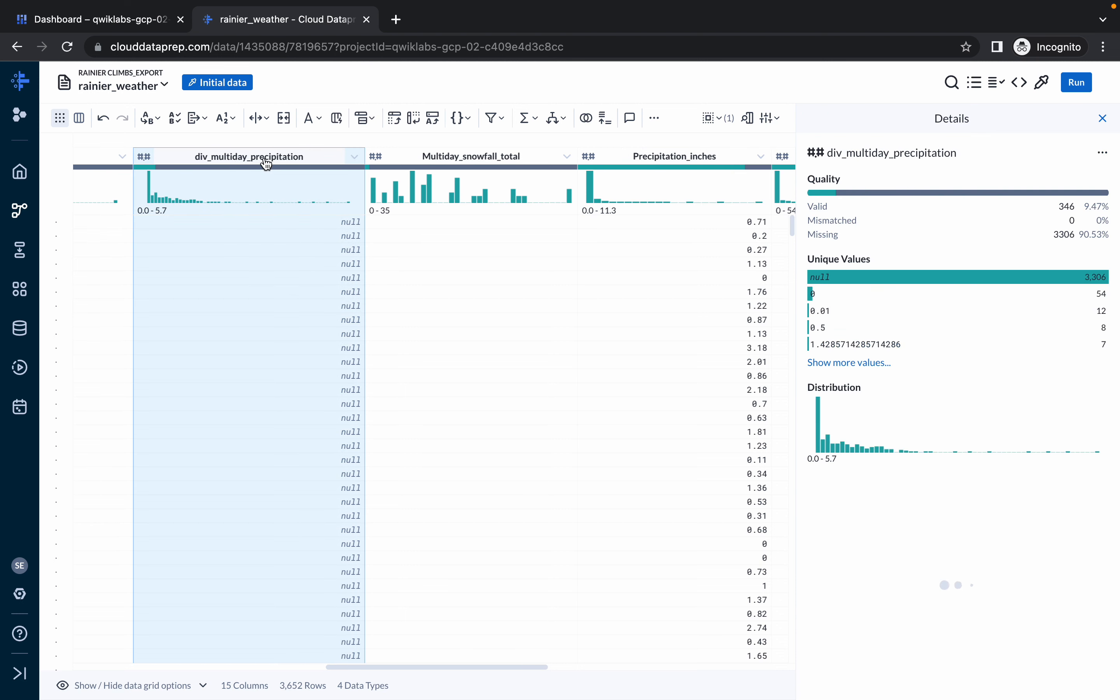
pyautogui.keyDown('super'); pyautogui.click(667, 160); pyautogui.keyUp('super')
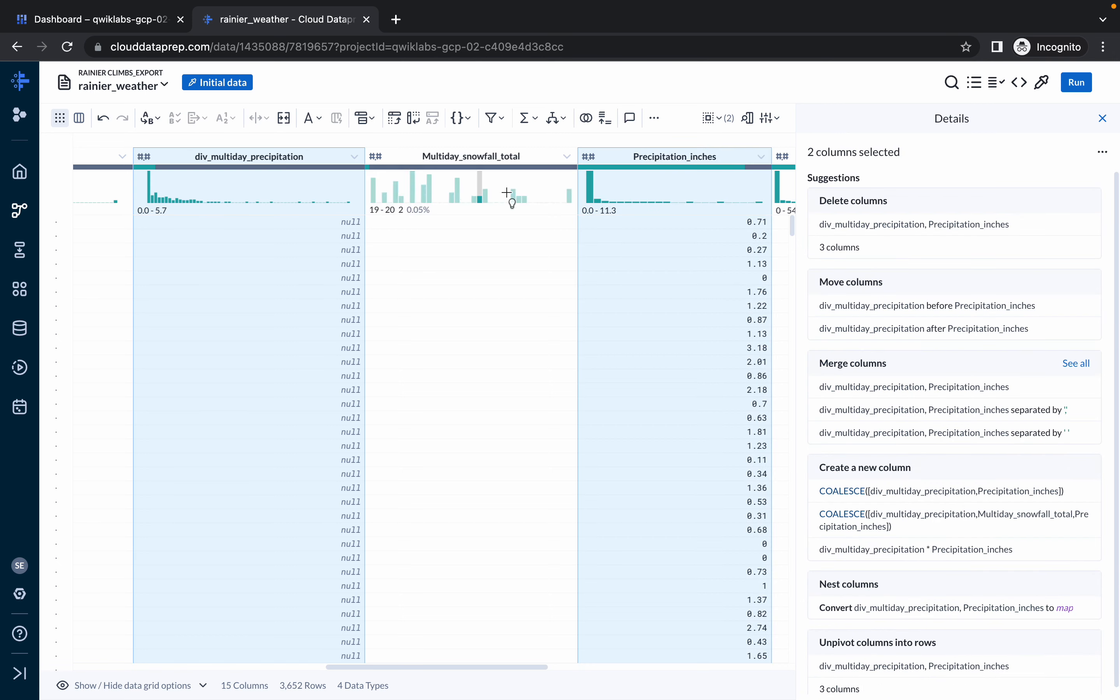
pyautogui.moveTo(854, 498)
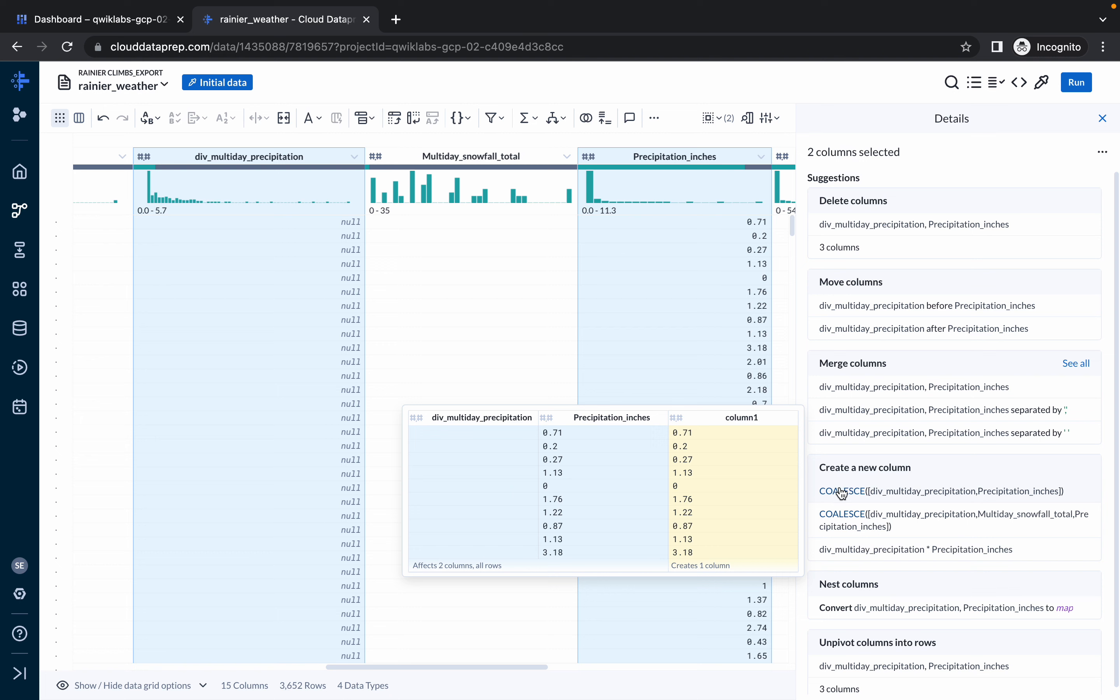
pyautogui.click(842, 494)
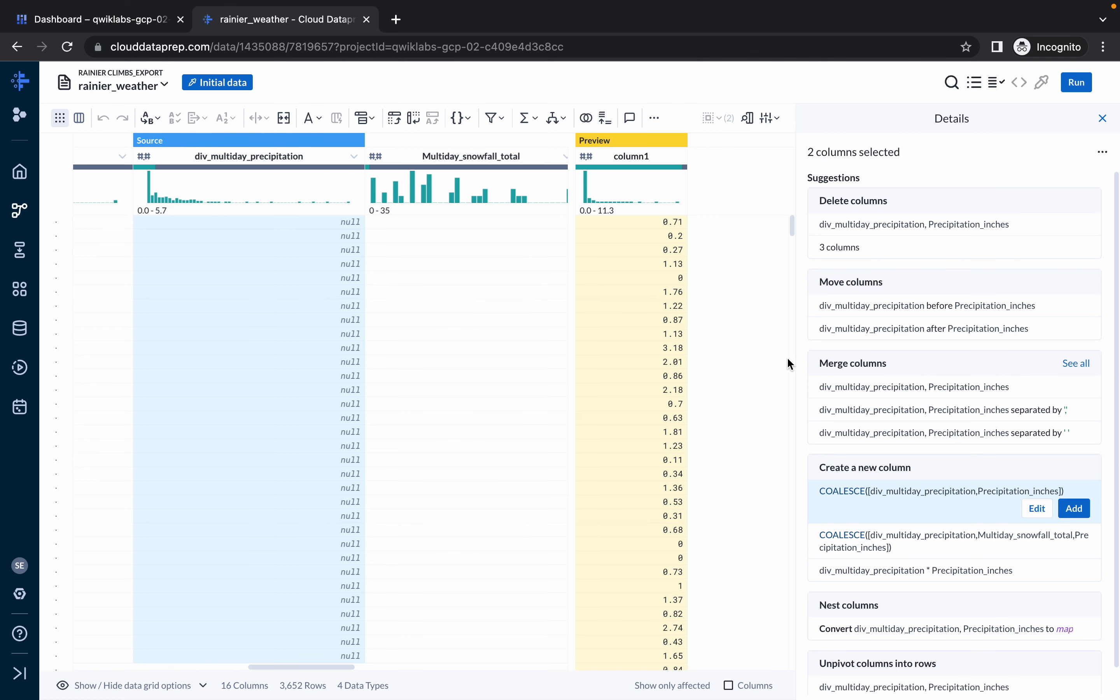
pyautogui.click(1036, 508)
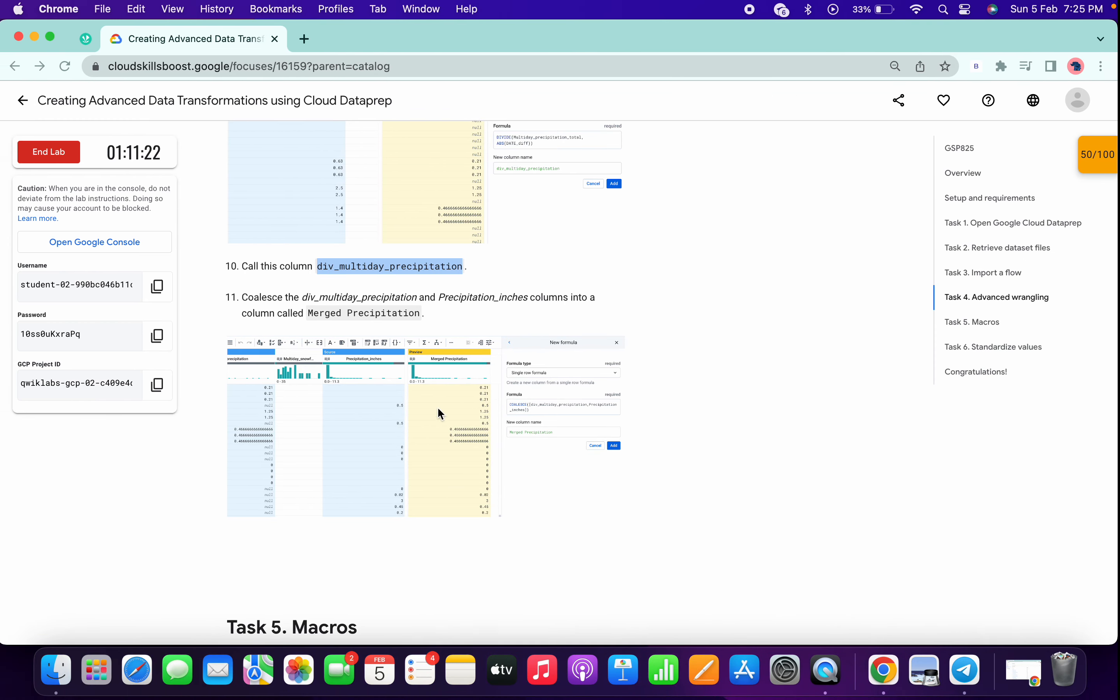
# - Name the new COALESCE column Merged Precipitation, as given in the lab instructions, and add it to the recipe
pyautogui.scroll(-2, 437, 406)
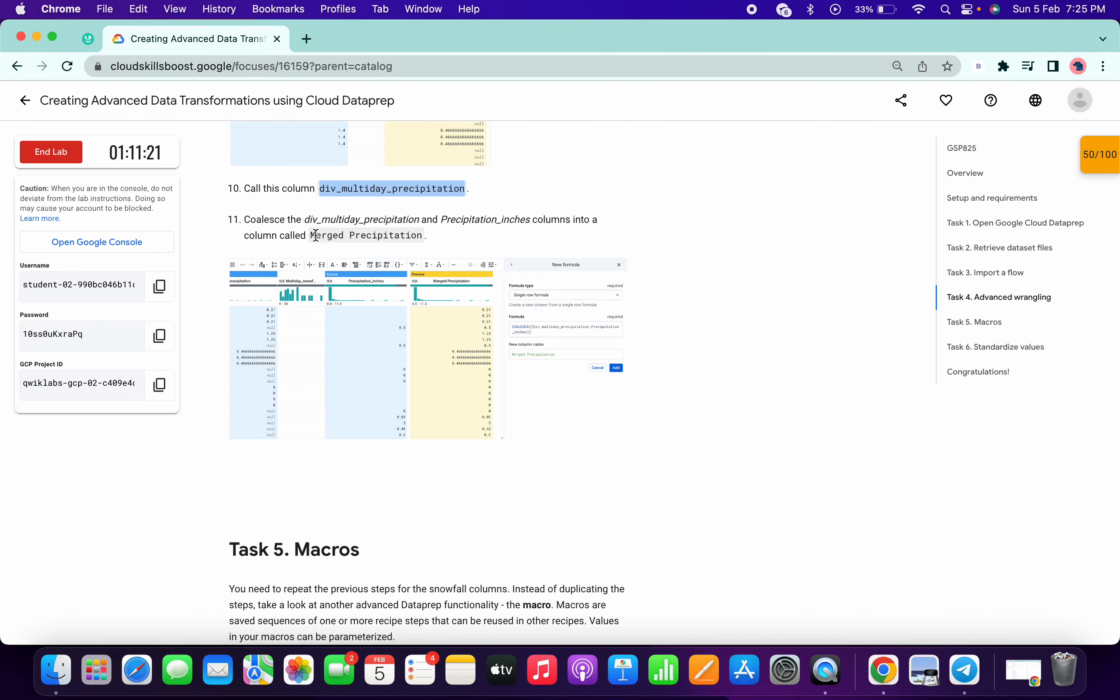
pyautogui.moveTo(310, 236); pyautogui.dragTo(424, 236)
pyautogui.press('super+c')
pyautogui.hotkey('ctrl', 'Right')
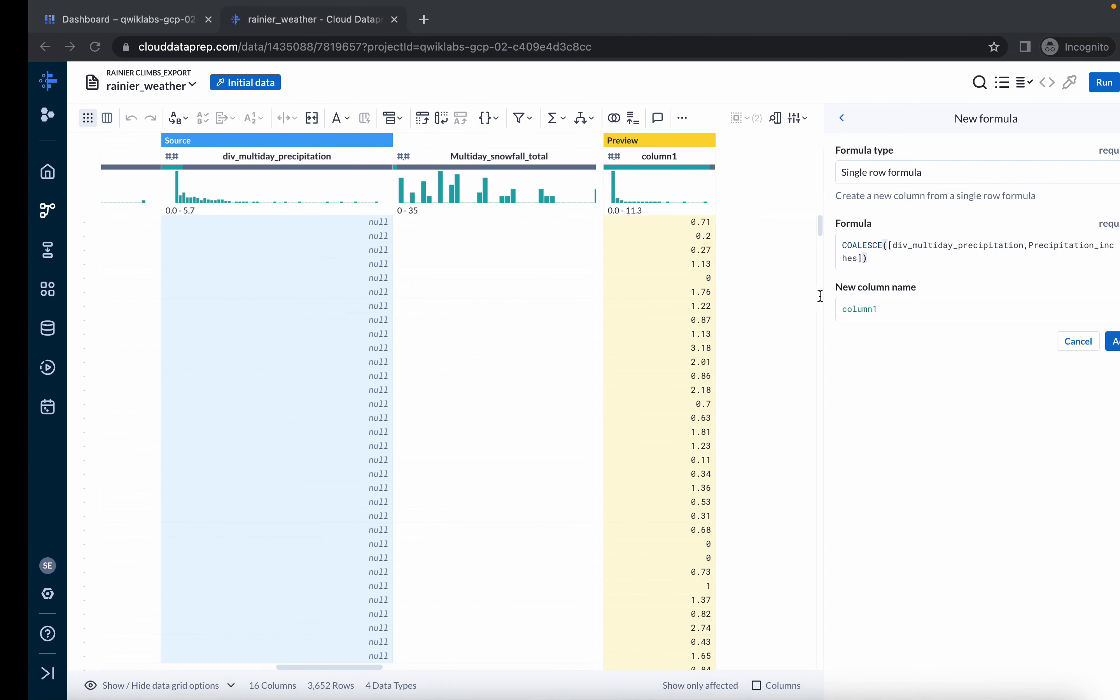
pyautogui.click(903, 316)
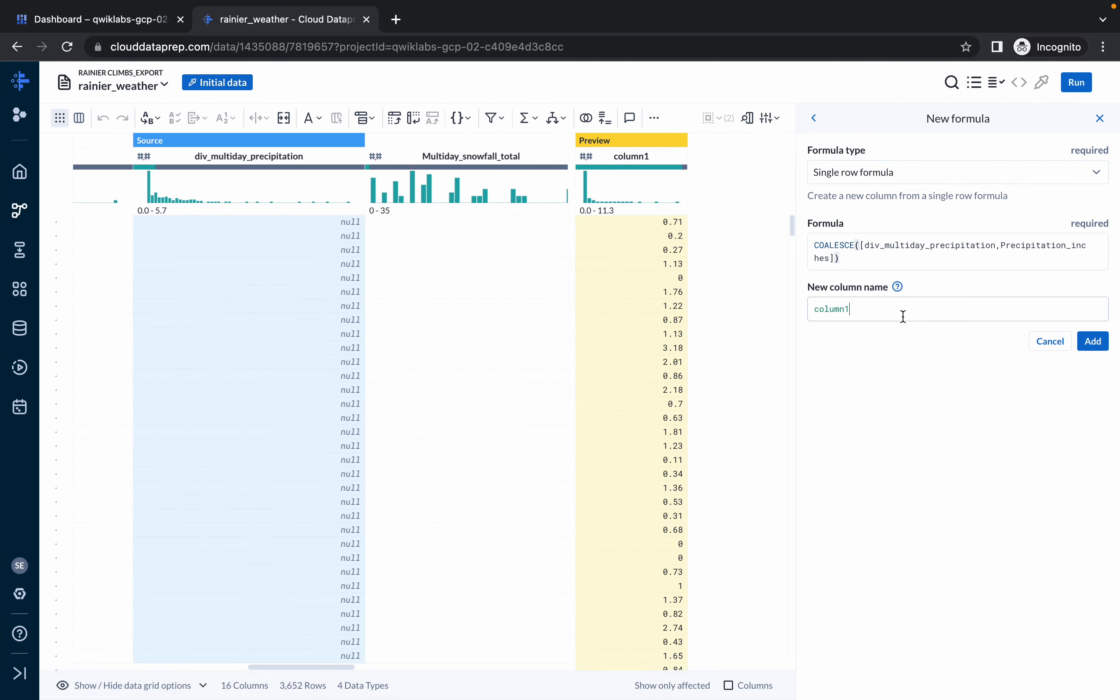
pyautogui.doubleClick(831, 309)
pyautogui.press('super+v')
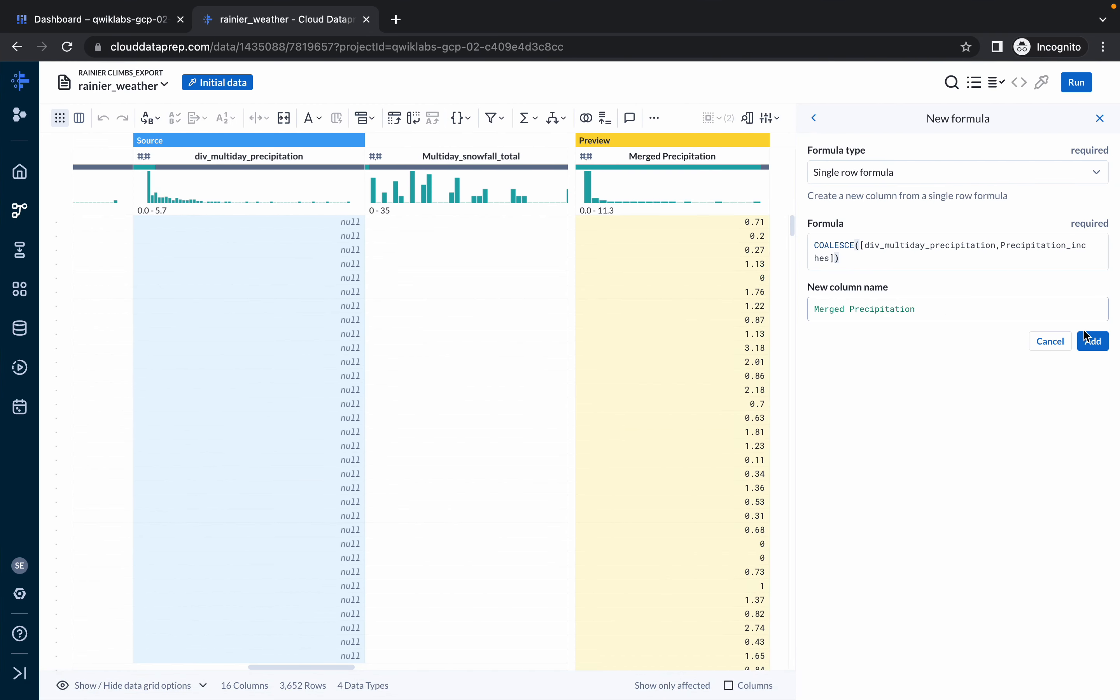
pyautogui.click(1094, 342)
# - Read the lab's Task 5 Macros instructions on turning the divide and coalesce recipe steps into a macro
pyautogui.hotkey('ctrl', 'Left')
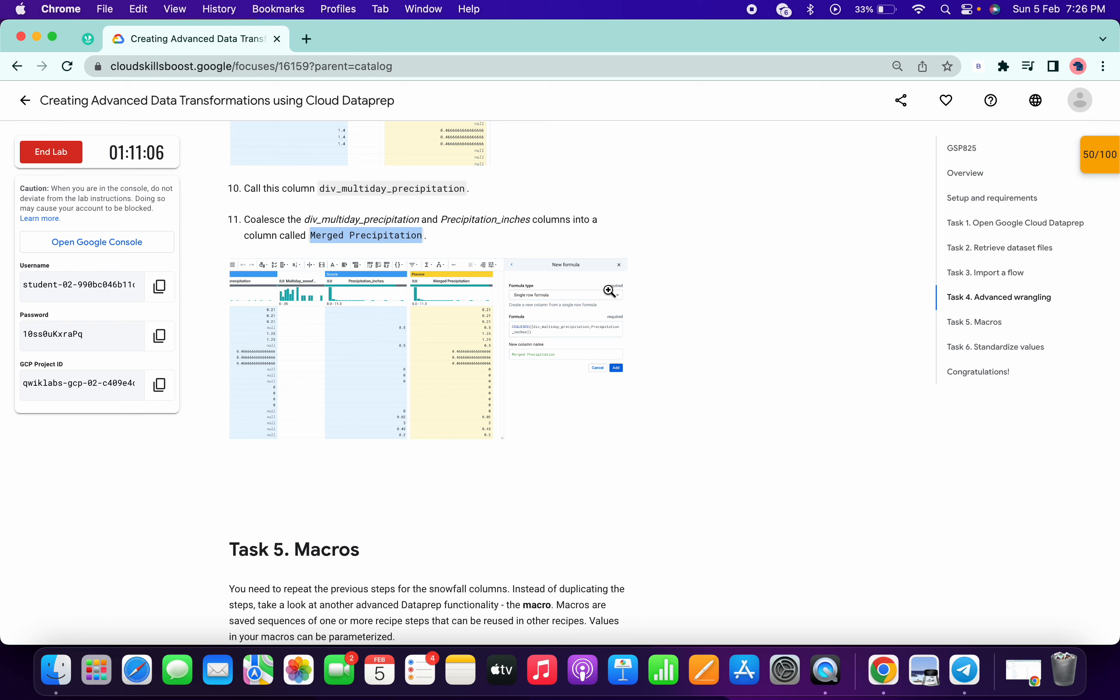
pyautogui.scroll(-3, 609, 291)
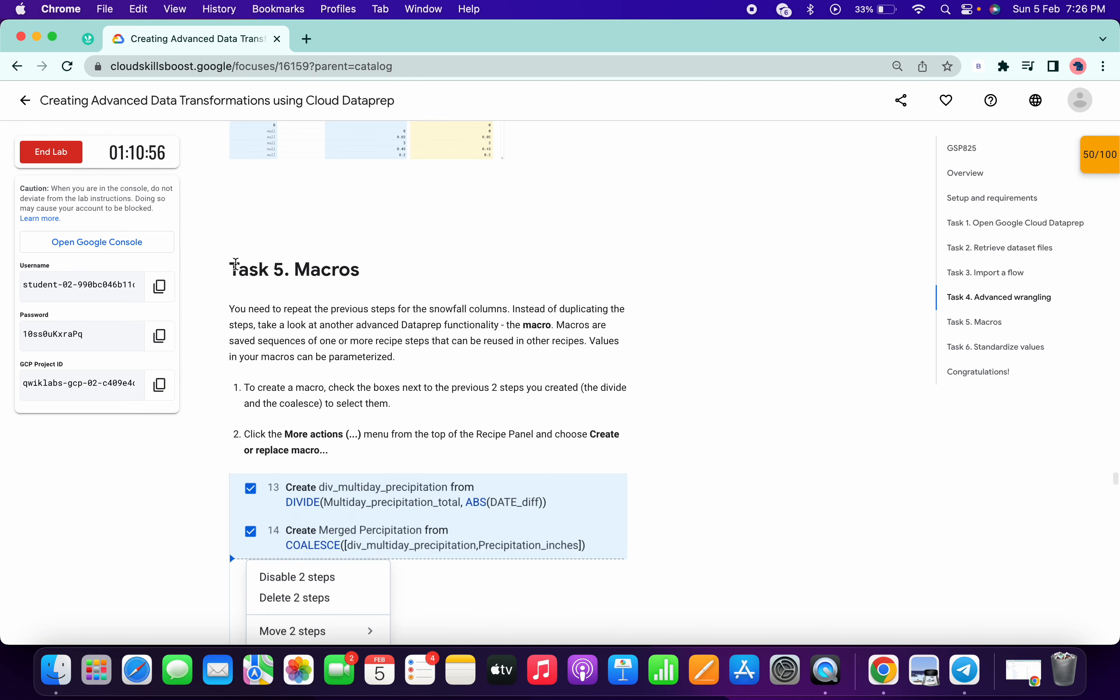
pyautogui.moveTo(238, 269); pyautogui.dragTo(374, 274)
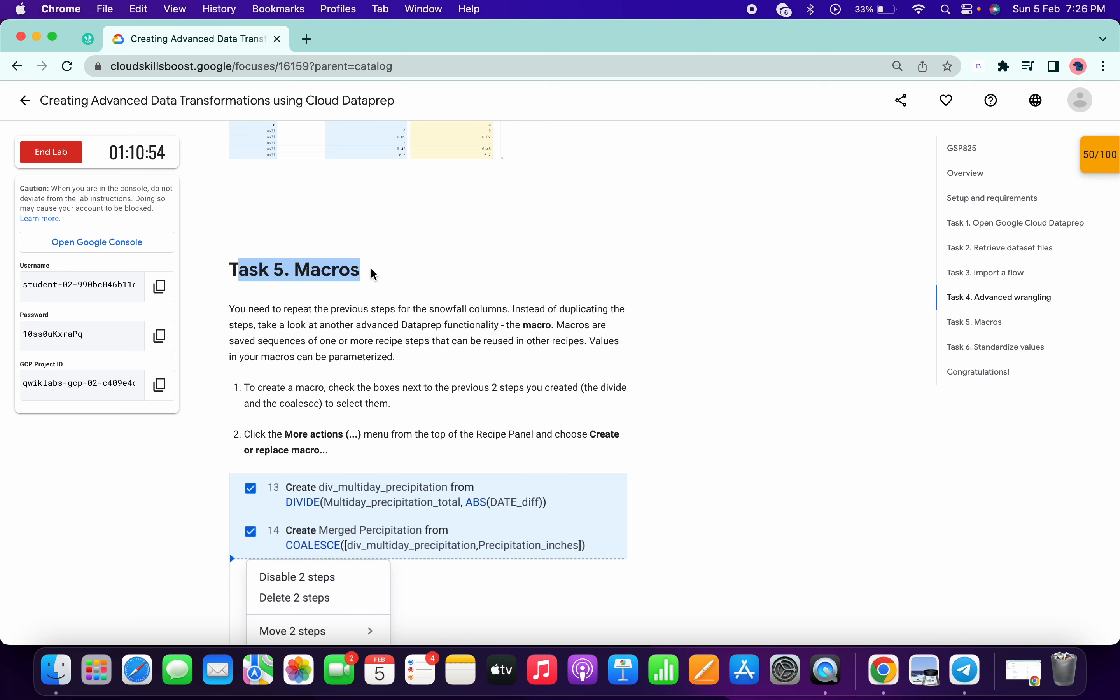
pyautogui.scroll(-3, 374, 274)
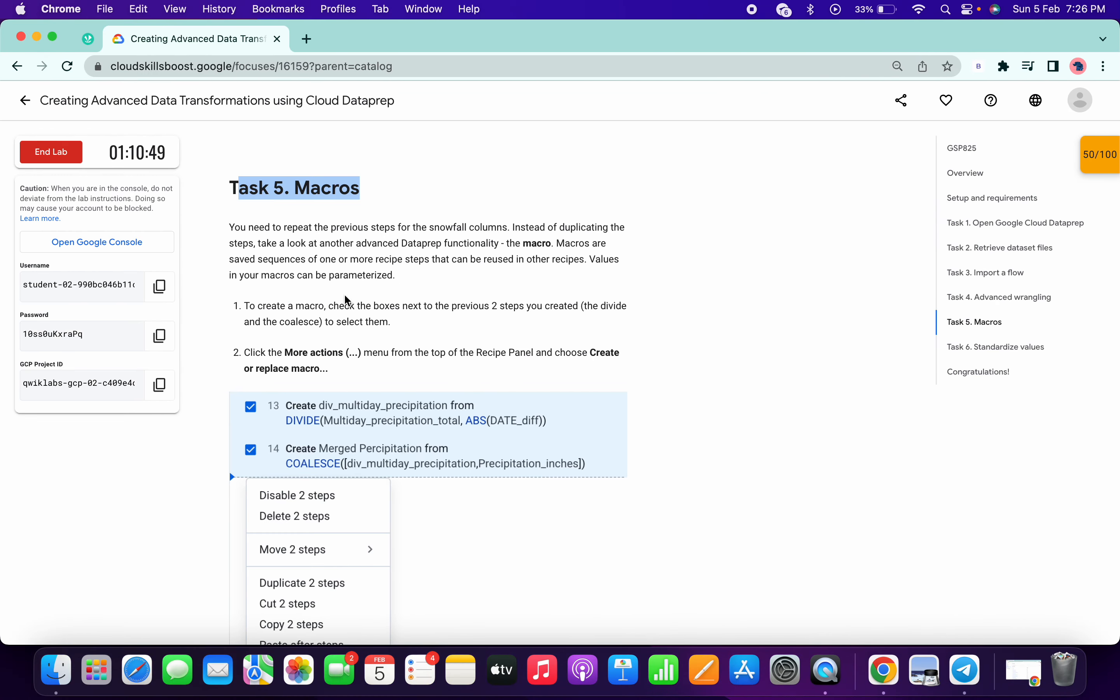
pyautogui.scroll(-3, 311, 320)
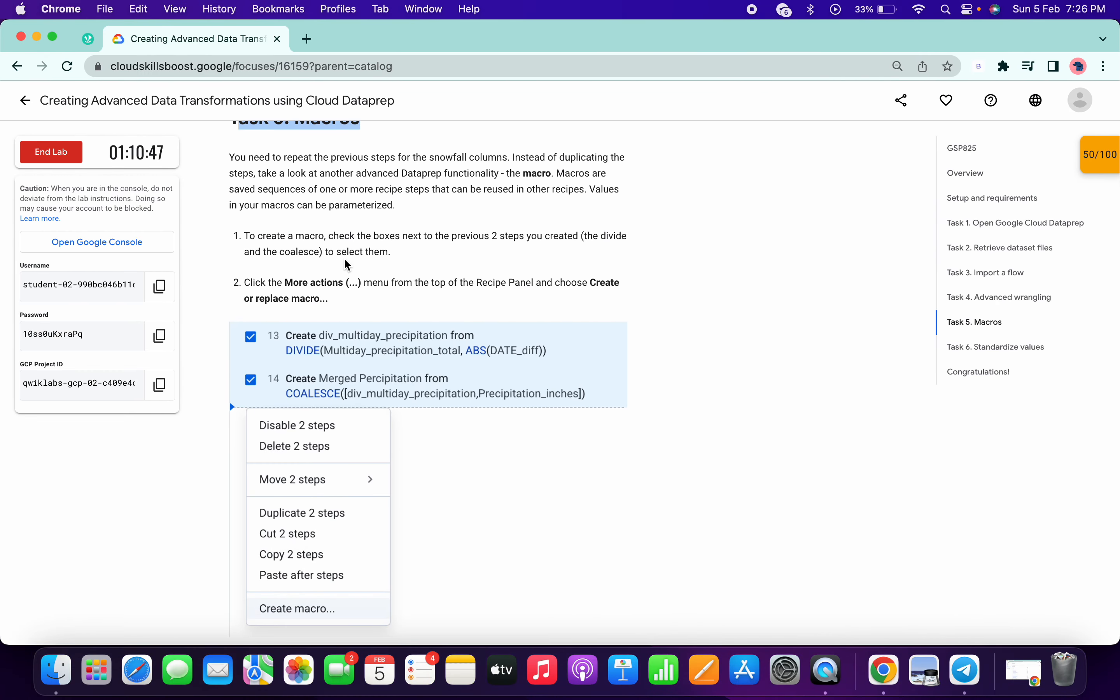
pyautogui.scroll(-3, 348, 265)
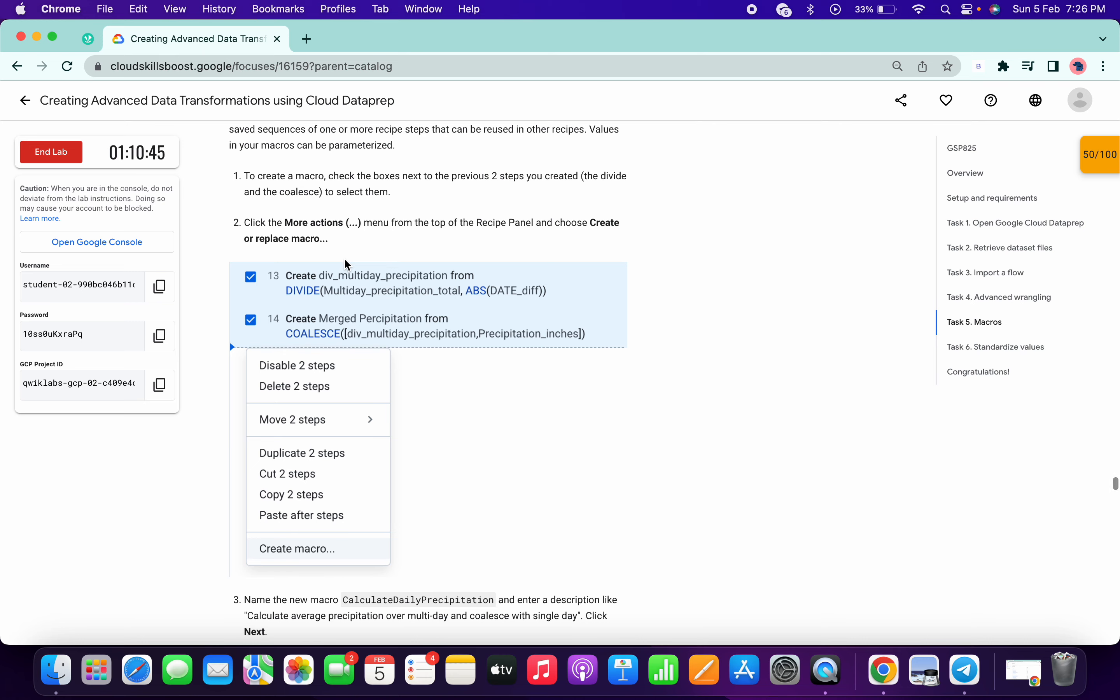
pyautogui.hotkey('ctrl', 'Right')
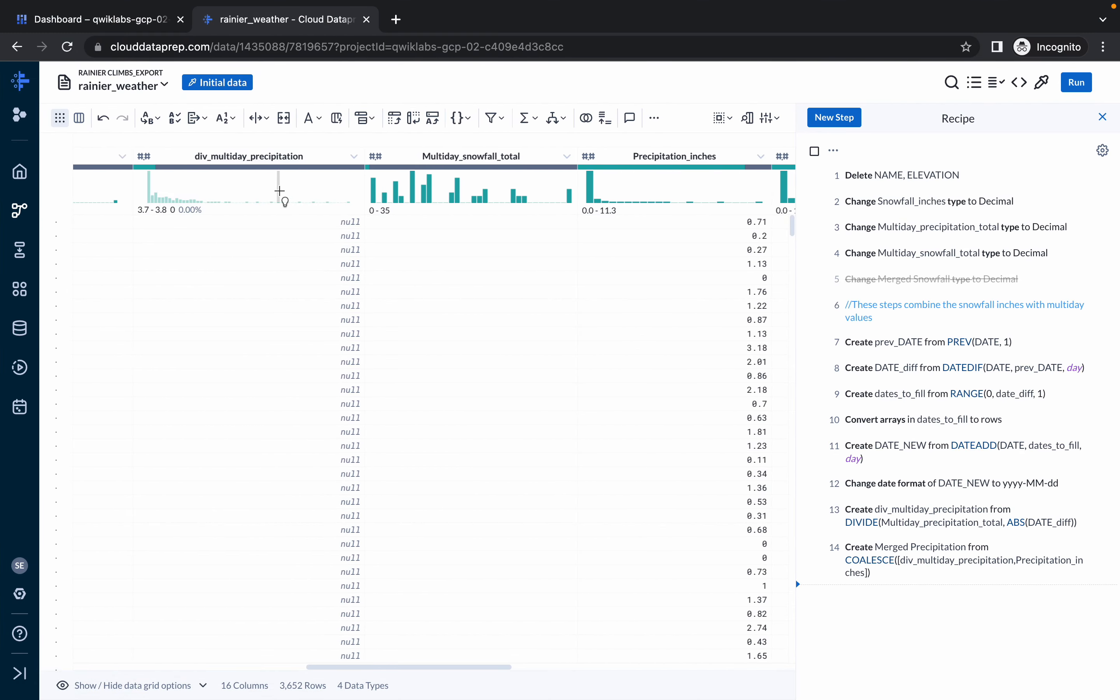
pyautogui.hotkey('ctrl', 'Left')
pyautogui.hotkey('ctrl', 'Right')
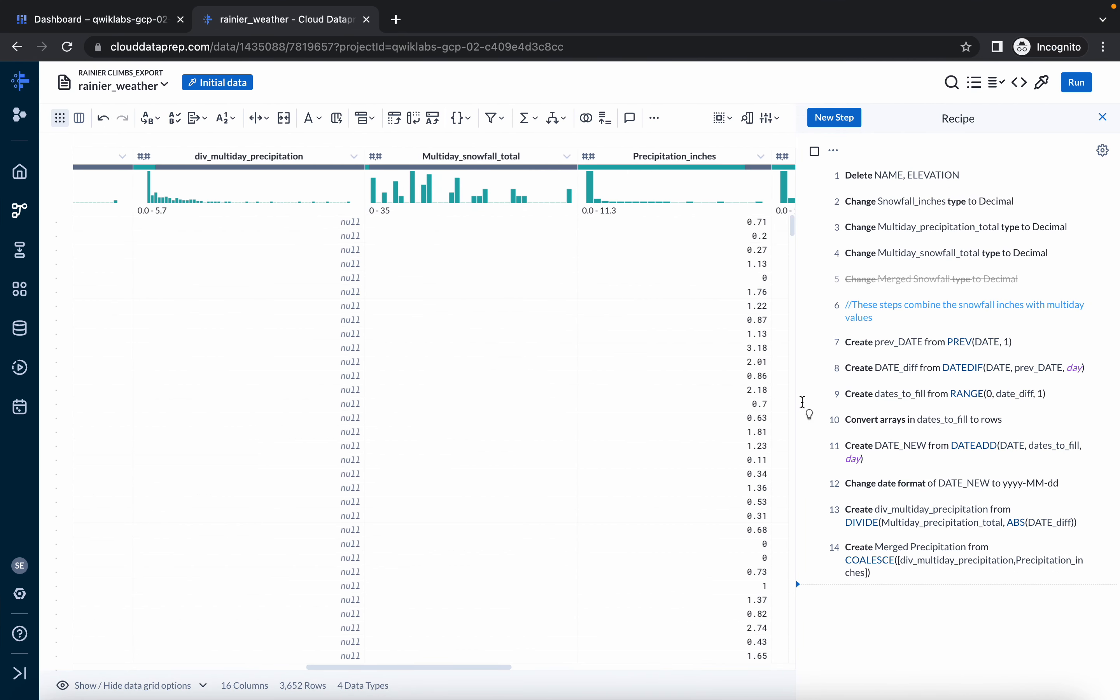
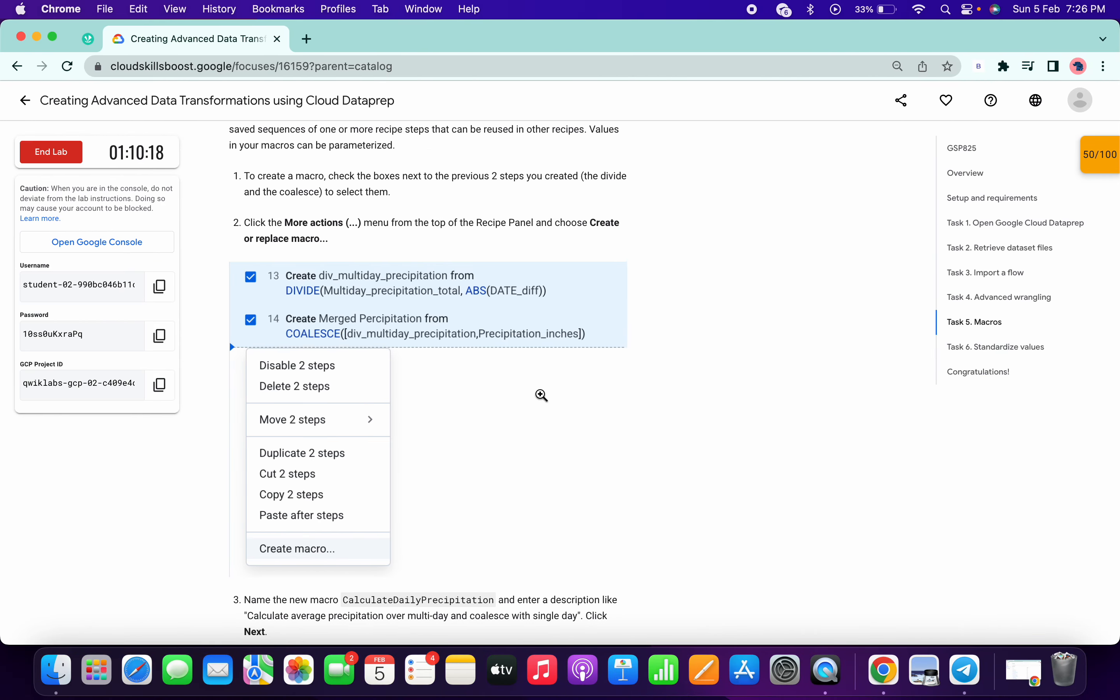
pyautogui.scroll(1, 331, 278)
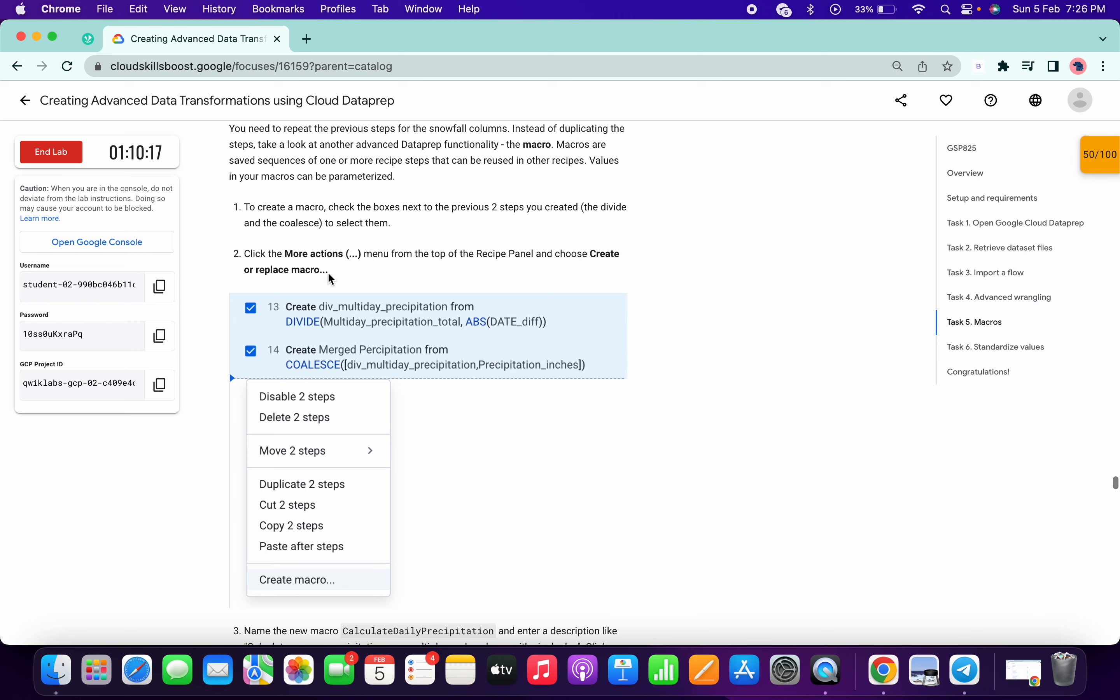
# - Select recipe steps 13 and 14, the DIVIDE and COALESCE formulas, and start creating a macro from them
pyautogui.hotkey('ctrl', 'Right')
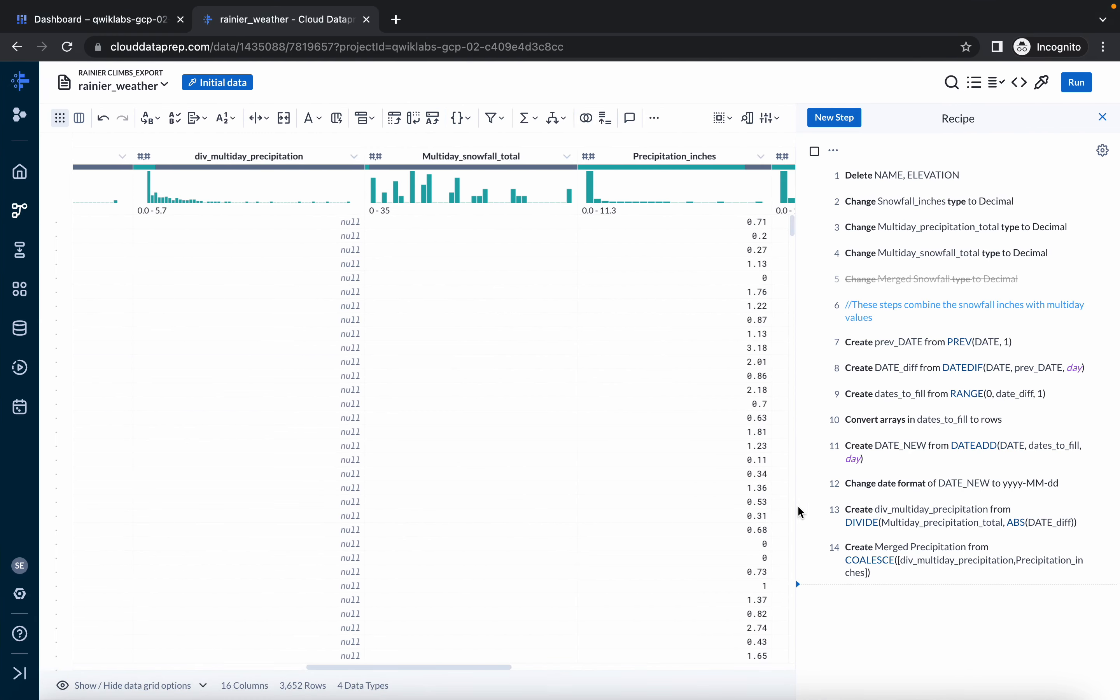
pyautogui.click(816, 511)
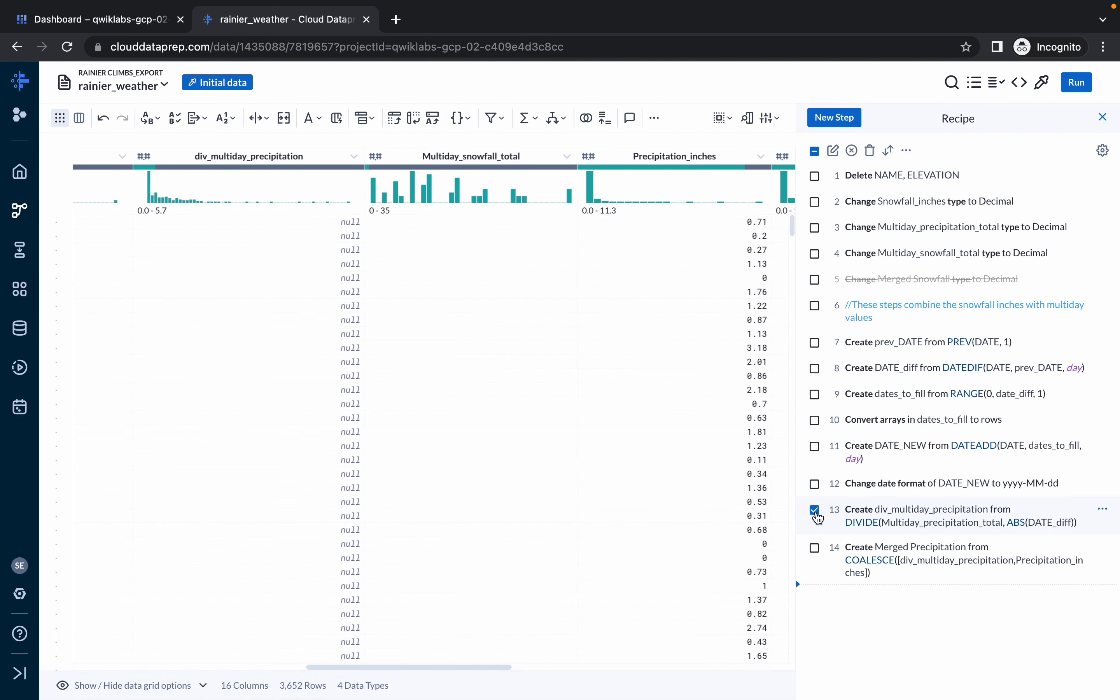
pyautogui.click(816, 551)
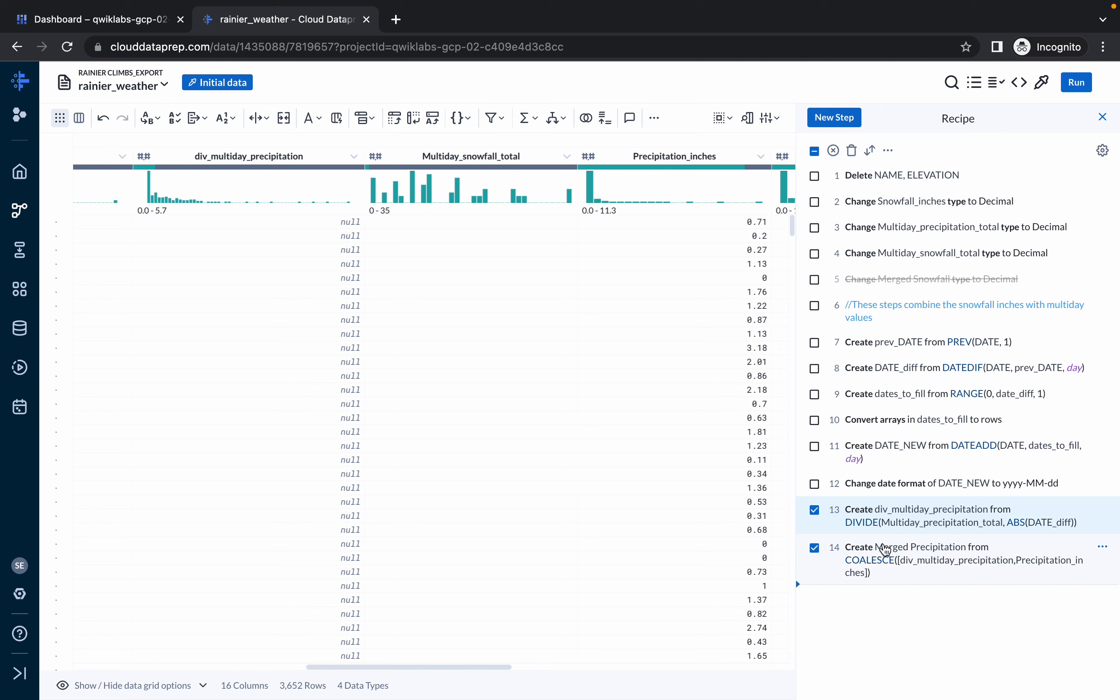
pyautogui.rightClick(921, 516)
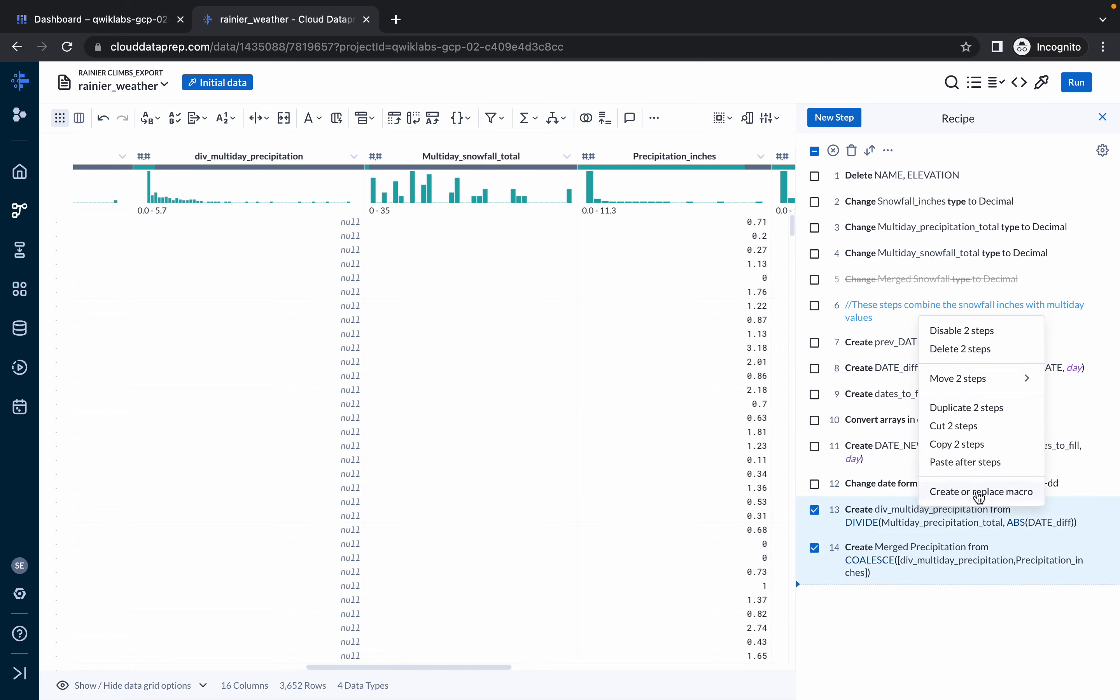
pyautogui.click(974, 494)
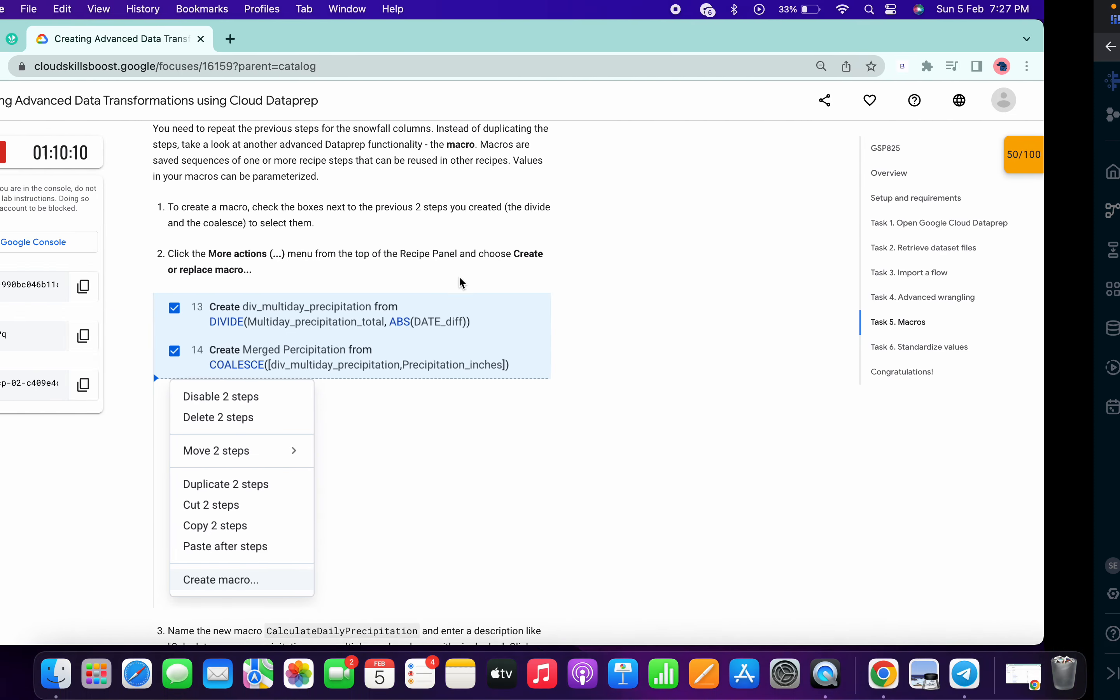
# - Create the new macro as CalculateDailyPrecipitation with the description "Please like share & subscirbe quiklabs", keeping the default inputs
pyautogui.scroll(-2, 474, 386)
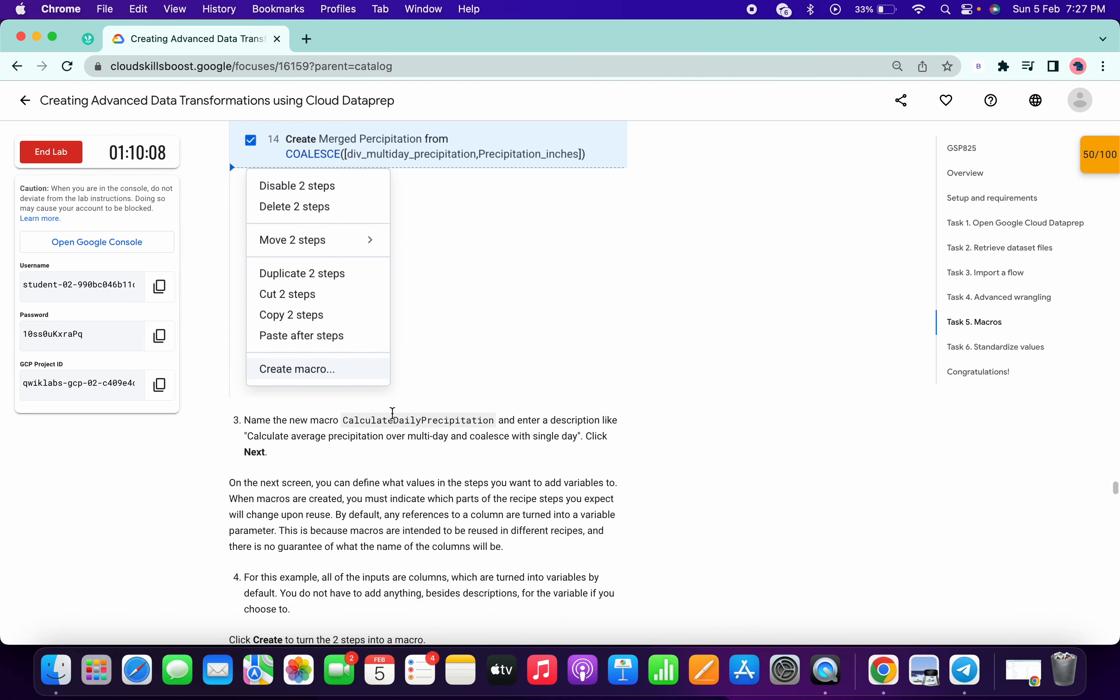
pyautogui.doubleClick(391, 419)
pyautogui.press('super+c')
pyautogui.hotkey('ctrl', 'Right')
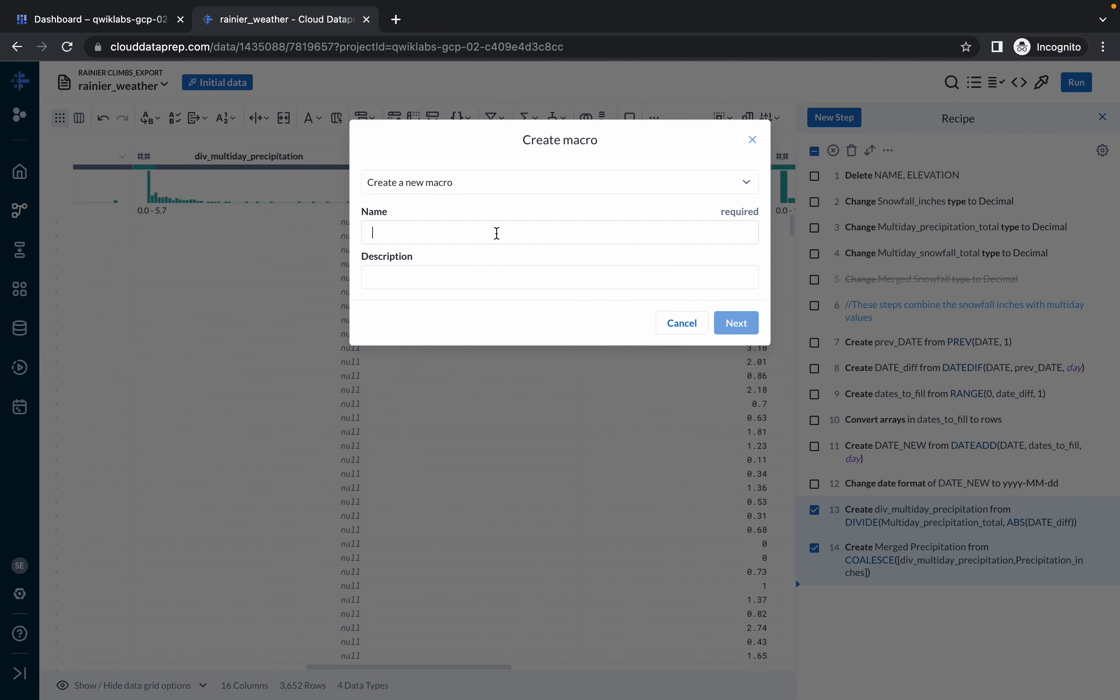
pyautogui.press('super+v')
pyautogui.click(478, 278)
pyautogui.write('Please like share & subscirbe')
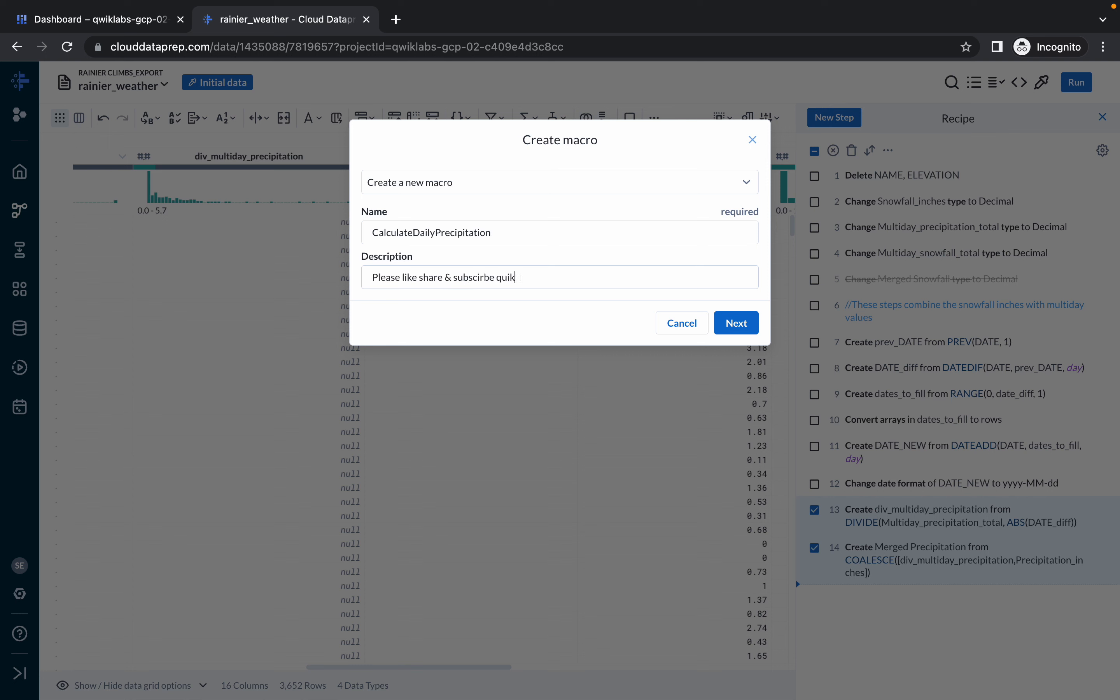
pyautogui.write(' quiklabs')
pyautogui.click(739, 326)
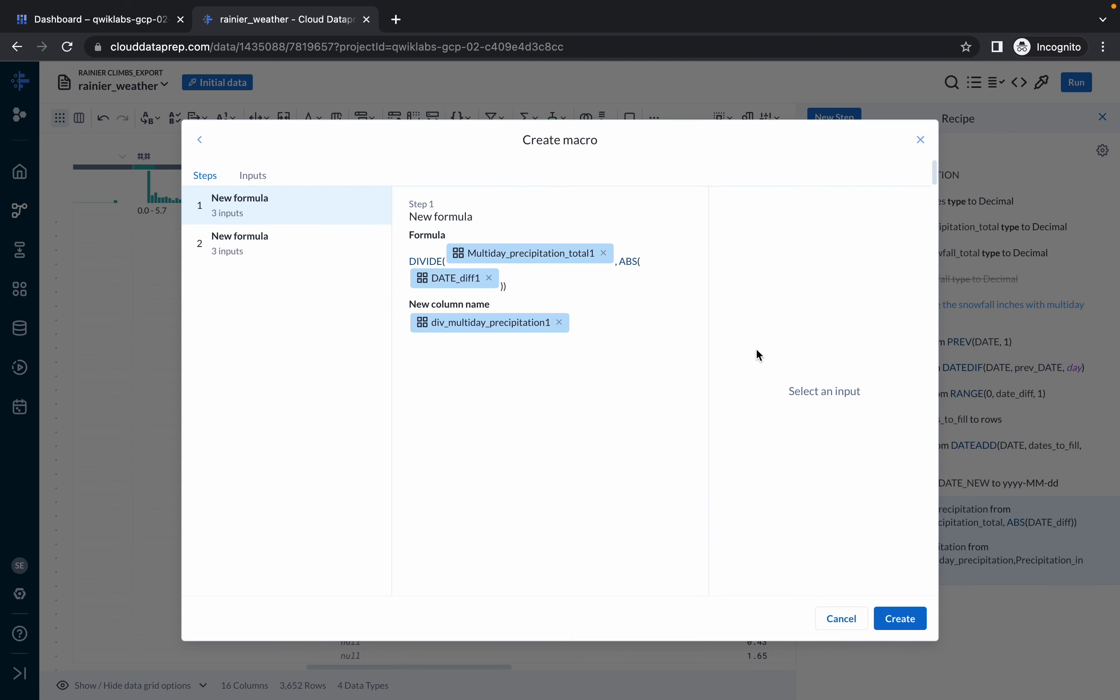
pyautogui.click(908, 618)
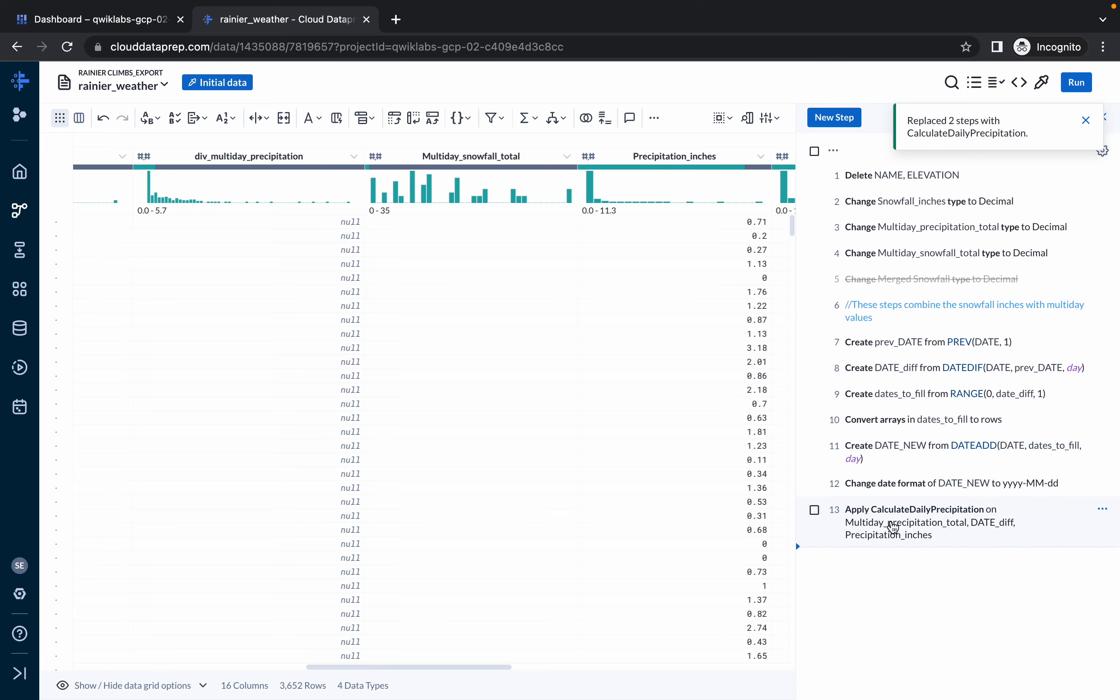
# - Read the lab's Task 5 instructions on inserting an existing macro into the same recipe
pyautogui.hotkey('ctrl', 'Left')
pyautogui.scroll(-4, 577, 371)
pyautogui.scroll(-2, 577, 371)
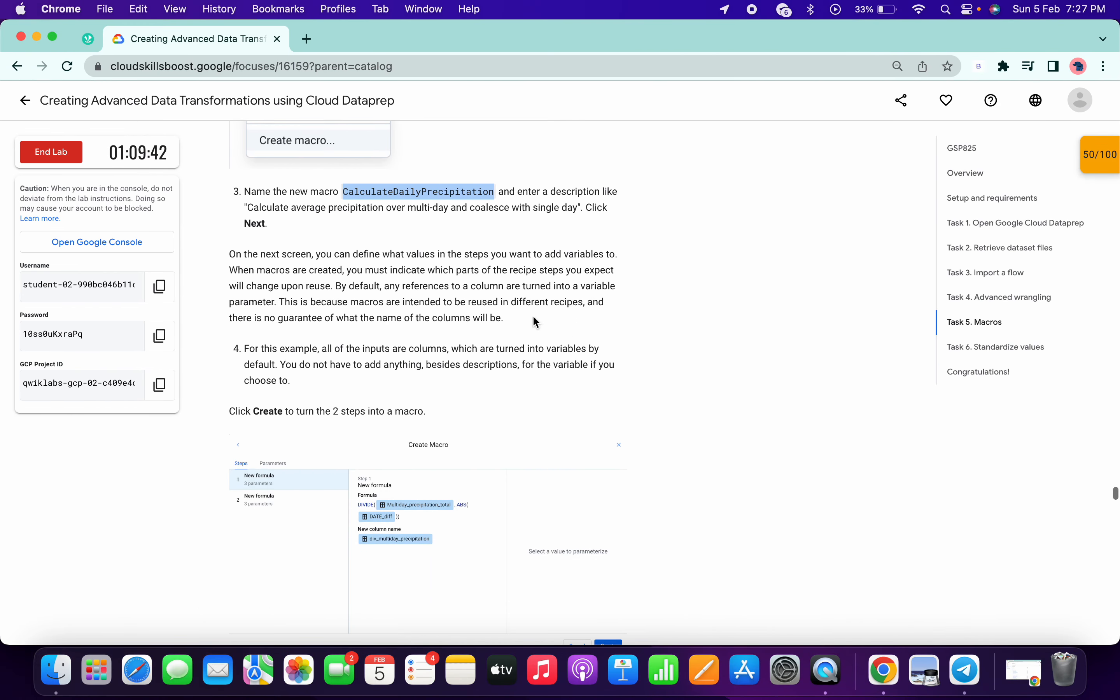
pyautogui.scroll(-5, 383, 458)
pyautogui.scroll(-6, 426, 467)
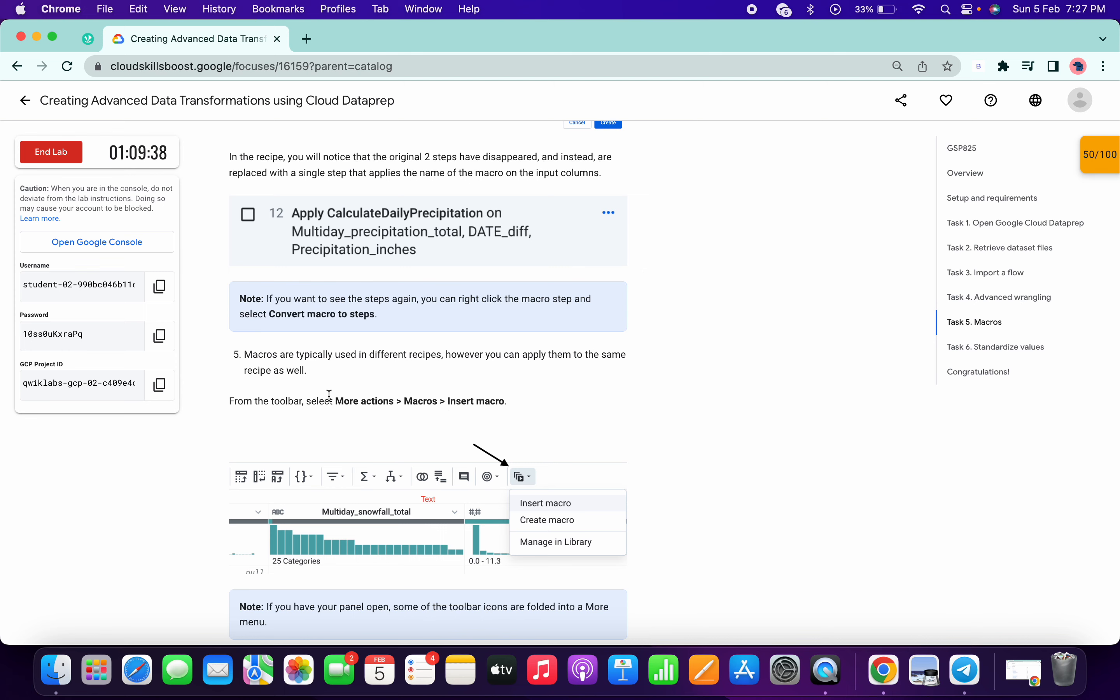
pyautogui.moveTo(330, 396); pyautogui.dragTo(499, 399)
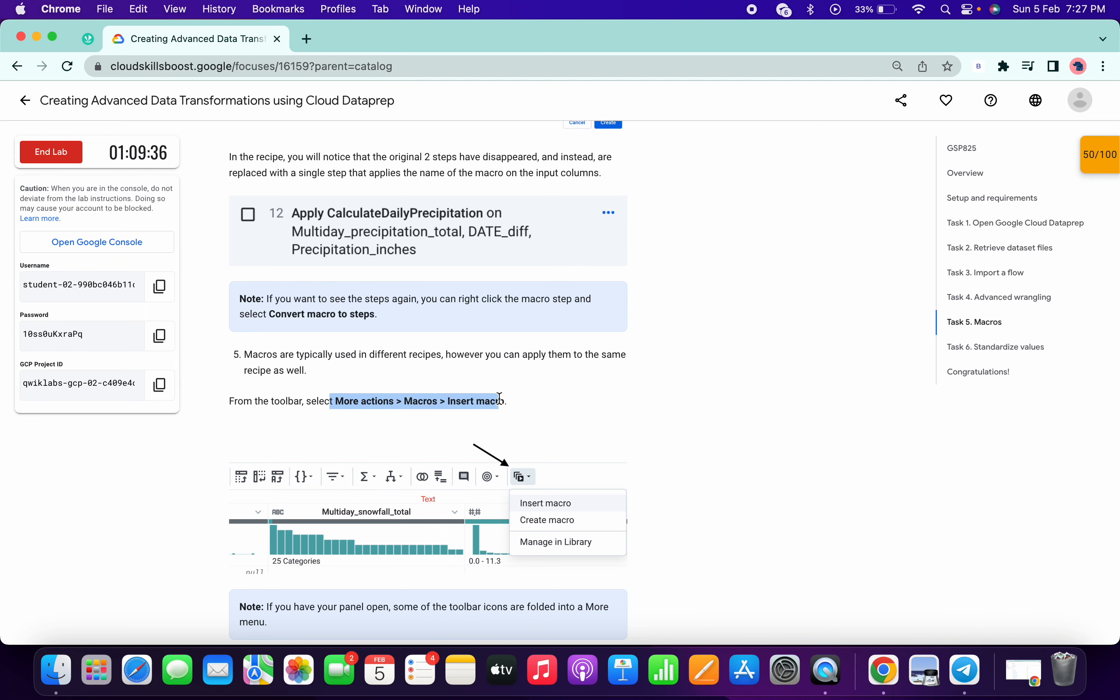
pyautogui.hotkey('ctrl', 'Right')
pyautogui.hotkey('ctrl', 'Left')
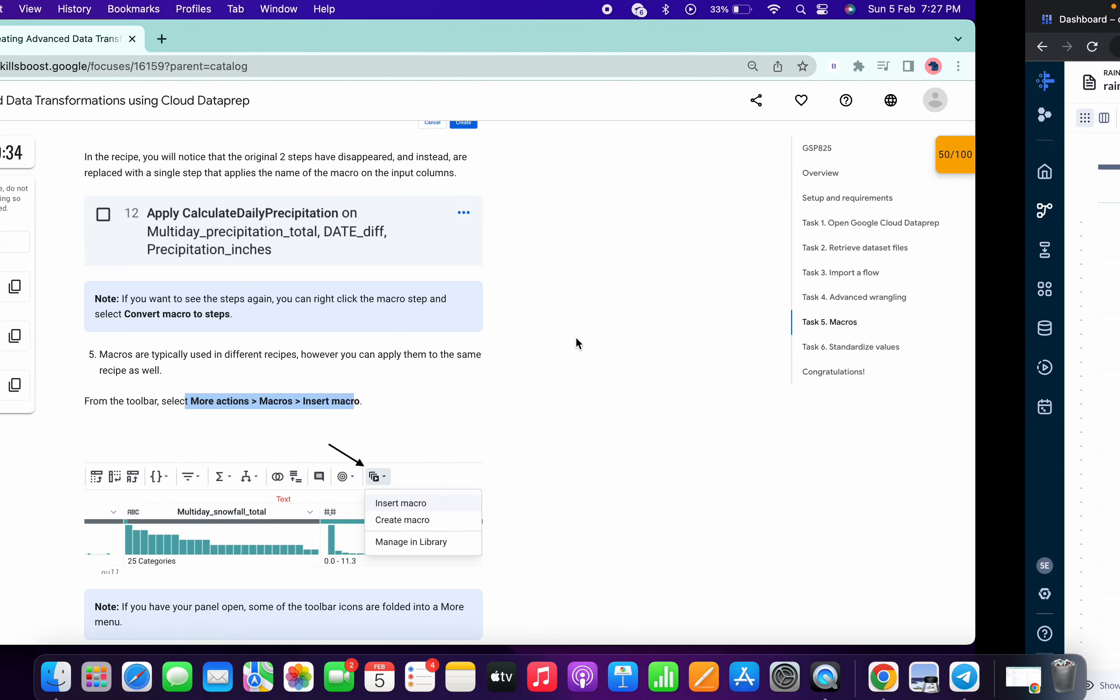
pyautogui.scroll(-3, 577, 341)
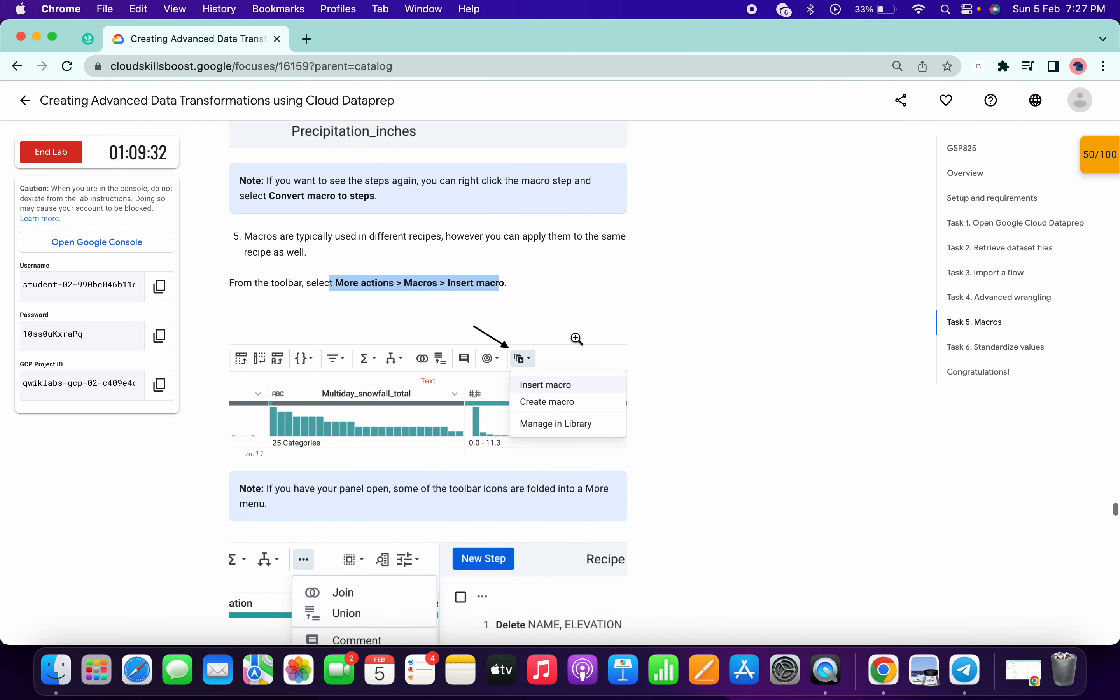
pyautogui.scroll(-2, 576, 338)
pyautogui.hotkey('ctrl', 'Right')
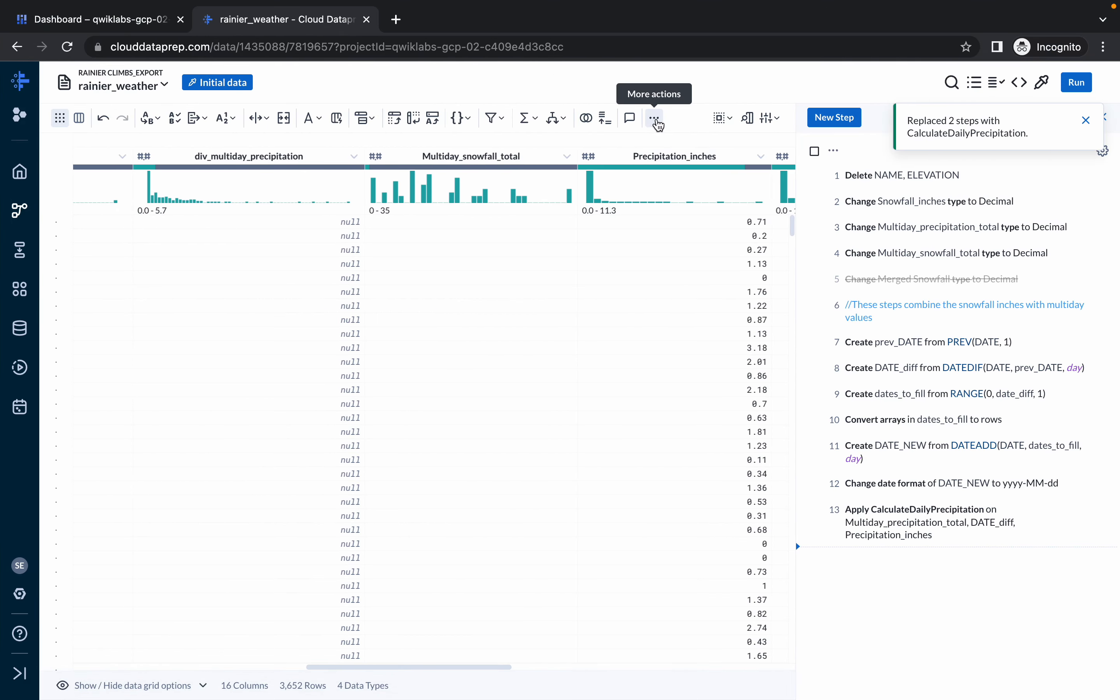
# - Try to find the macro to insert using the name CalculateDailyPrecipitation copied from the lab instructions, and dismiss the notifications
pyautogui.click(655, 118)
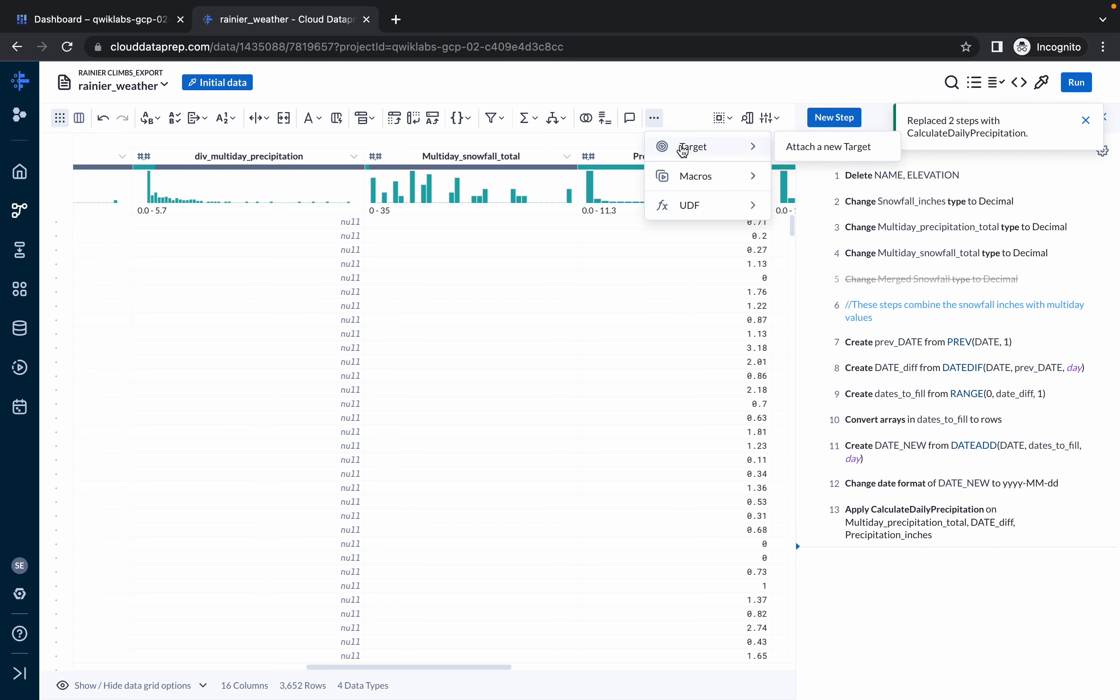
pyautogui.moveTo(699, 179)
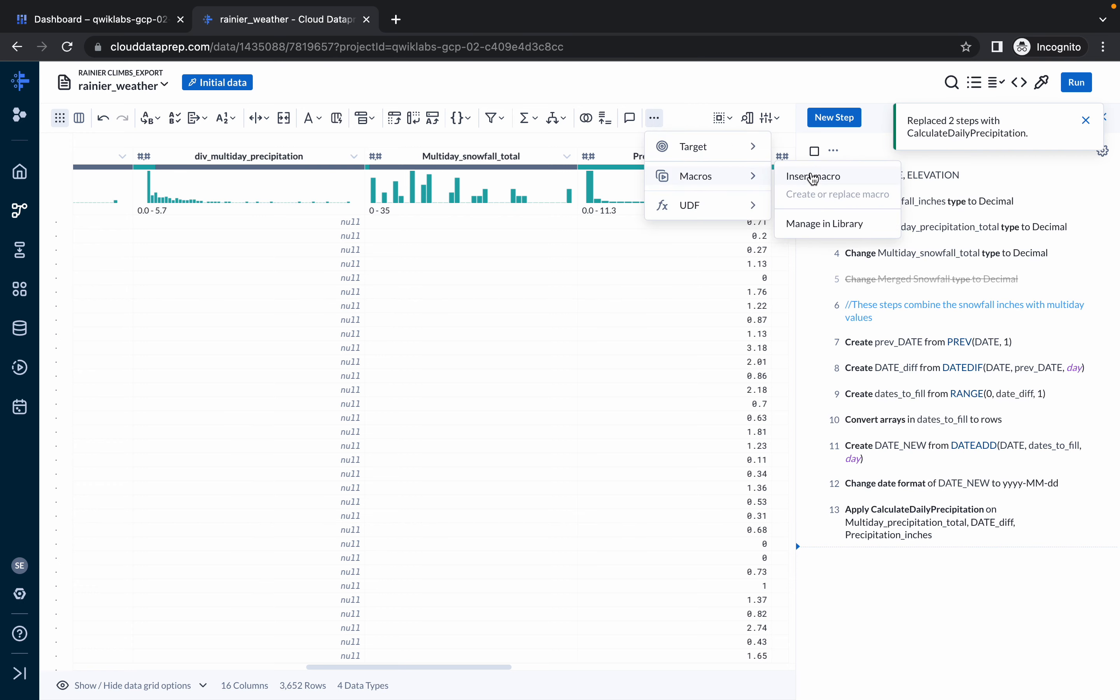
pyautogui.click(813, 176)
pyautogui.hotkey('ctrl', 'Left')
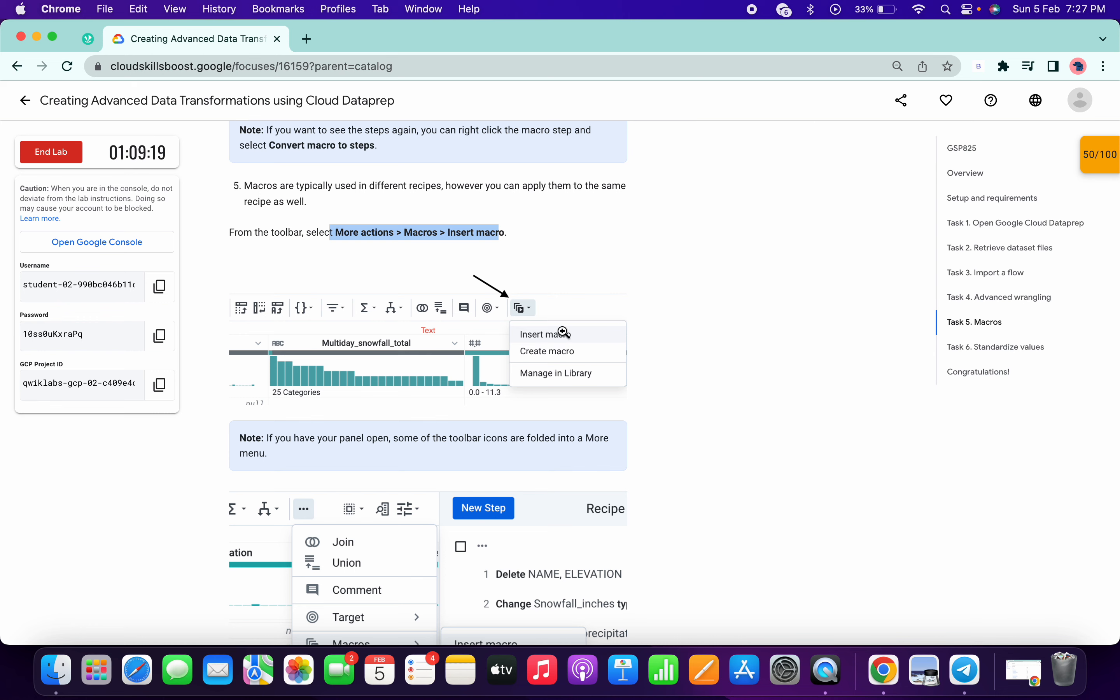
pyautogui.scroll(-10, 550, 333)
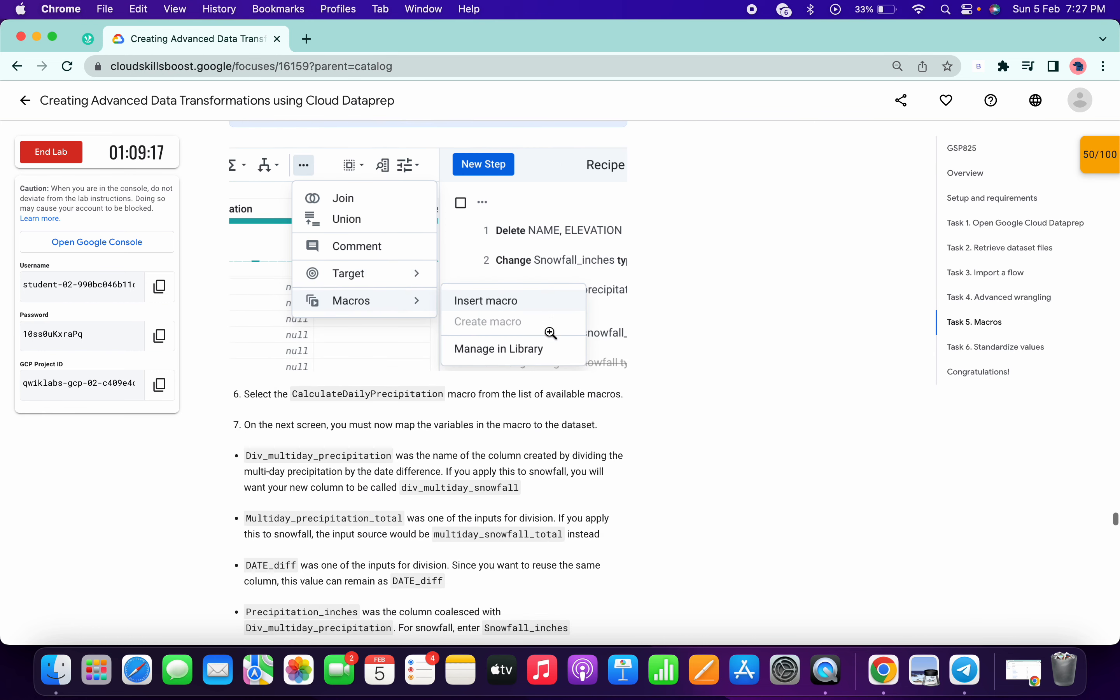
pyautogui.doubleClick(354, 394)
pyautogui.press('super+c')
pyautogui.hotkey('ctrl', 'Right')
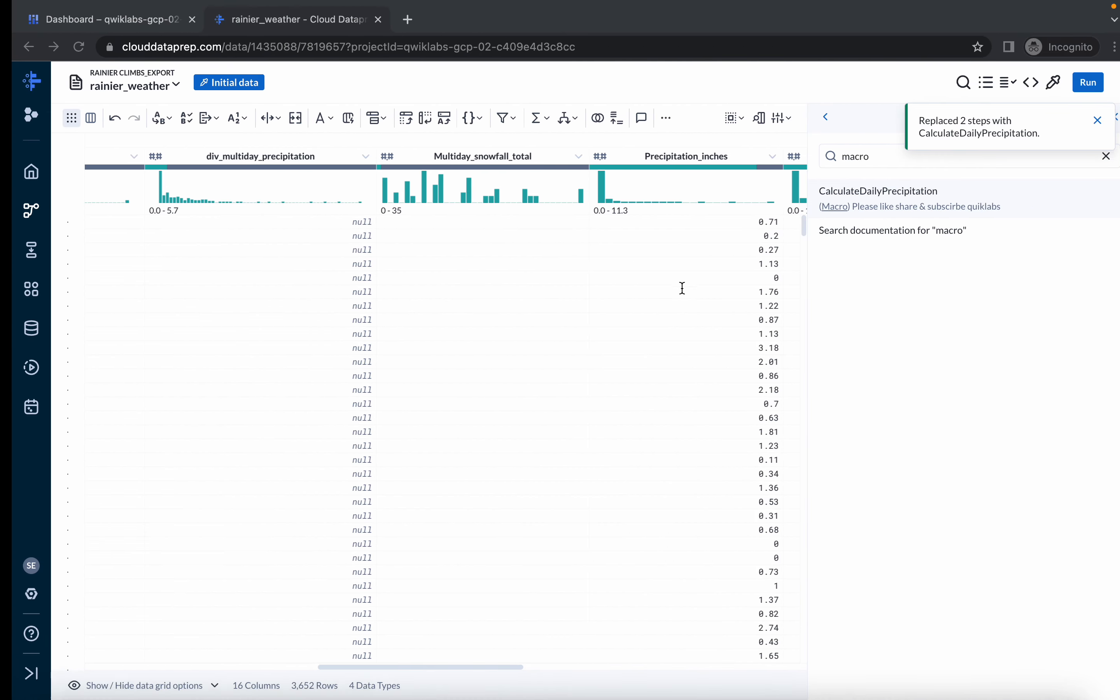
pyautogui.doubleClick(855, 157)
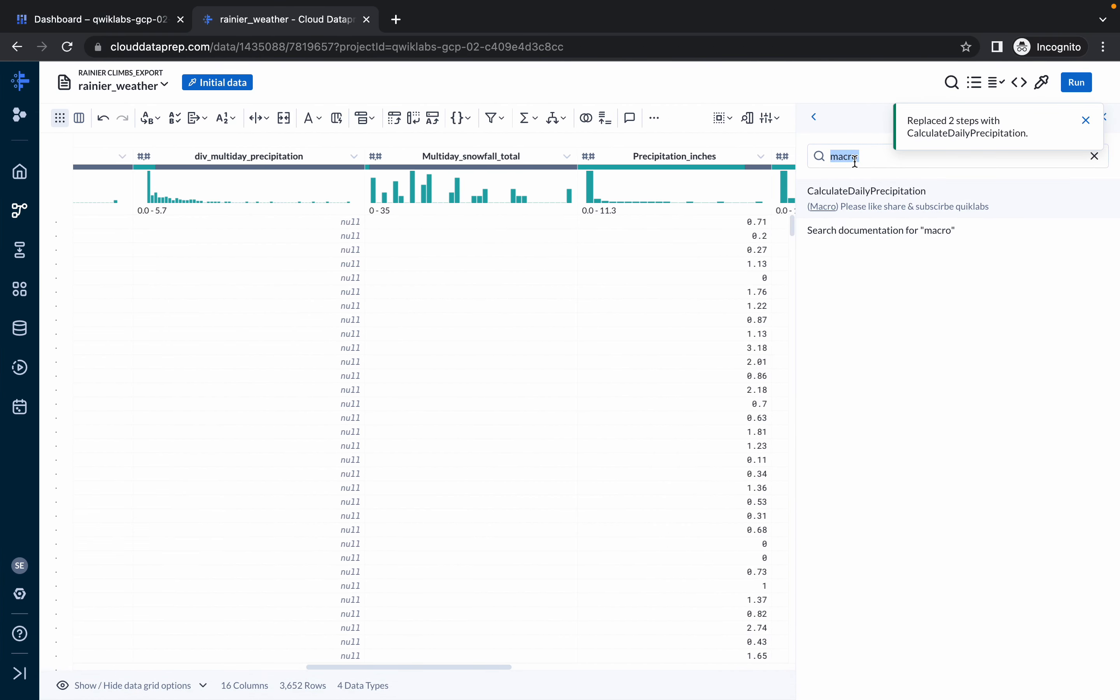
pyautogui.press('super+v')
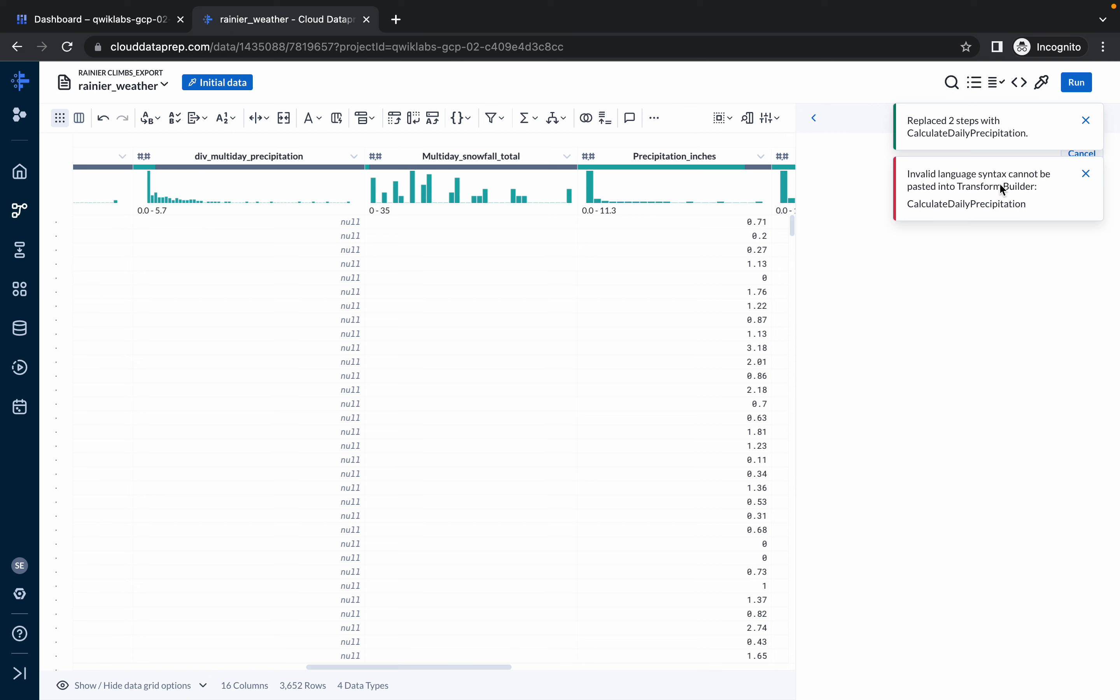
pyautogui.click(1086, 175)
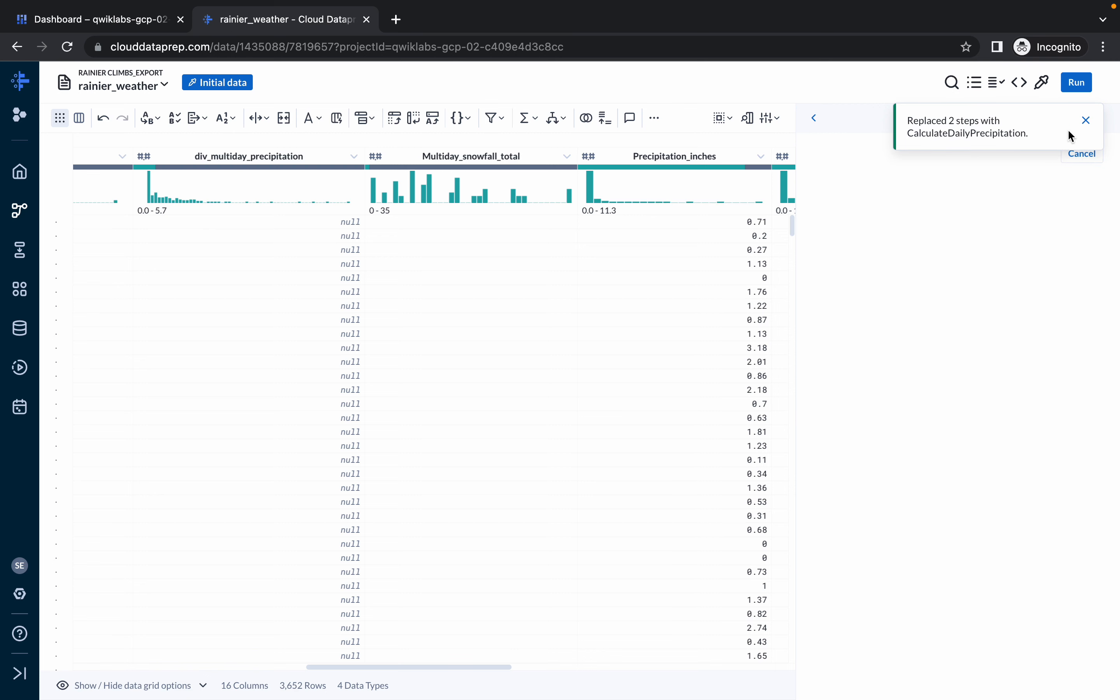
pyautogui.click(1091, 122)
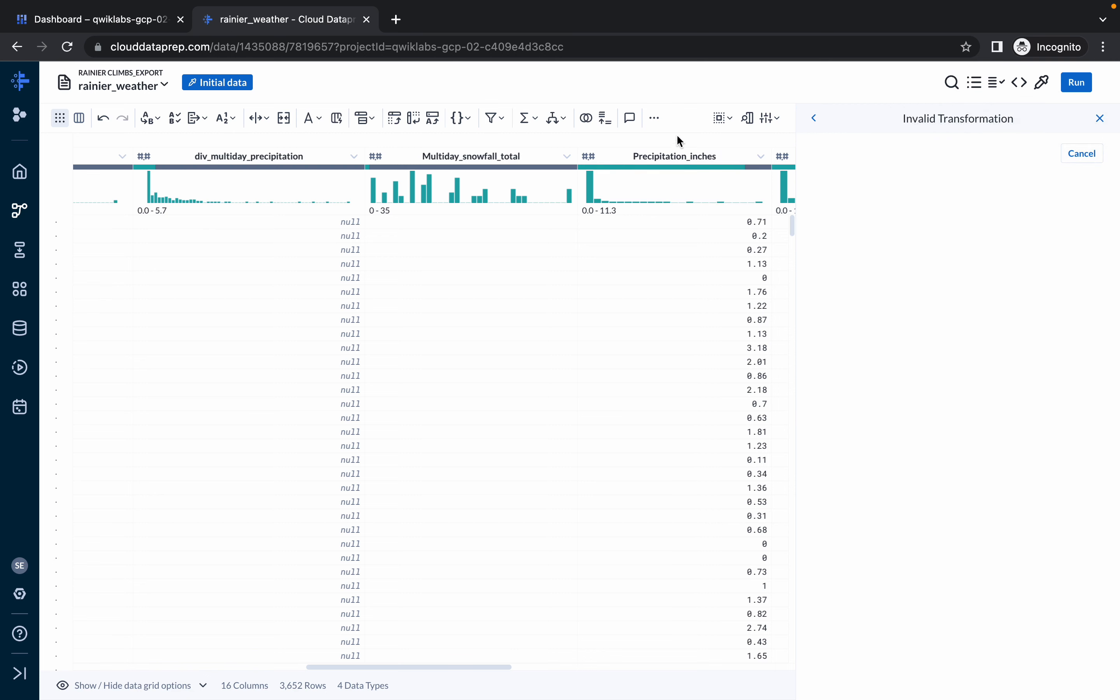
# - Start inserting a macro again, search the transformations for "calculateda" and choose the CalculateDailyPrecipitation macro
pyautogui.click(660, 124)
pyautogui.moveTo(701, 158)
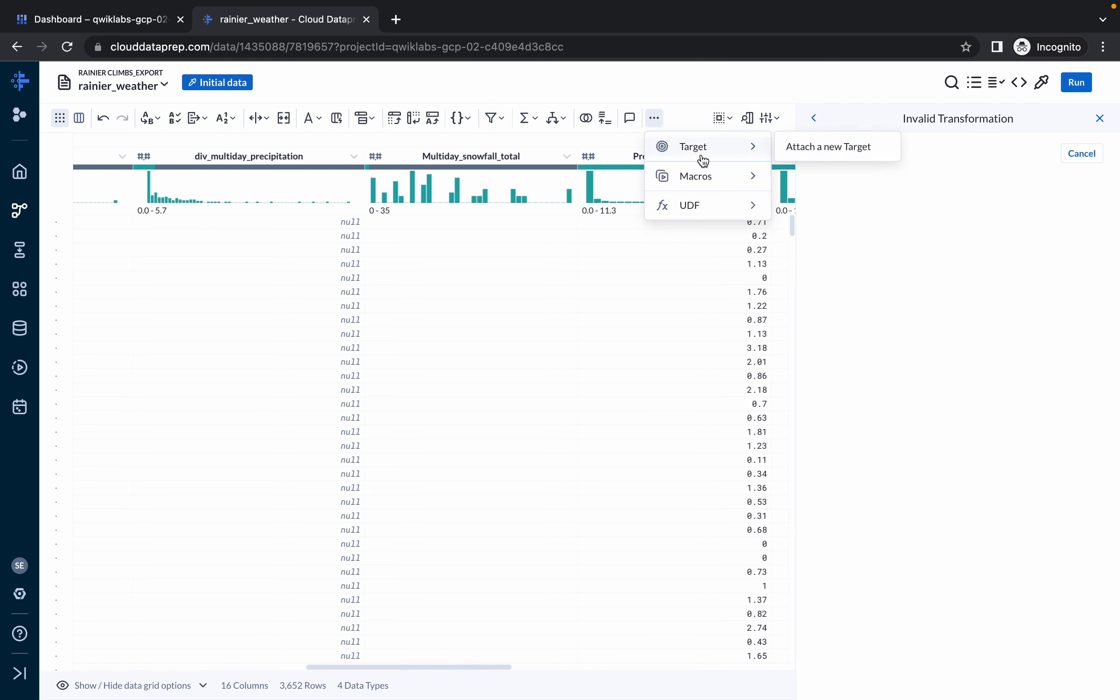
pyautogui.moveTo(710, 184)
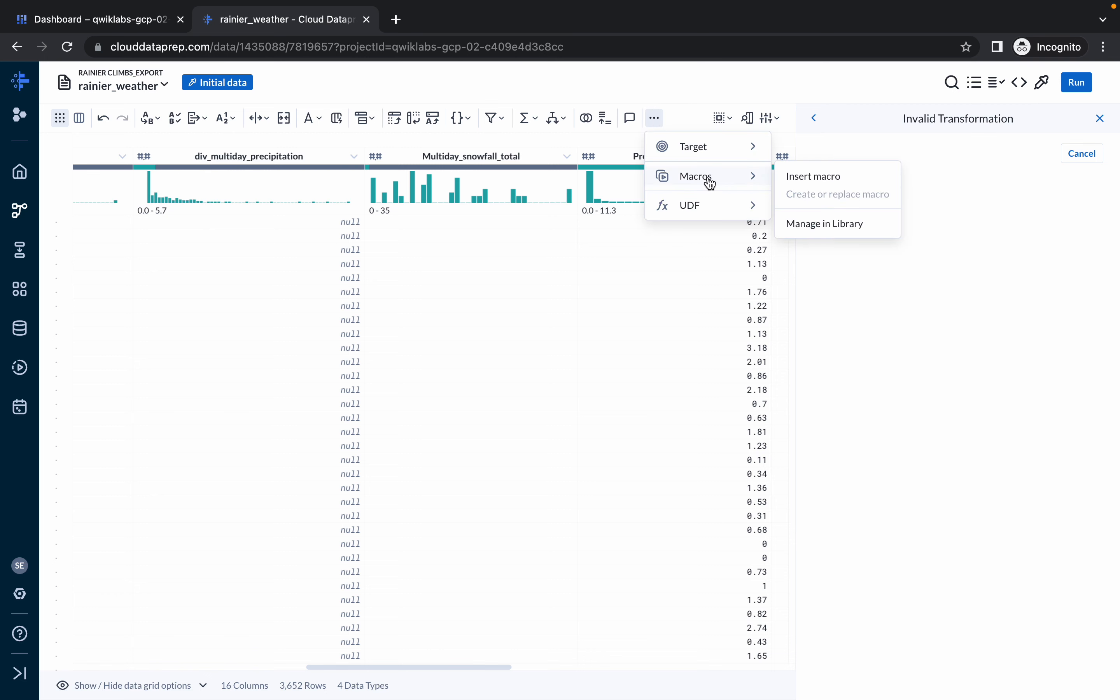
pyautogui.click(808, 179)
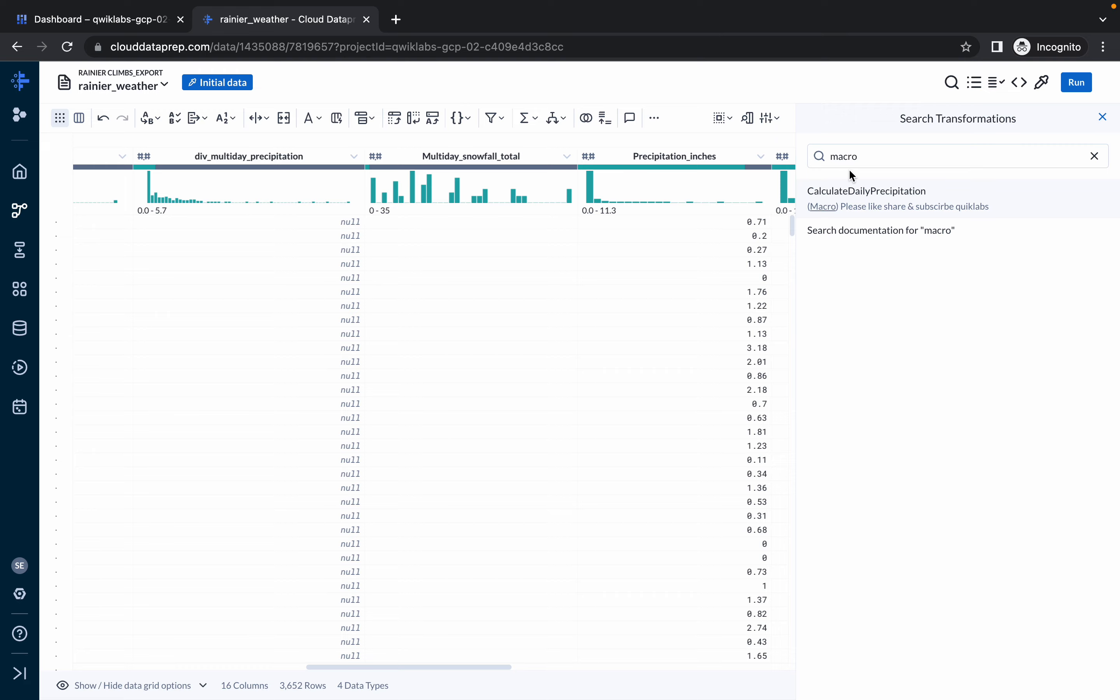
pyautogui.press('BackSpace')
pyautogui.press('BackSpace')
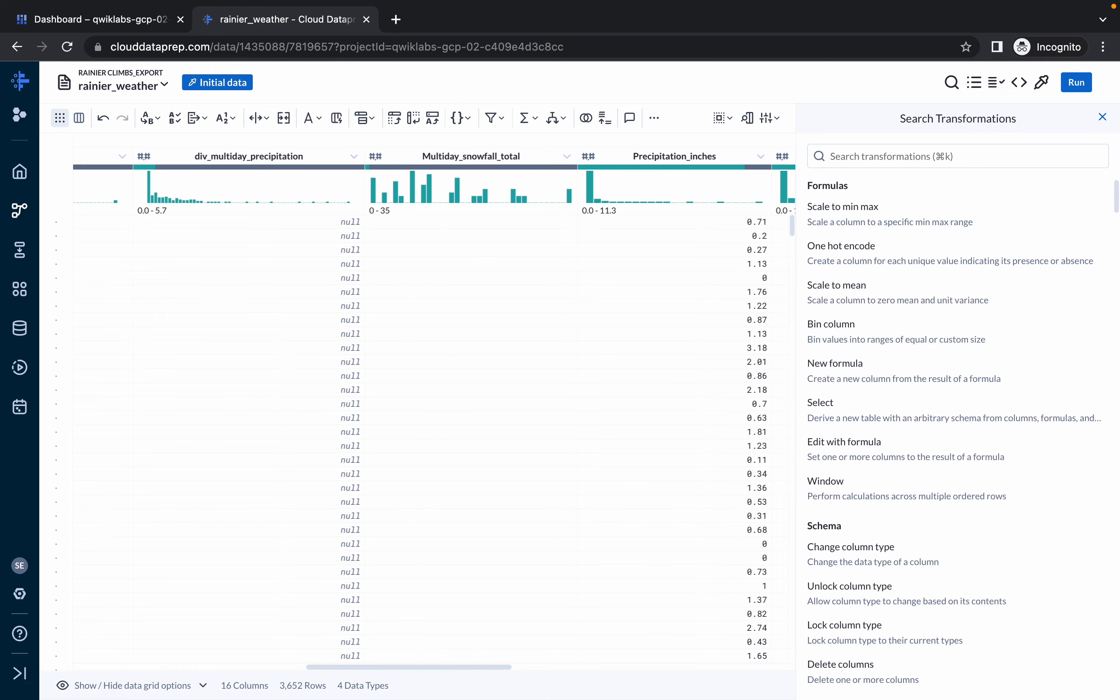
pyautogui.hotkey('ctrl', 'Left')
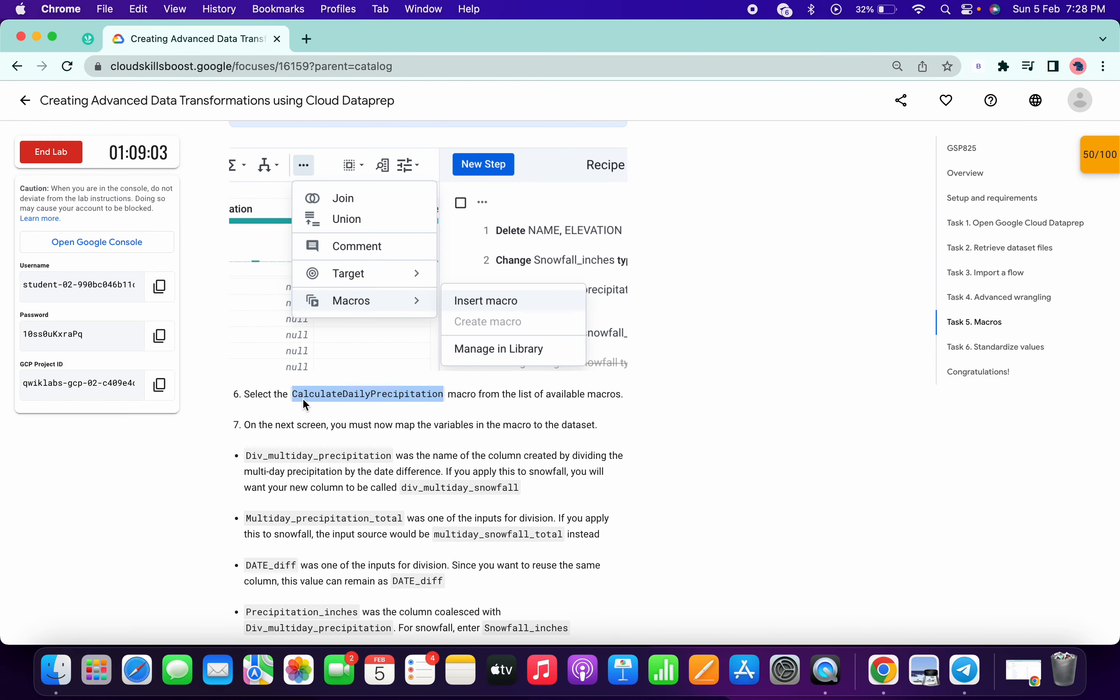
pyautogui.hotkey('ctrl', 'Right')
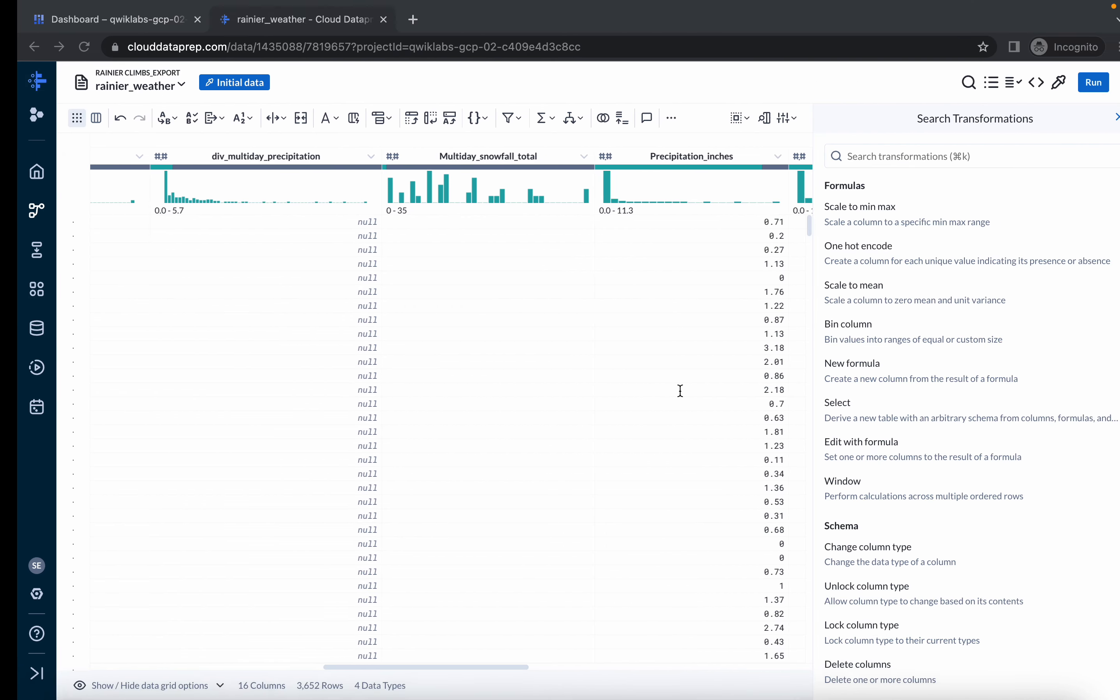
pyautogui.write('calc')
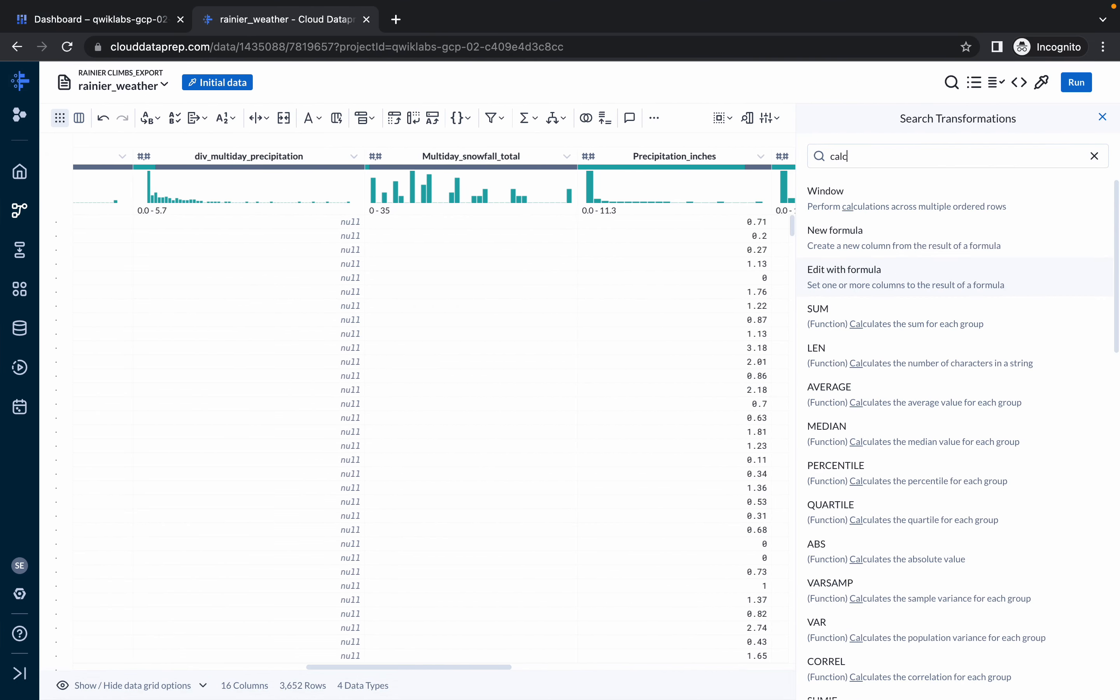
pyautogui.write('lu')
pyautogui.write('ulateda')
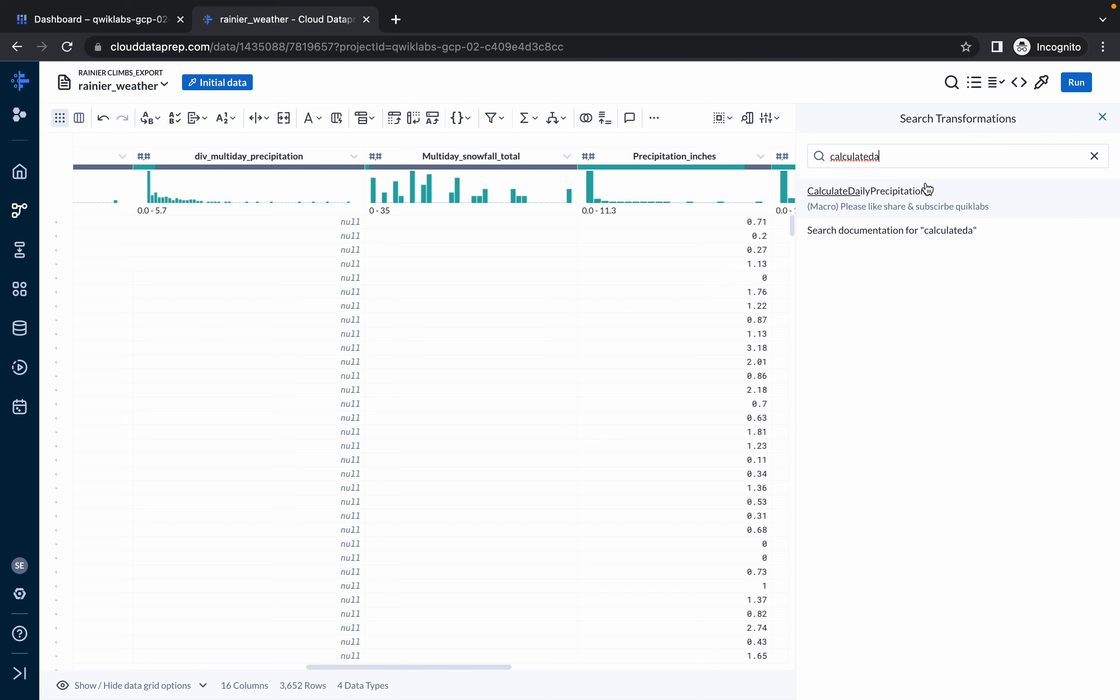
pyautogui.click(828, 194)
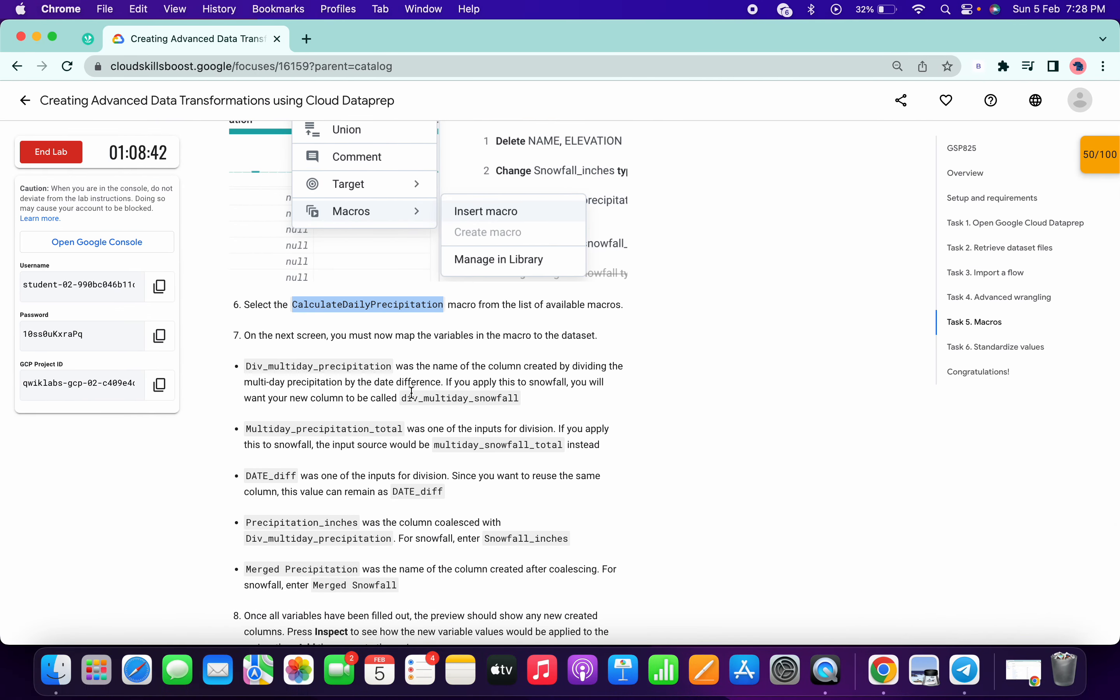
# - Set the macro's div_multiday_precipitation1 input to div_multiday_snowfall, copied from the lab instructions
pyautogui.moveTo(405, 397); pyautogui.dragTo(492, 399)
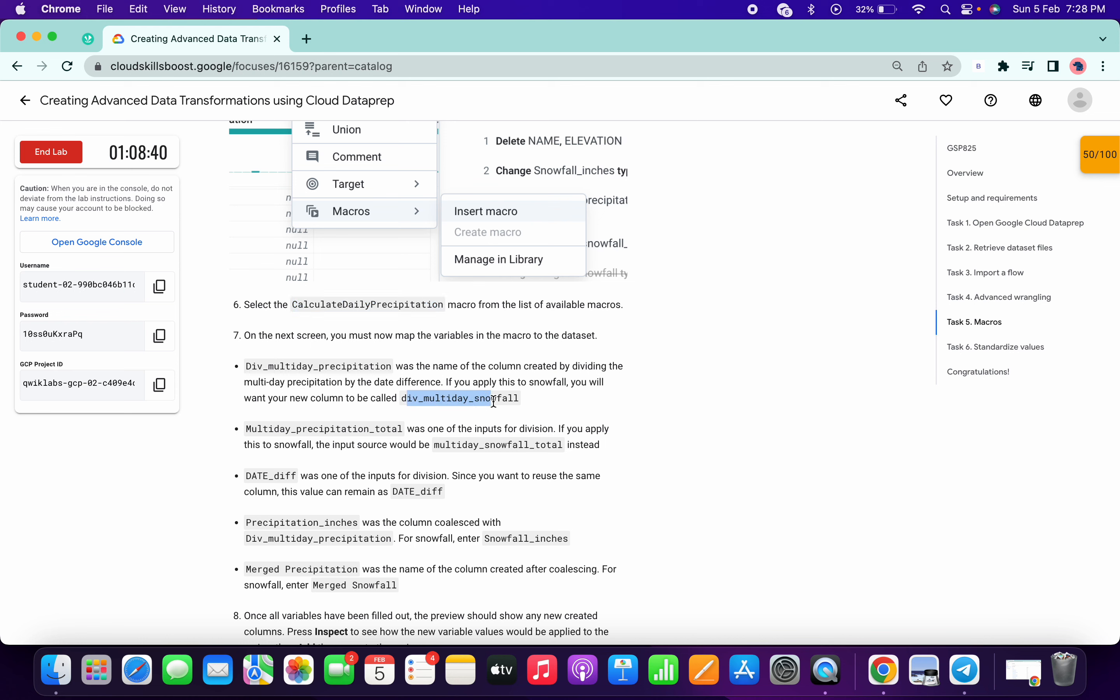
pyautogui.tripleClick(413, 398)
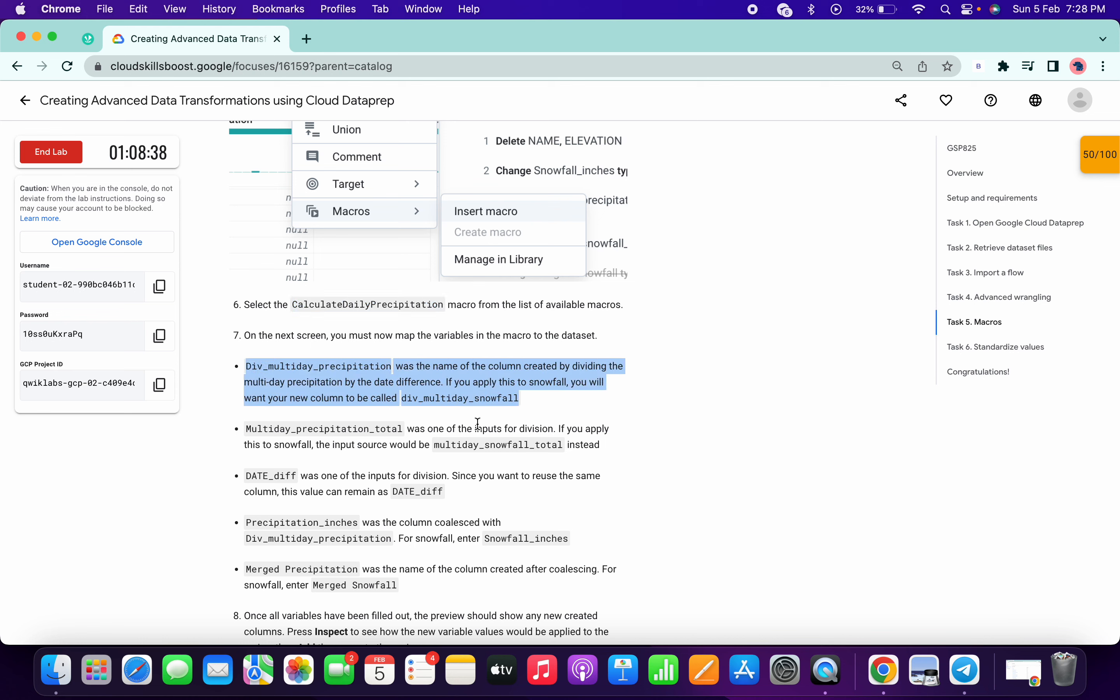
pyautogui.click(530, 414)
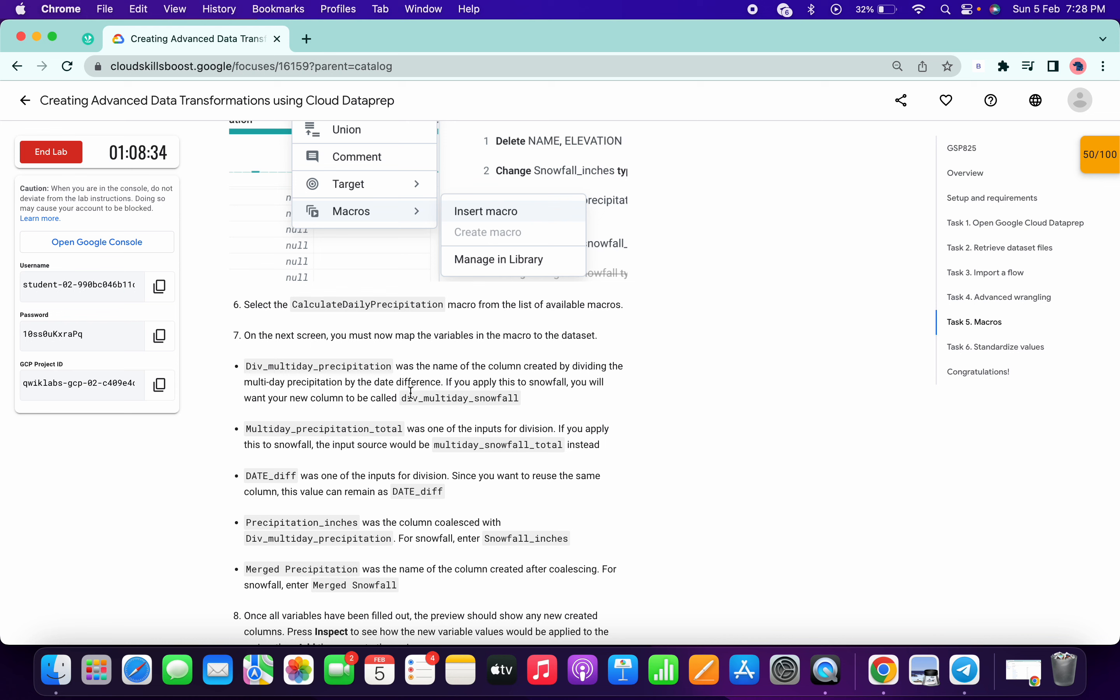
pyautogui.doubleClick(420, 399)
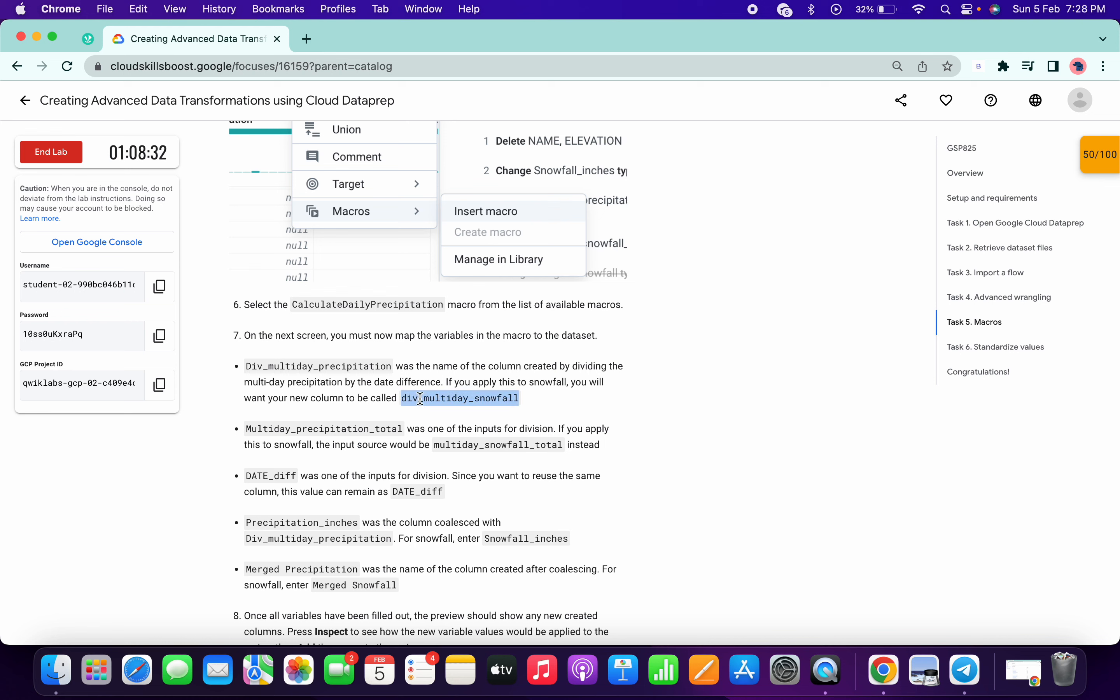
pyautogui.hotkey('ctrl', 'Right')
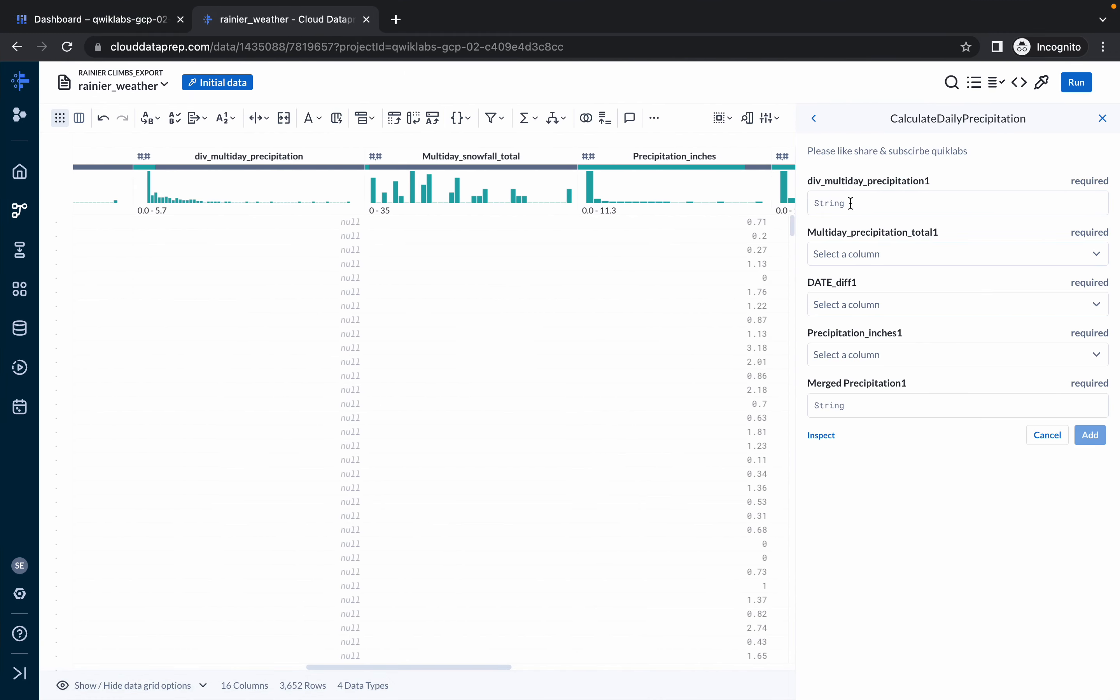
pyautogui.click(851, 203)
pyautogui.press('super+v')
# - Map the macro's Multiday_precipitation_total1 input to the Multiday_snowfall_total column, using the name given in the lab instructions
pyautogui.hotkey('ctrl', 'Left')
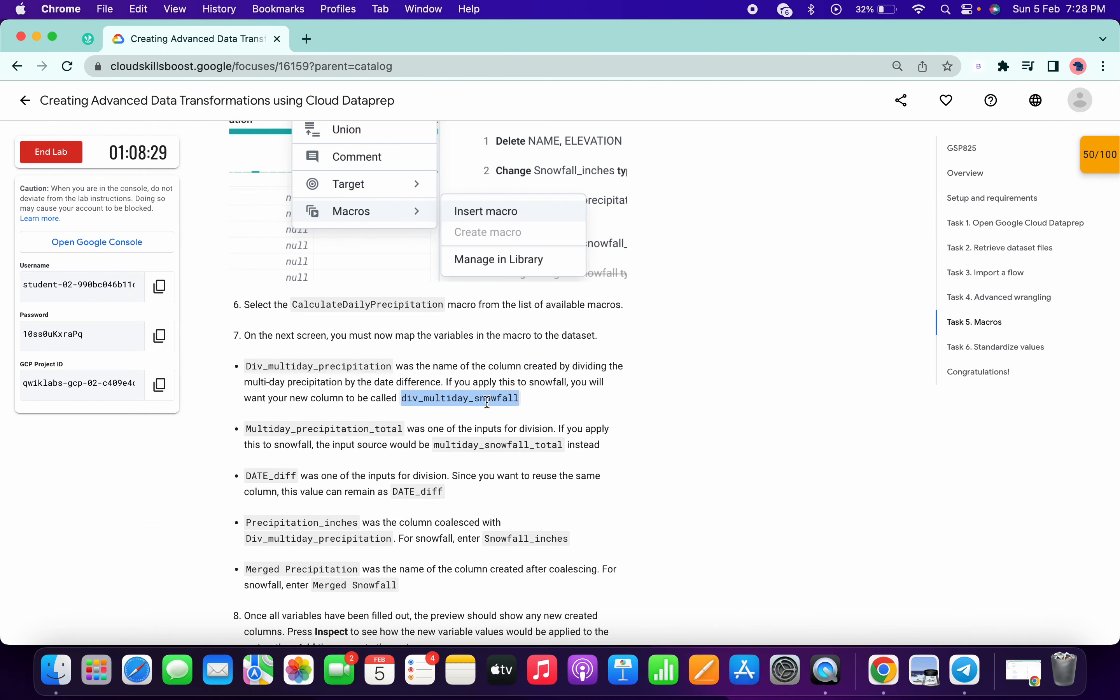
pyautogui.doubleClick(460, 447)
pyautogui.press('super+c')
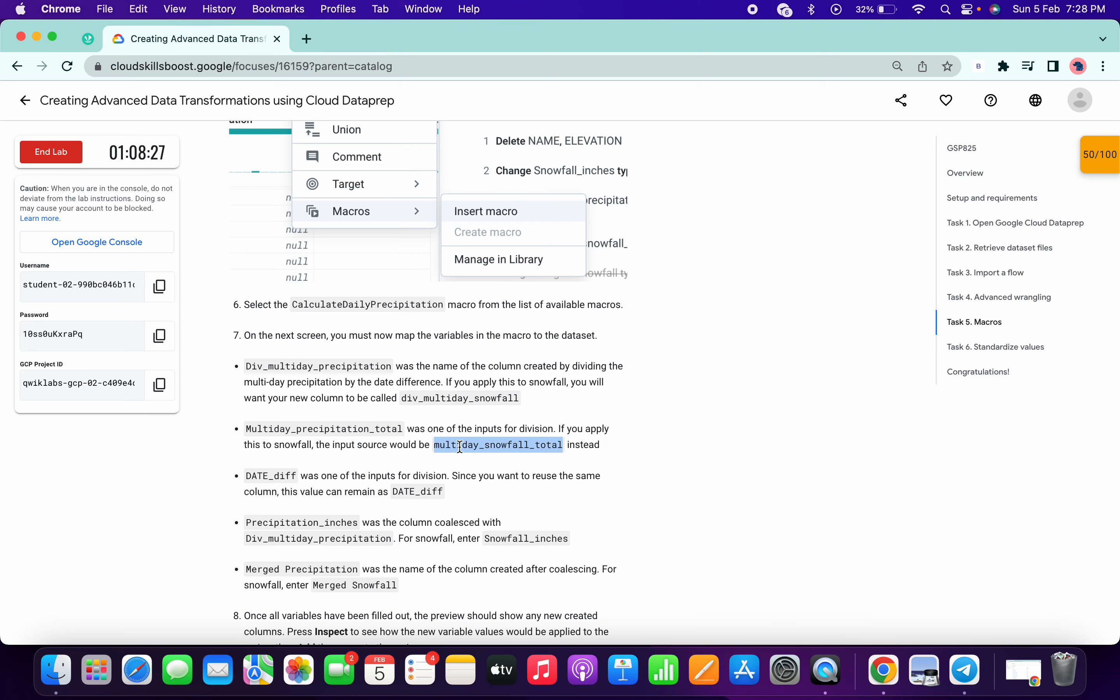
pyautogui.hotkey('ctrl', 'Right')
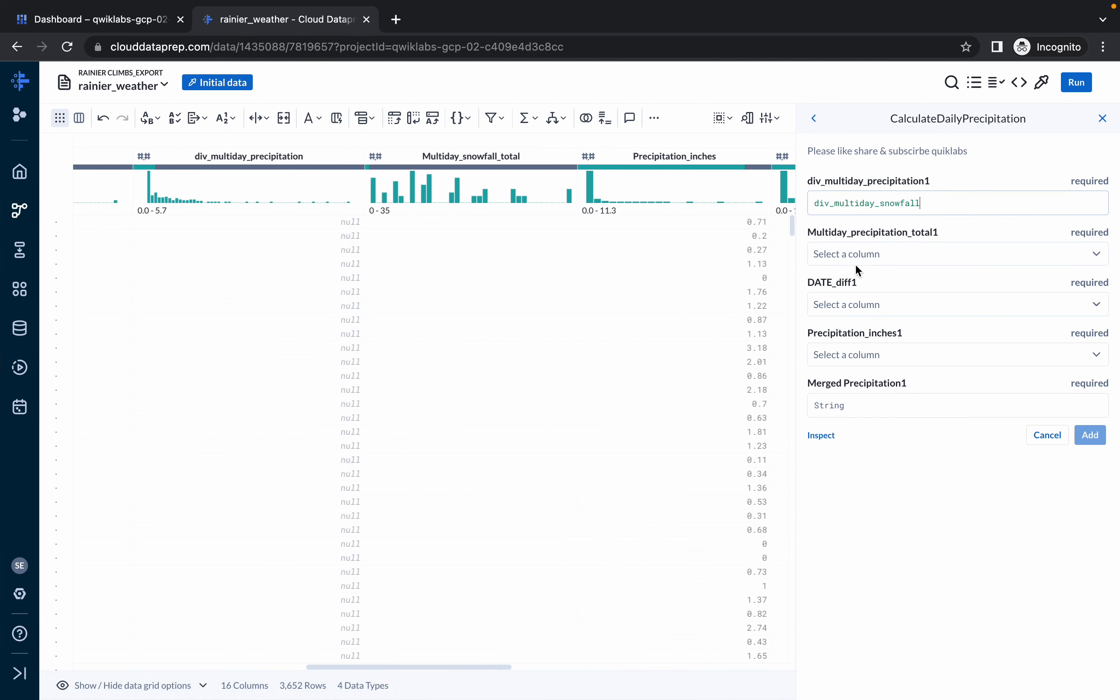
pyautogui.click(854, 261)
pyautogui.press('super+v')
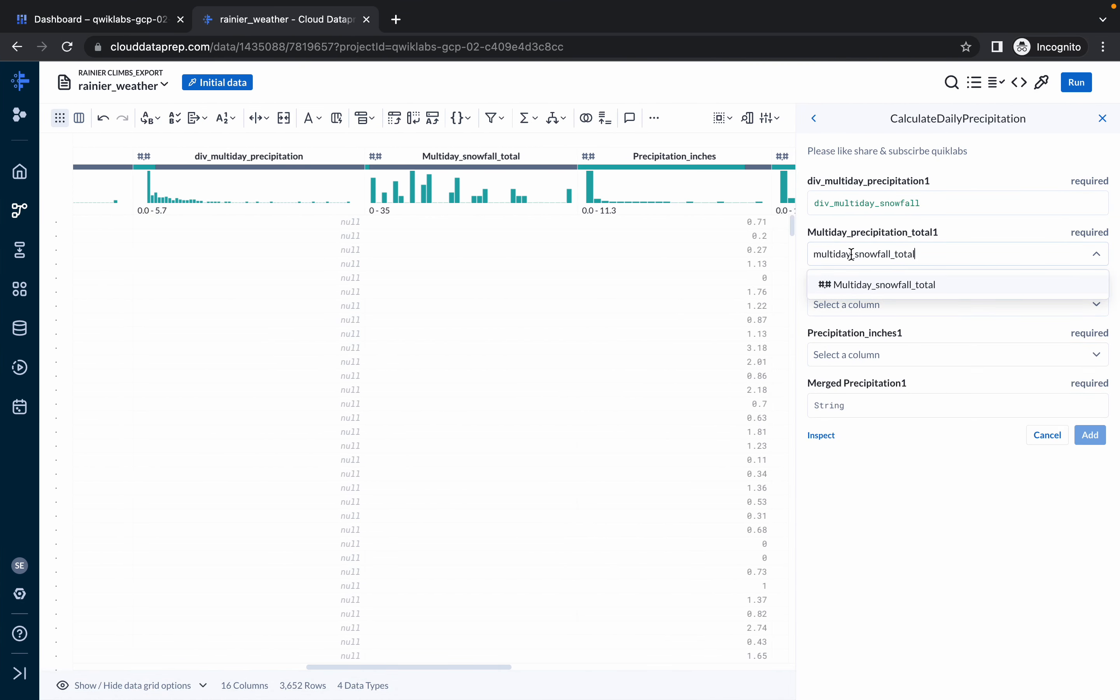
pyautogui.click(877, 285)
# - Try to map the macro's DATE_diff1 input to the DATE_diff column, using the name copied from the lab instructions
pyautogui.hotkey('ctrl', 'Left')
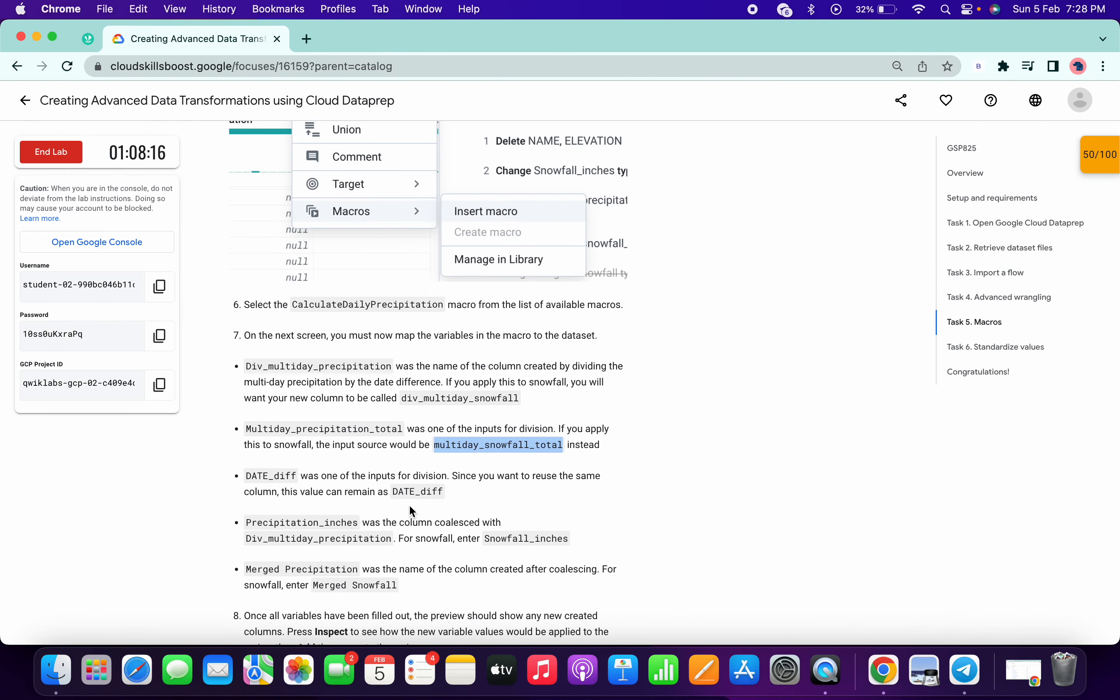
pyautogui.doubleClick(401, 493)
pyautogui.press('super+c')
pyautogui.hotkey('ctrl', 'Right')
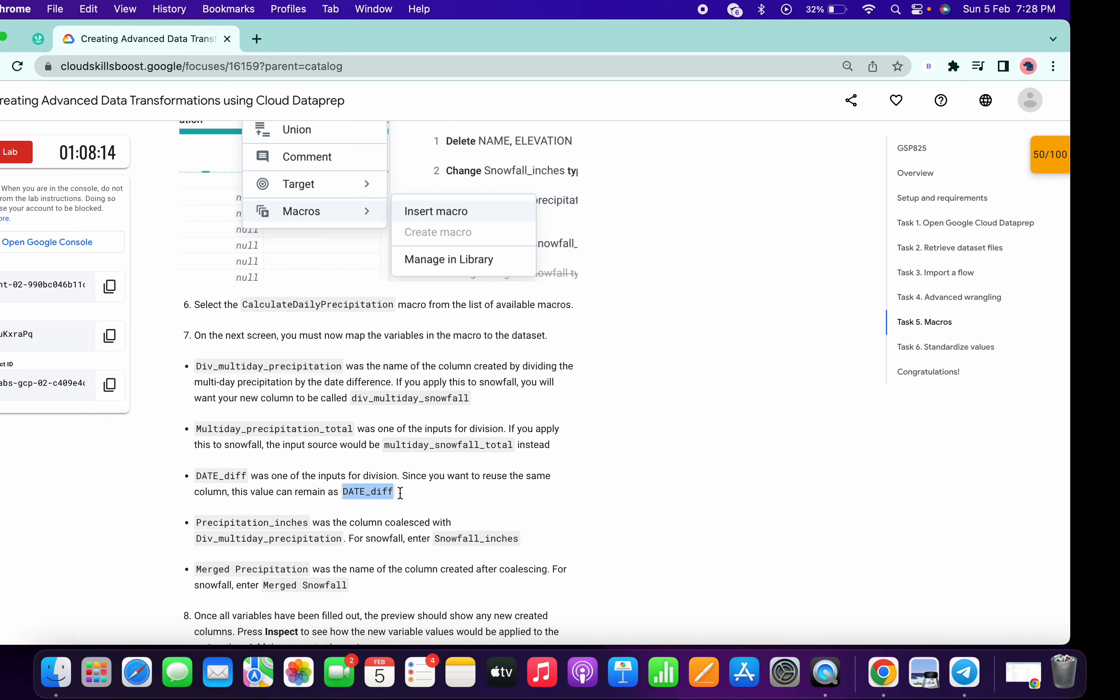
pyautogui.click(901, 310)
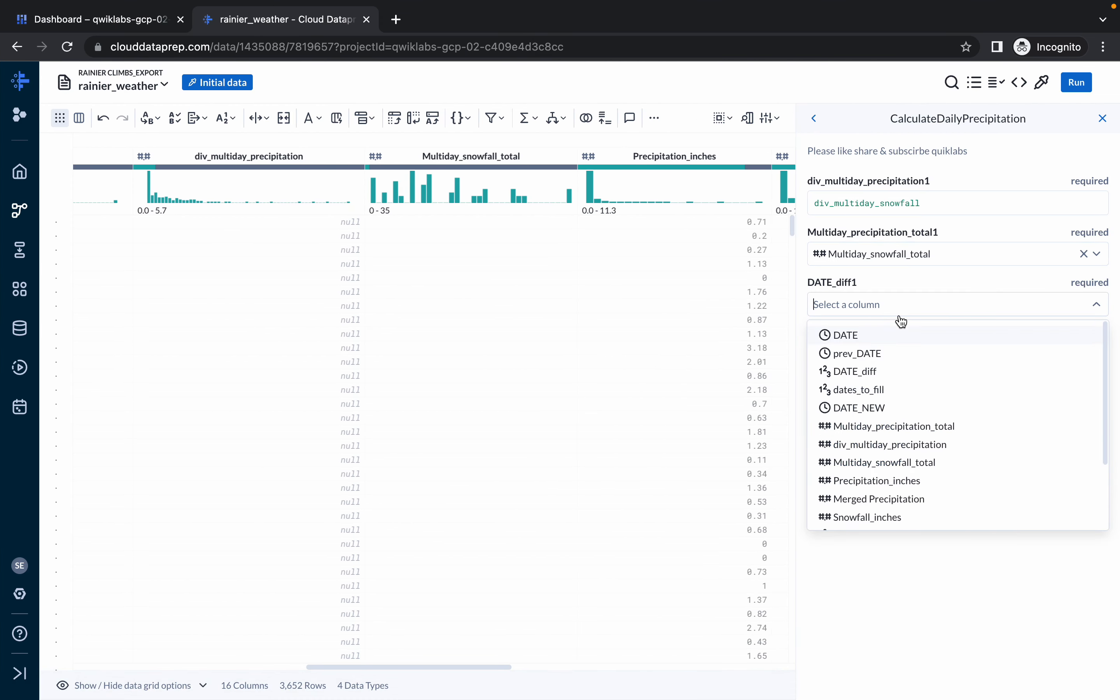
pyautogui.press('super+v')
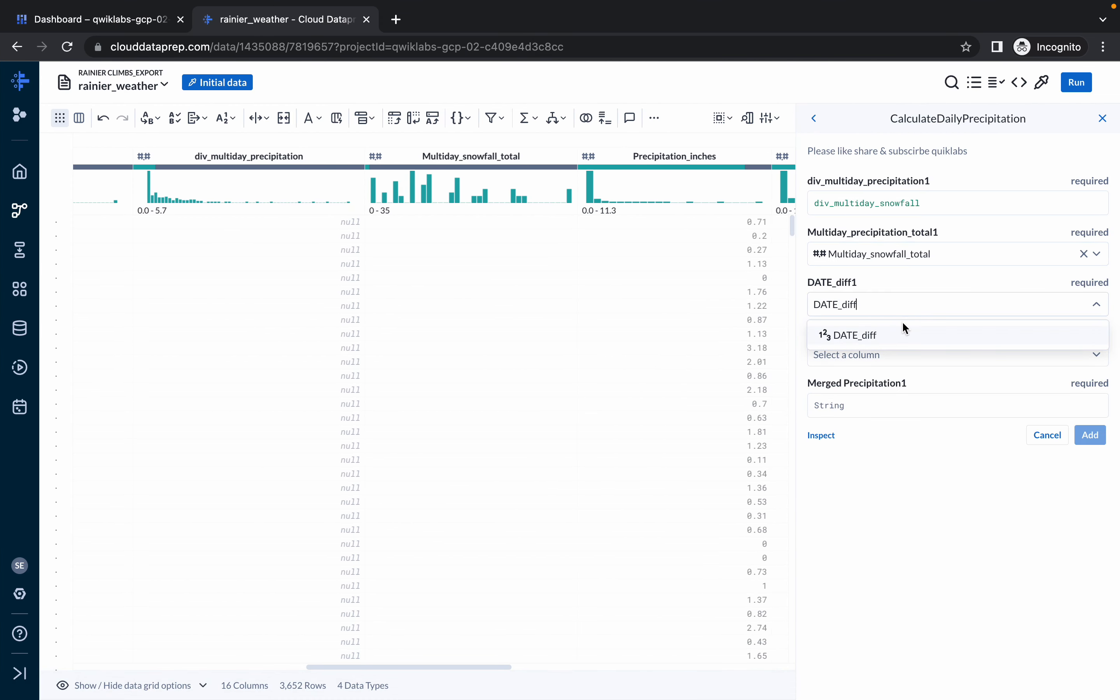
pyautogui.click(902, 322)
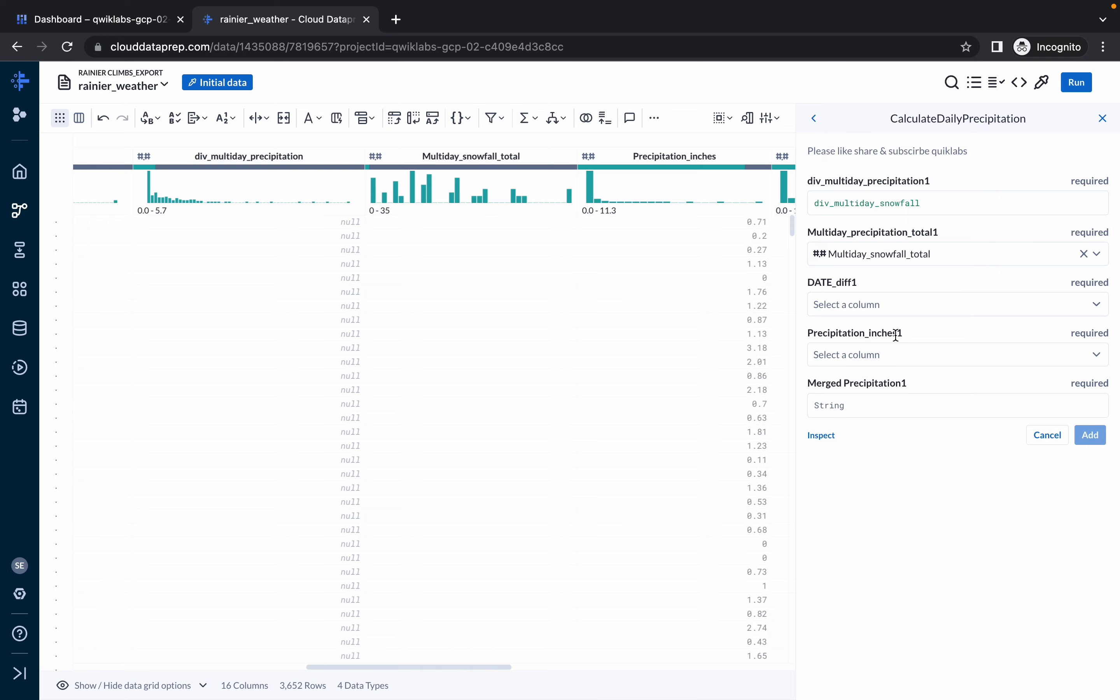
# - Map the macro's Precipitation_inches1 input to the Snowfall_inches column, using the name copied from the lab instructions
pyautogui.hotkey('ctrl', 'Left')
pyautogui.scroll(-2, 423, 435)
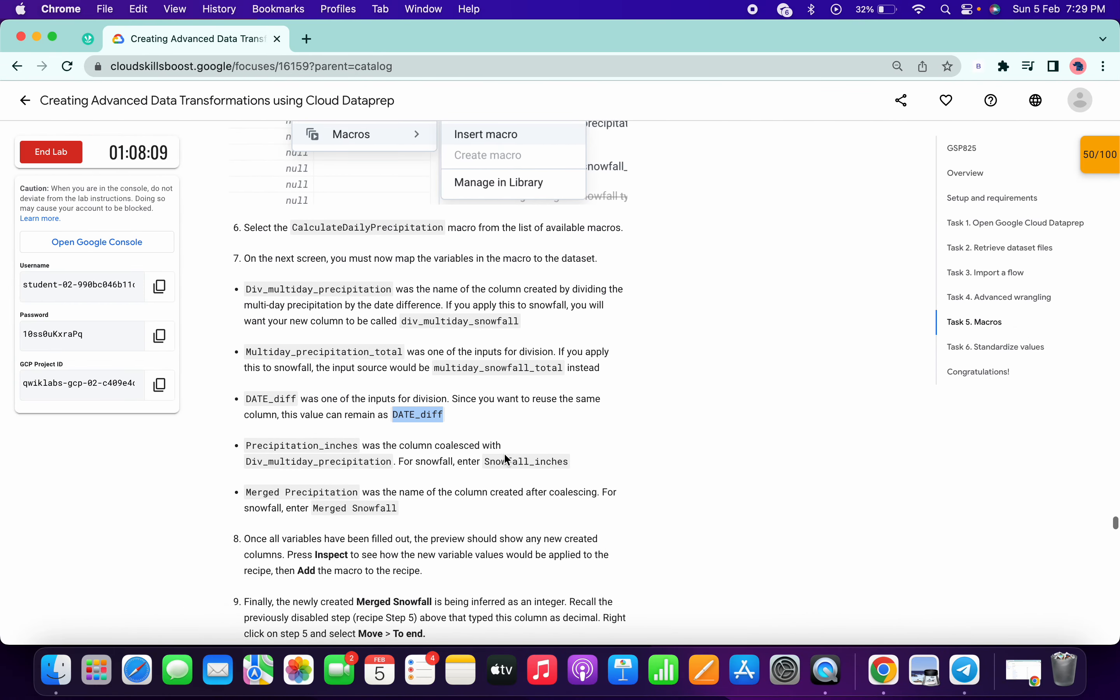
pyautogui.doubleClick(507, 459)
pyautogui.press('super+c')
pyautogui.hotkey('ctrl', 'Right')
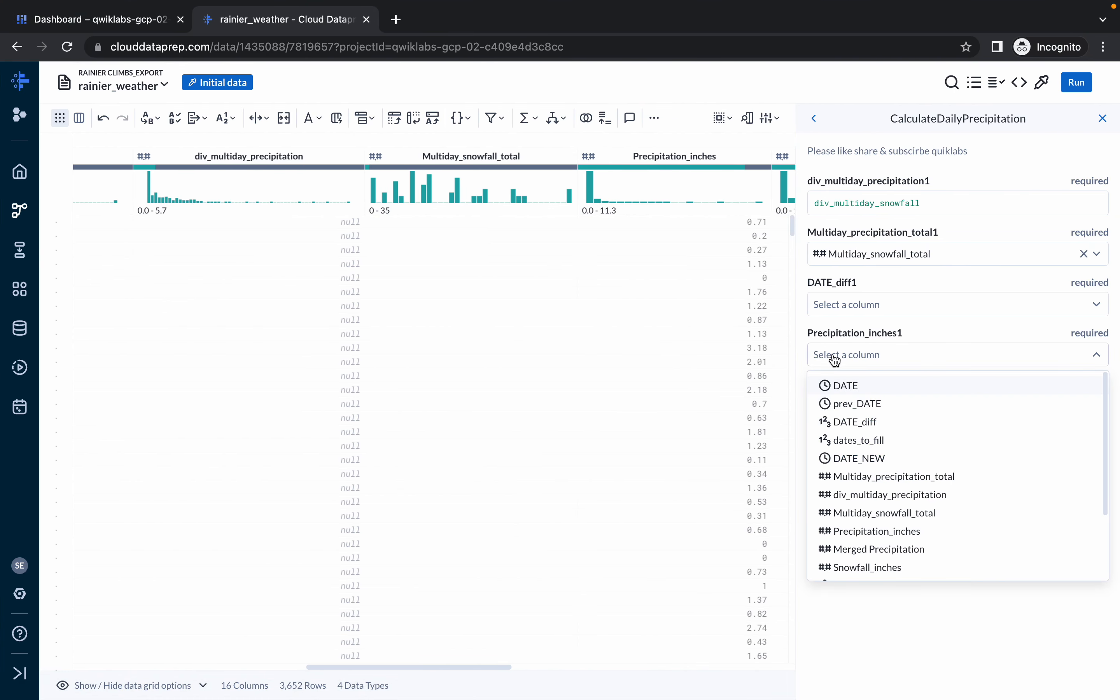
pyautogui.press('super+v')
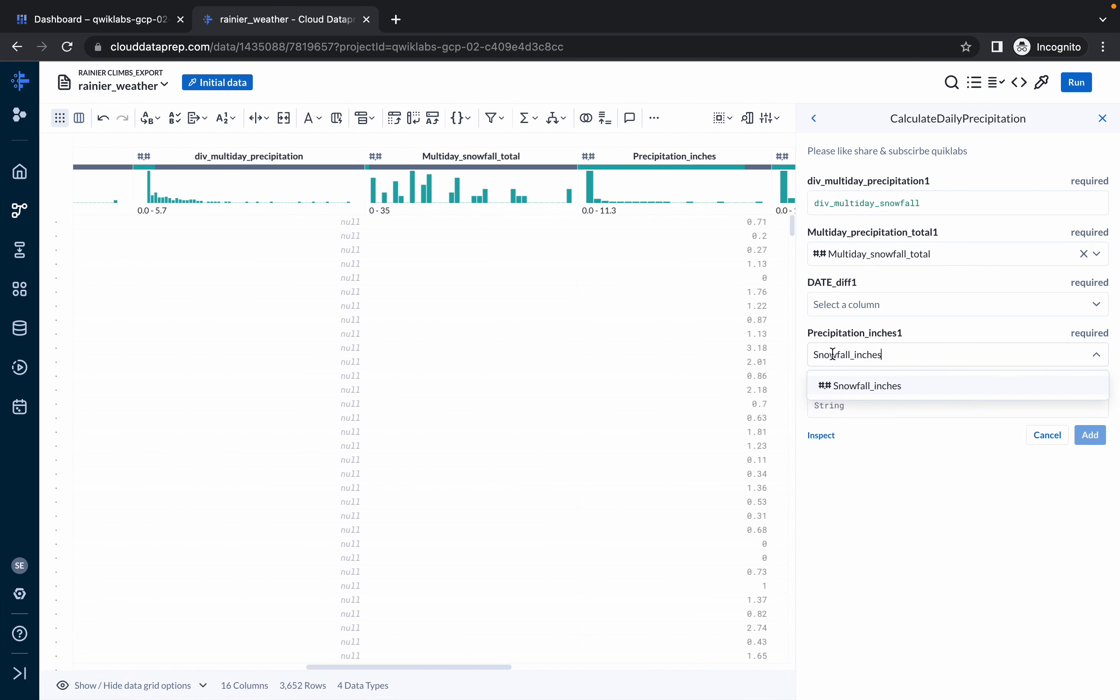
pyautogui.click(870, 385)
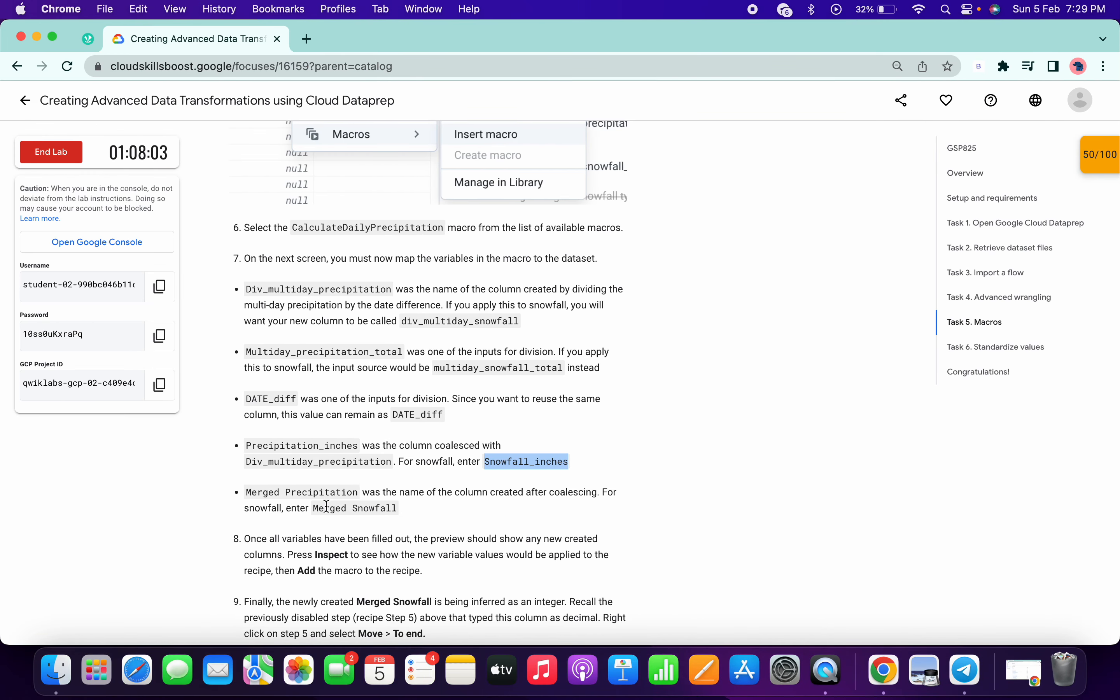
# - Set the macro's Merged Precipitation1 input to Merged Snowfall, copied from the lab instructions
pyautogui.click(315, 511)
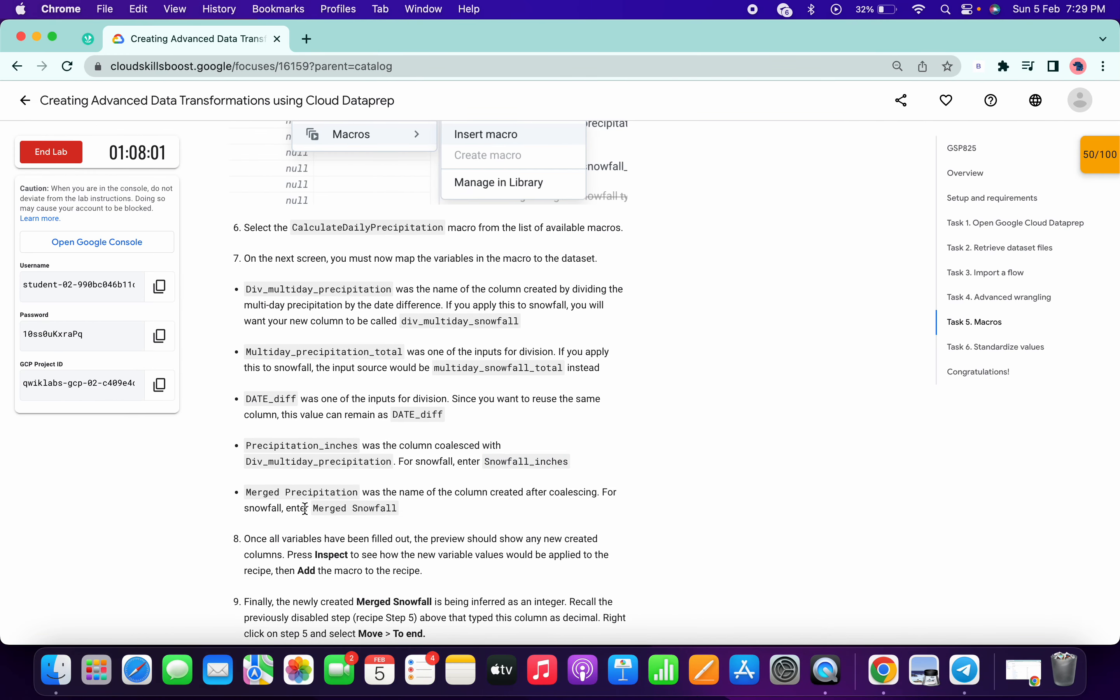
pyautogui.moveTo(313, 507); pyautogui.dragTo(397, 511)
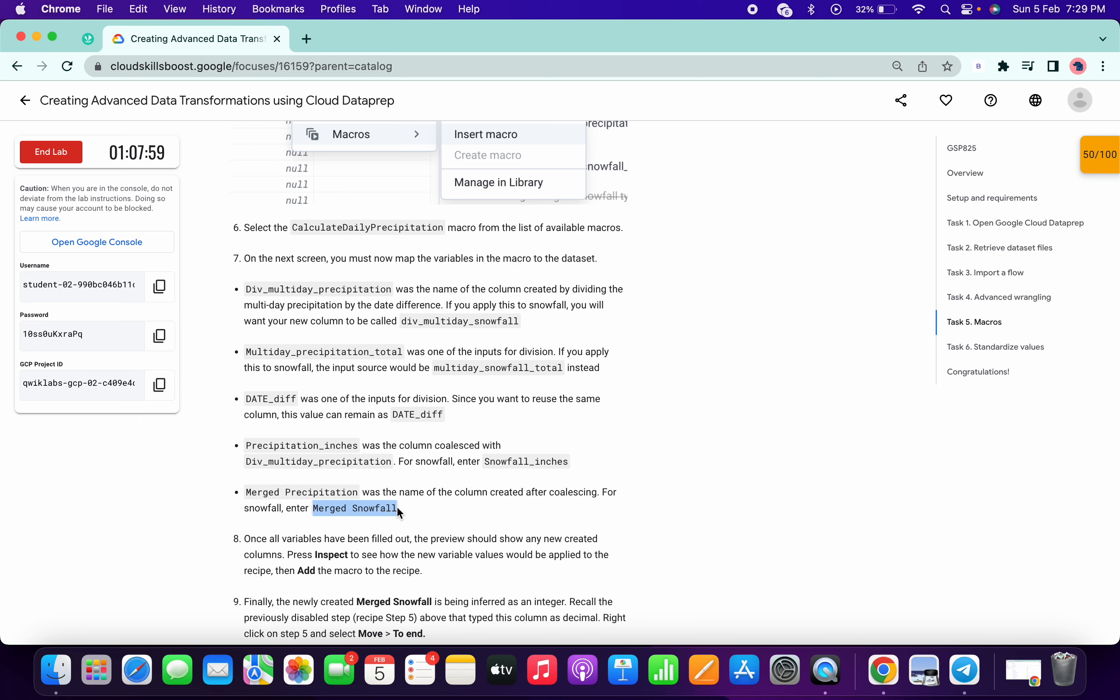
pyautogui.press('super+c')
pyautogui.hotkey('ctrl', 'Right')
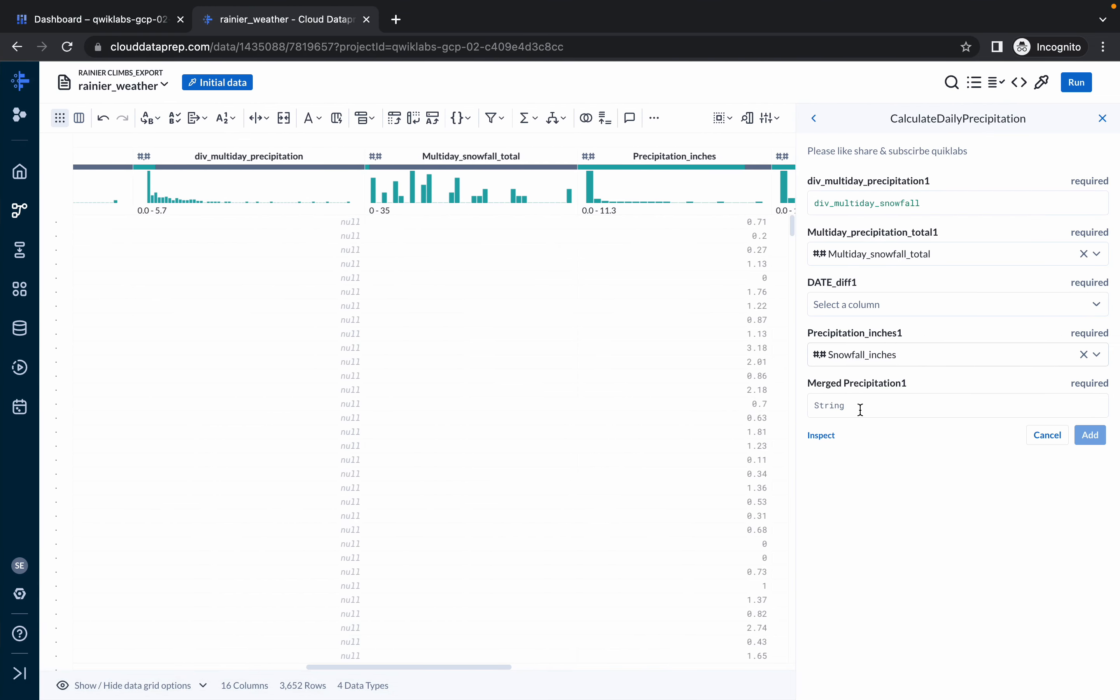
pyautogui.click(860, 409)
pyautogui.press('super+v')
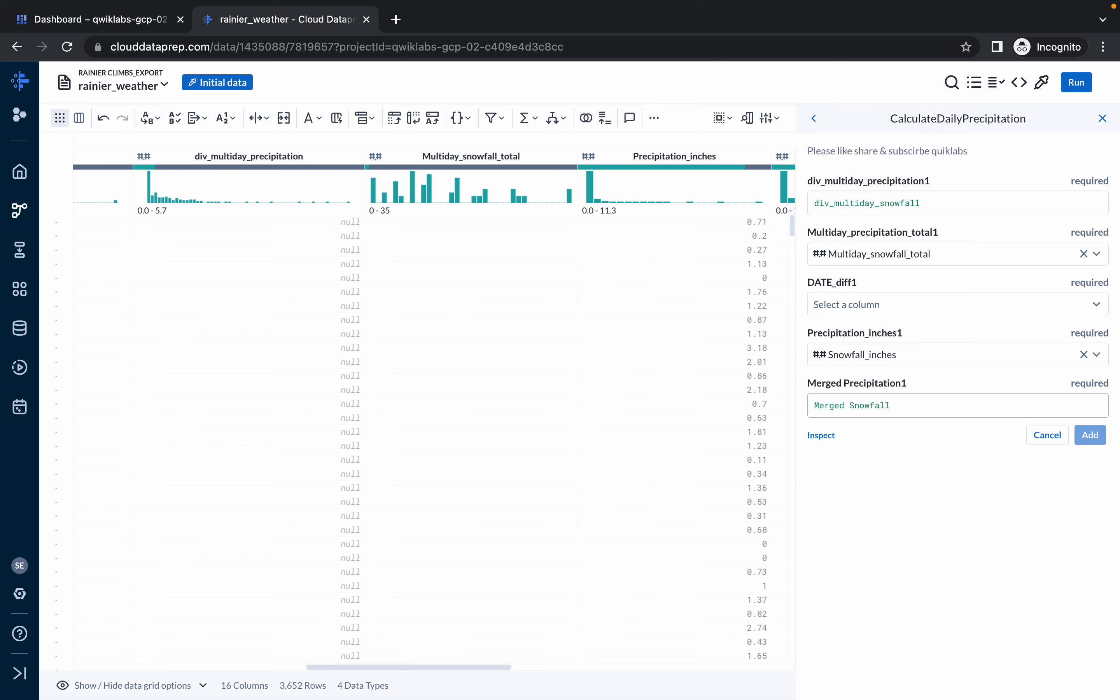
pyautogui.click(946, 453)
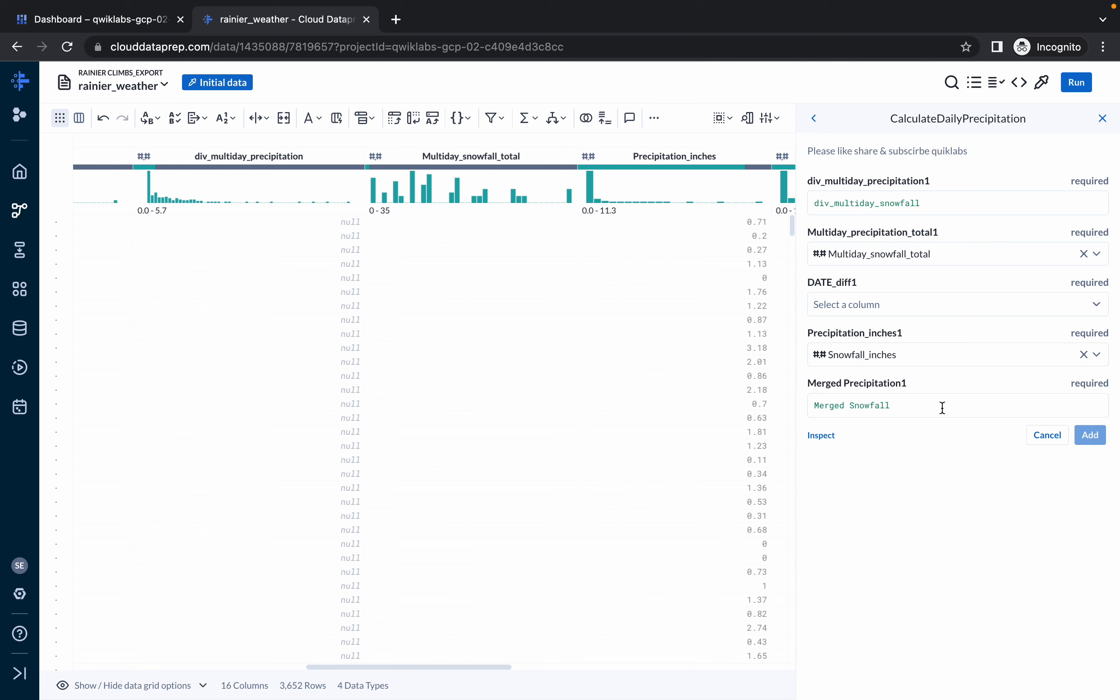
# - Map the macro's empty DATE_diff1 input to the DATE_diff column and add the macro to the recipe
pyautogui.click(916, 356)
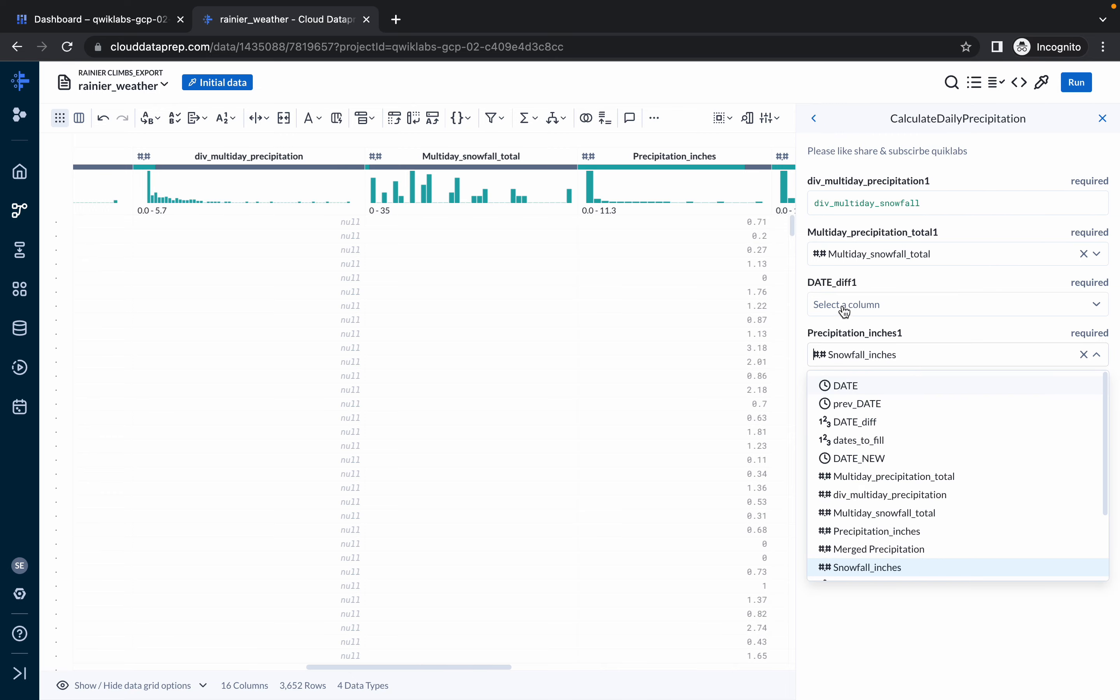
pyautogui.hotkey('ctrl', 'Left')
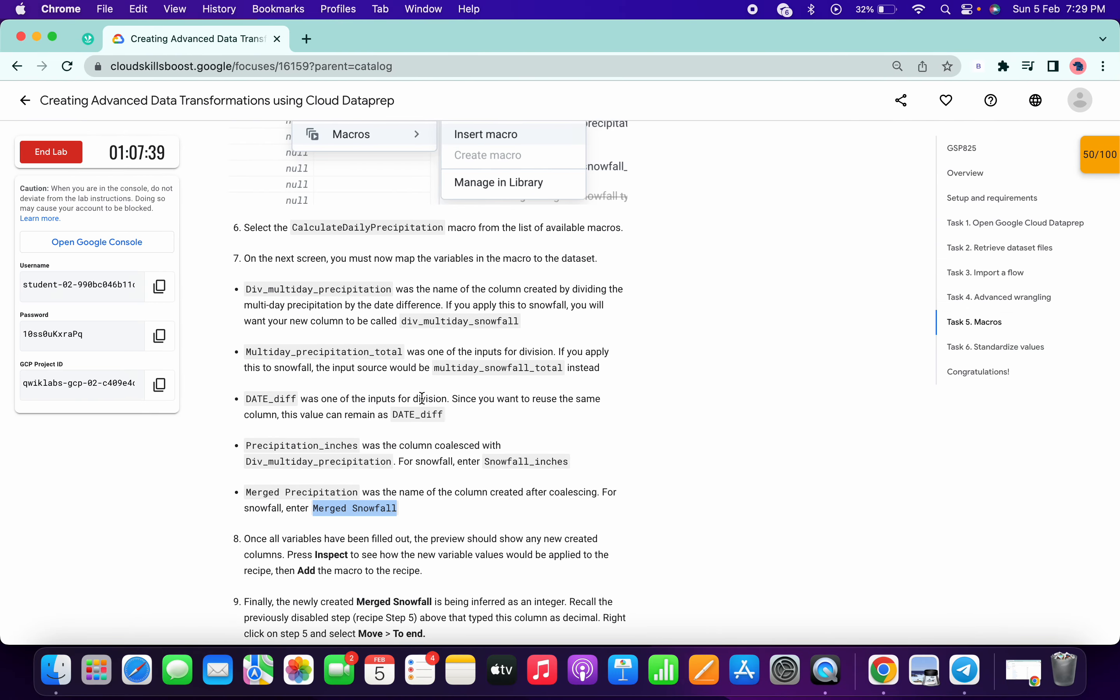
pyautogui.doubleClick(412, 416)
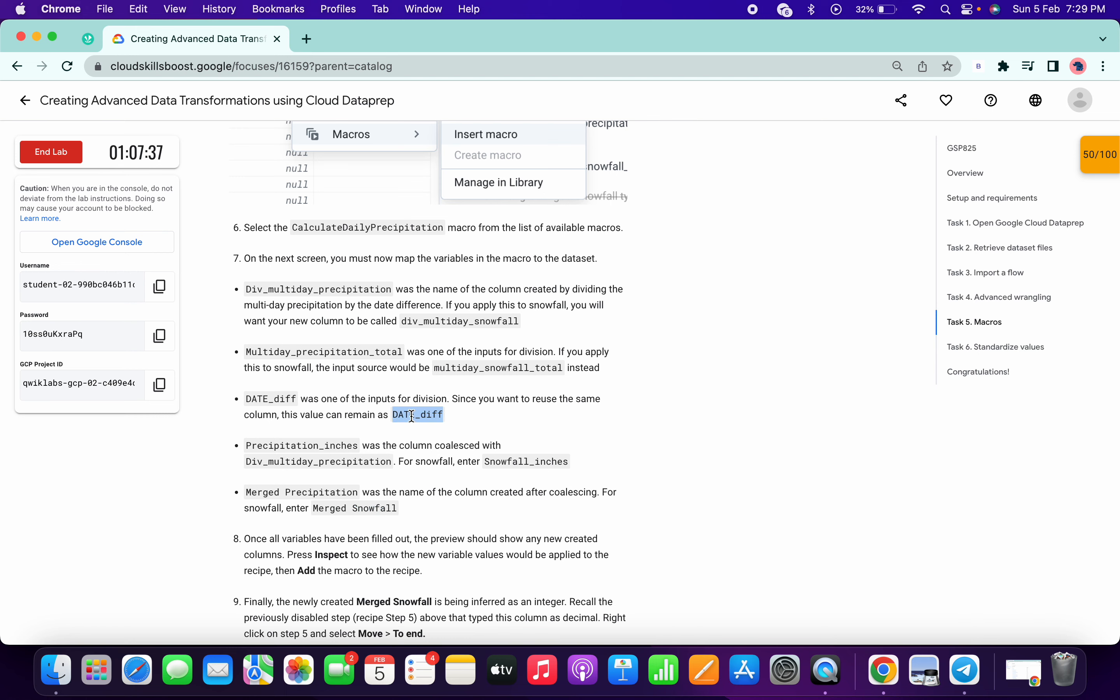
pyautogui.hotkey('ctrl', 'Right')
pyautogui.click(834, 304)
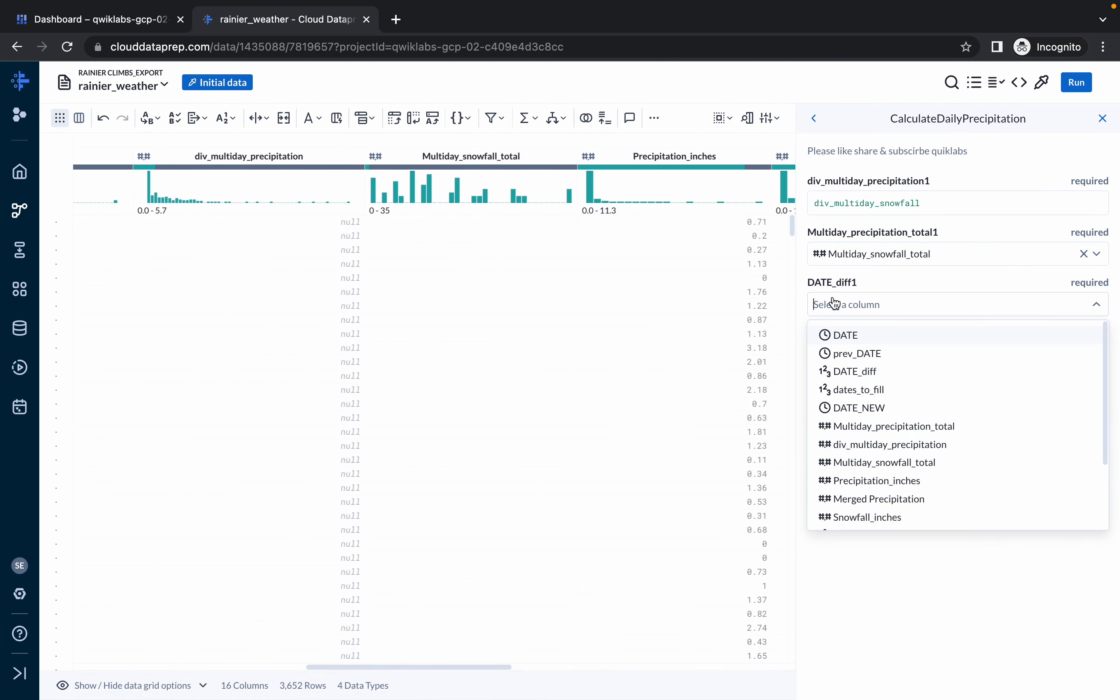
pyautogui.hotkey('ctrl', 'v')
pyautogui.click(870, 337)
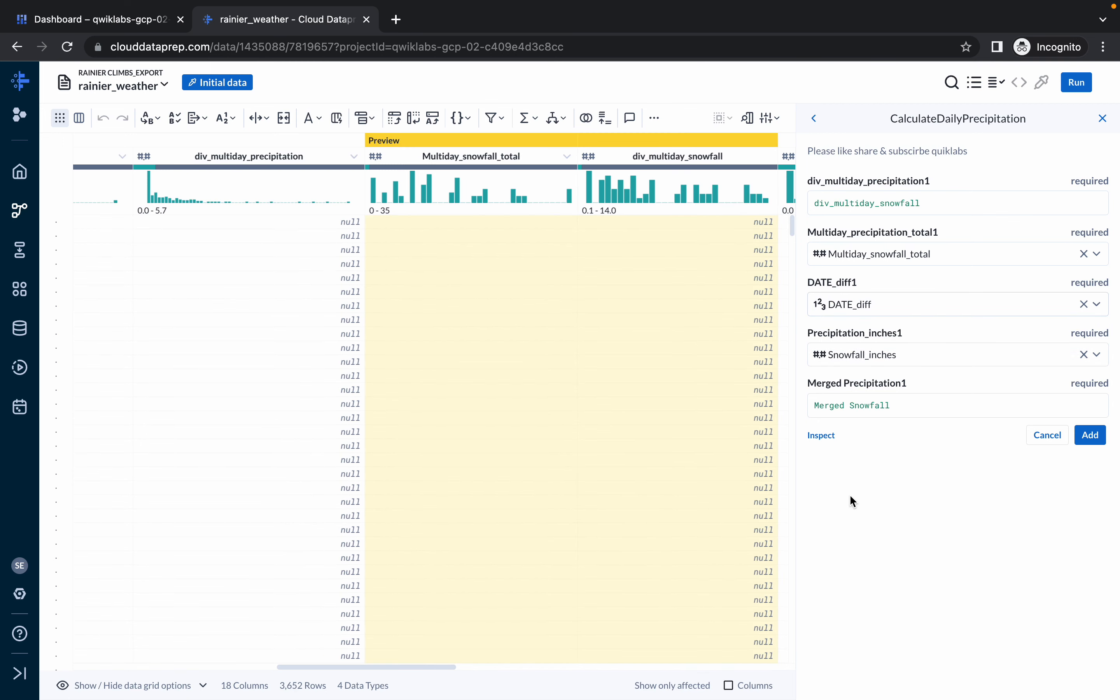
pyautogui.click(1092, 443)
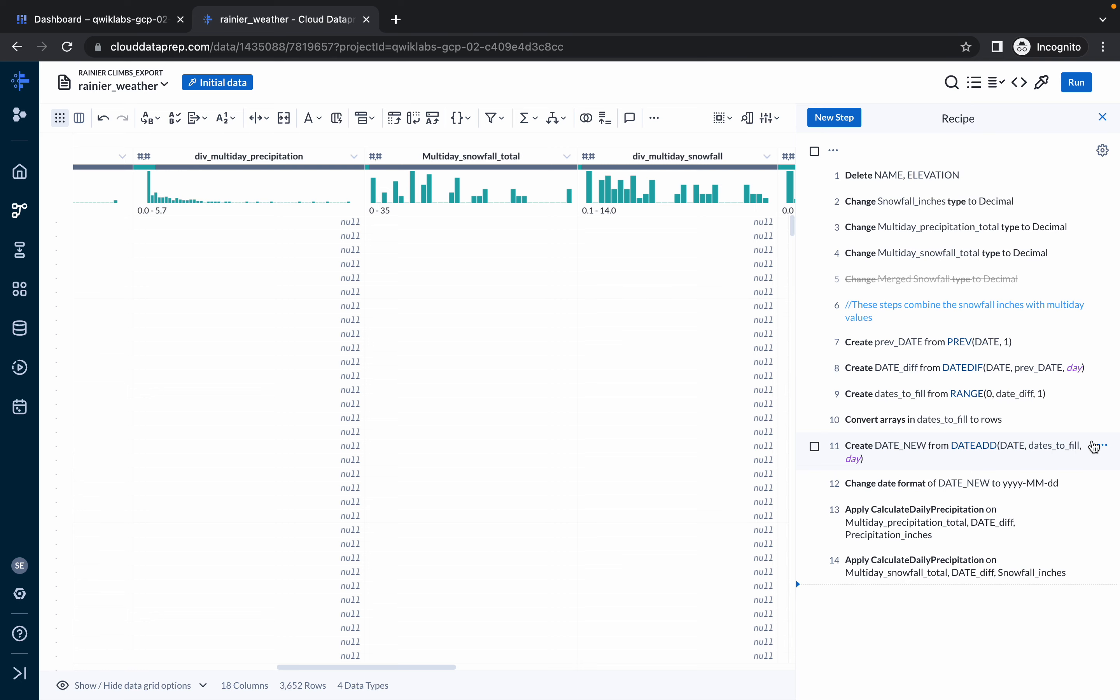
# - Following the lab instructions, move the disabled step changing Merged Snowfall's type to Decimal to the end of the recipe and enable it
pyautogui.hotkey('ctrl', 'Left')
pyautogui.scroll(-5, 640, 354)
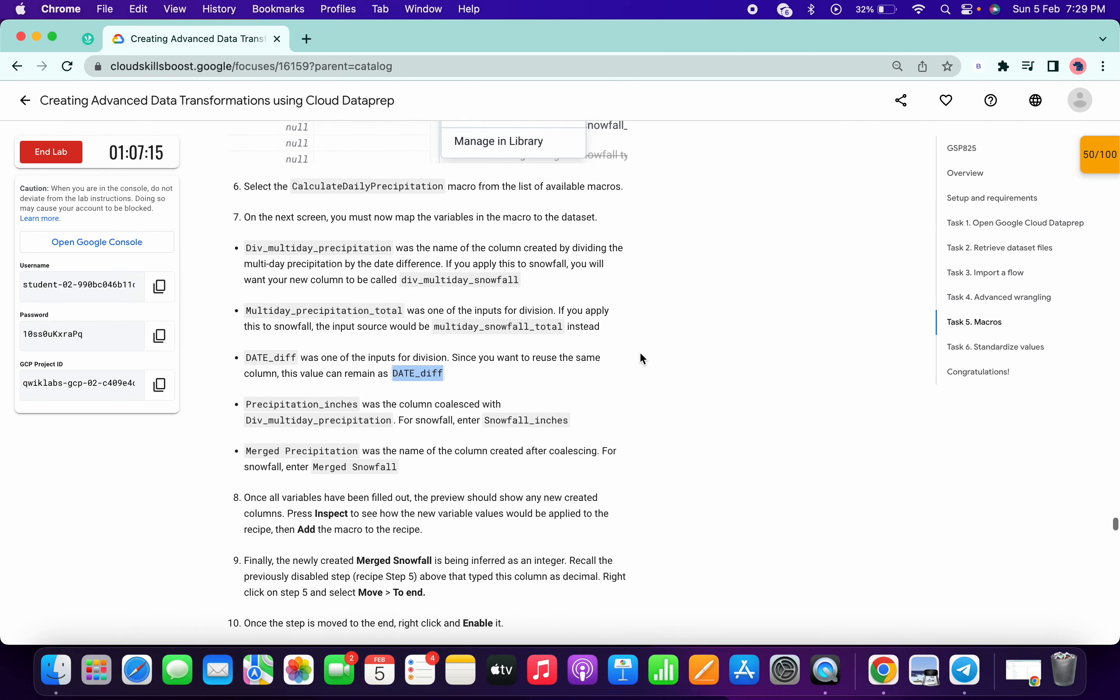
pyautogui.scroll(-2, 452, 342)
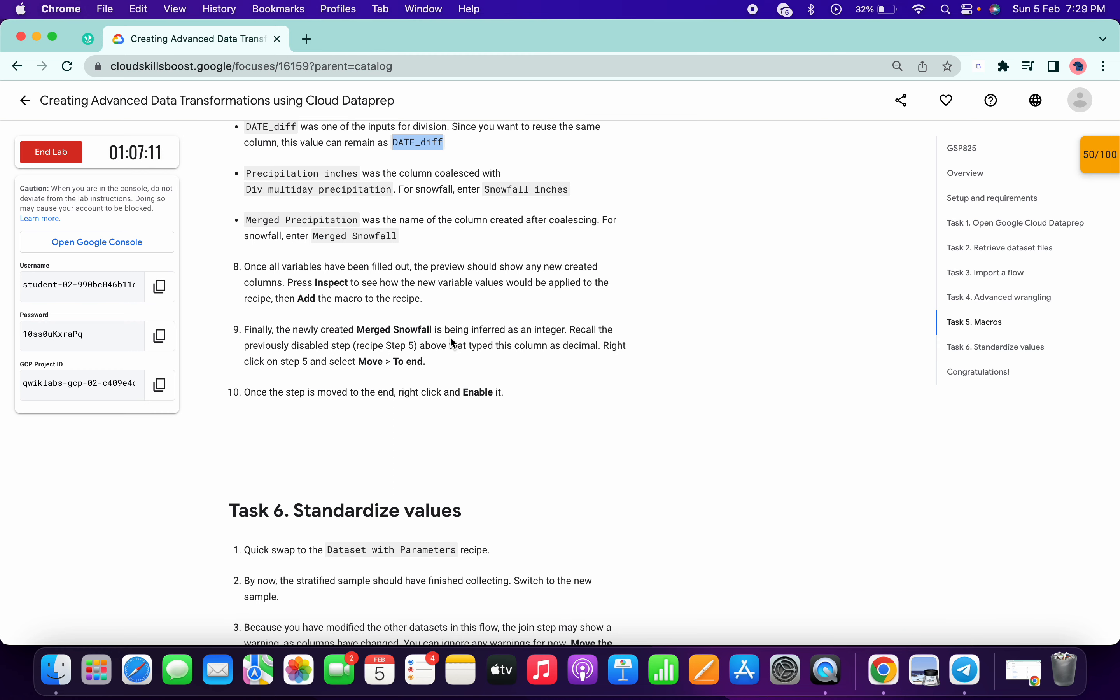
pyautogui.hotkey('ctrl', 'Right')
pyautogui.hotkey('ctrl', 'Left')
pyautogui.moveTo(279, 361); pyautogui.dragTo(356, 367)
pyautogui.hotkey('ctrl', 'Right')
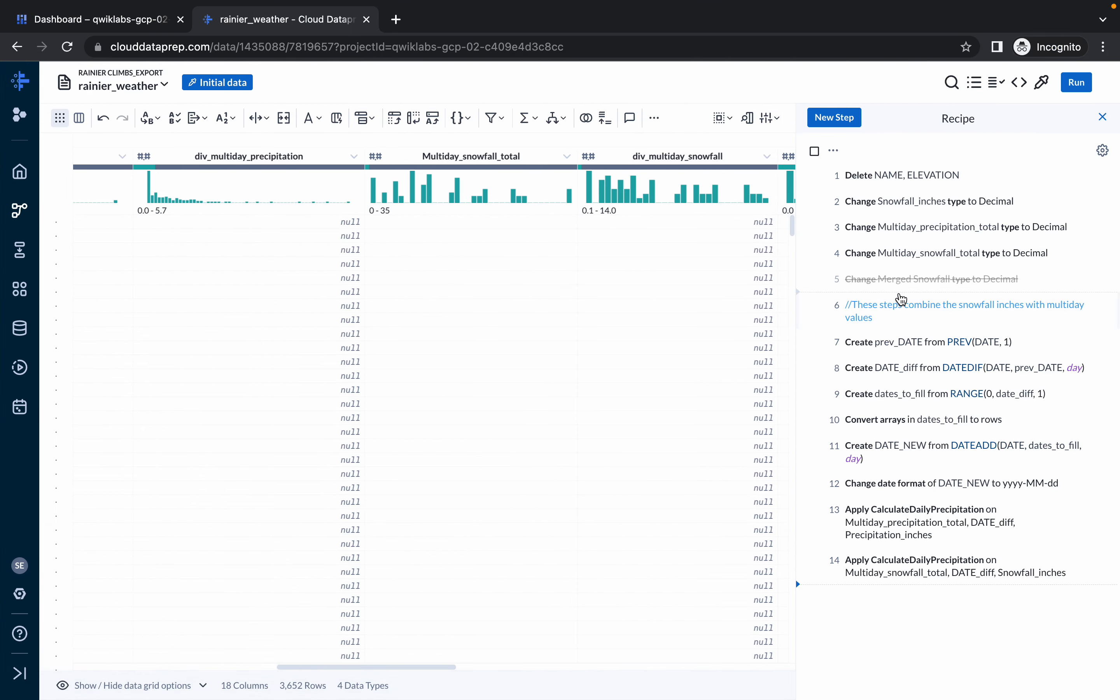
pyautogui.rightClick(883, 280)
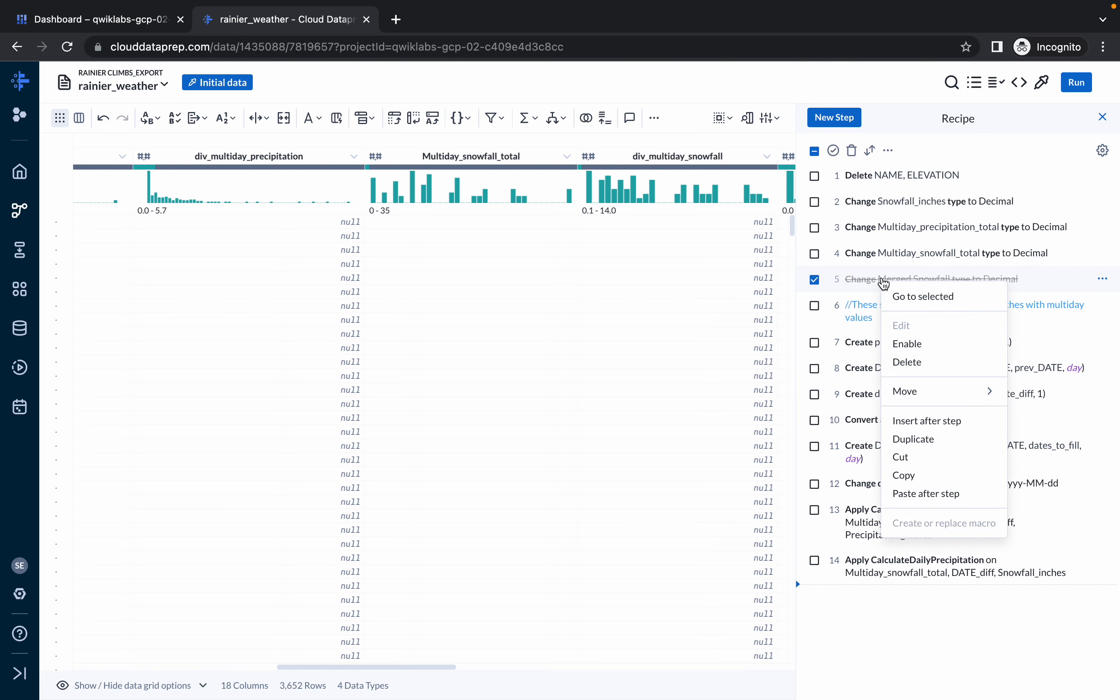
pyautogui.moveTo(918, 394)
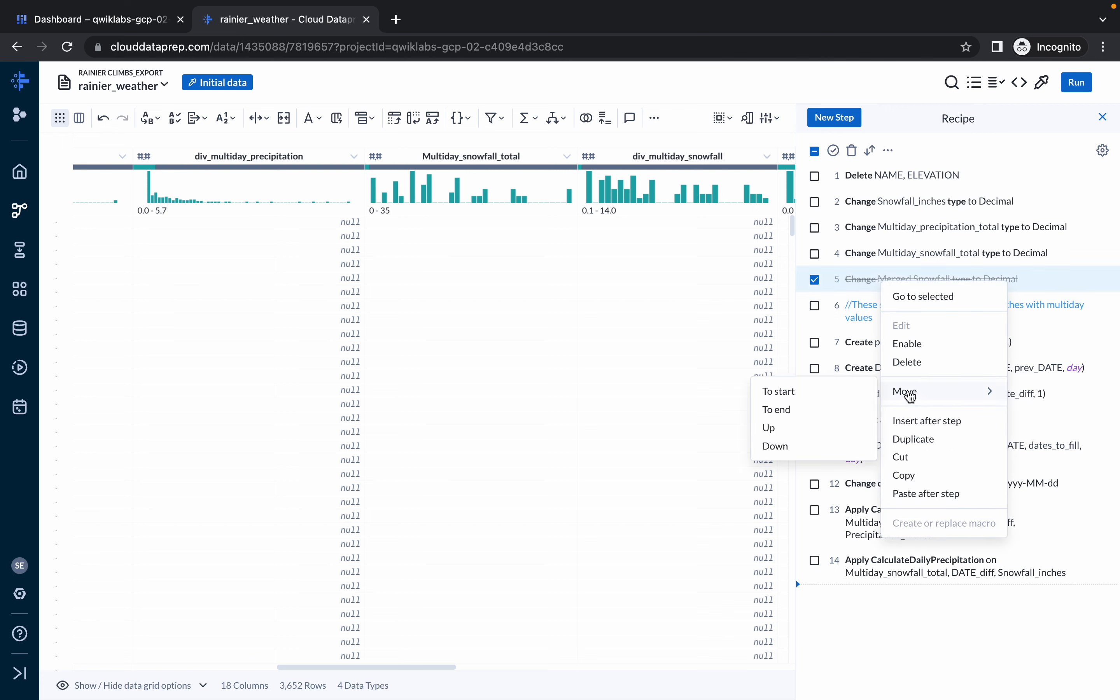
pyautogui.click(786, 411)
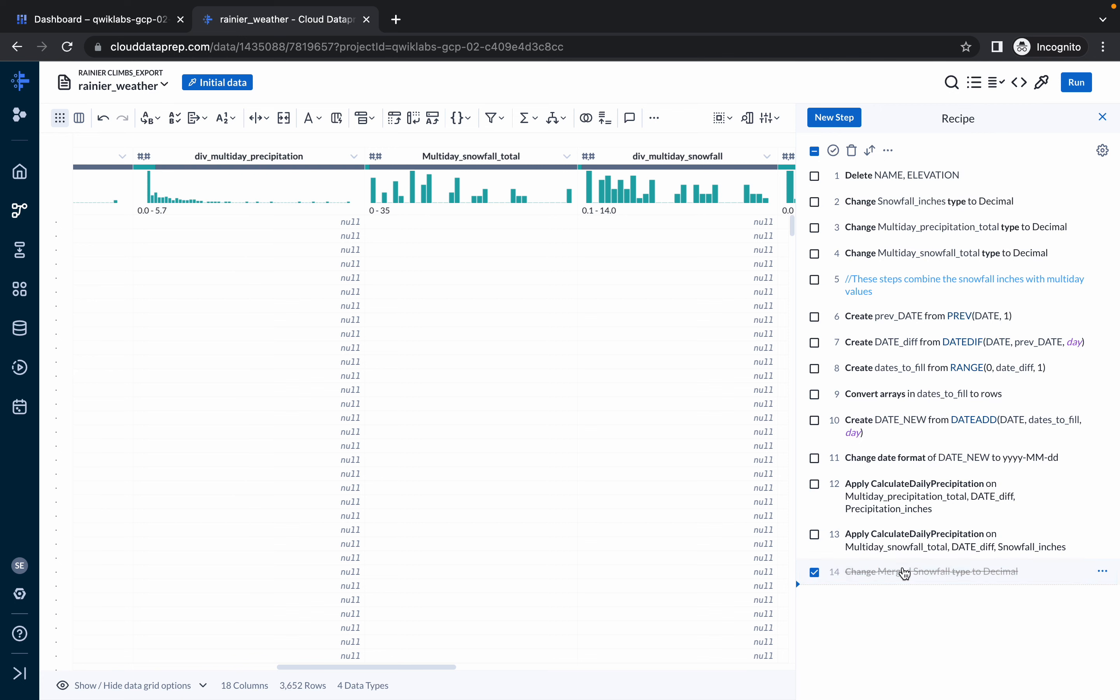
pyautogui.rightClick(904, 573)
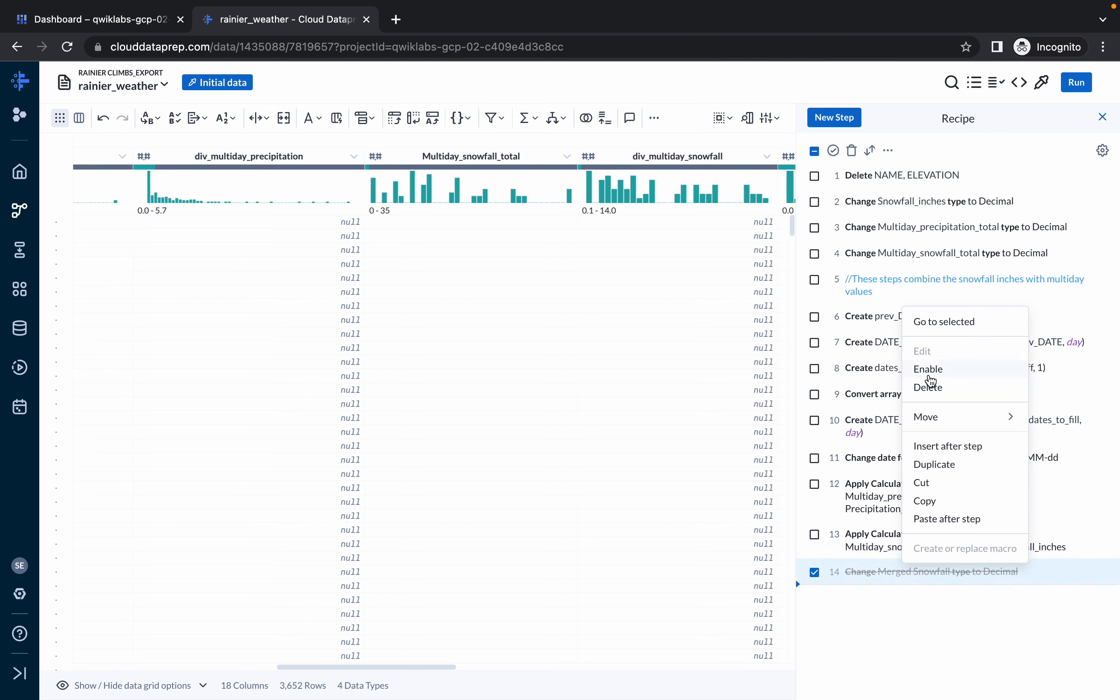
pyautogui.click(929, 370)
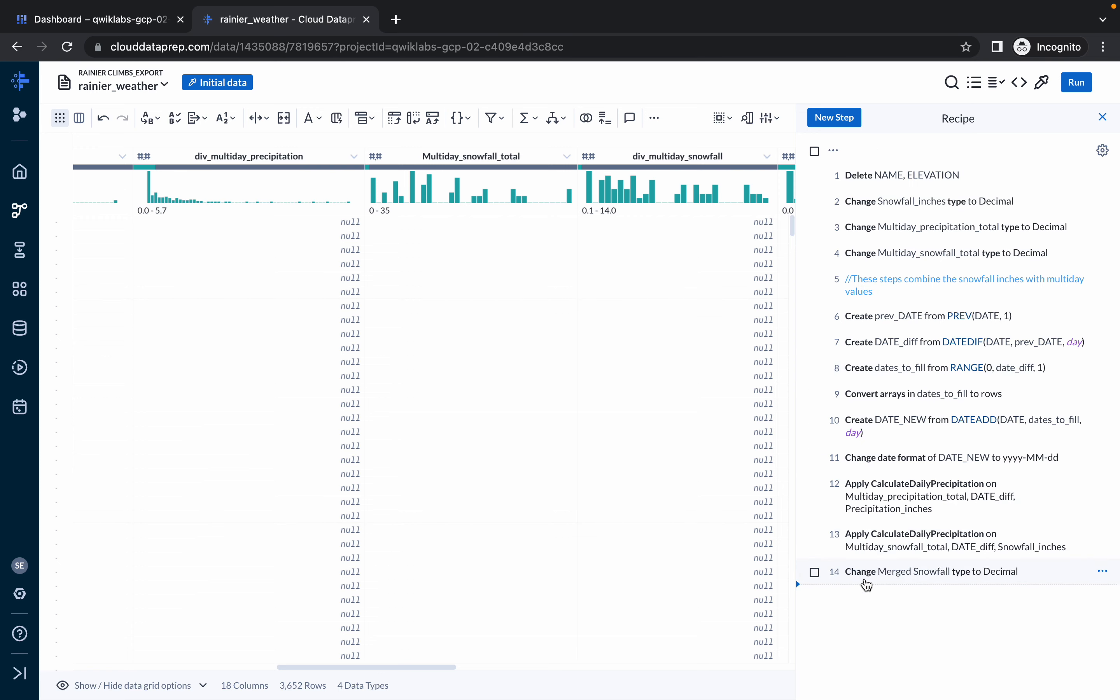
# - Consult Task 6 of the lab instructions, Standardize values, and switch to the Dataset with Parameters – 4 recipe
pyautogui.hotkey('ctrl', 'Left')
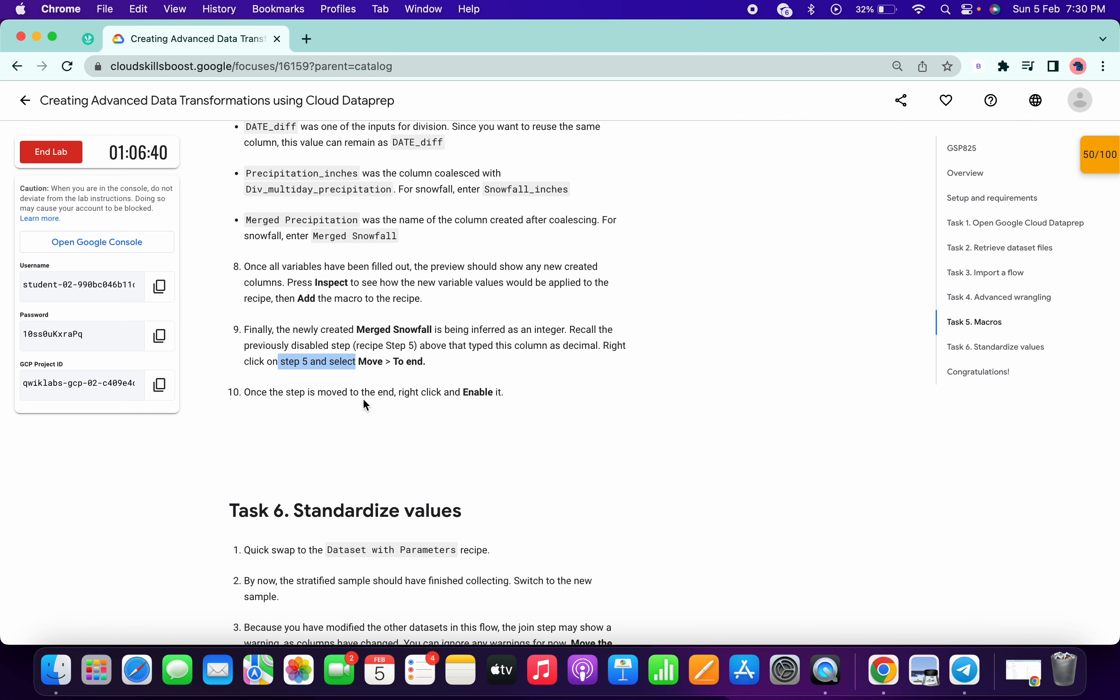
pyautogui.scroll(-6, 365, 405)
pyautogui.click(231, 245)
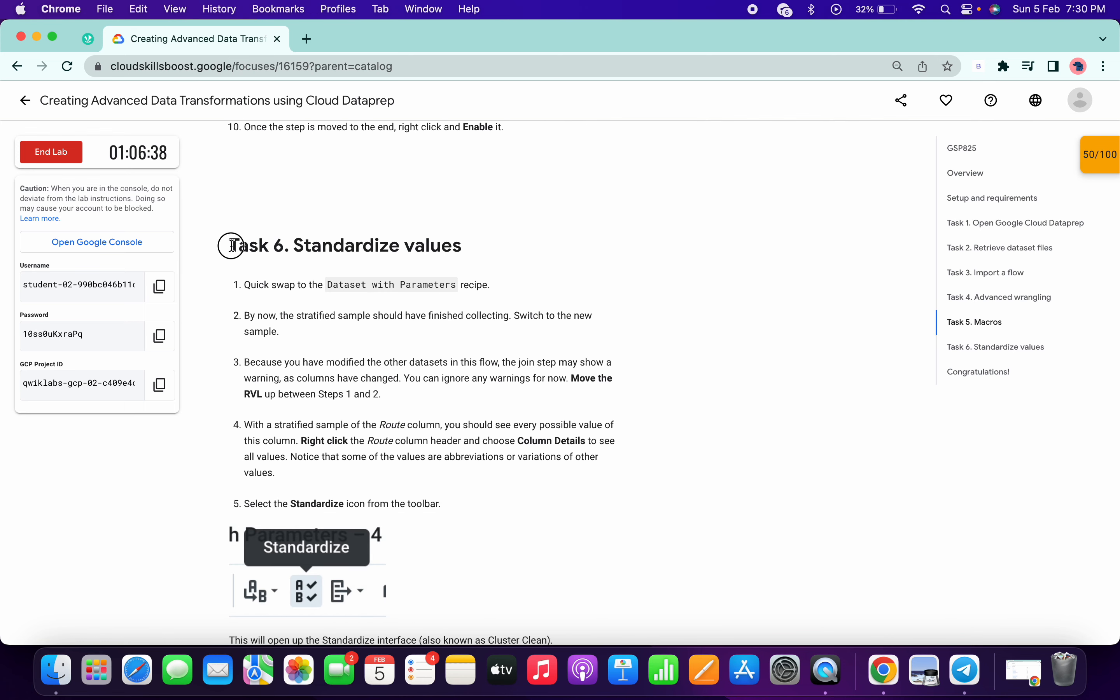
pyautogui.moveTo(232, 245); pyautogui.dragTo(462, 255)
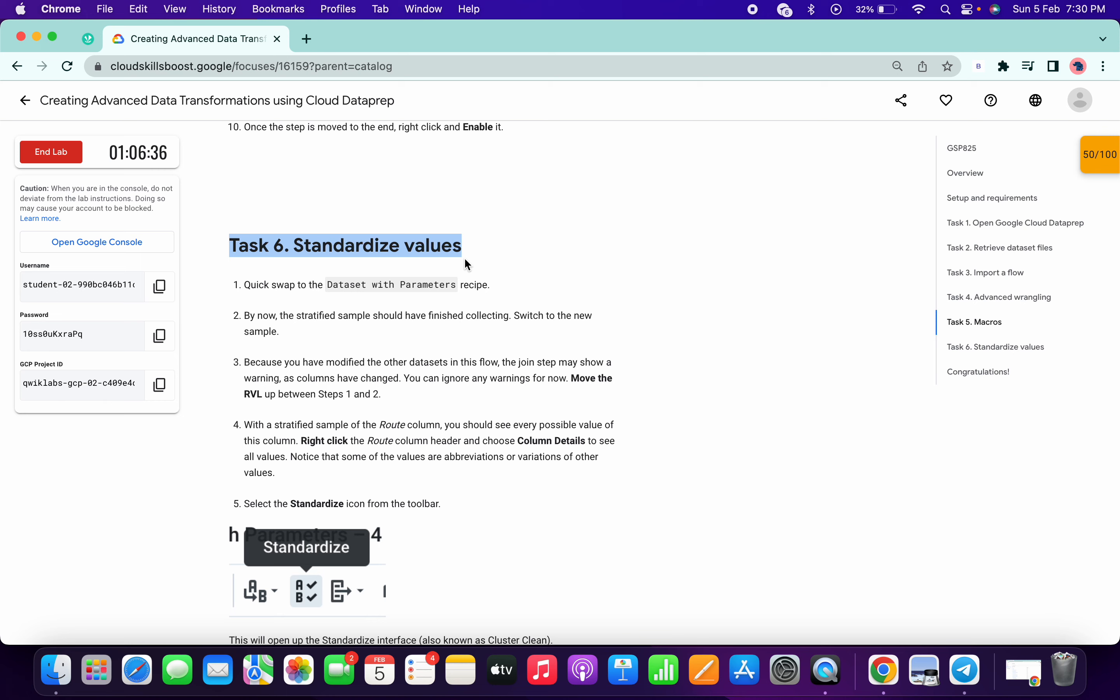
pyautogui.hotkey('ctrl', 'Right')
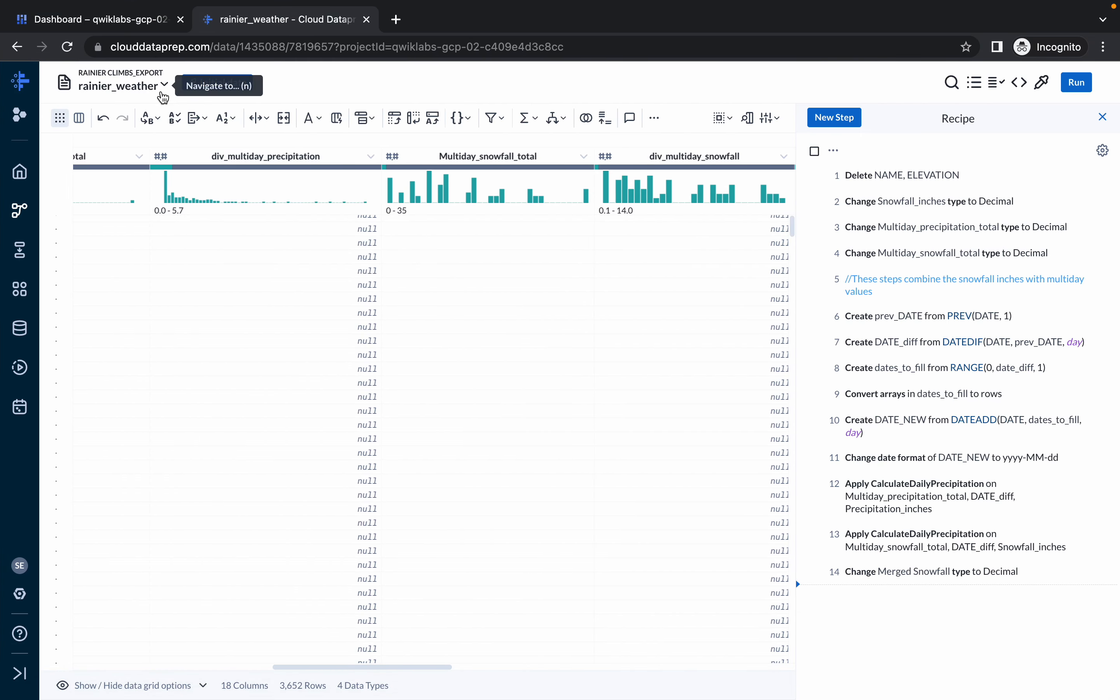
pyautogui.click(164, 86)
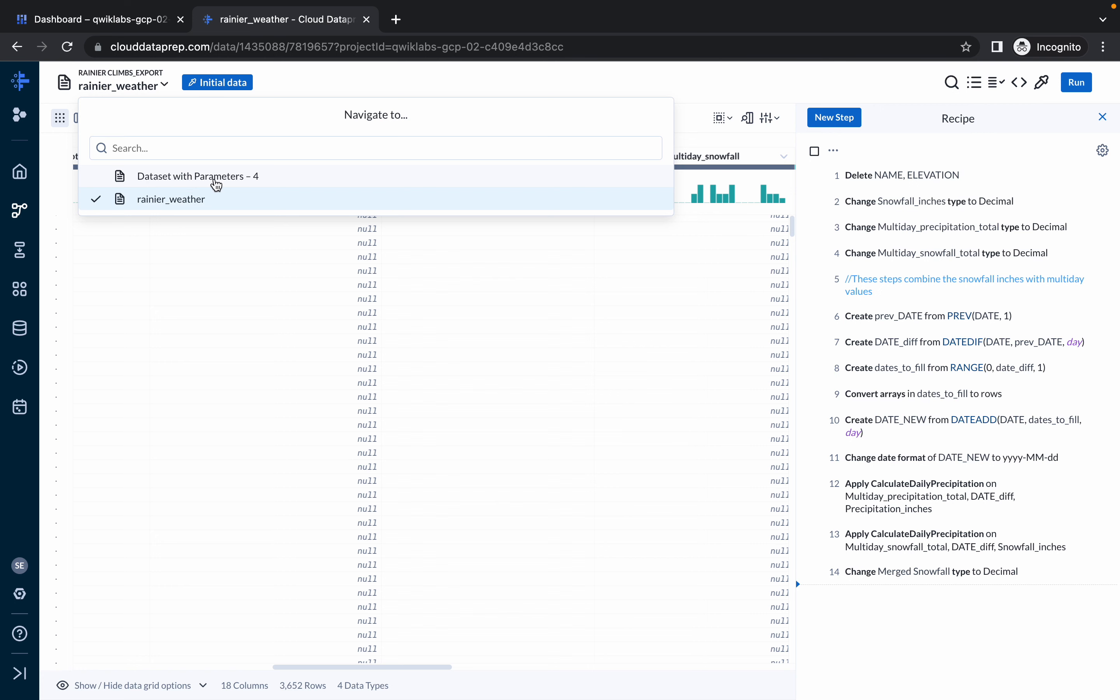
pyautogui.click(216, 178)
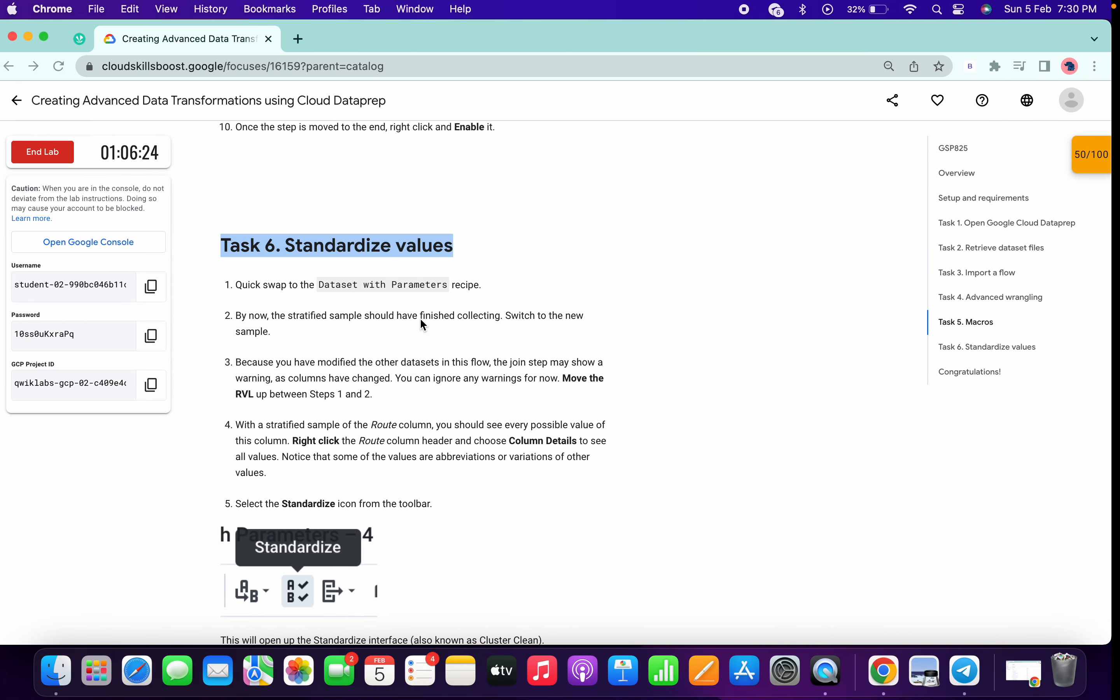
pyautogui.scroll(-2, 420, 319)
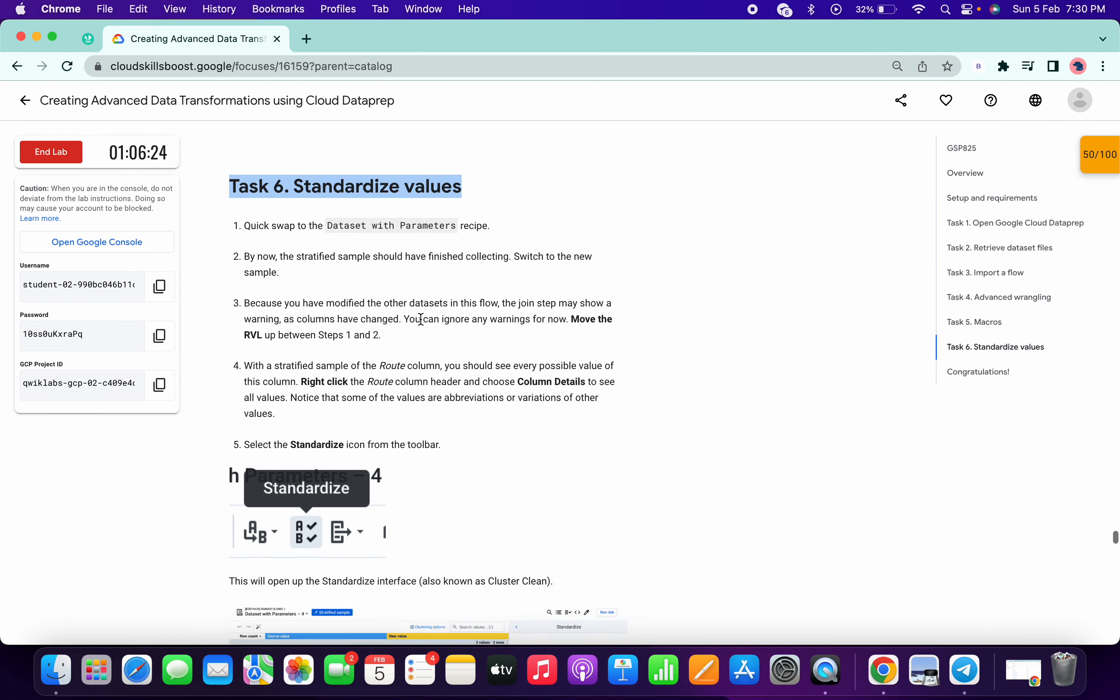
# - Load the collected stratified sample on Route for the Dataset with Parameters – 4 recipe
pyautogui.hotkey('ctrl', 'Right')
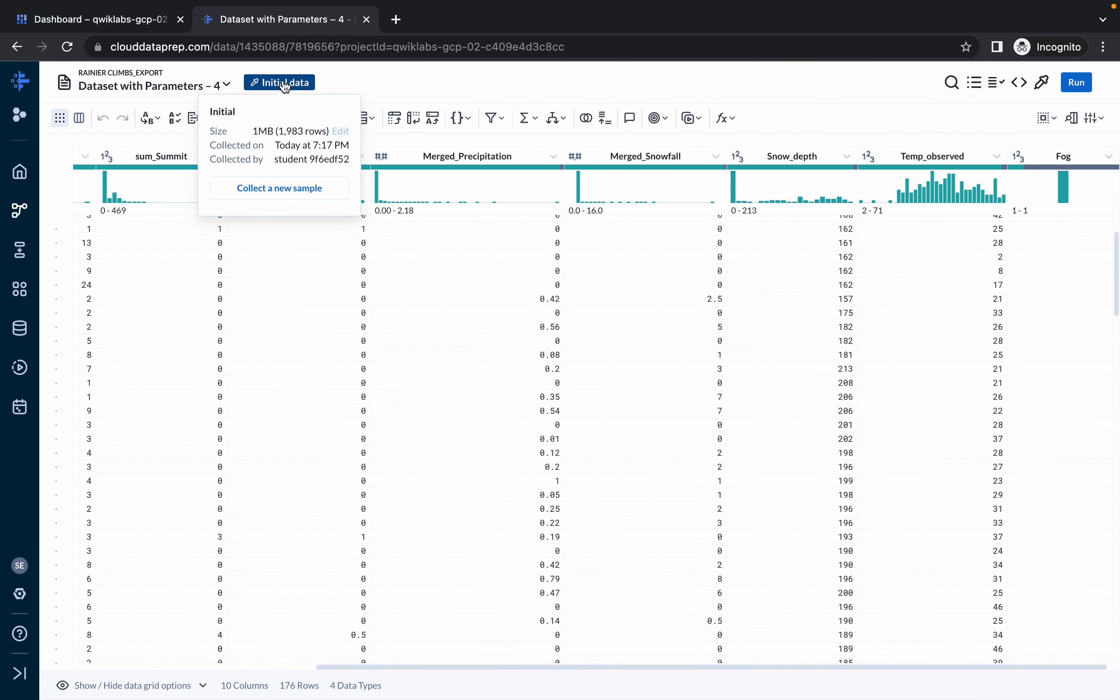
pyautogui.click(283, 83)
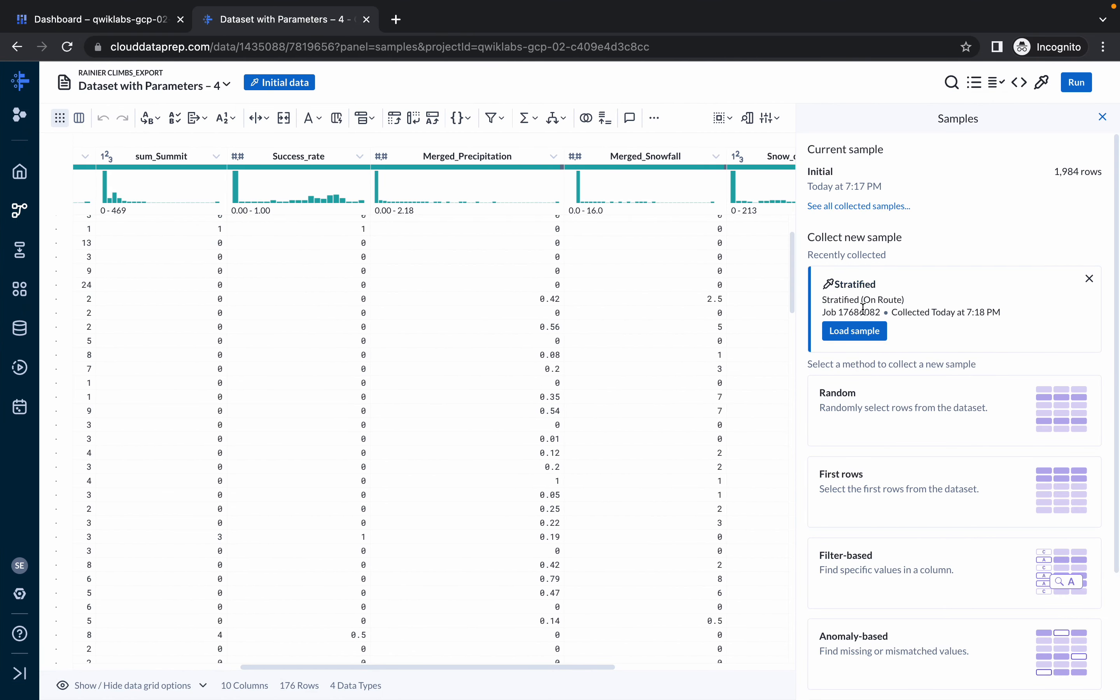
pyautogui.click(855, 331)
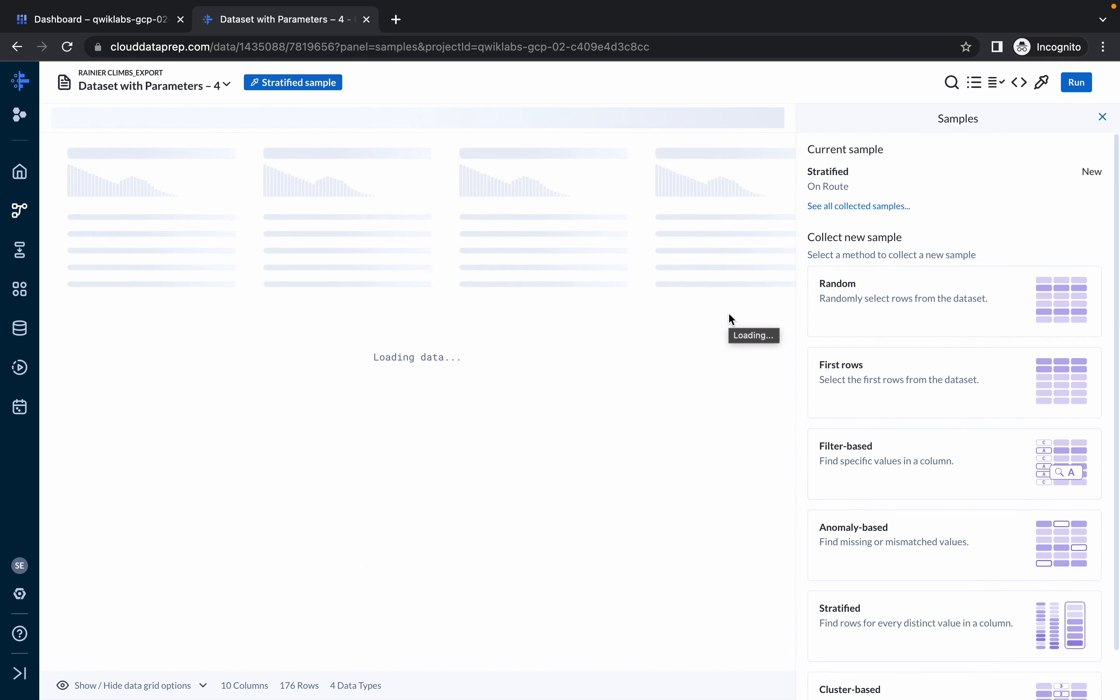
pyautogui.moveTo(272, 93)
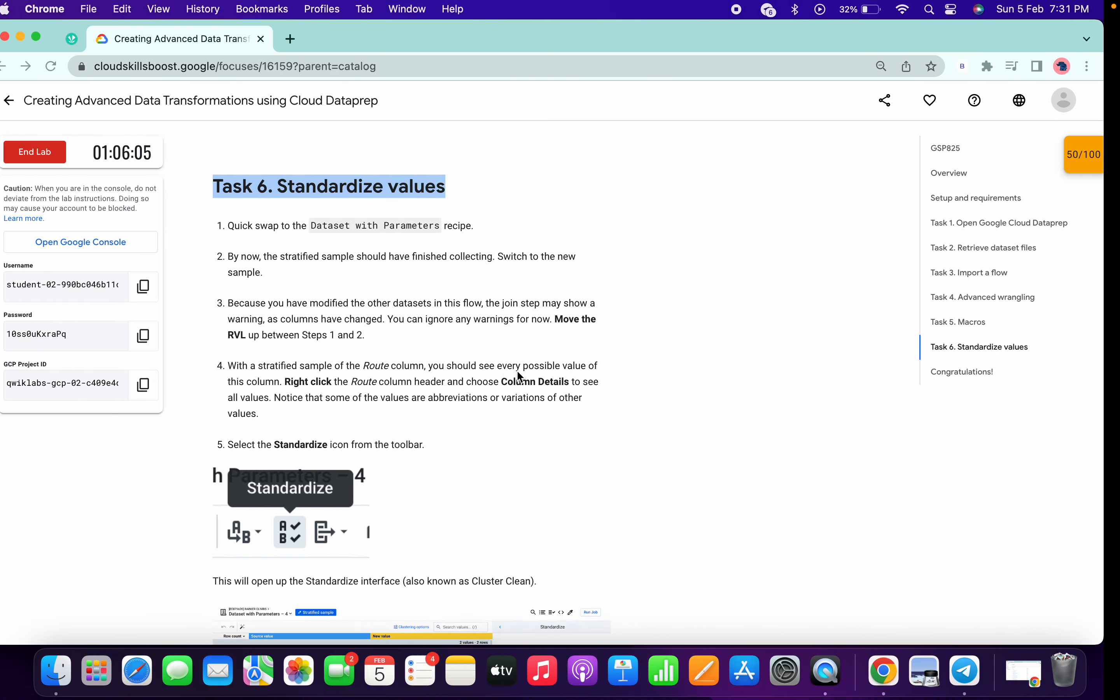
# - Following the lab instructions, move the recipe view line up between steps 1 and 2 of the recipe
pyautogui.scroll(-1, 517, 371)
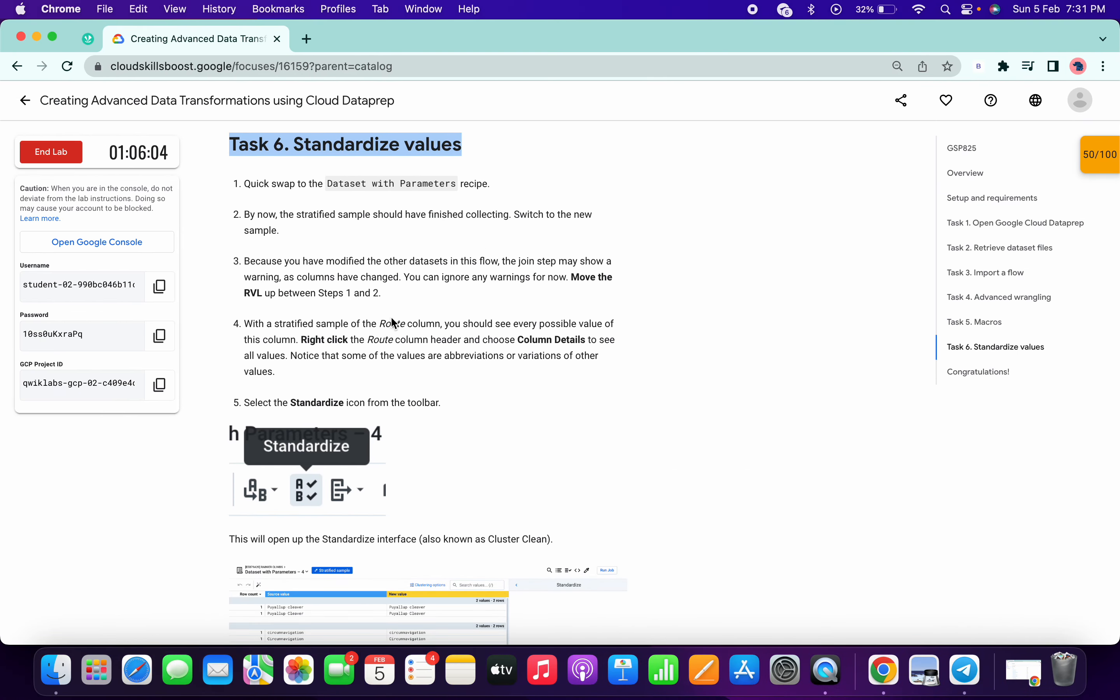
pyautogui.scroll(-2, 407, 339)
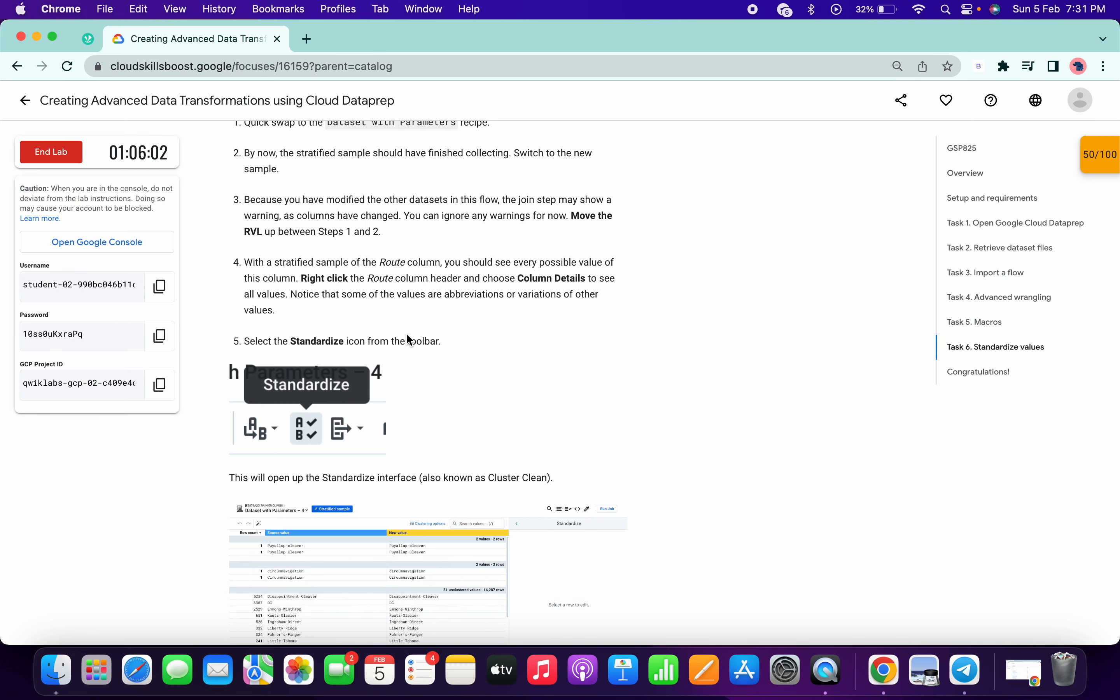
pyautogui.scroll(-1, 409, 339)
pyautogui.moveTo(236, 221); pyautogui.dragTo(394, 233)
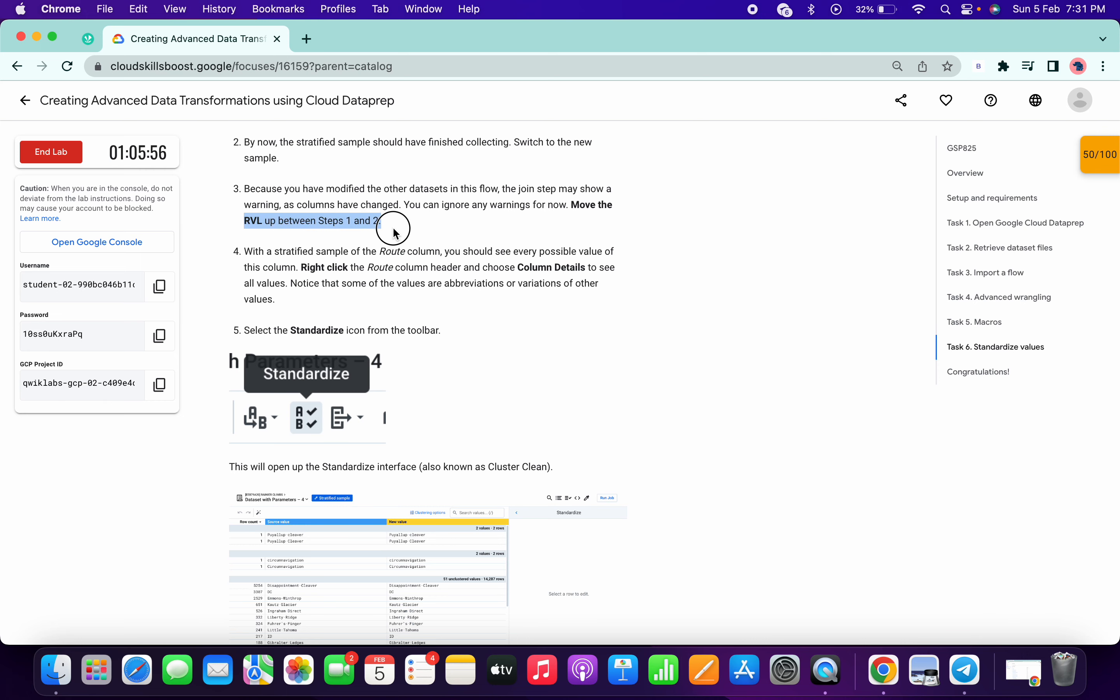
pyautogui.hotkey('ctrl', 'Right')
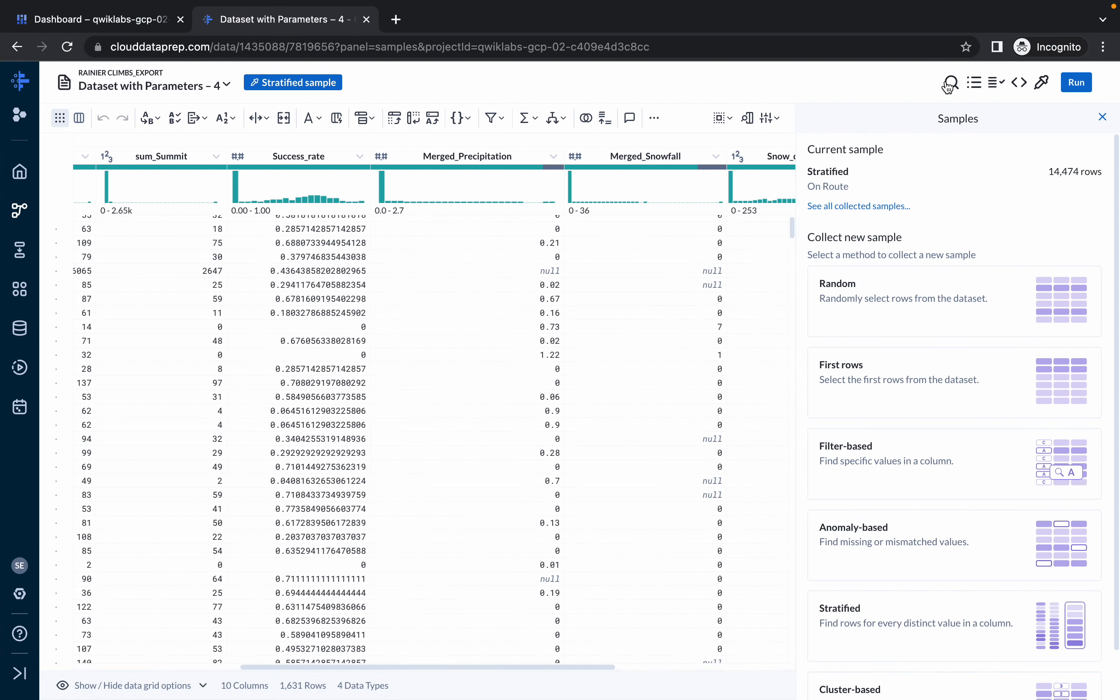
pyautogui.click(1102, 117)
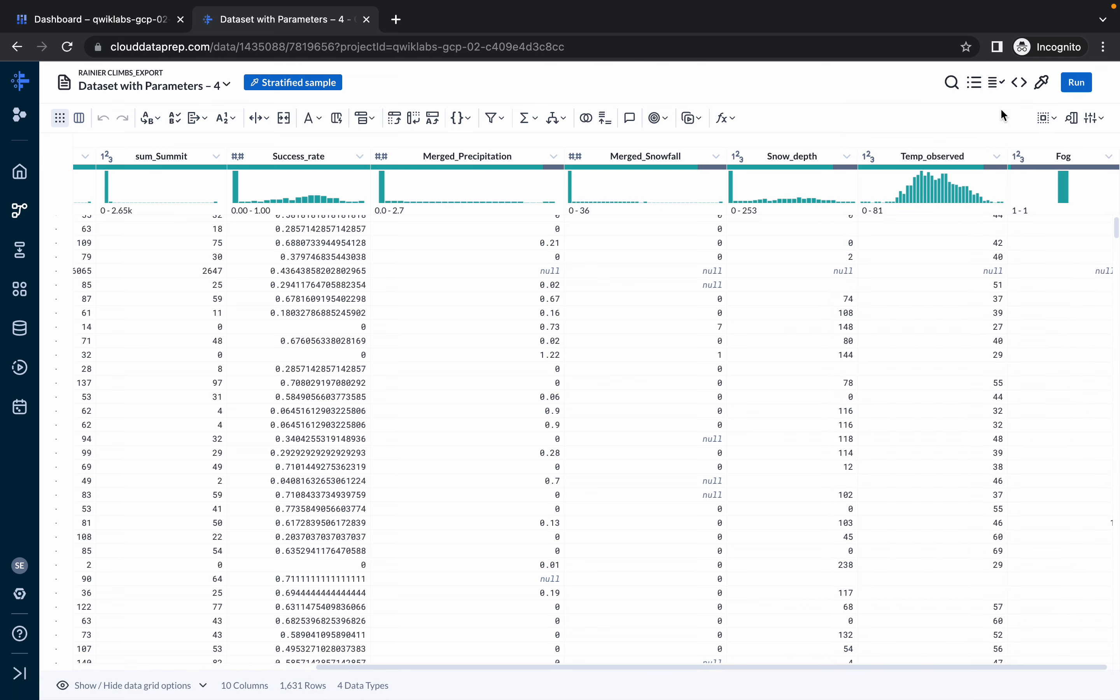
pyautogui.click(975, 87)
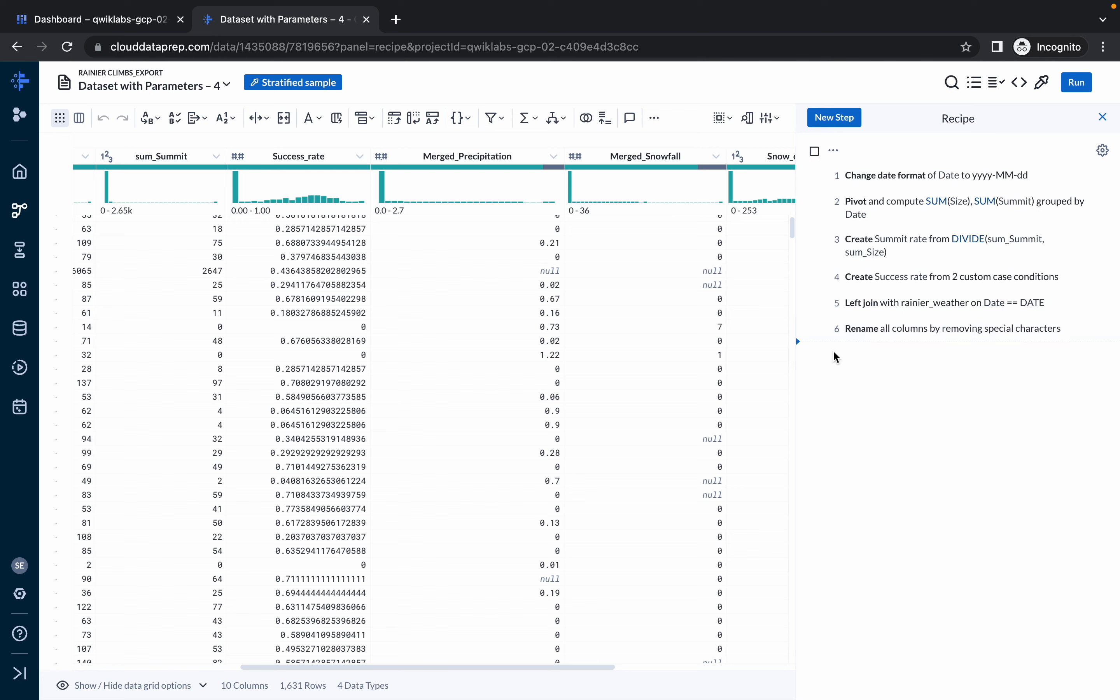
pyautogui.press('super+equal')
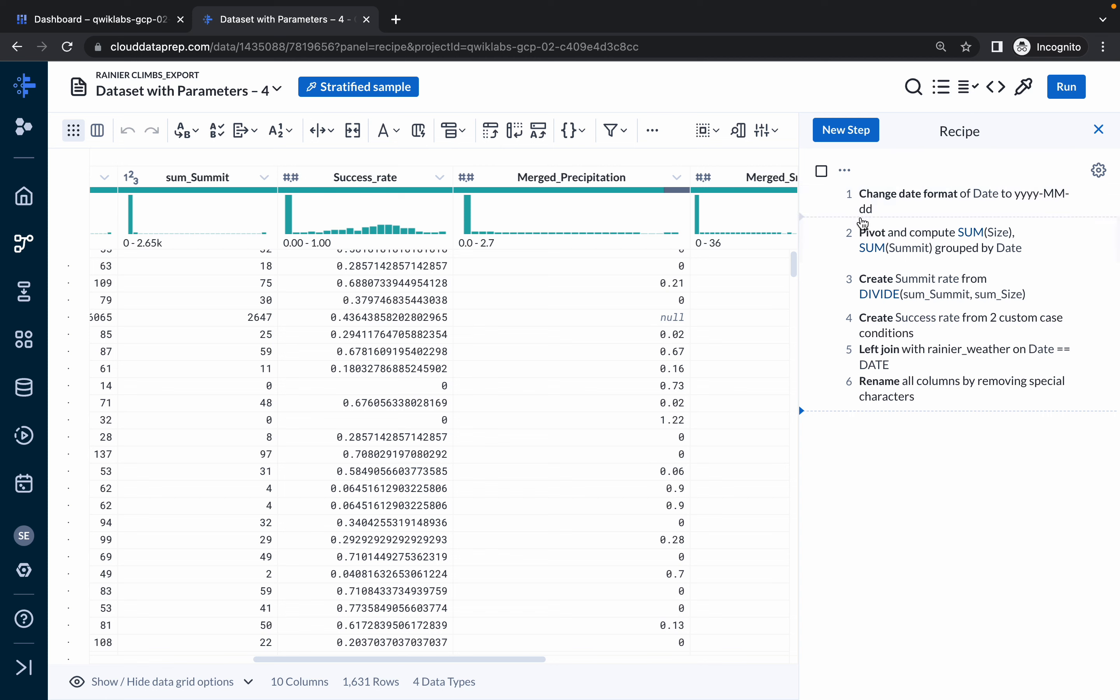
pyautogui.click(864, 224)
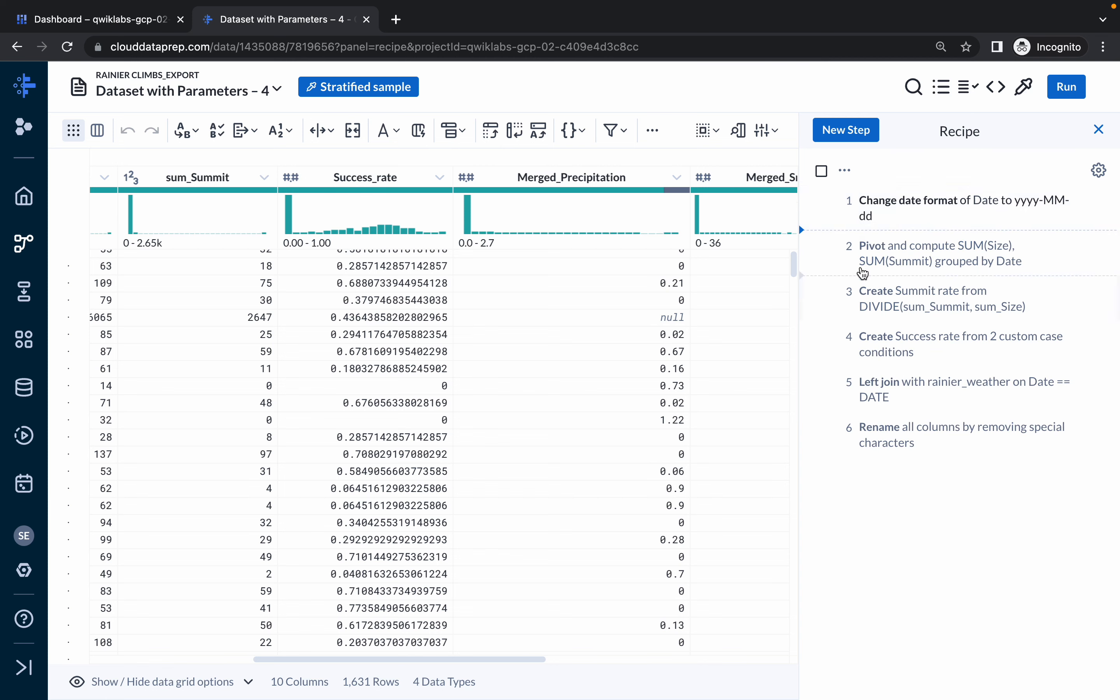
pyautogui.hotkey('ctrl', '-')
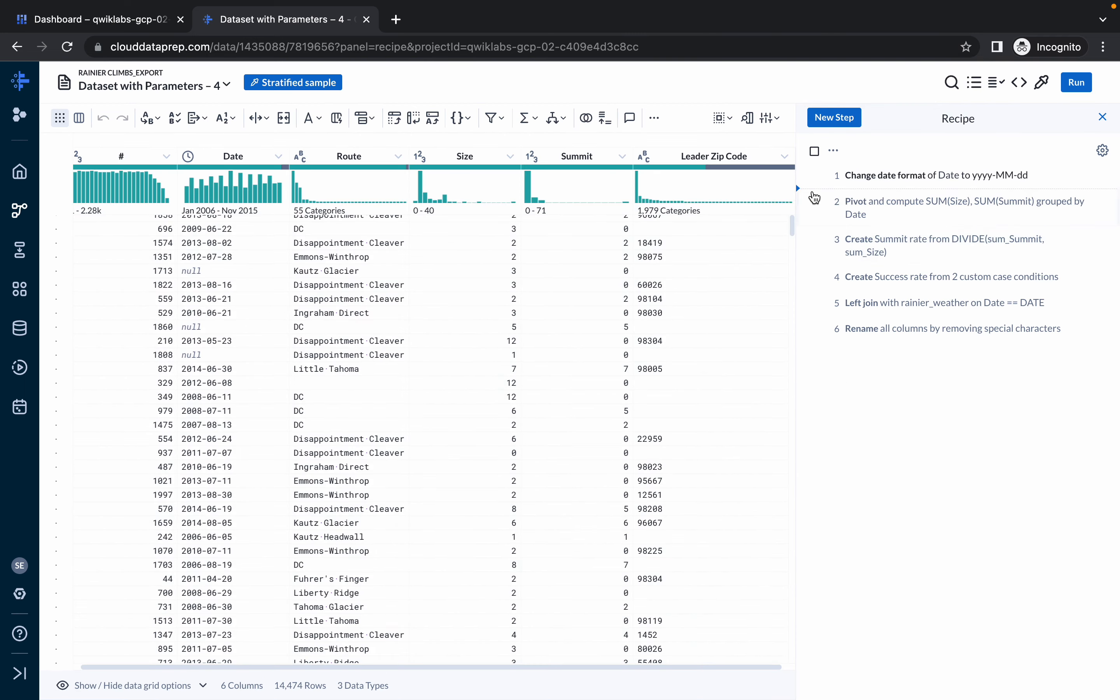
# - Following the lab instructions, open Standardize for the Route column and set the clustering method to Pronunciation
pyautogui.hotkey('ctrl', 'Left')
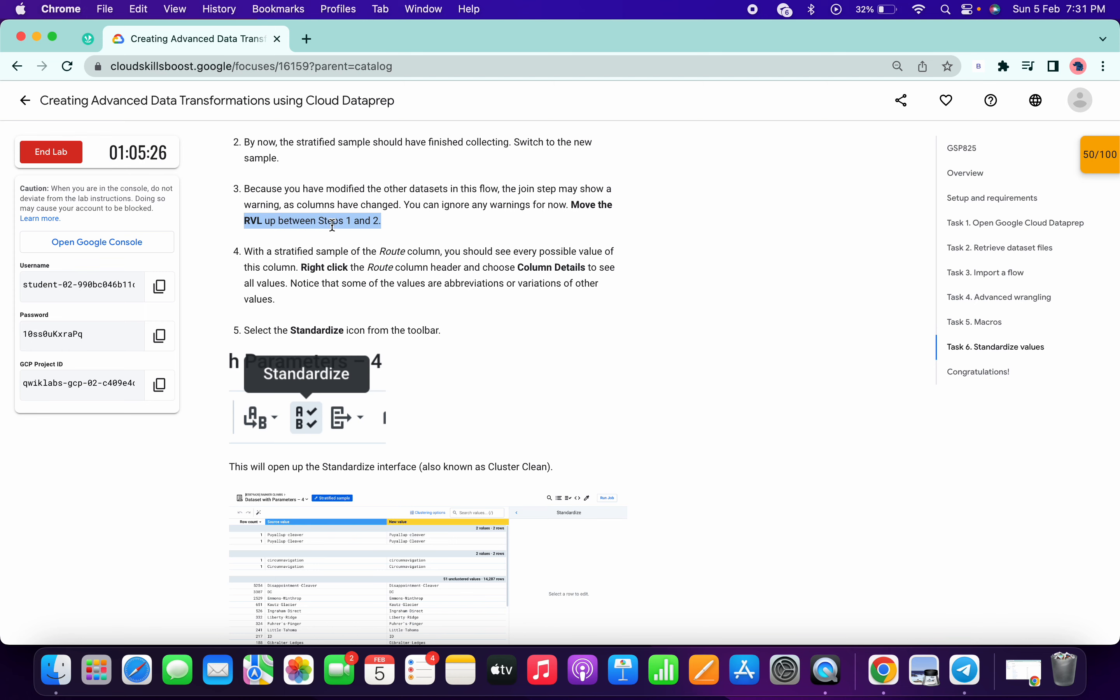
pyautogui.hotkey('ctrl', 'Right')
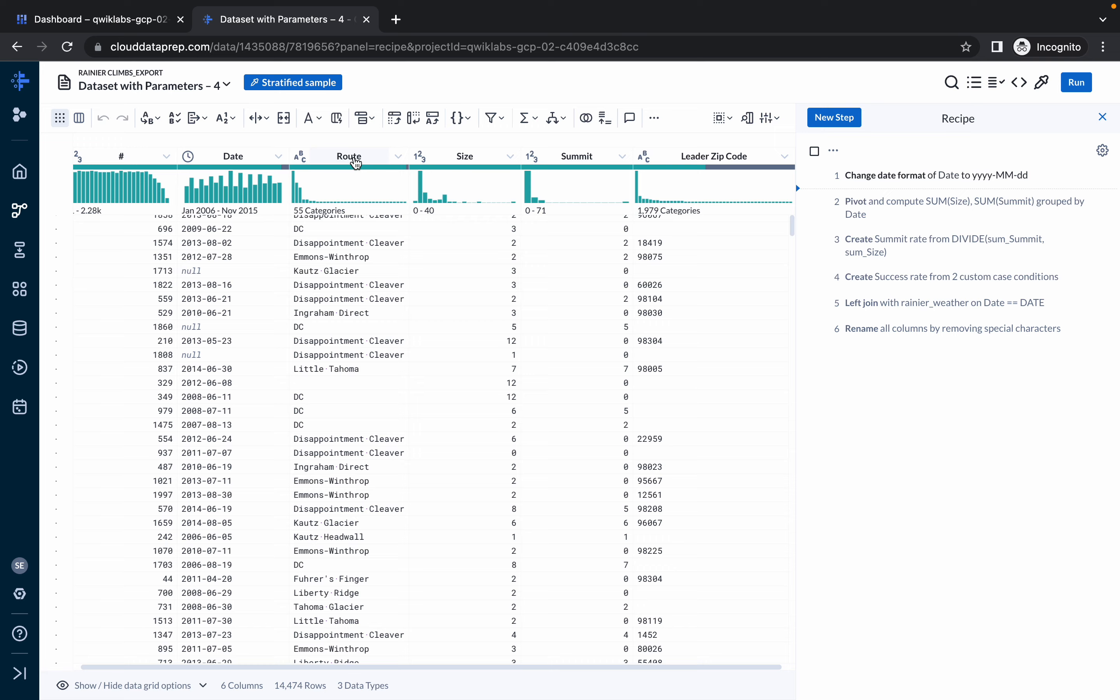
pyautogui.click(355, 162)
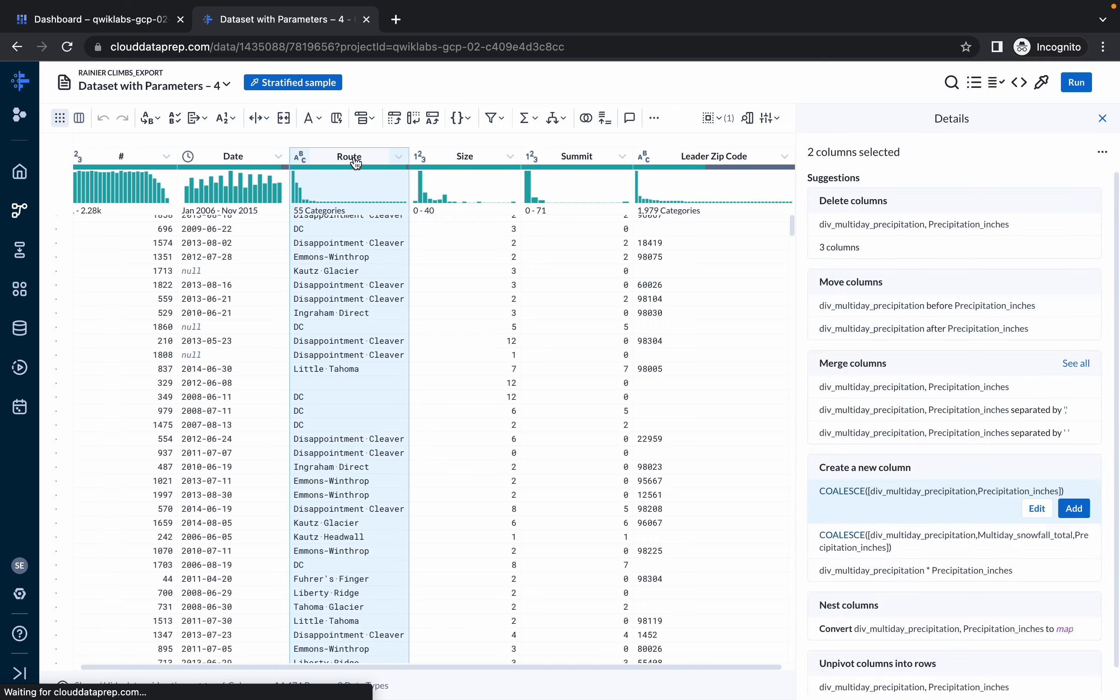
pyautogui.hotkey('ctrl', 'Left')
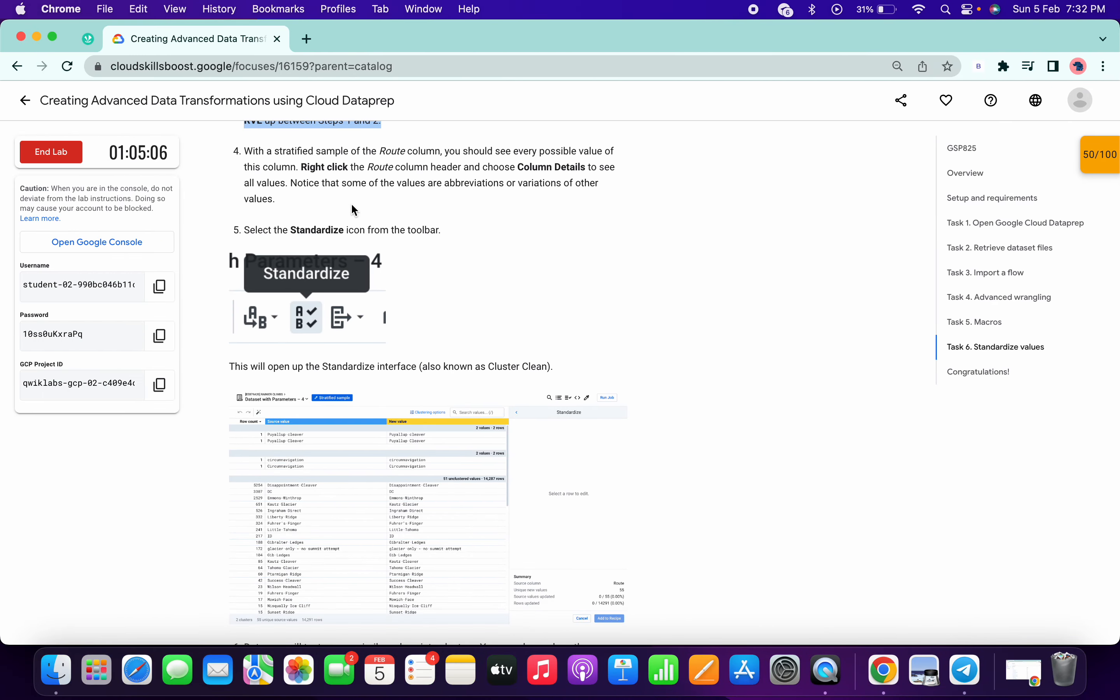
pyautogui.hotkey('ctrl', 'Right')
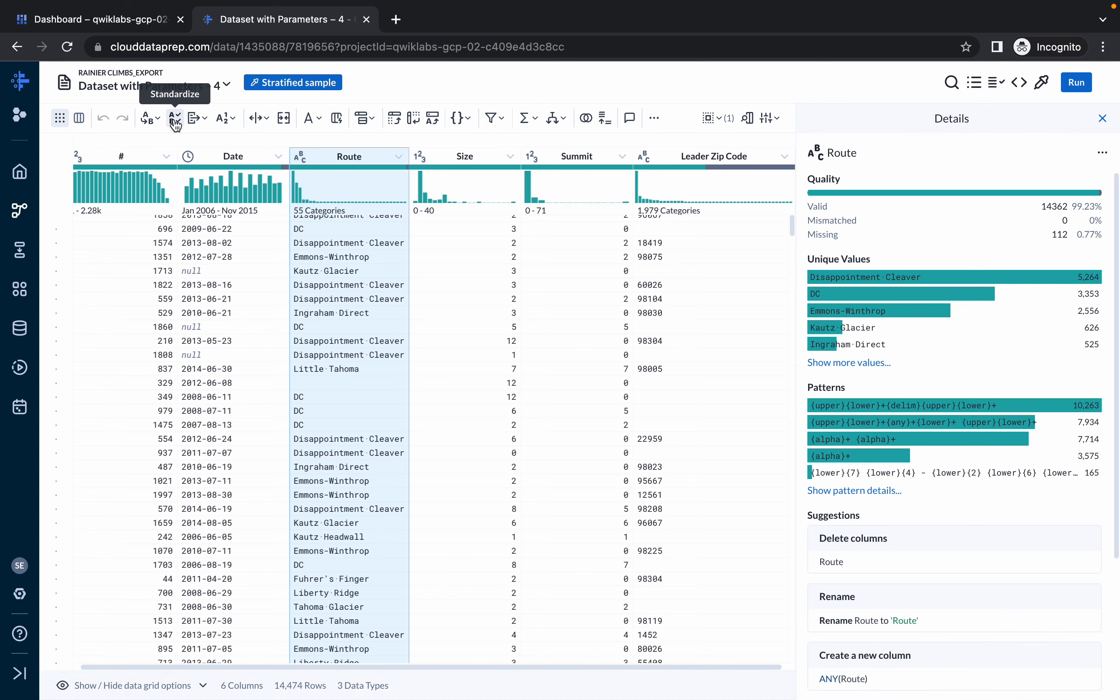
pyautogui.click(175, 120)
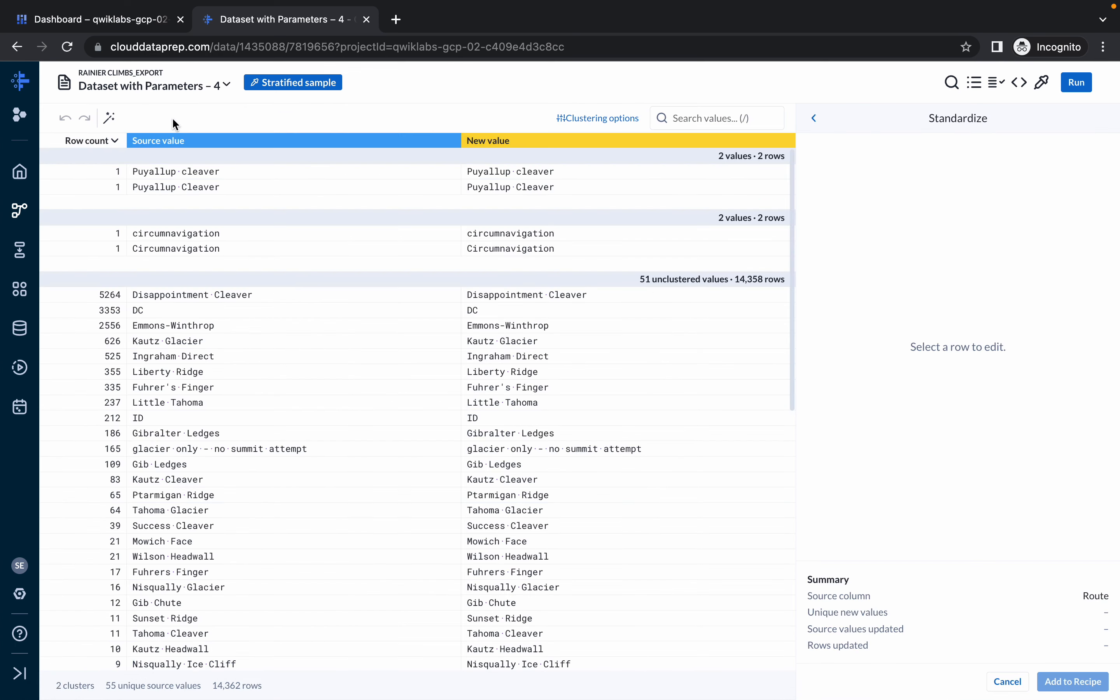
pyautogui.click(592, 122)
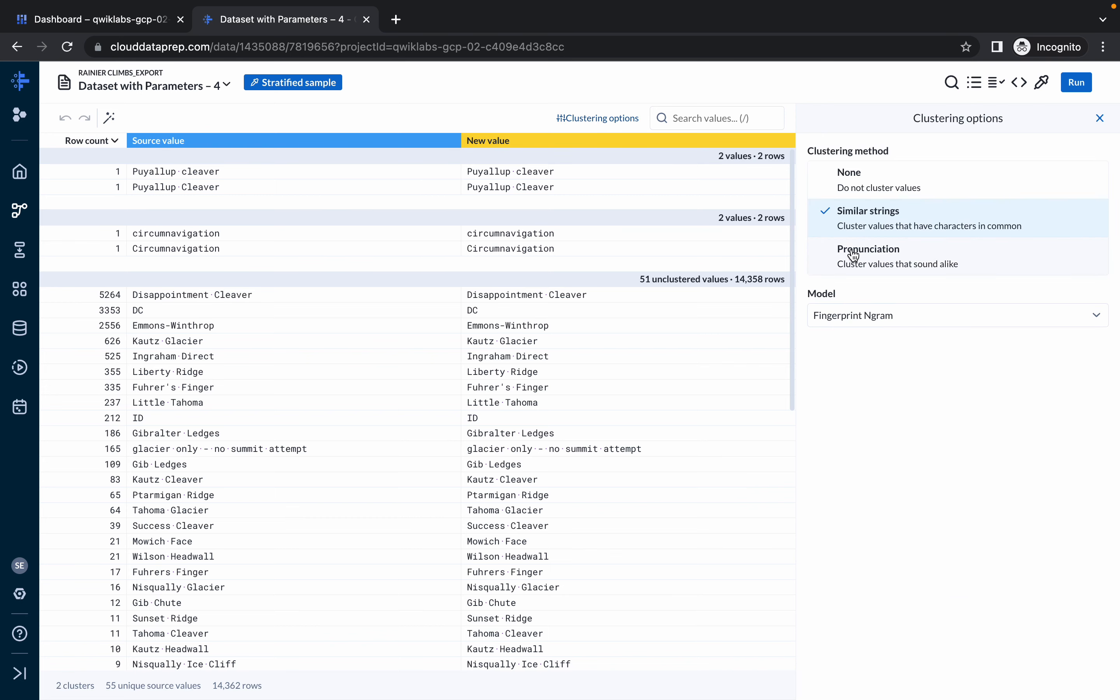
pyautogui.click(869, 263)
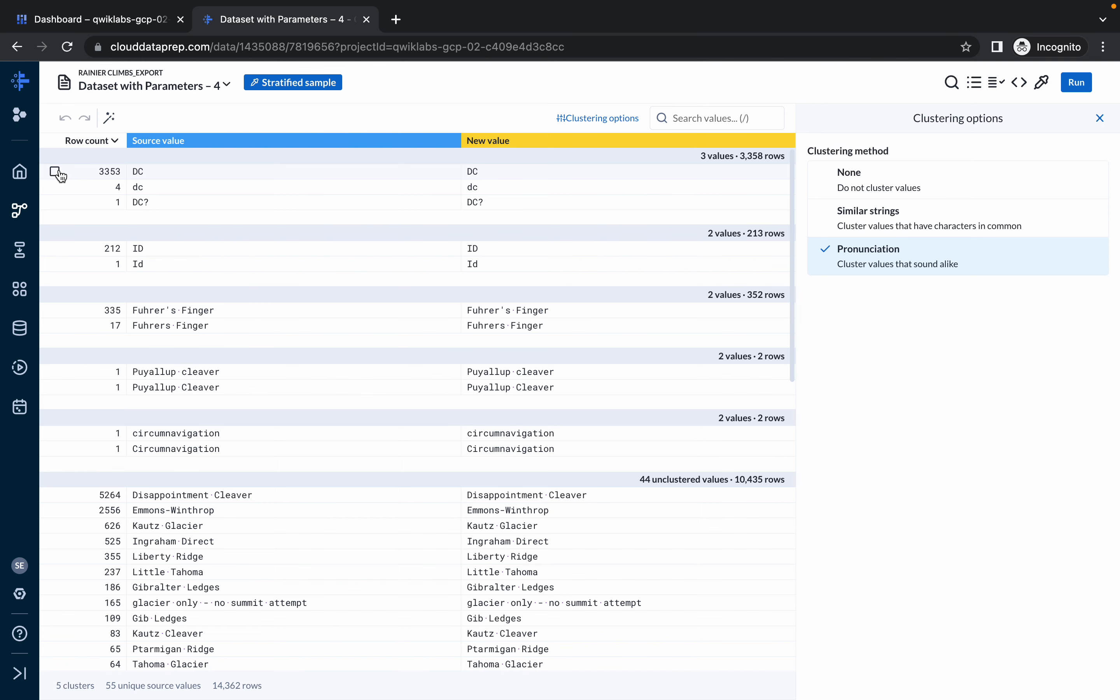
# - Standardize the DC, dc and DC? values to Disappointment Cleaver, using that row's source value for the selection
pyautogui.click(56, 173)
pyautogui.click(56, 188)
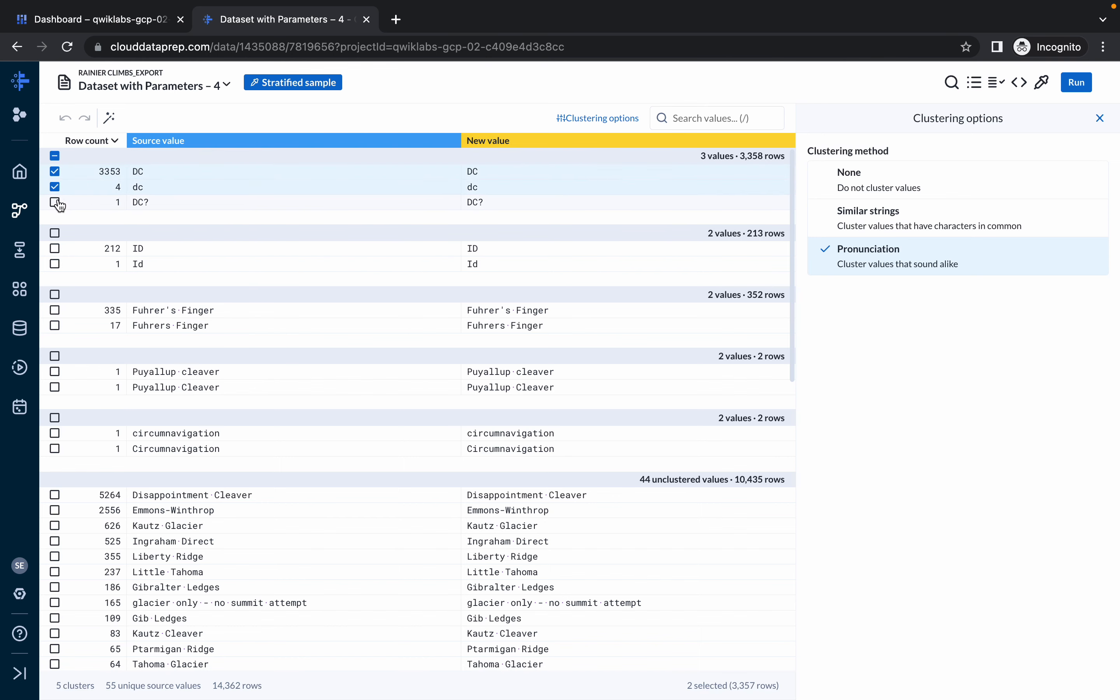
pyautogui.click(55, 202)
pyautogui.scroll(-3, 101, 234)
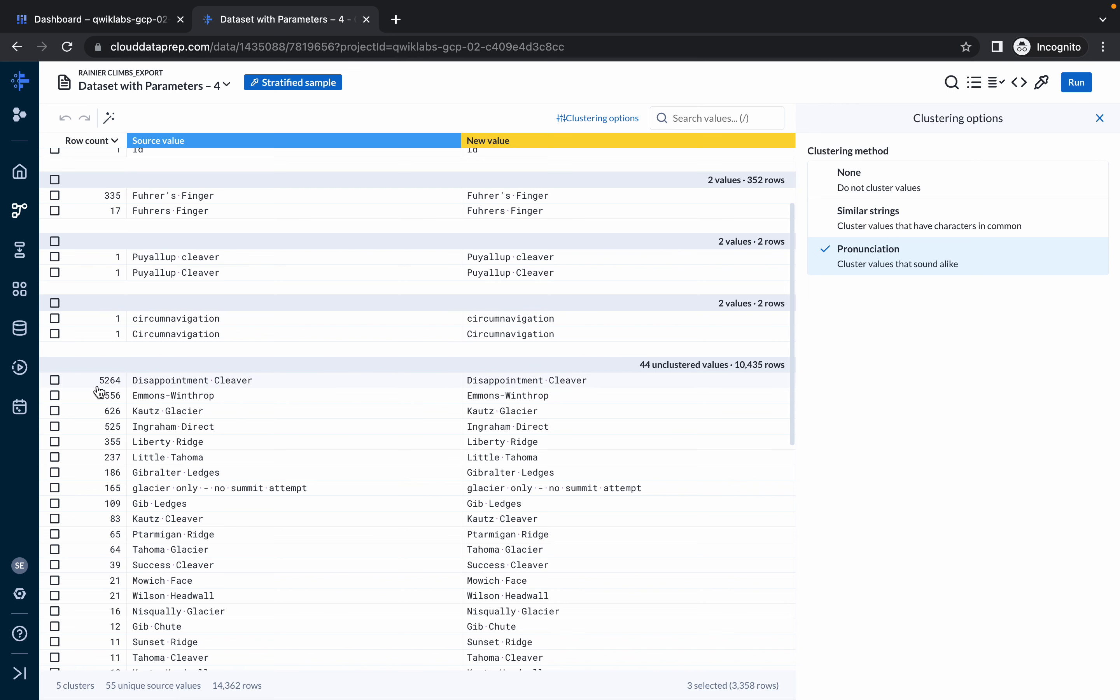
pyautogui.click(56, 381)
pyautogui.press('super+plus')
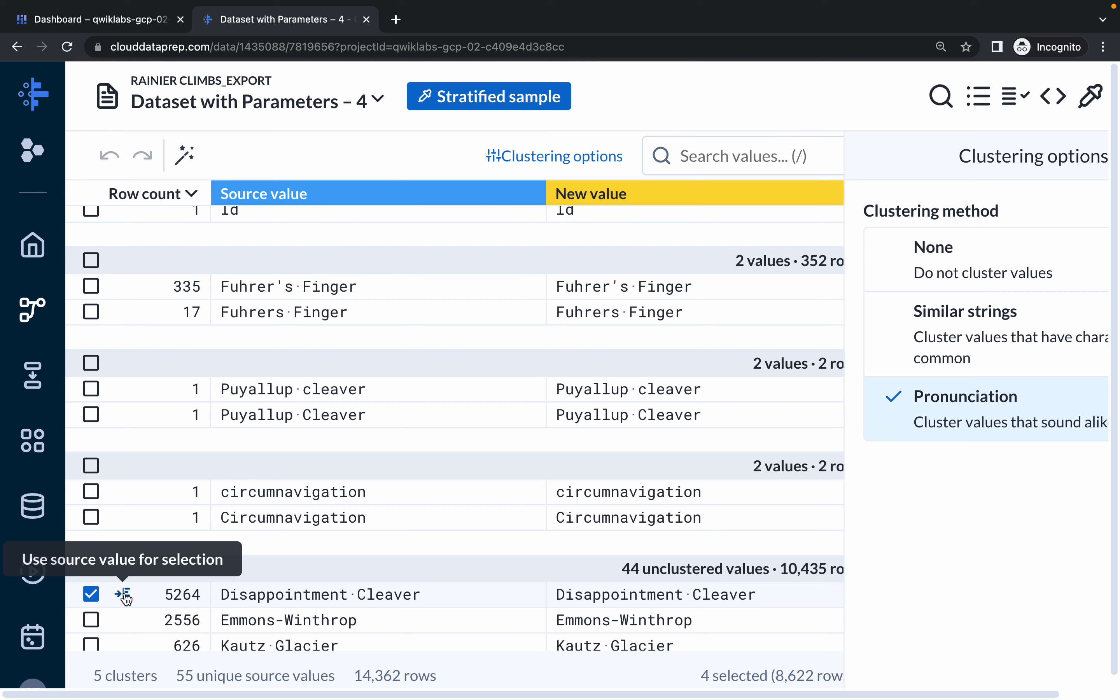
pyautogui.click(126, 597)
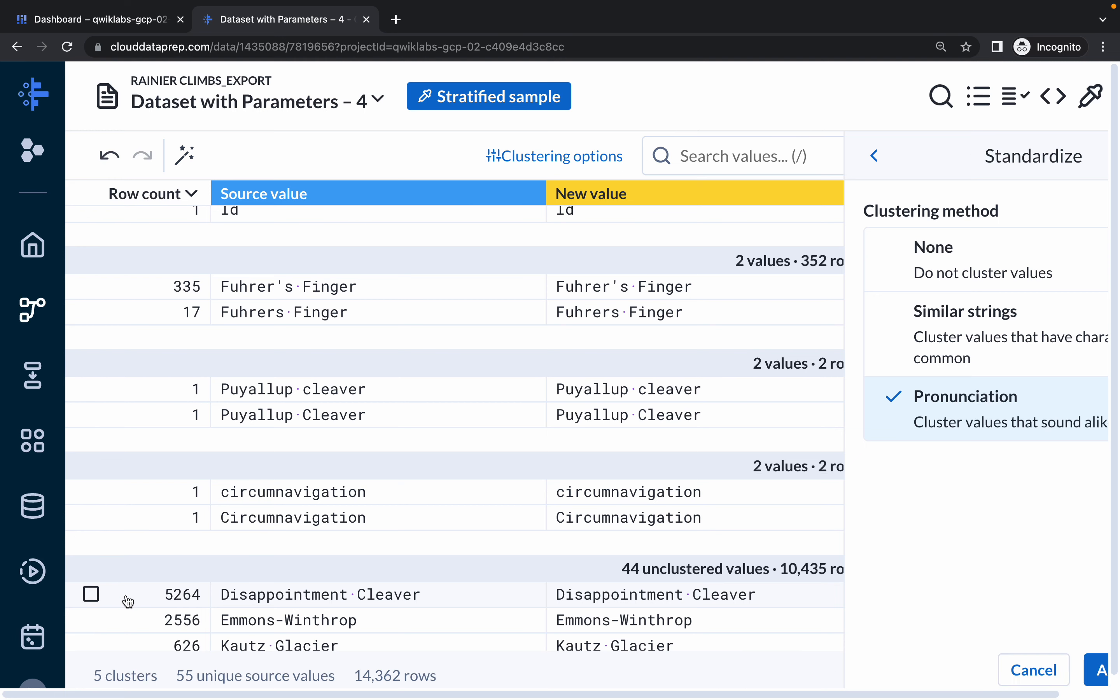
pyautogui.hotkey('ctrl', '-')
pyautogui.hotkey('ctrl', '-')
pyautogui.hotkey('ctrl', '-')
pyautogui.hotkey('ctrl', '-')
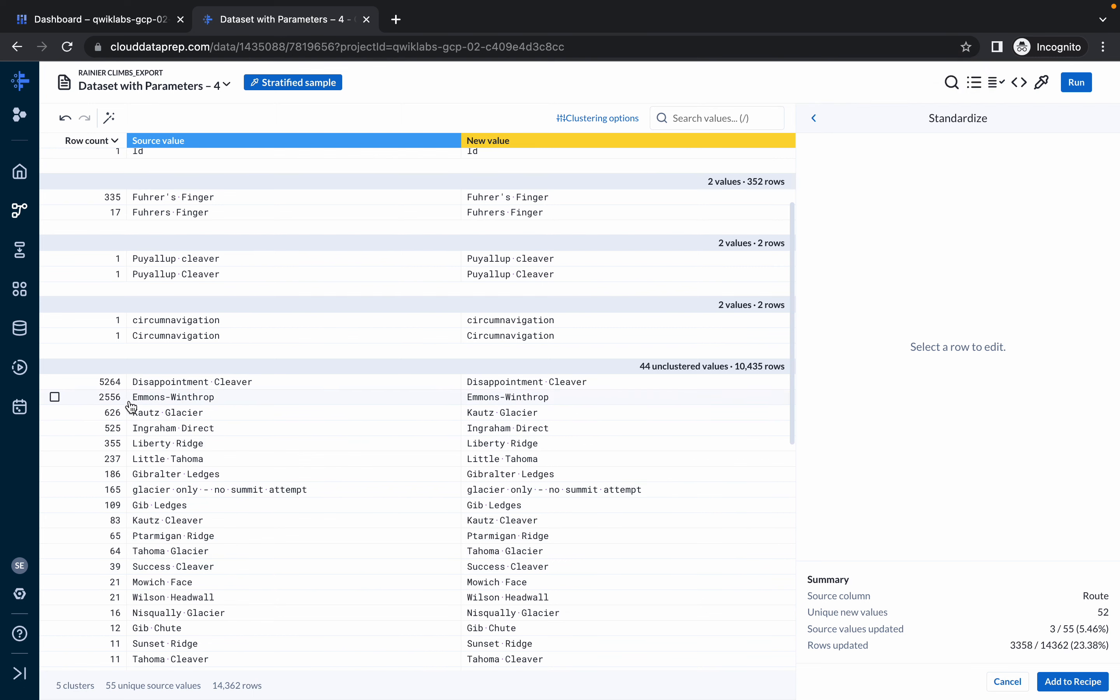
# - Apply the Disappointment Cleaver source value to its own row alone
pyautogui.scroll(1, 131, 408)
pyautogui.scroll(1, 131, 408)
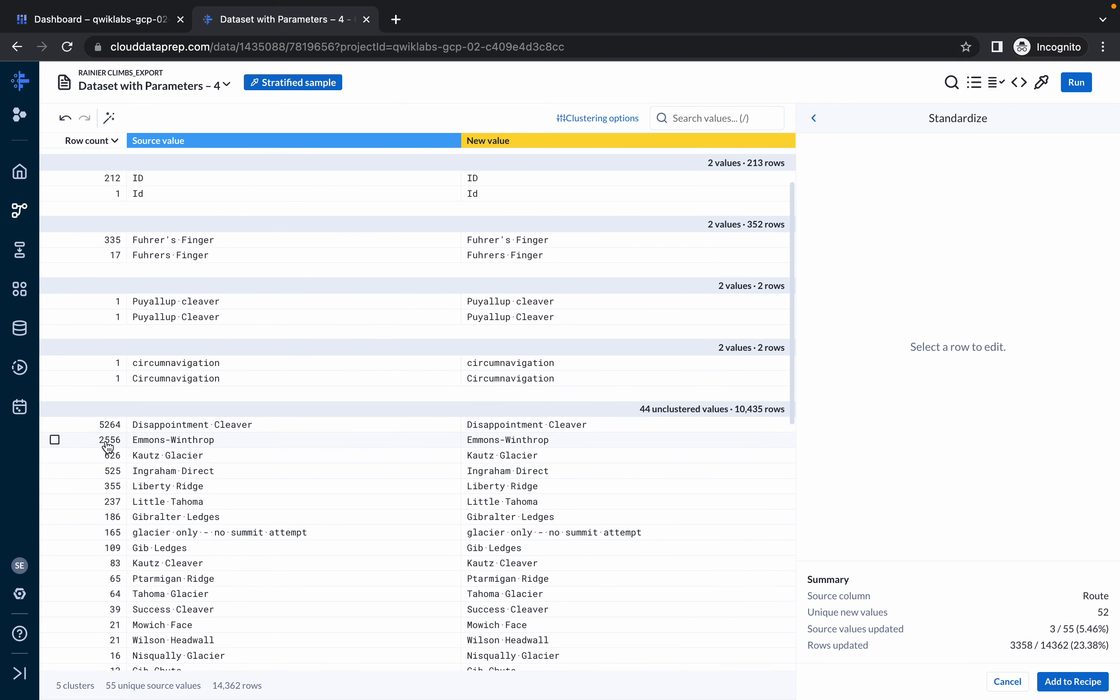
pyautogui.click(55, 425)
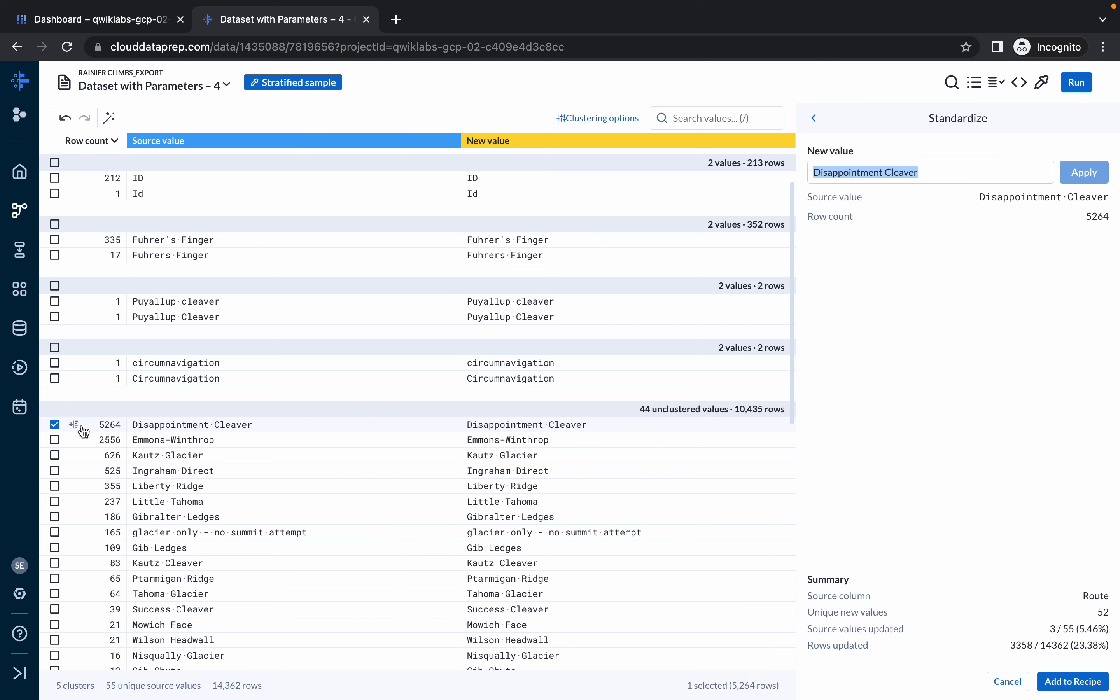
pyautogui.click(79, 430)
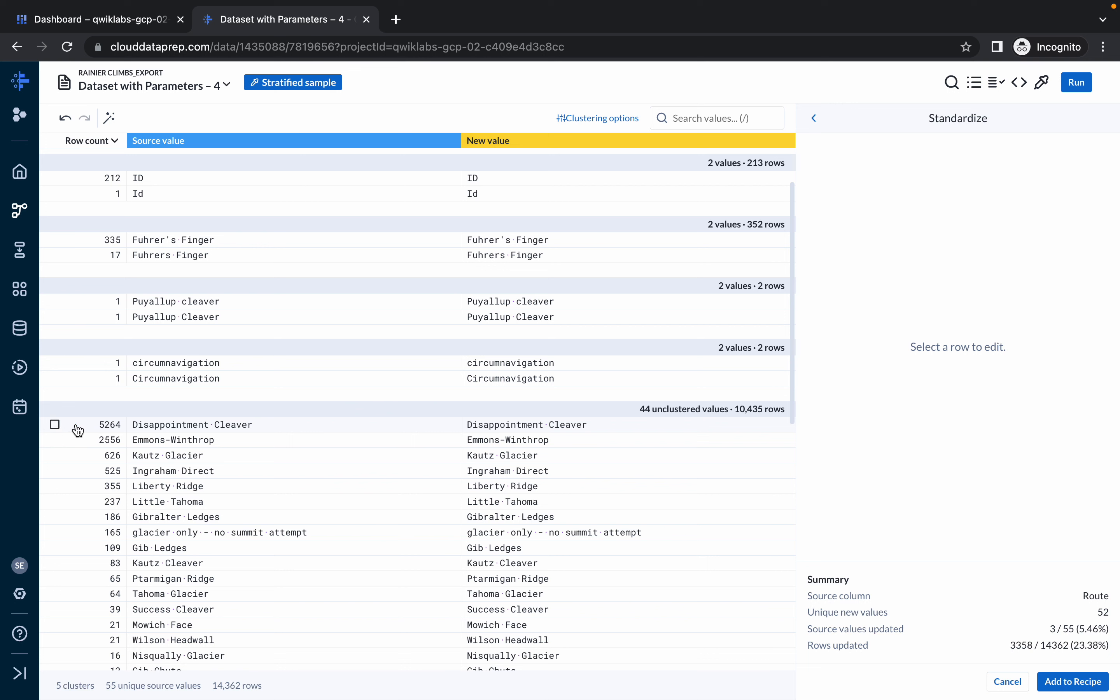
# - Reapply the Disappointment Cleaver source value to the DC, dc and DC? rows together with its own row
pyautogui.click(78, 431)
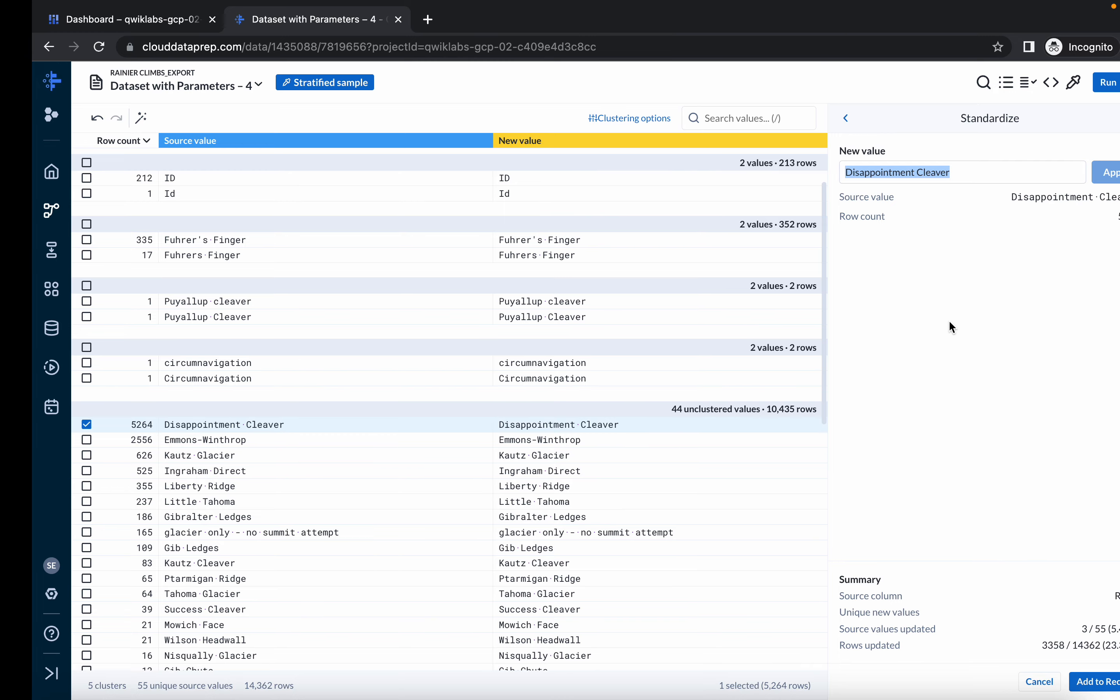
pyautogui.scroll(2, 735, 340)
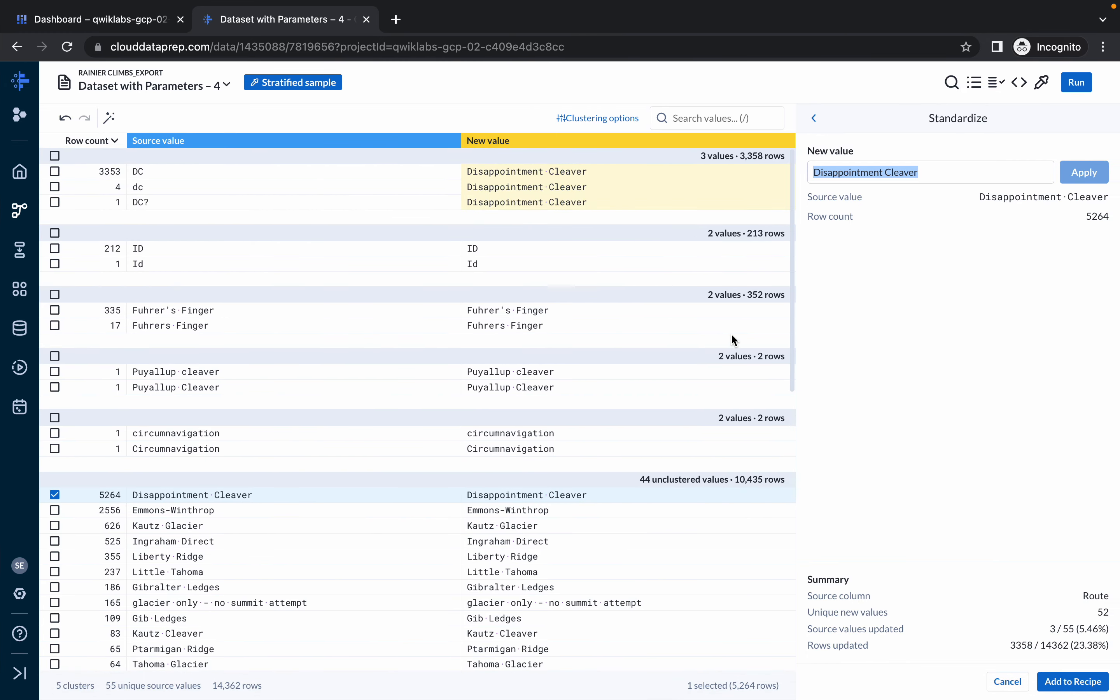
pyautogui.click(55, 172)
pyautogui.click(55, 187)
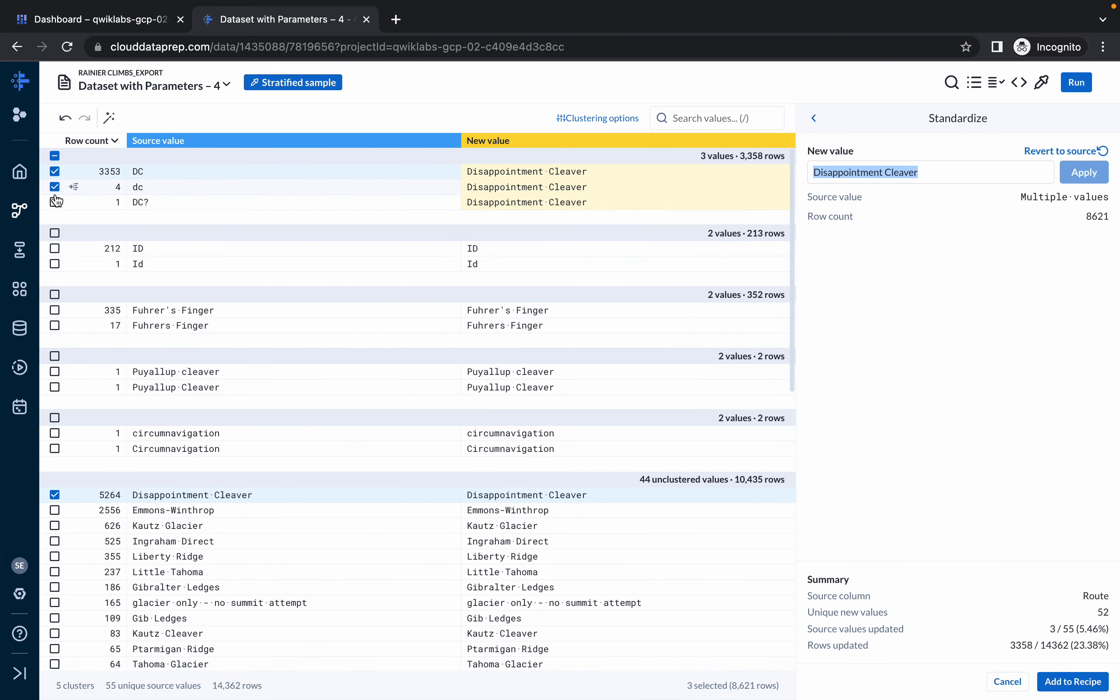
pyautogui.click(54, 202)
pyautogui.moveTo(61, 500)
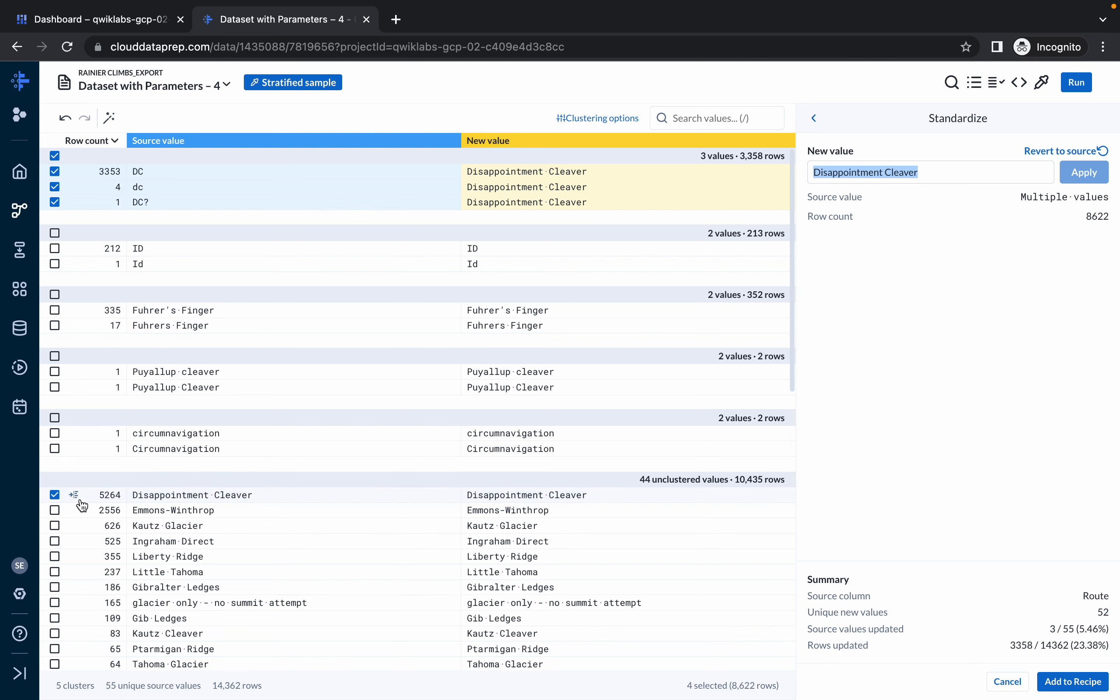
pyautogui.click(77, 499)
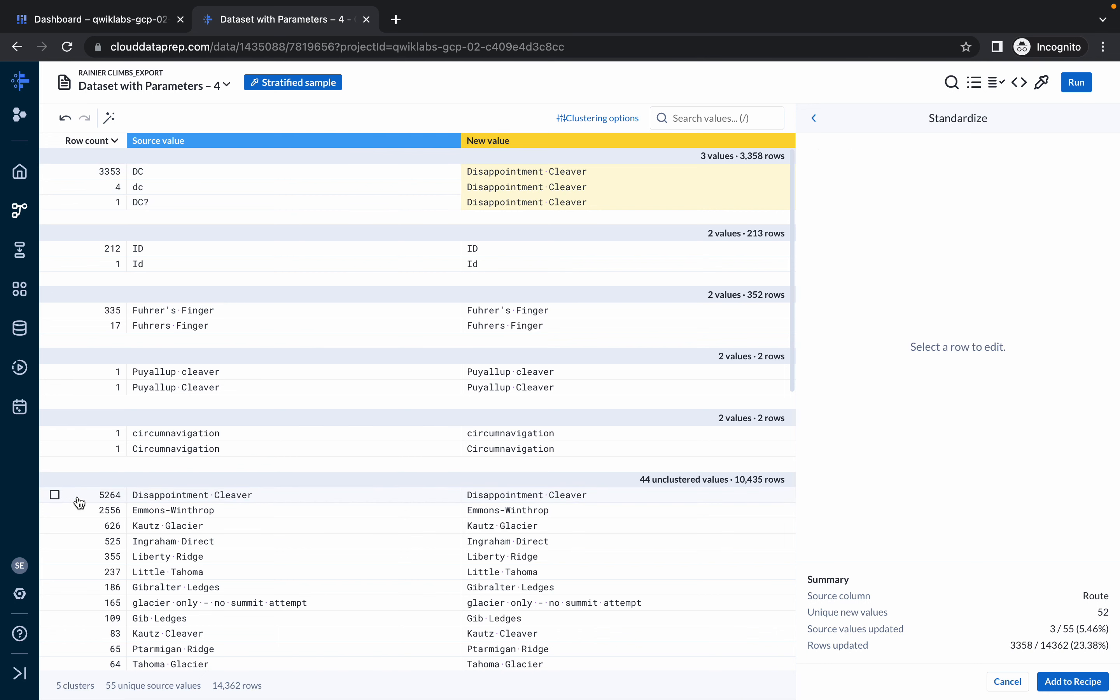
# - Select the DC, dc and DC? values together with the Disappointment Cleaver value for standardization
pyautogui.click(54, 171)
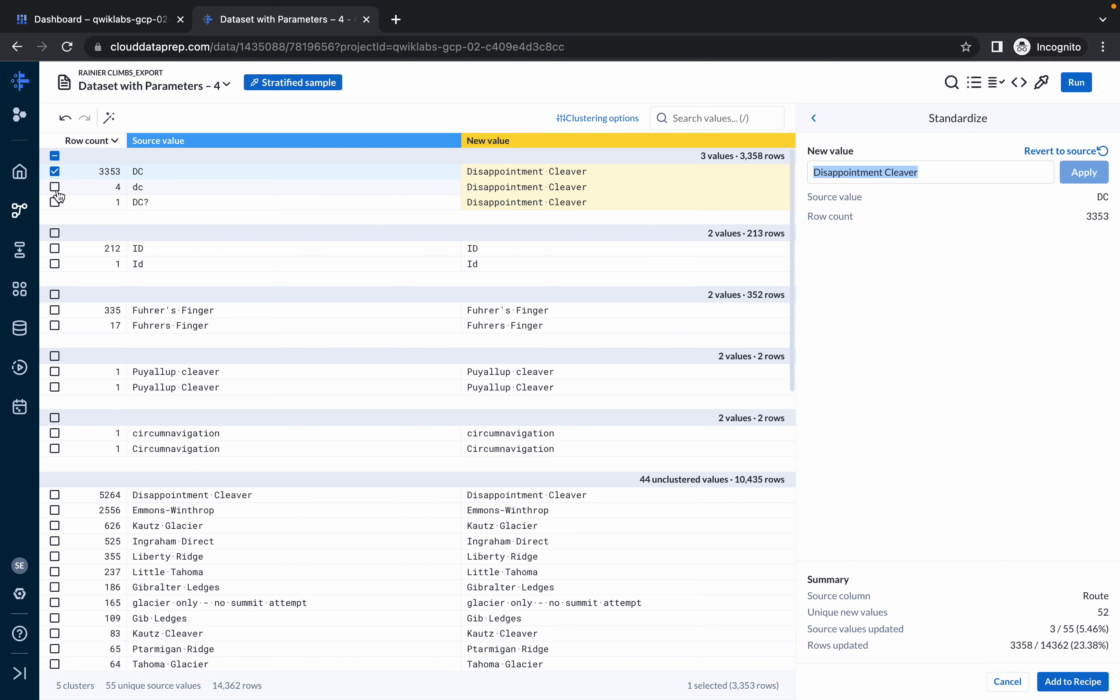
pyautogui.click(54, 187)
pyautogui.click(55, 202)
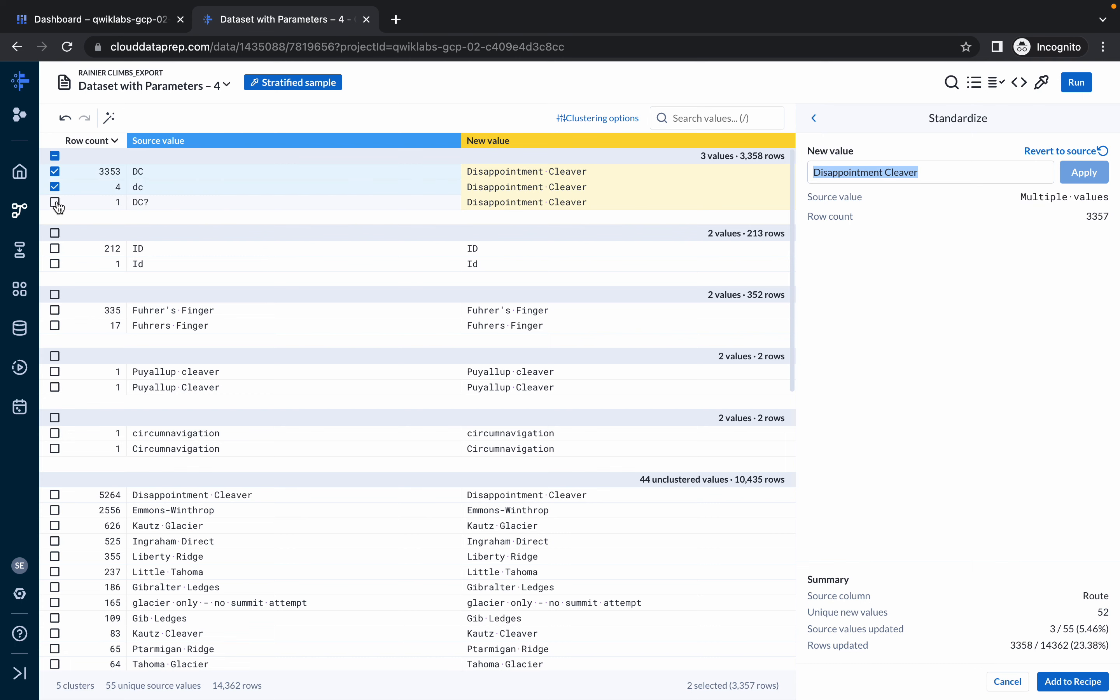
pyautogui.click(55, 496)
# - Following the lab instructions, add the Route standardization to the recipe
pyautogui.hotkey('ctrl', 'Left')
pyautogui.scroll(-7, 669, 291)
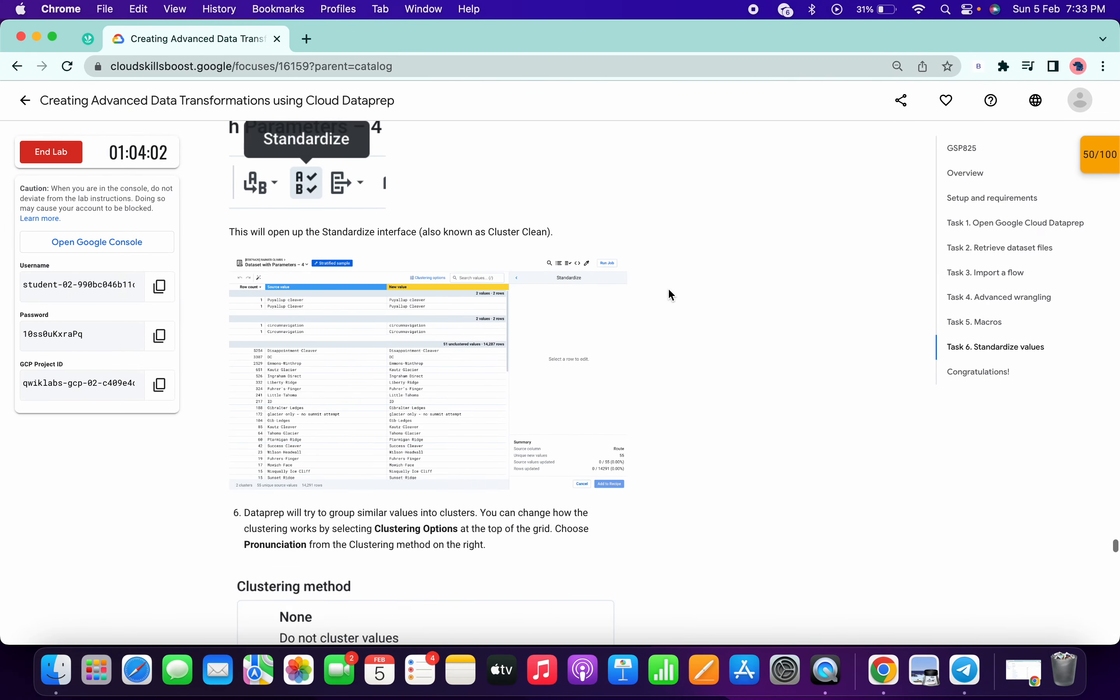
pyautogui.scroll(-10, 668, 290)
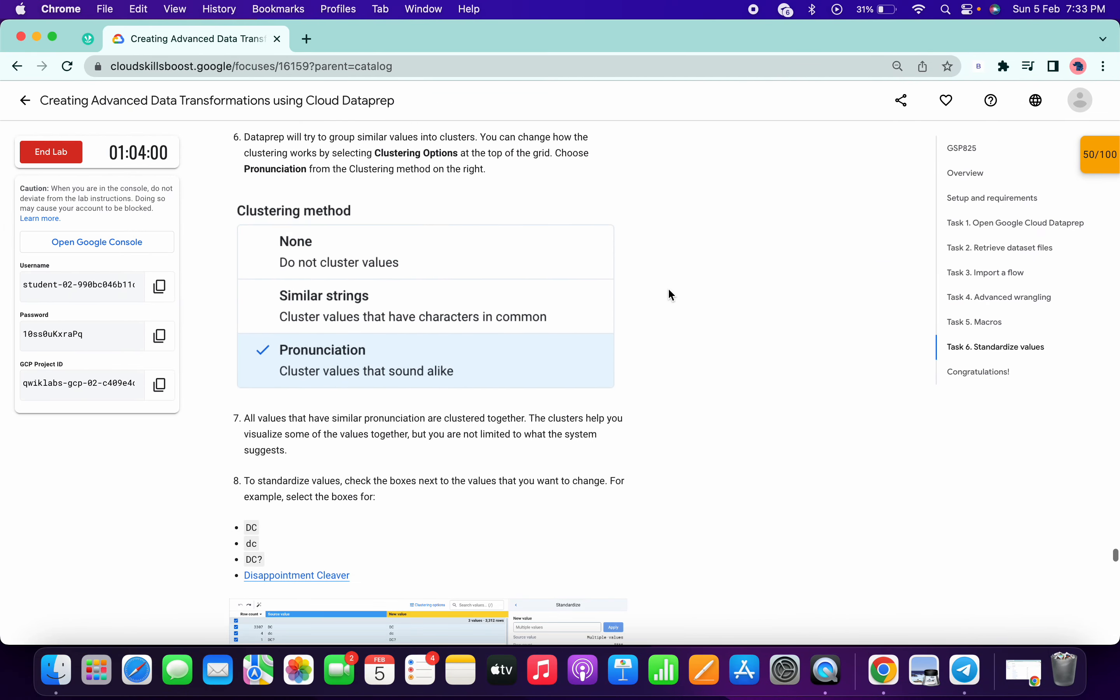
pyautogui.scroll(-7, 671, 294)
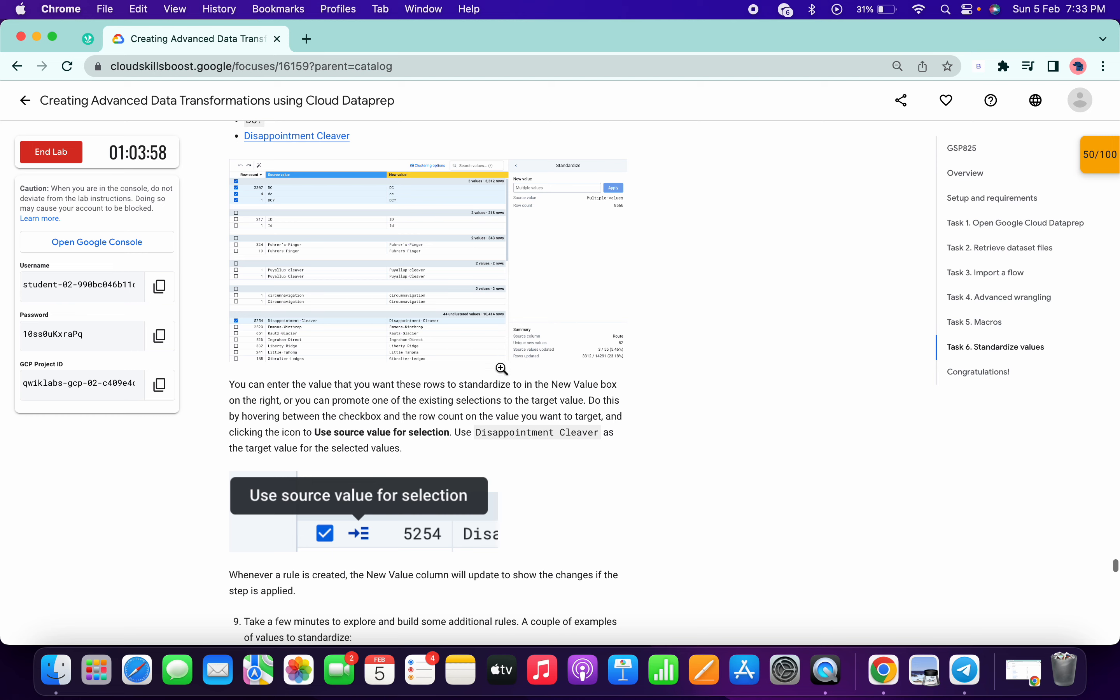
pyautogui.scroll(-10, 501, 409)
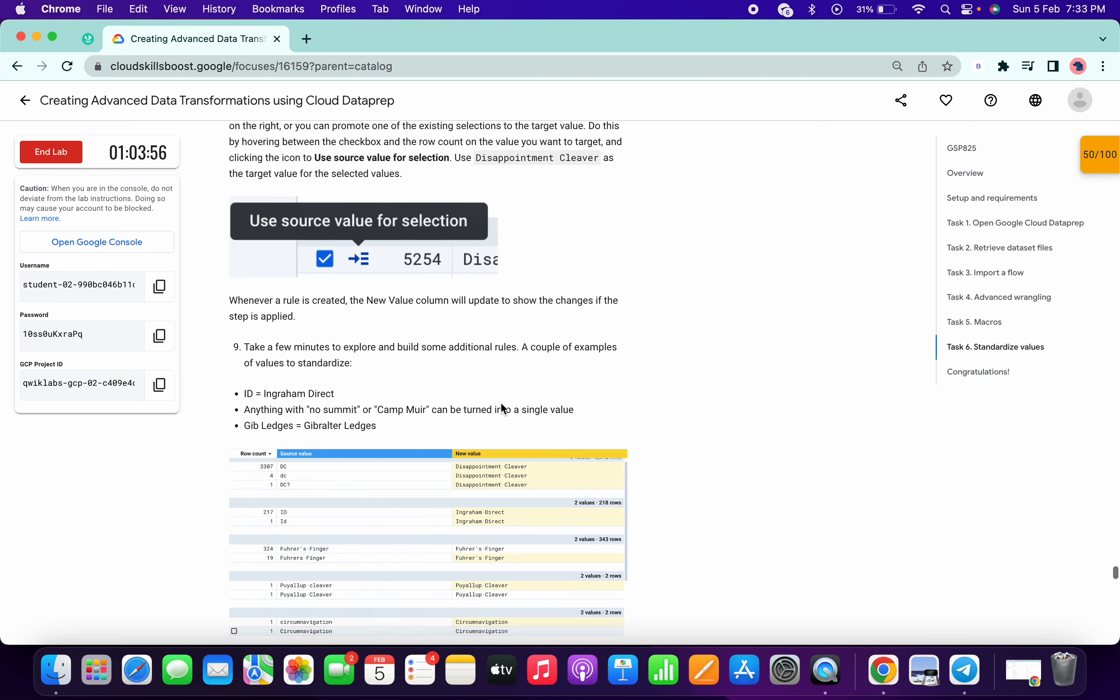
pyautogui.scroll(-3, 501, 404)
pyautogui.hotkey('ctrl', 'Right')
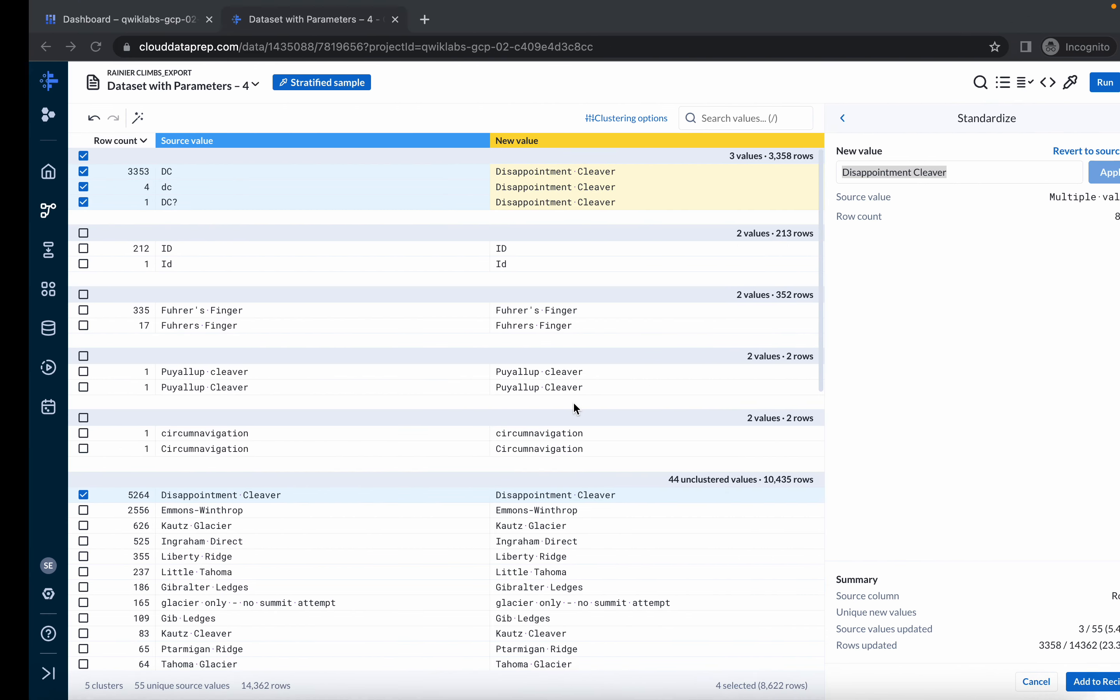
pyautogui.click(947, 495)
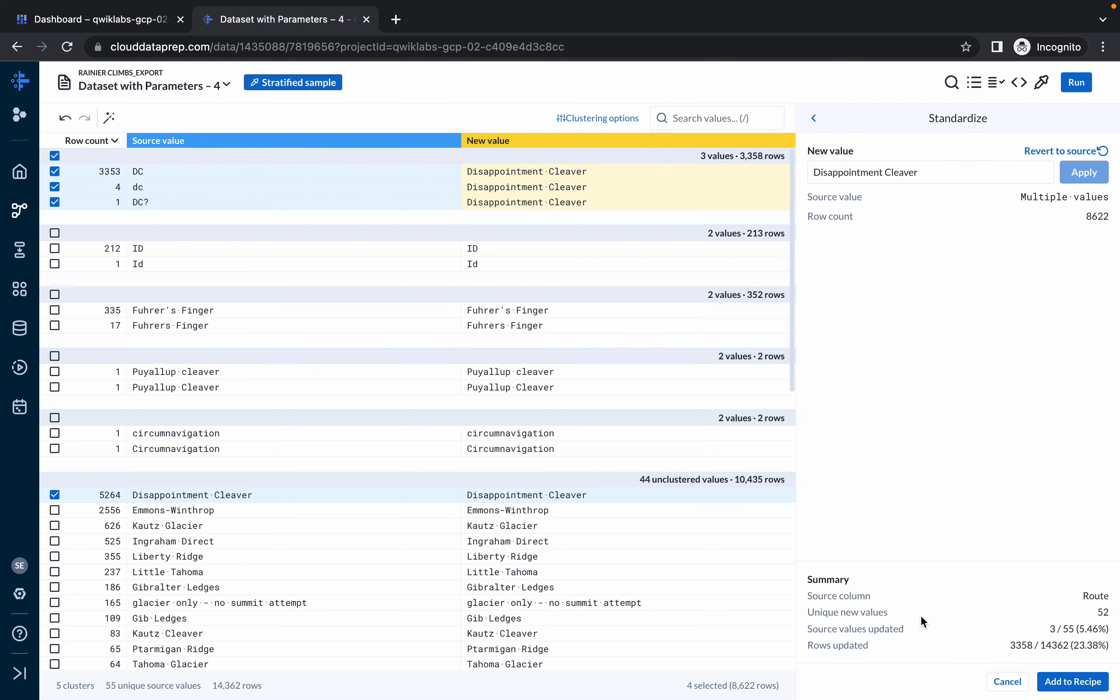
pyautogui.click(1088, 689)
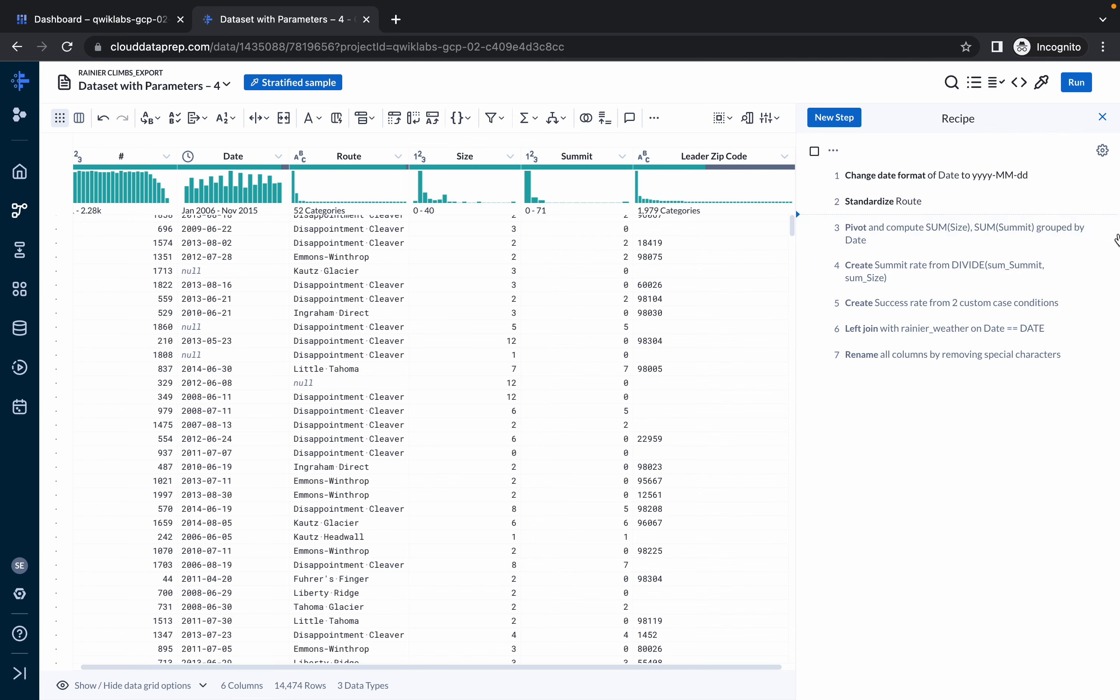
# - Edit the pivot in recipe step 3 to include Route as a row label alongside Date, and save the change
pyautogui.click(1106, 230)
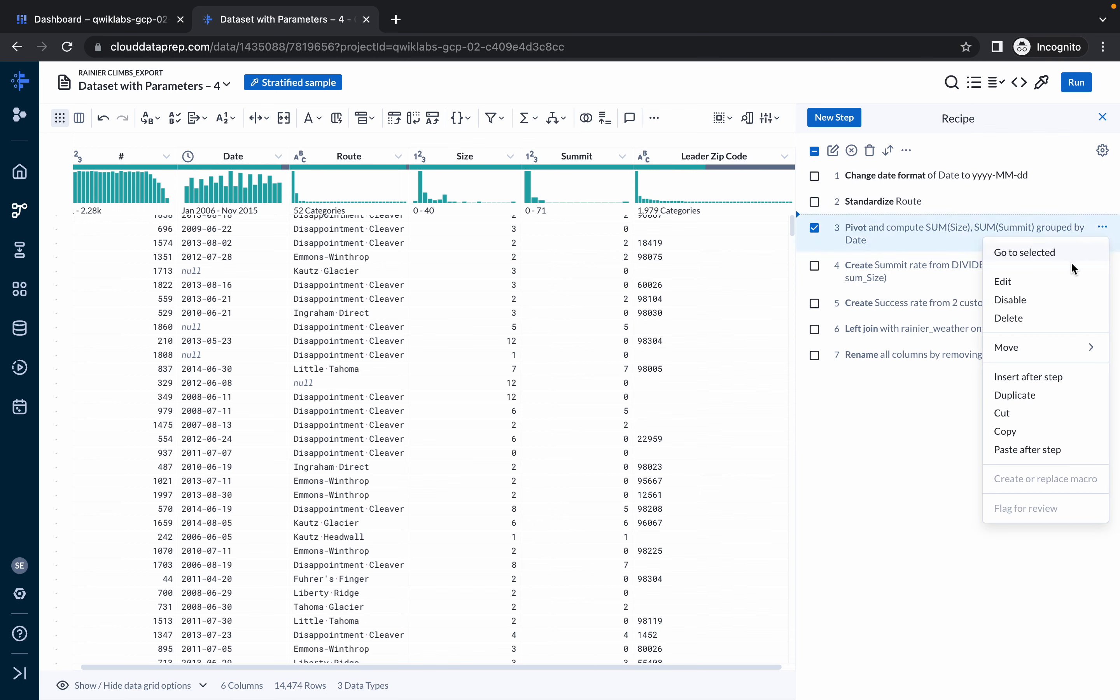
pyautogui.click(1013, 281)
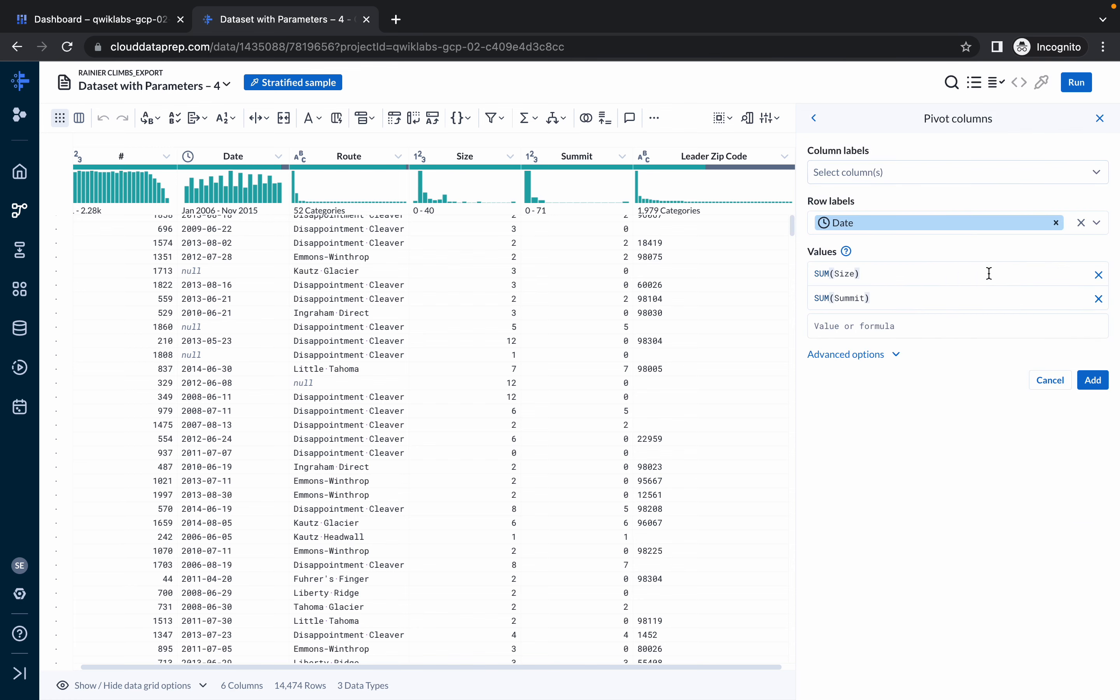
pyautogui.click(918, 229)
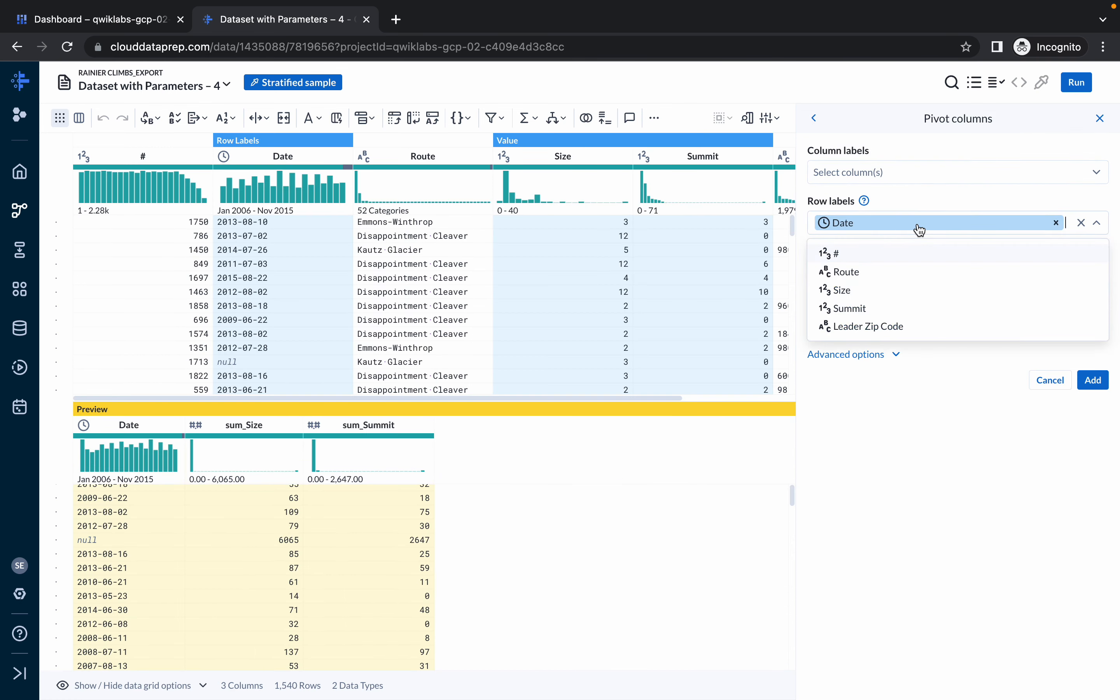
pyautogui.click(844, 273)
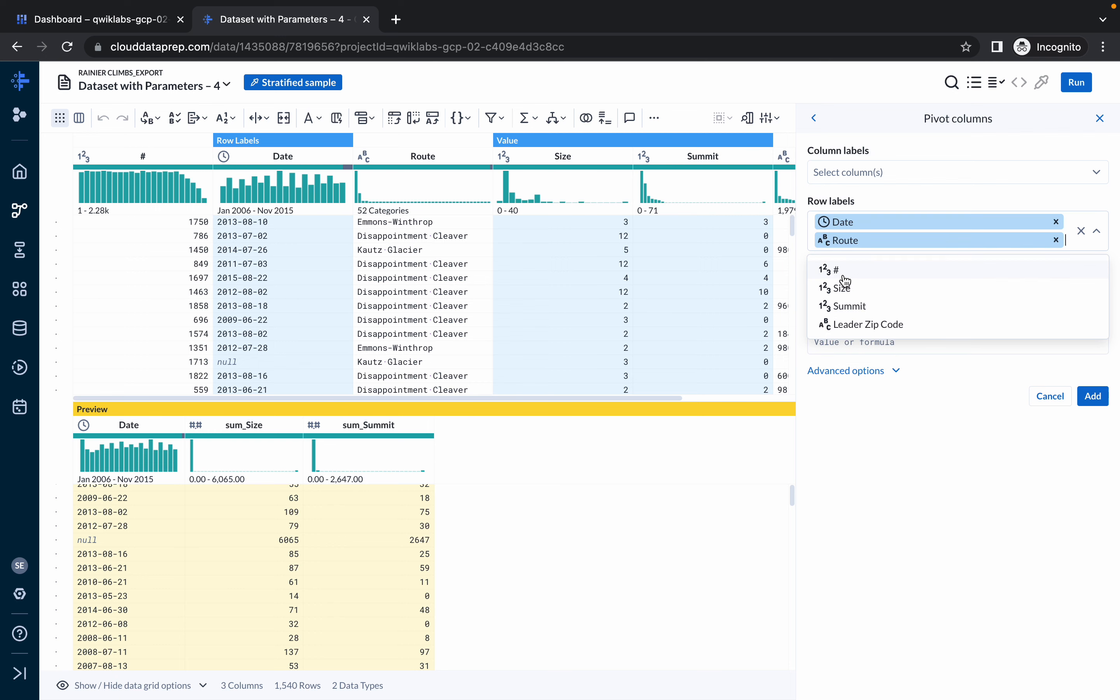
pyautogui.click(1100, 401)
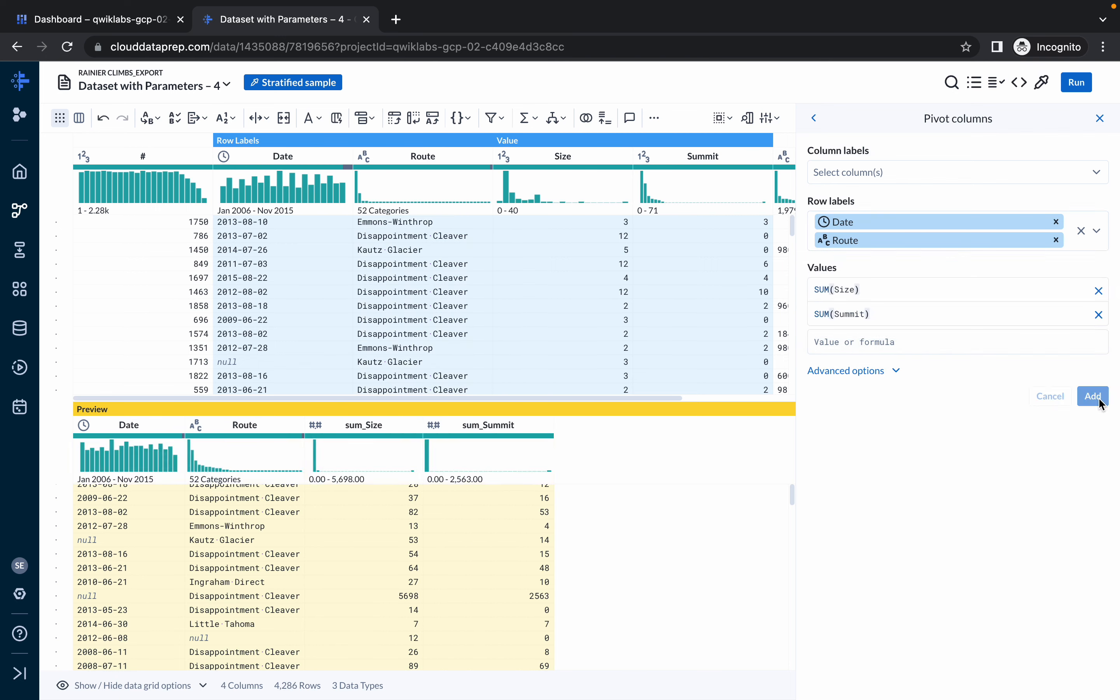
# - Following the lab instructions, move the current recipe position to after step 5
pyautogui.hotkey('ctrl', 'Left')
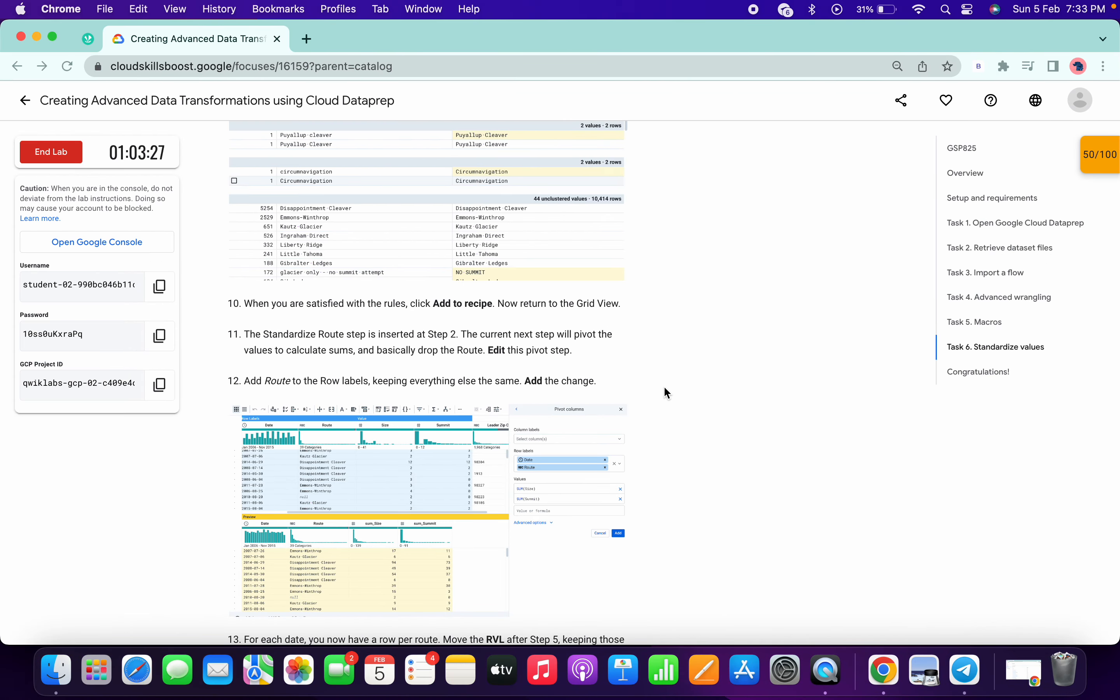
pyautogui.scroll(-5, 667, 393)
pyautogui.scroll(-4, 666, 392)
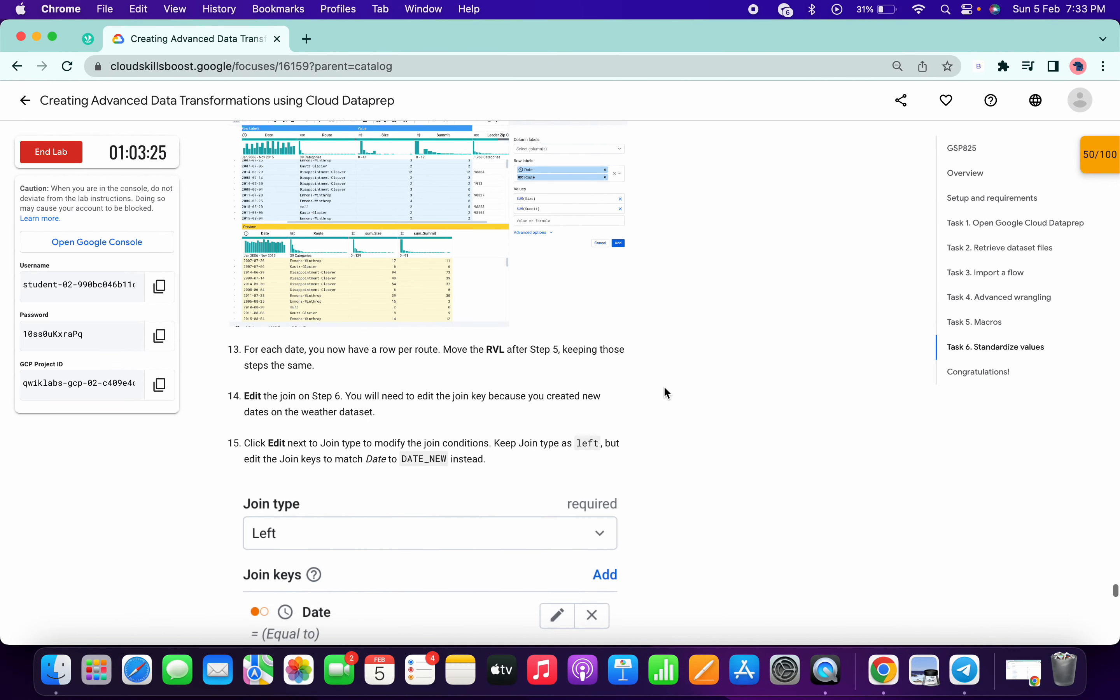
pyautogui.scroll(-1, 352, 373)
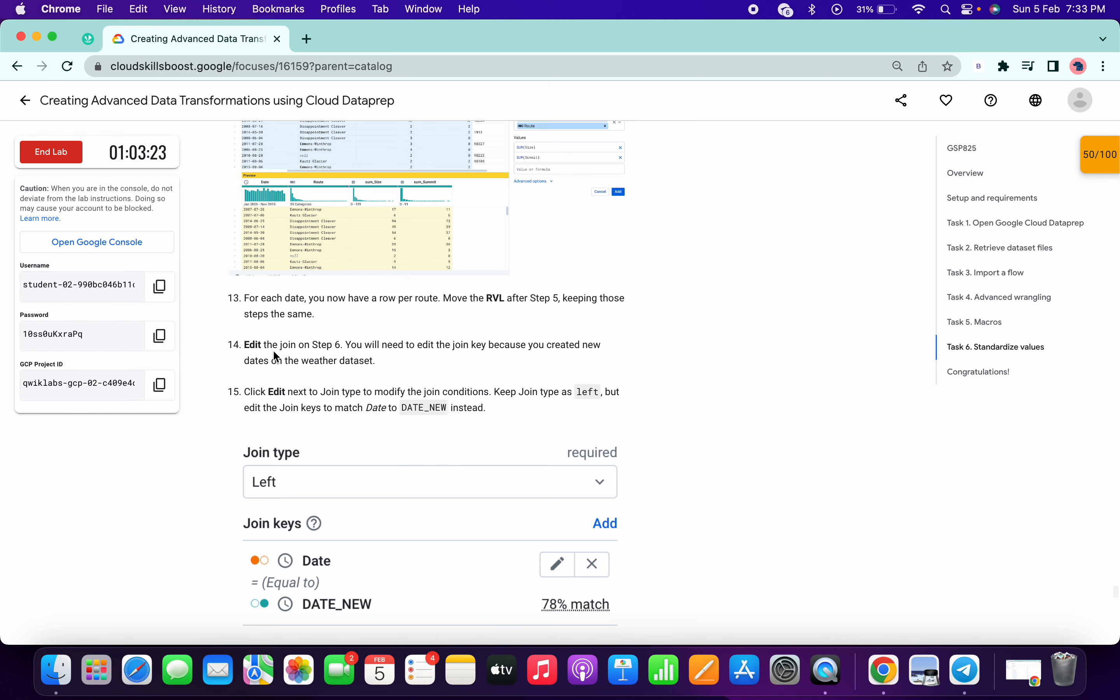
pyautogui.scroll(5, 350, 341)
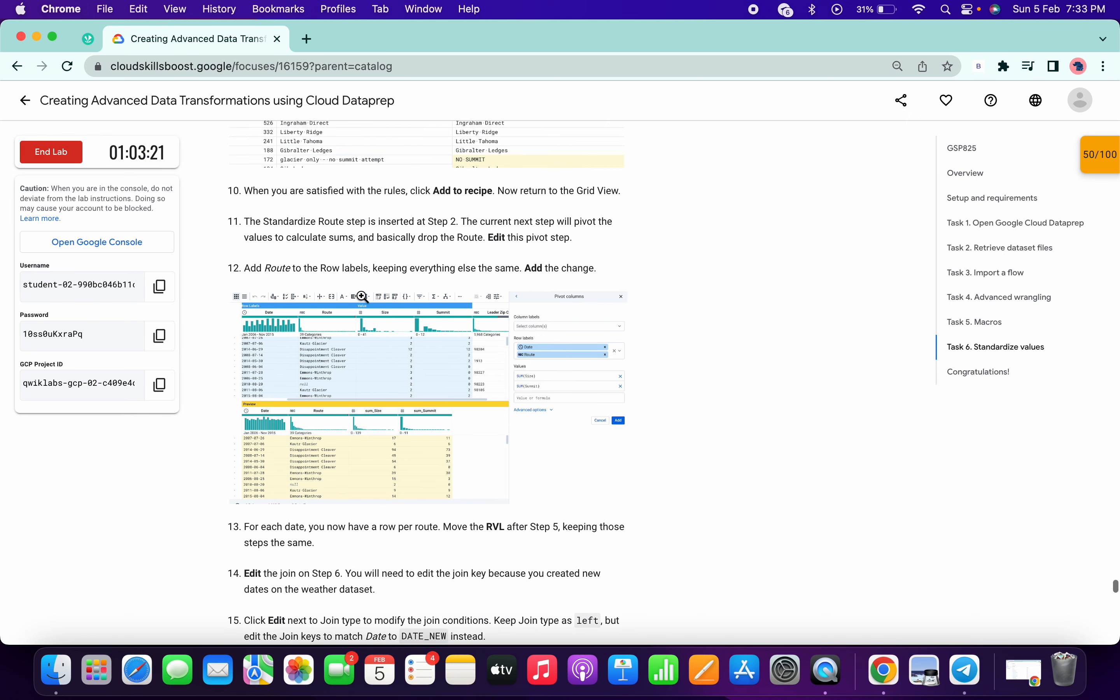
pyautogui.moveTo(245, 221); pyautogui.dragTo(465, 251)
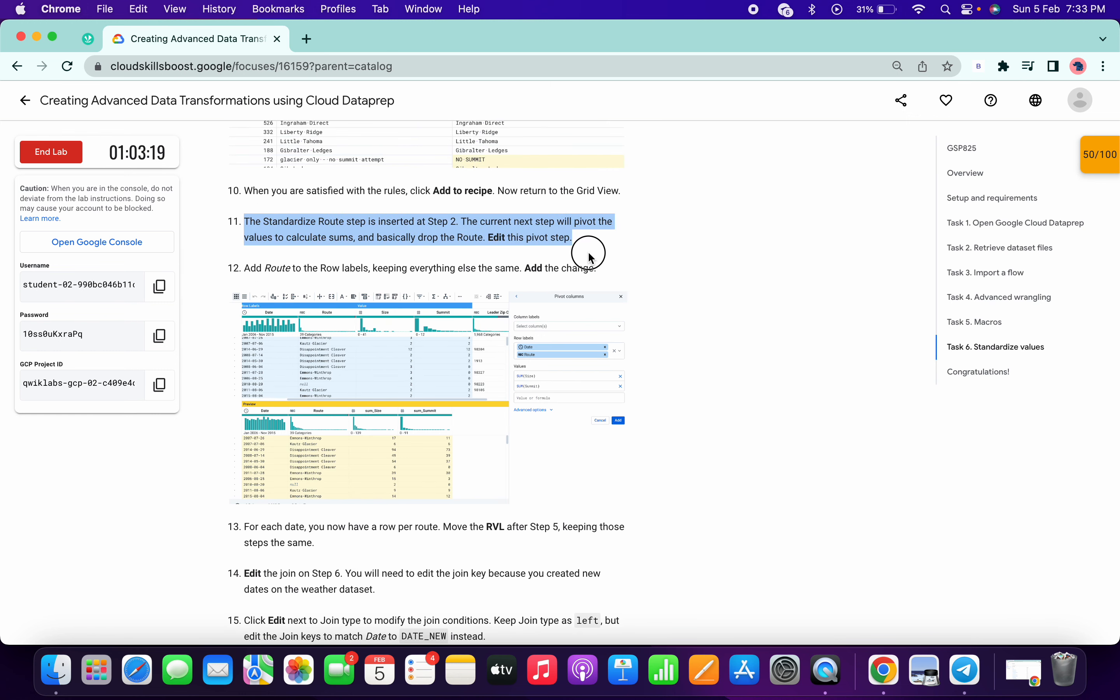
pyautogui.scroll(-2, 590, 257)
pyautogui.scroll(-6, 590, 257)
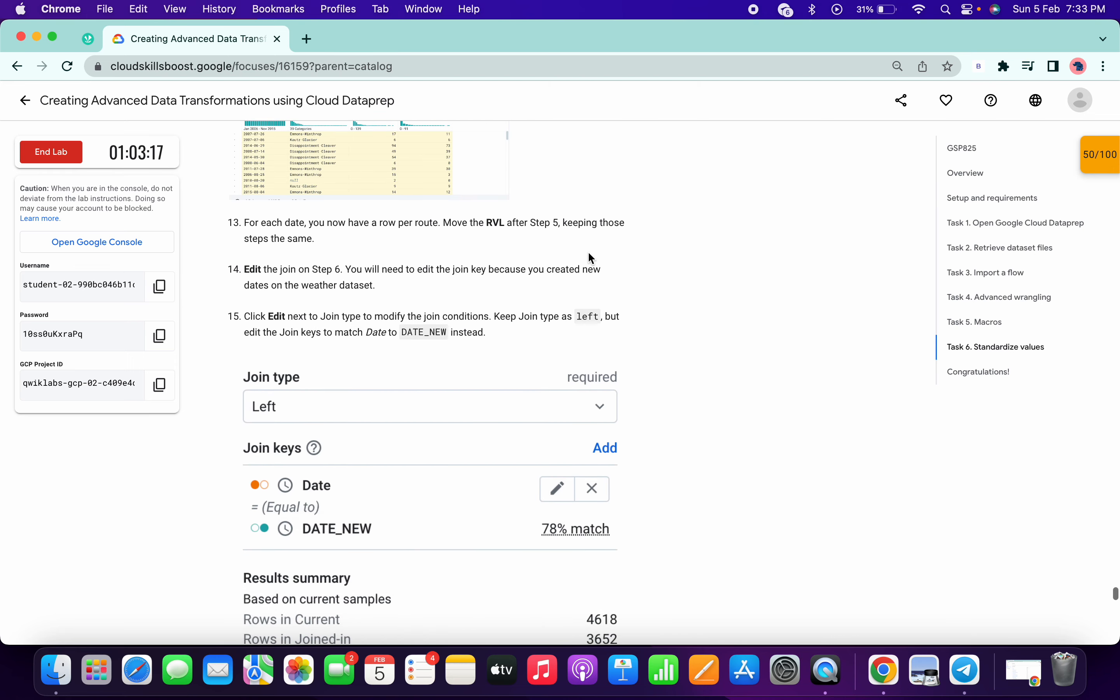
pyautogui.hotkey('ctrl', 'Right')
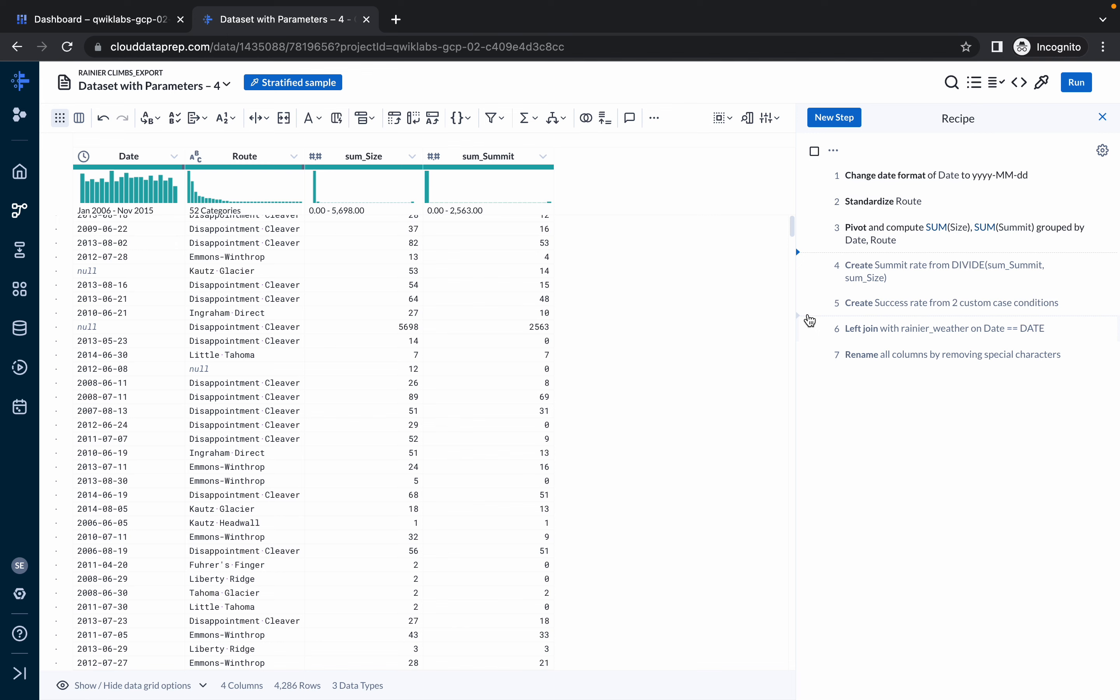
pyautogui.click(809, 319)
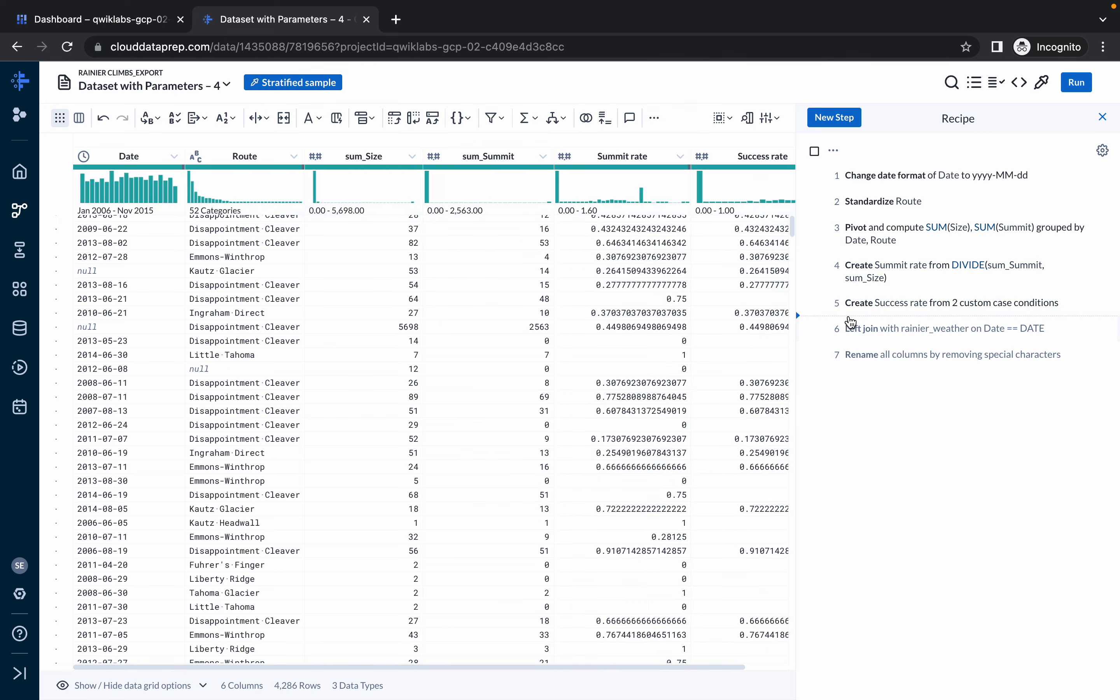
# - Edit the left join in step 6 so that Date matches DATE_NEW from rainier_weather, and save it to the recipe
pyautogui.click(1104, 330)
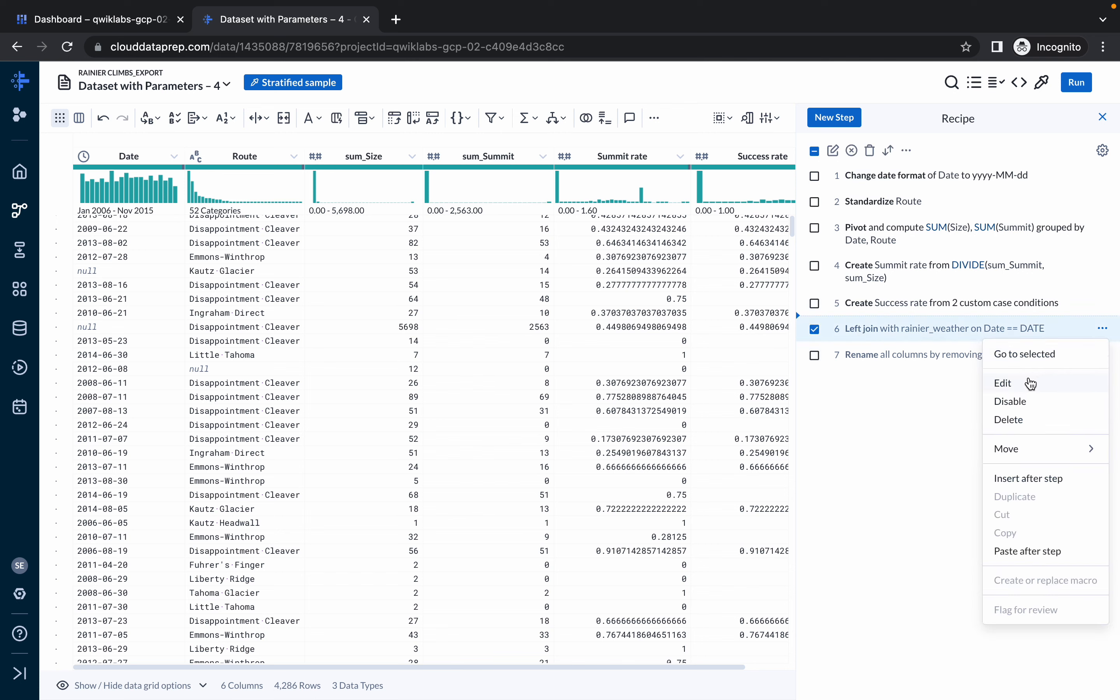
pyautogui.click(1008, 384)
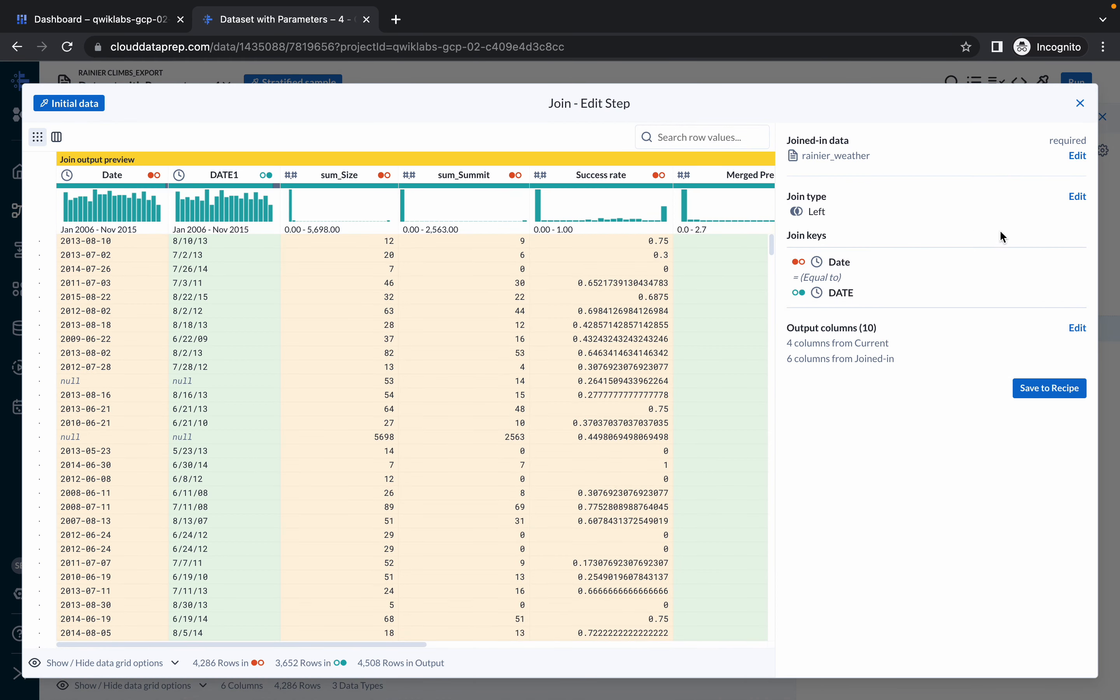
pyautogui.click(1079, 198)
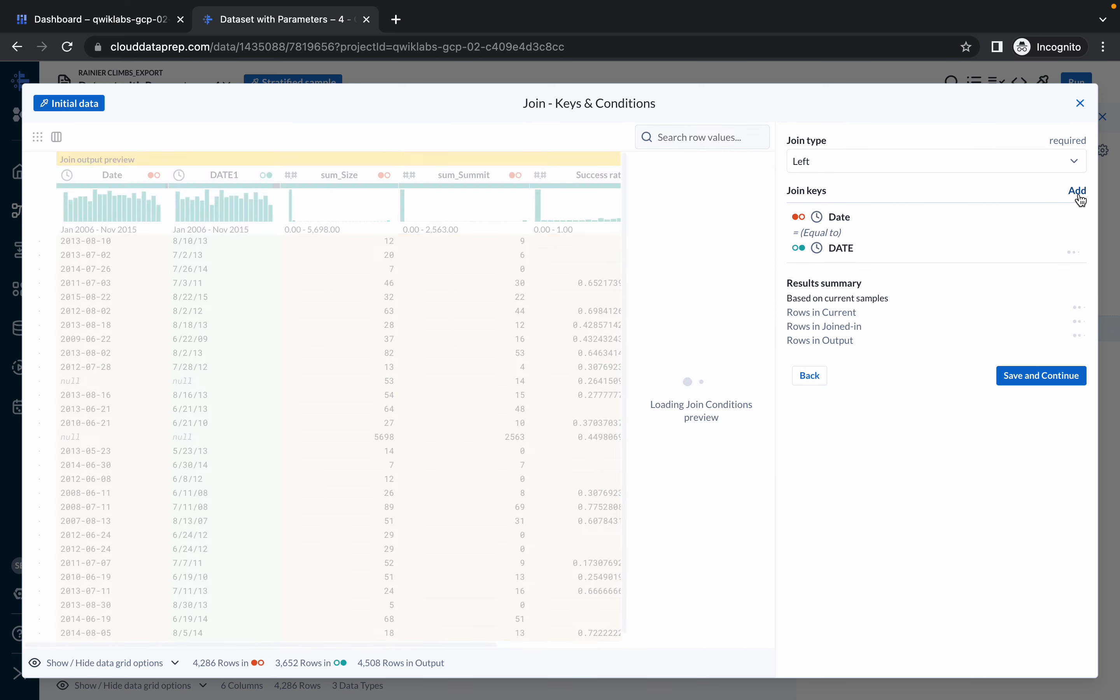
pyautogui.click(1044, 219)
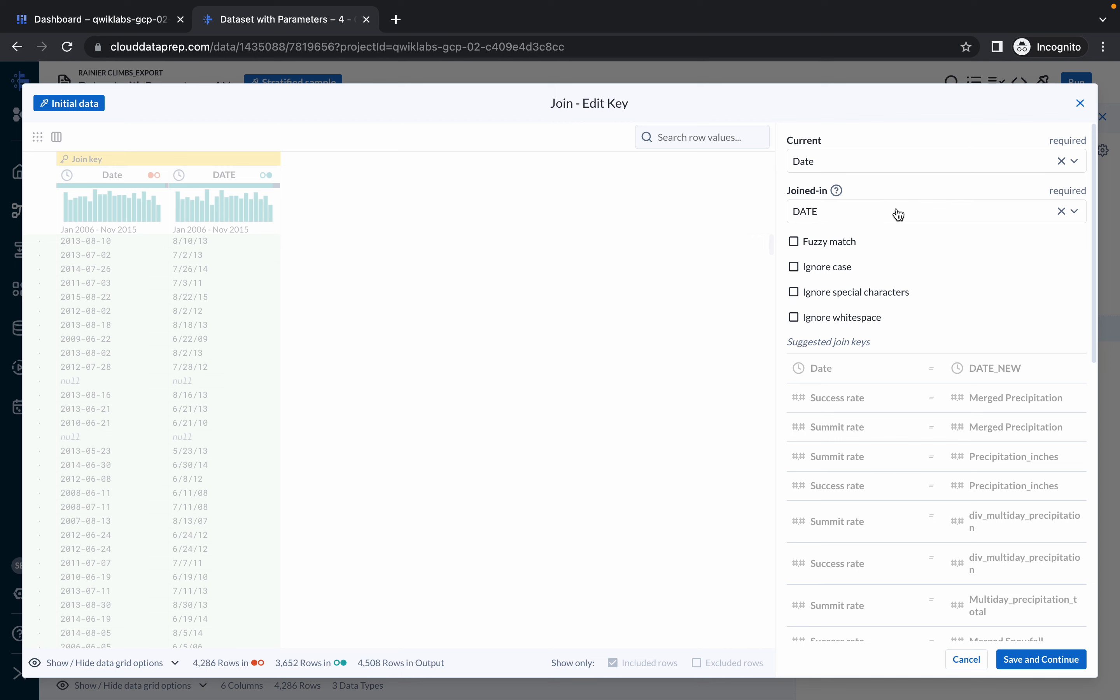
pyautogui.click(900, 215)
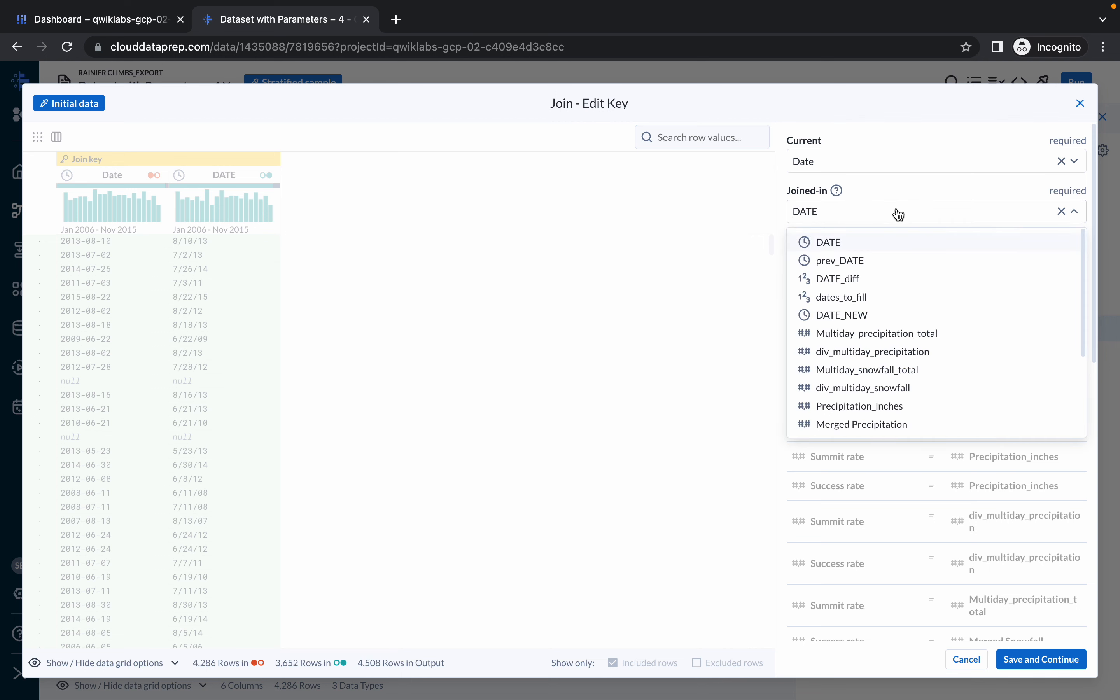
pyautogui.click(855, 321)
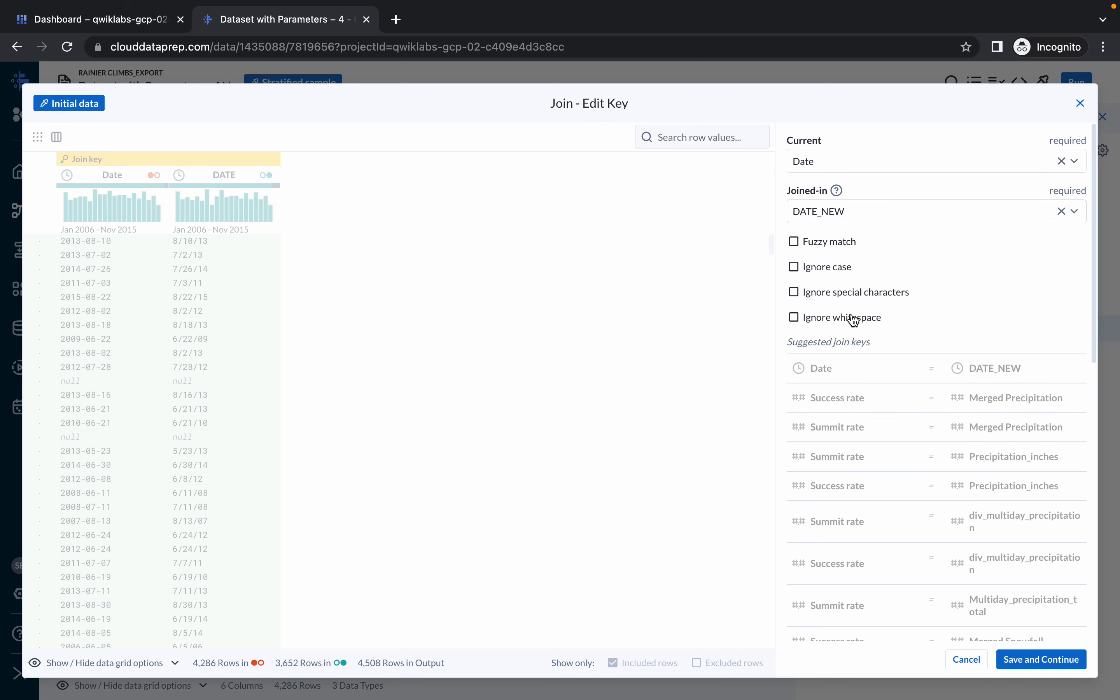
pyautogui.click(1037, 663)
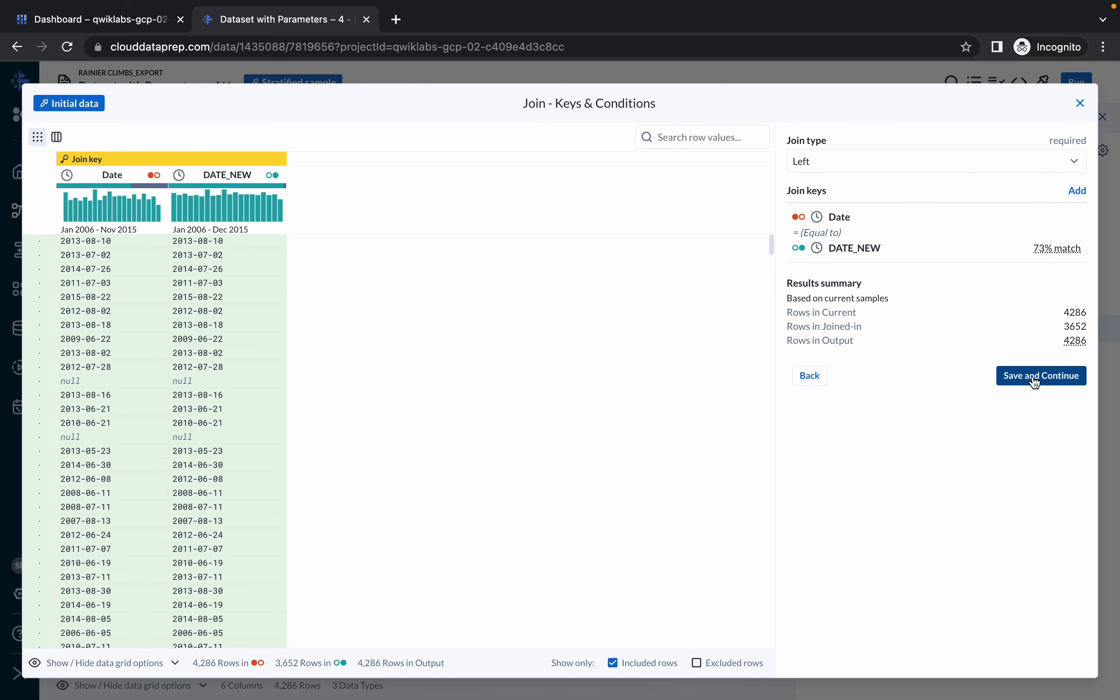
pyautogui.click(1037, 382)
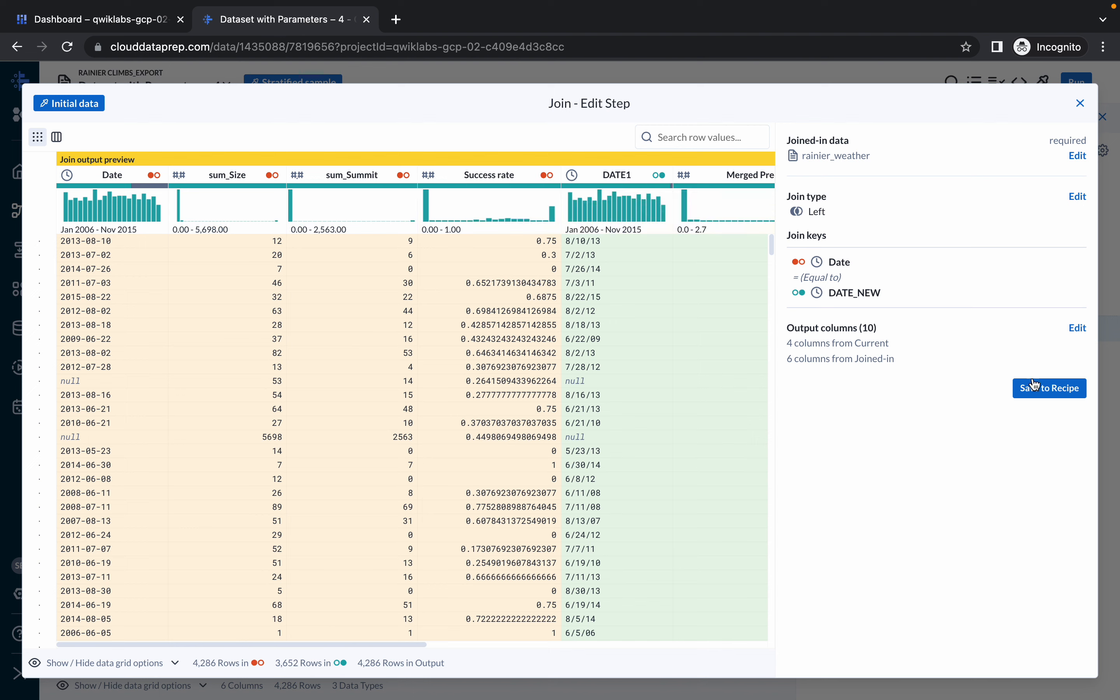
pyautogui.click(1044, 389)
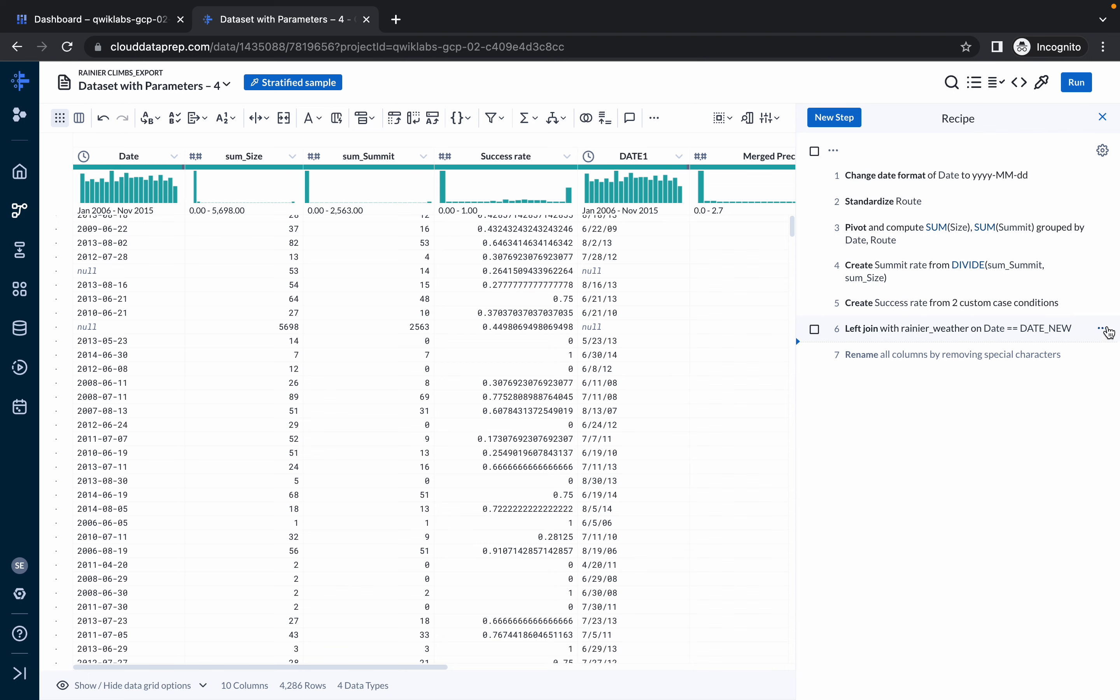
# - Edit the output columns of the left join in recipe step 6, excluding the joined-in DATE column
pyautogui.click(1105, 330)
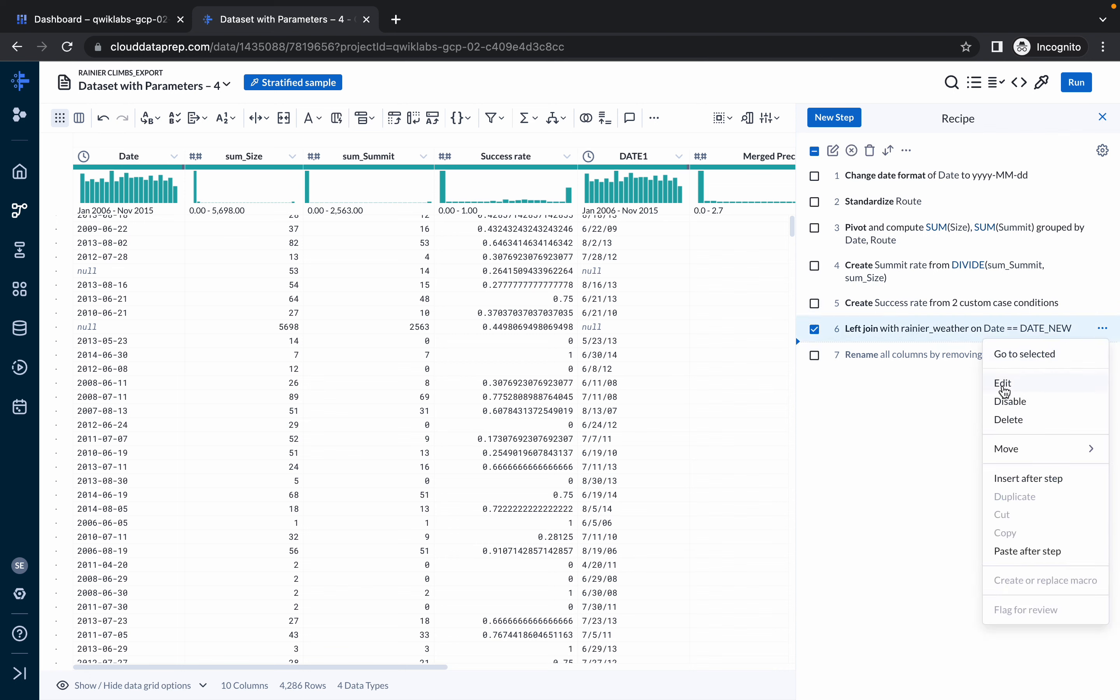
pyautogui.click(1003, 387)
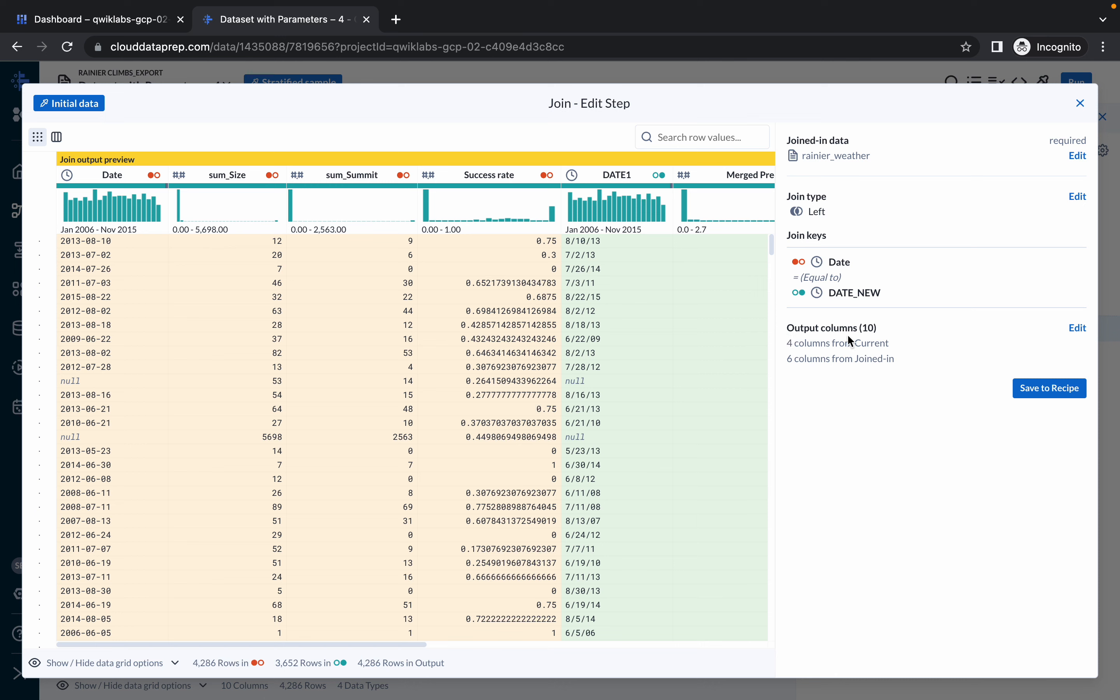
pyautogui.click(1078, 328)
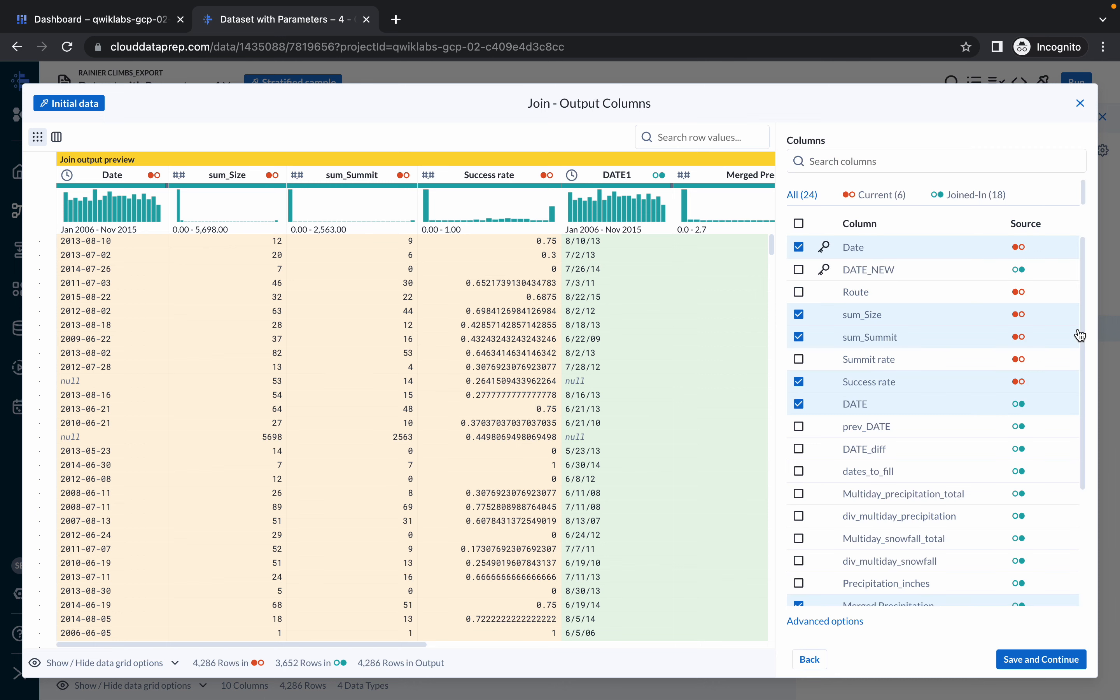
pyautogui.scroll(-2, 873, 307)
pyautogui.scroll(2, 872, 306)
pyautogui.scroll(-3, 850, 403)
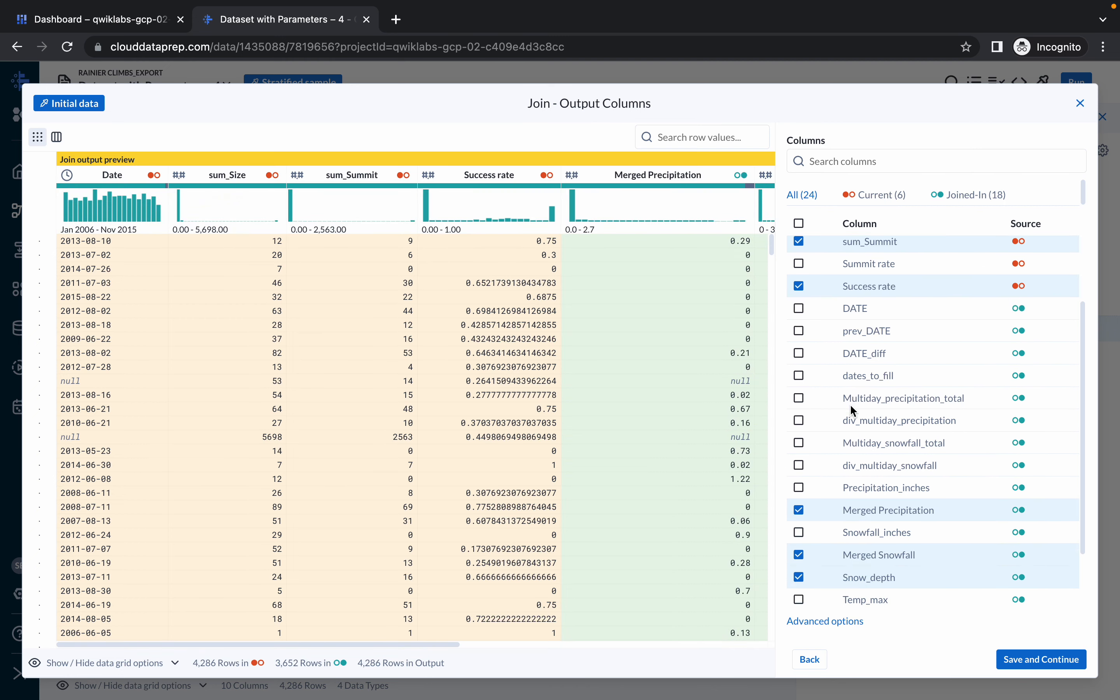
# - Compare the join's selected output columns with the list in the lab instructions, and save the updated join to the recipe
pyautogui.hotkey('ctrl', 'Left')
pyautogui.scroll(-10, 457, 373)
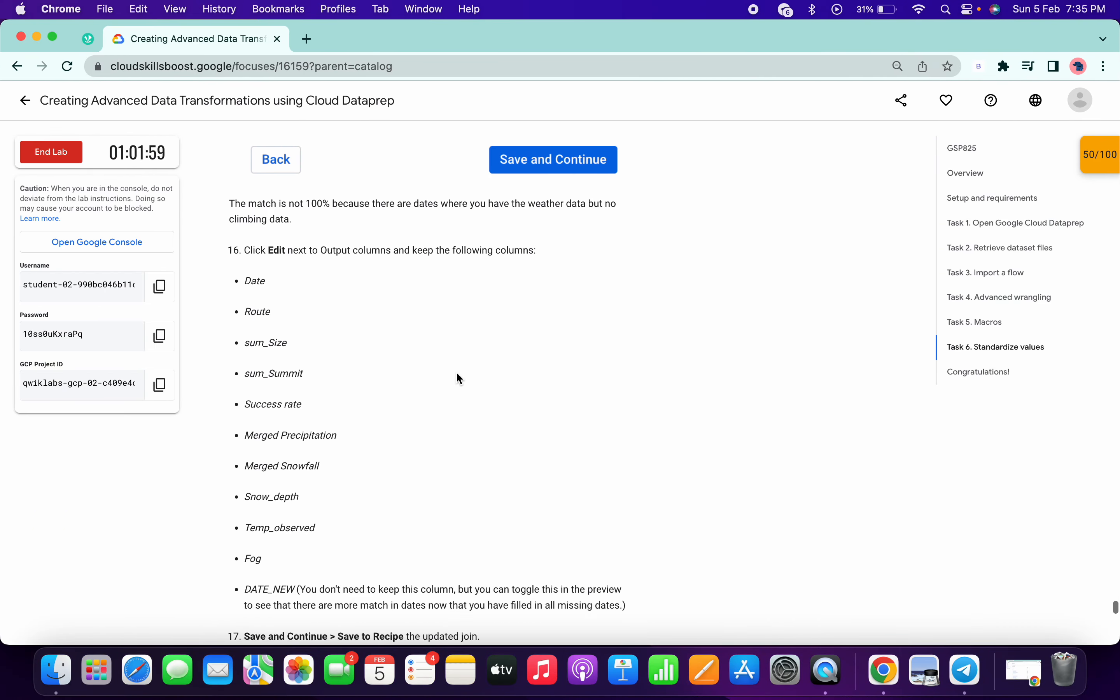
pyautogui.scroll(-2, 458, 377)
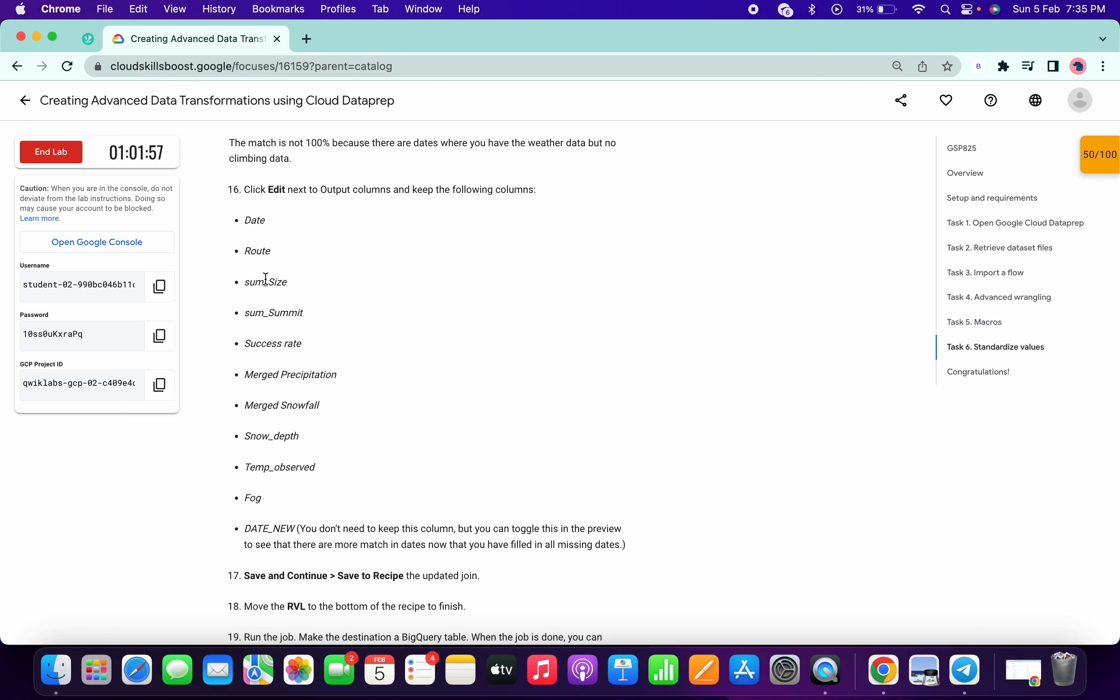
pyautogui.hotkey('ctrl', 'Right')
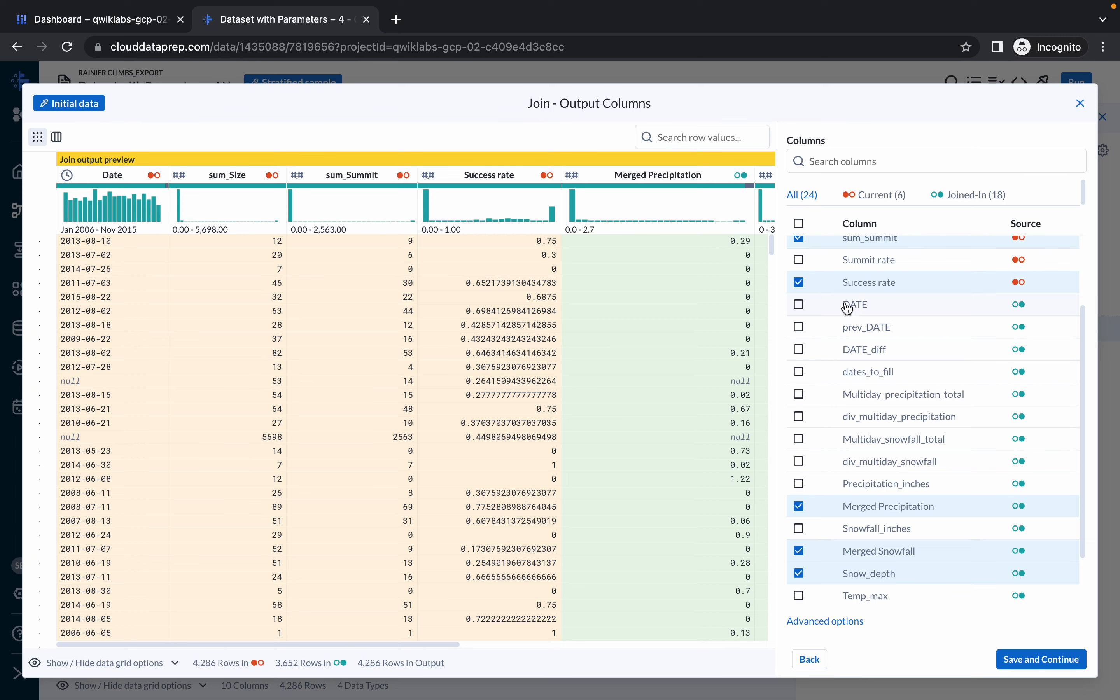
pyautogui.hotkey('ctrl', 'Left')
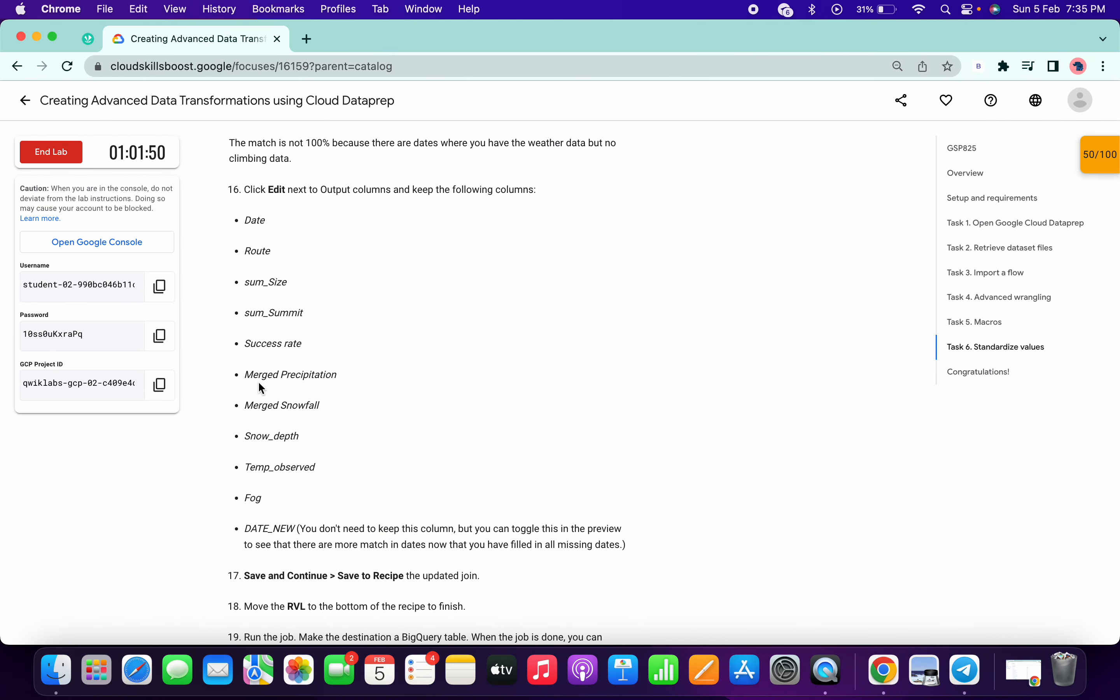
pyautogui.hotkey('ctrl', 'Right')
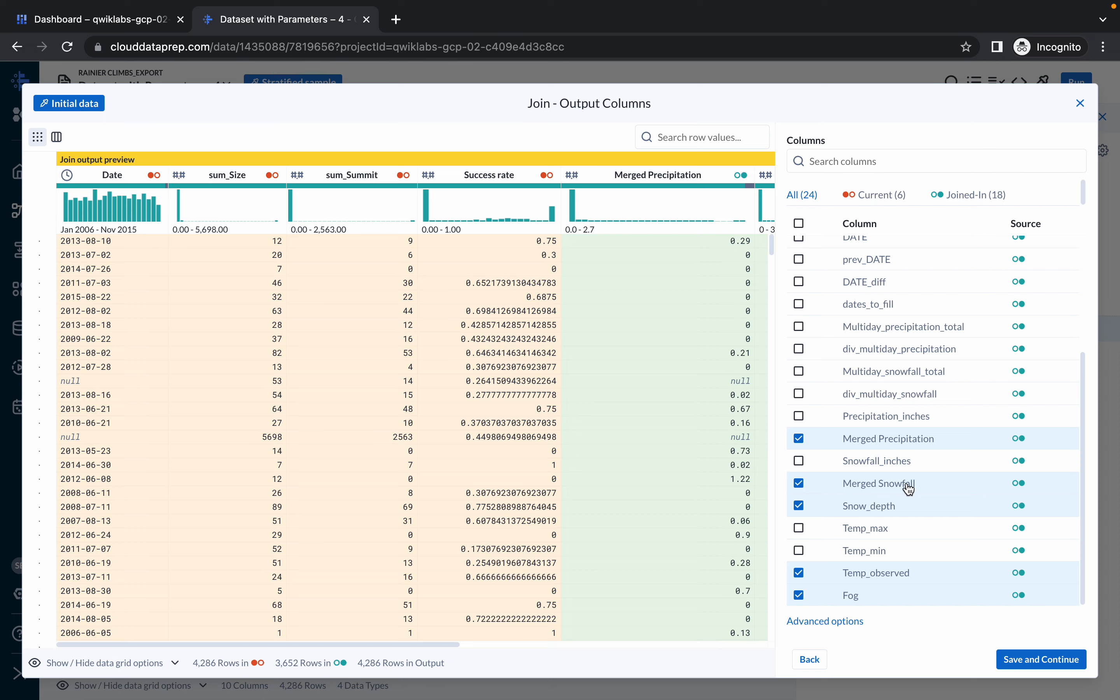
pyautogui.hotkey('ctrl', 'Left')
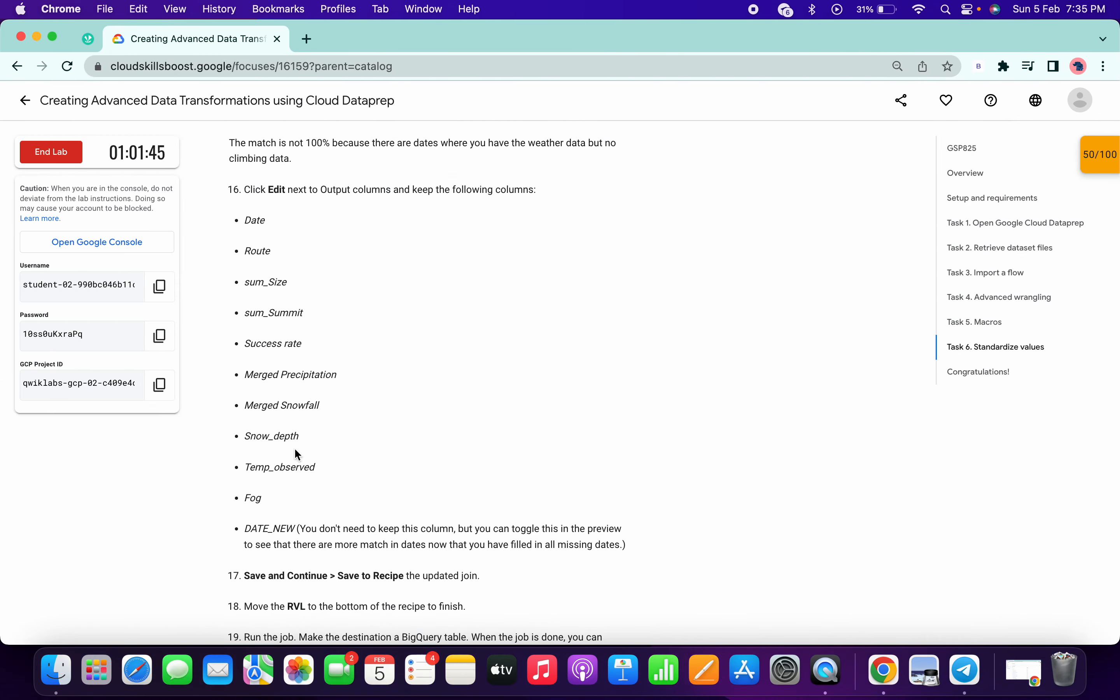
pyautogui.hotkey('ctrl', 'Right')
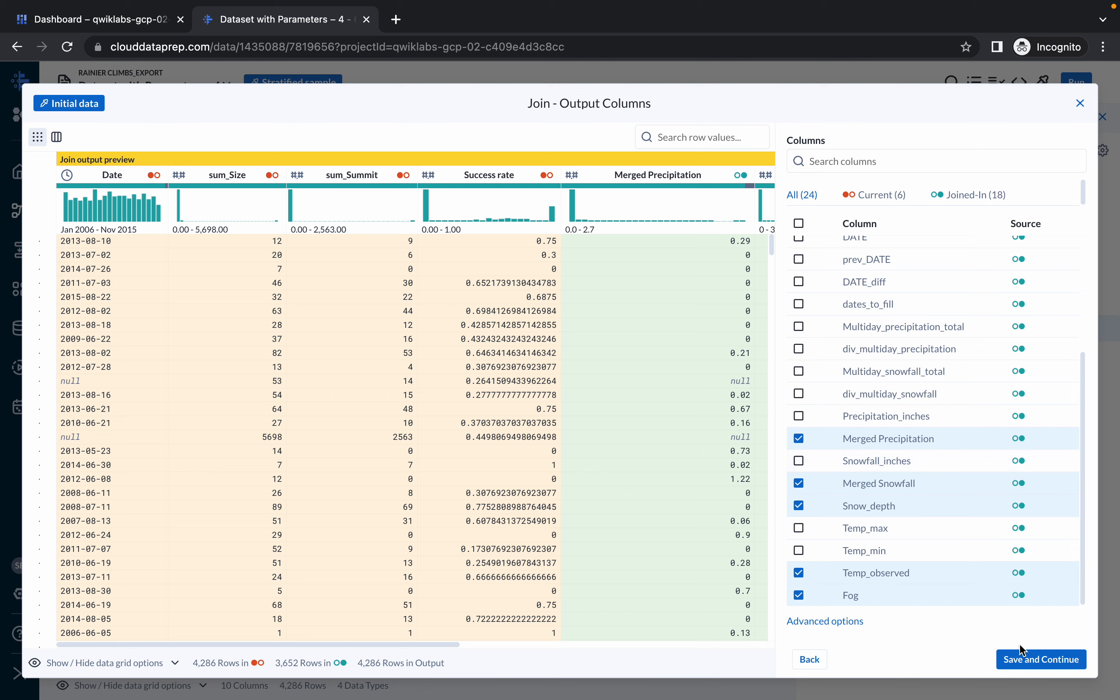
pyautogui.scroll(3, 905, 482)
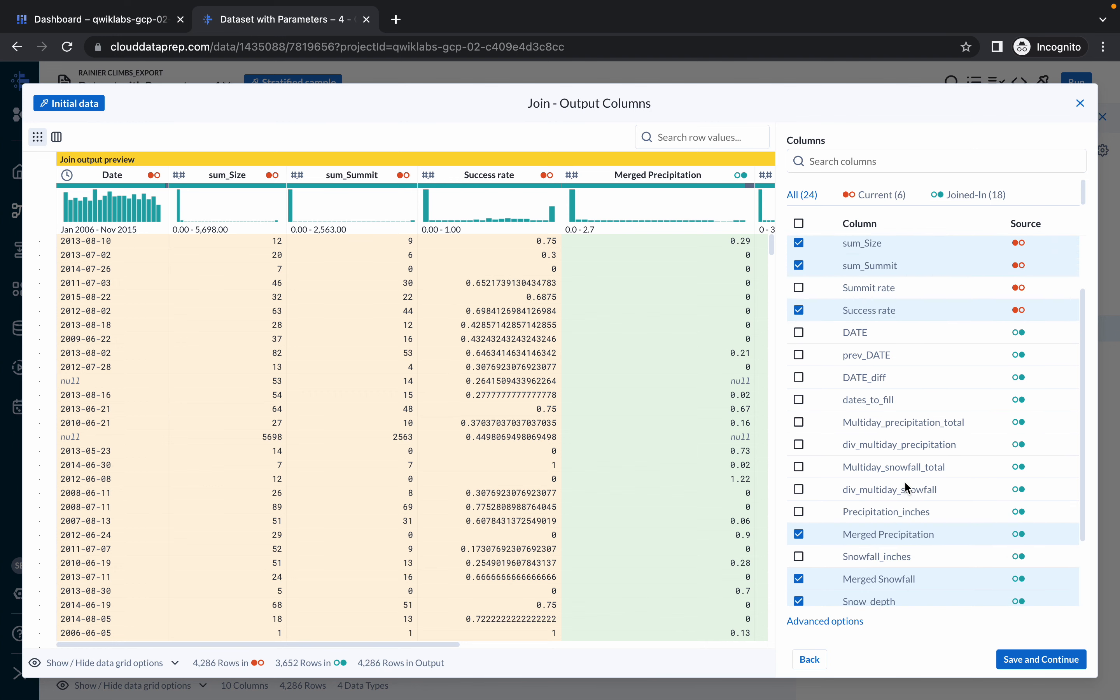
pyautogui.click(1039, 665)
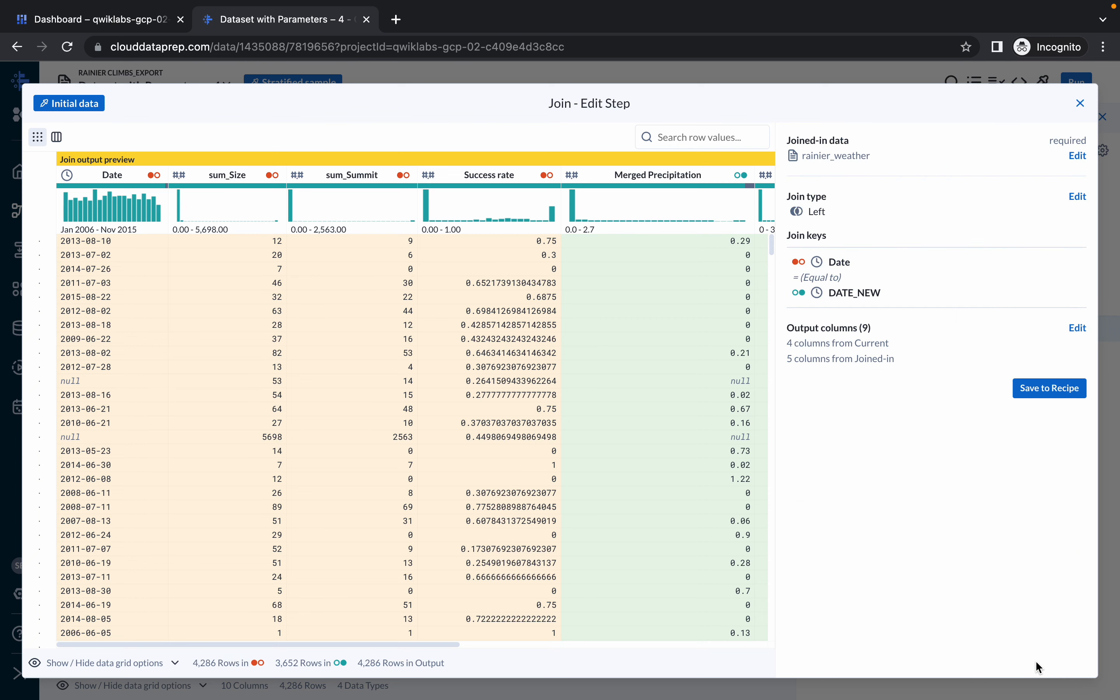
pyautogui.click(1047, 394)
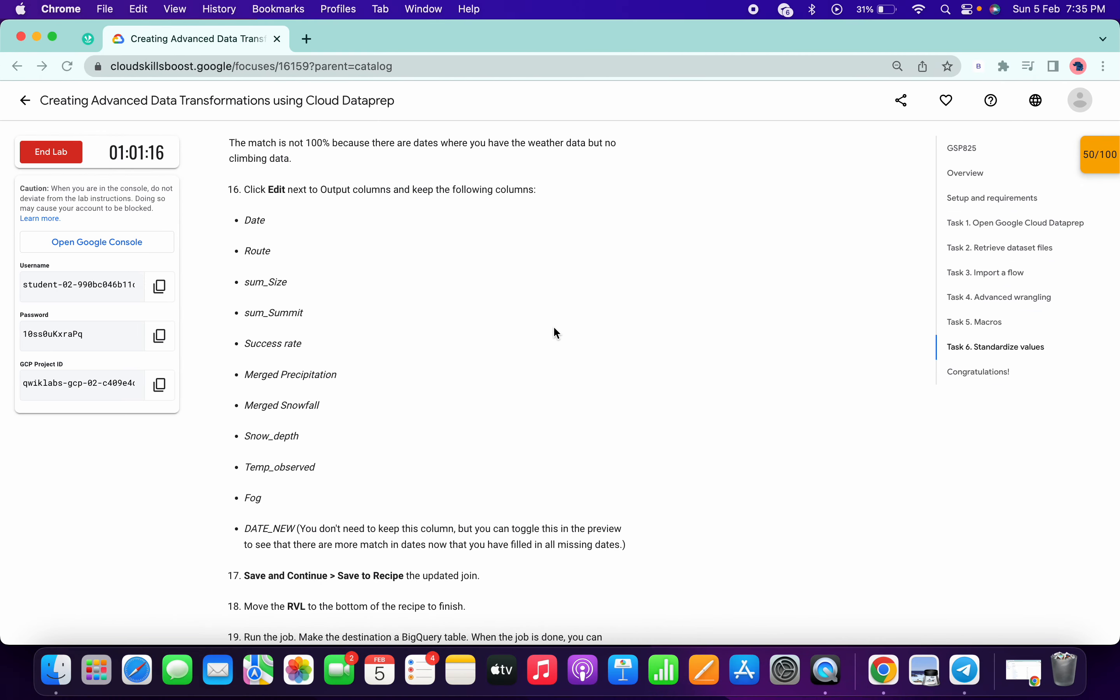
# - Following the lab instructions, move the current recipe position to after step 7, the end of the recipe
pyautogui.scroll(-5, 553, 325)
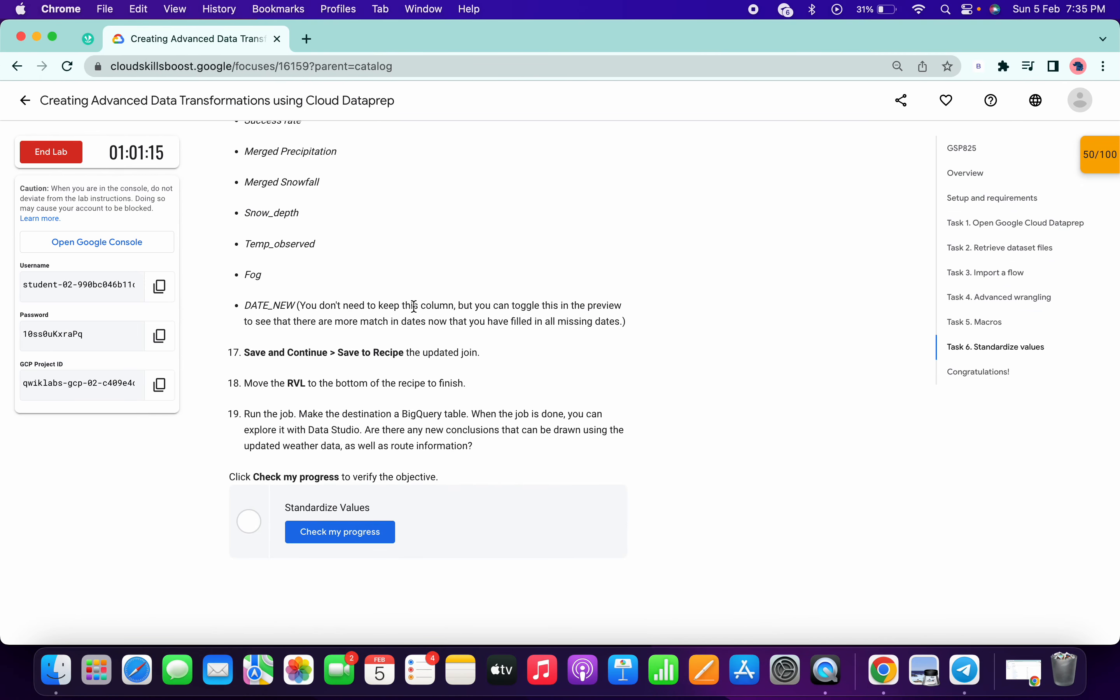
pyautogui.hotkey('ctrl', 'Right')
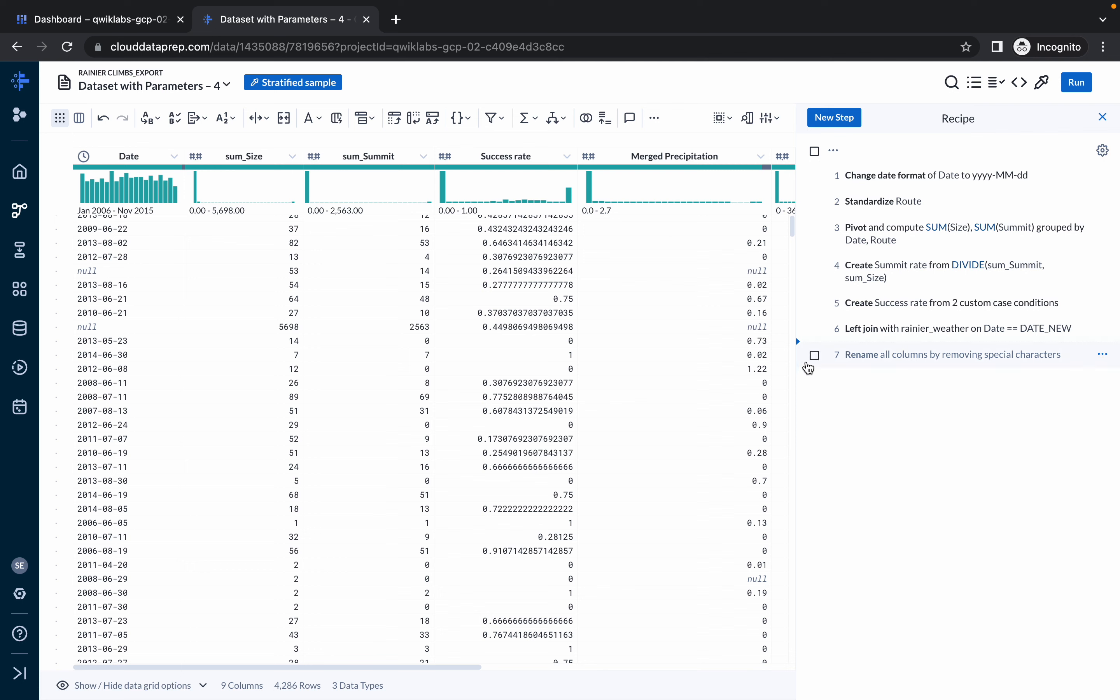
pyautogui.moveTo(802, 348); pyautogui.dragTo(810, 371)
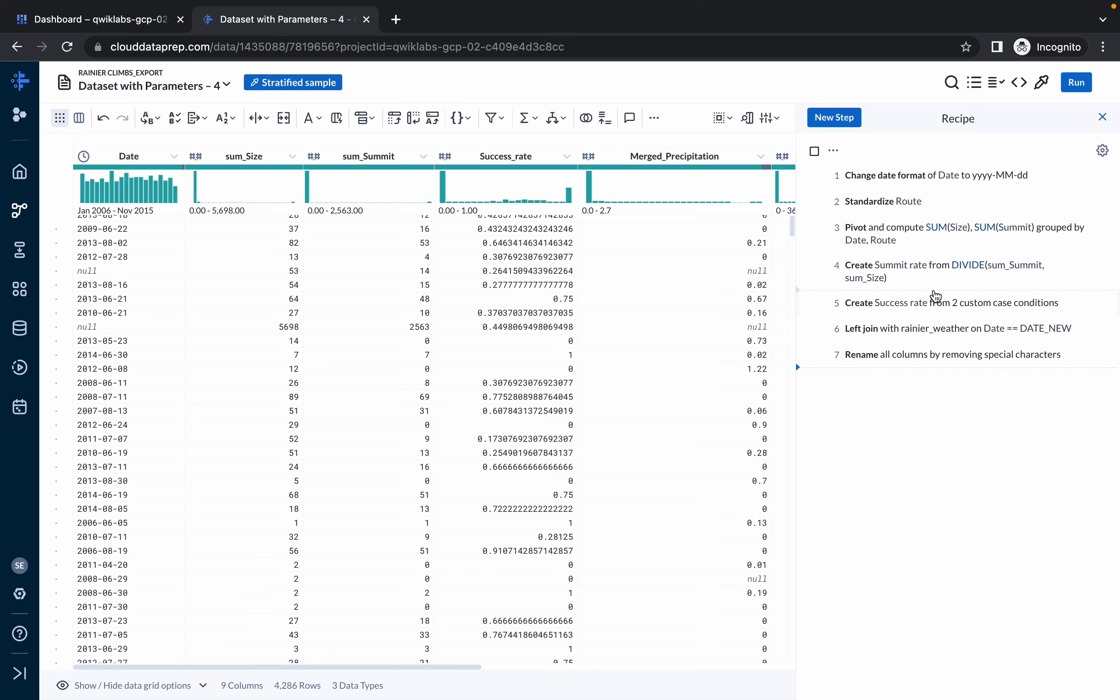
# - Read step 19 of the lab instructions about running the job, and open the run job settings for the recipe
pyautogui.hotkey('ctrl', 'Left')
pyautogui.scroll(-2, 610, 364)
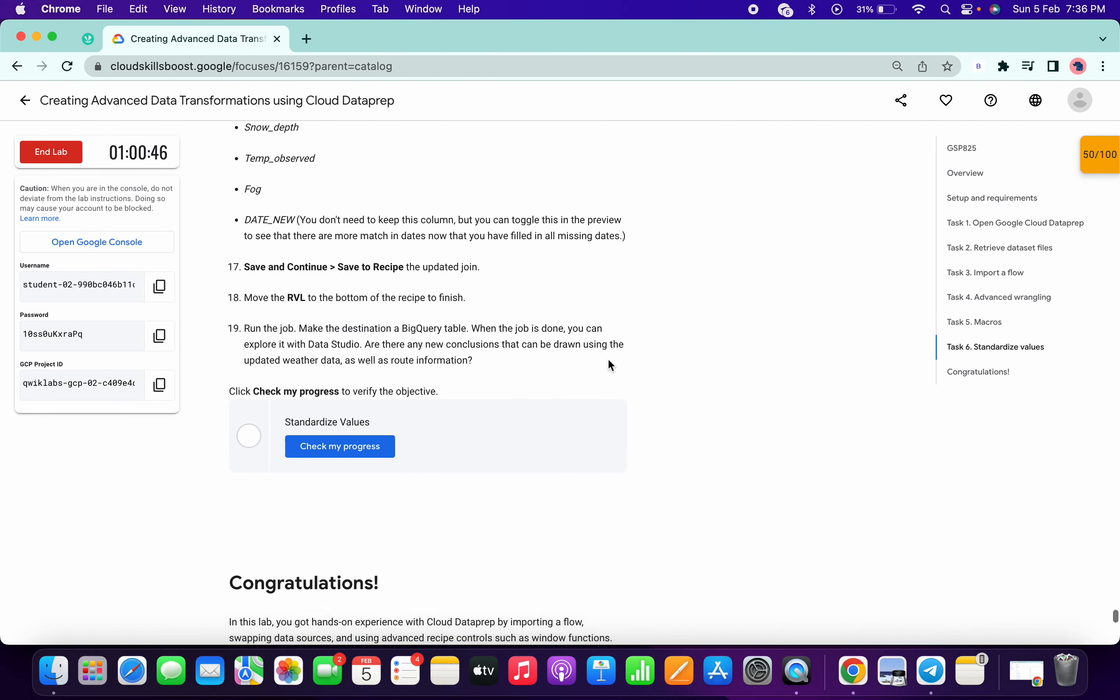
pyautogui.scroll(6, 610, 364)
pyautogui.scroll(-5, 609, 364)
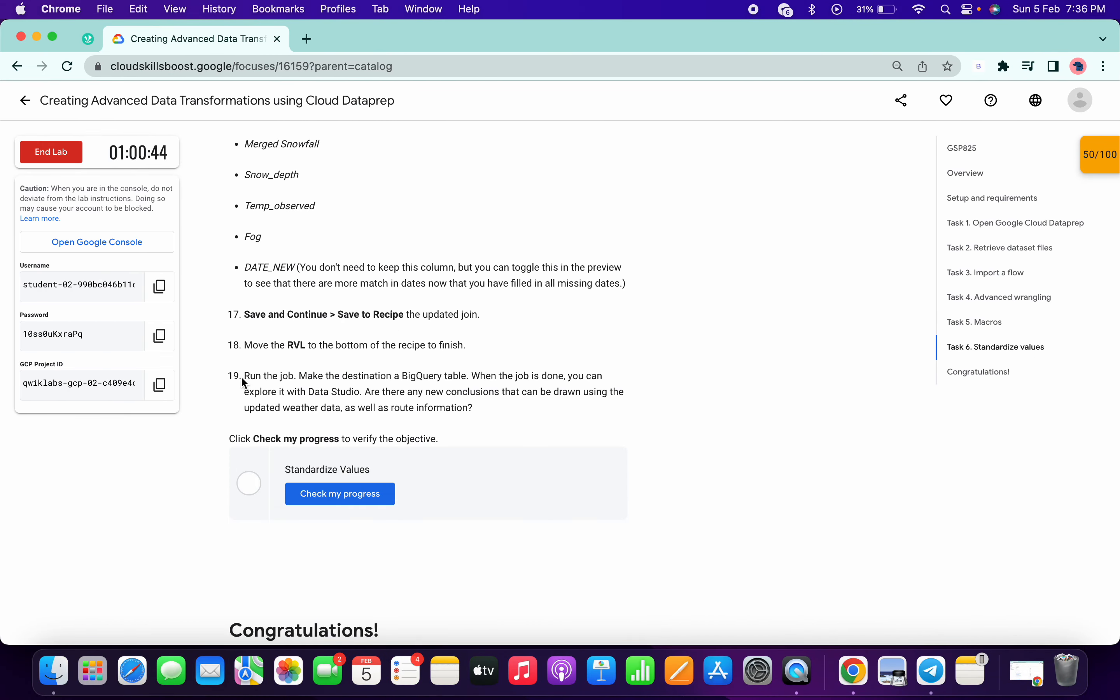
pyautogui.moveTo(244, 376); pyautogui.dragTo(500, 430)
pyautogui.hotkey('ctrl', 'Right')
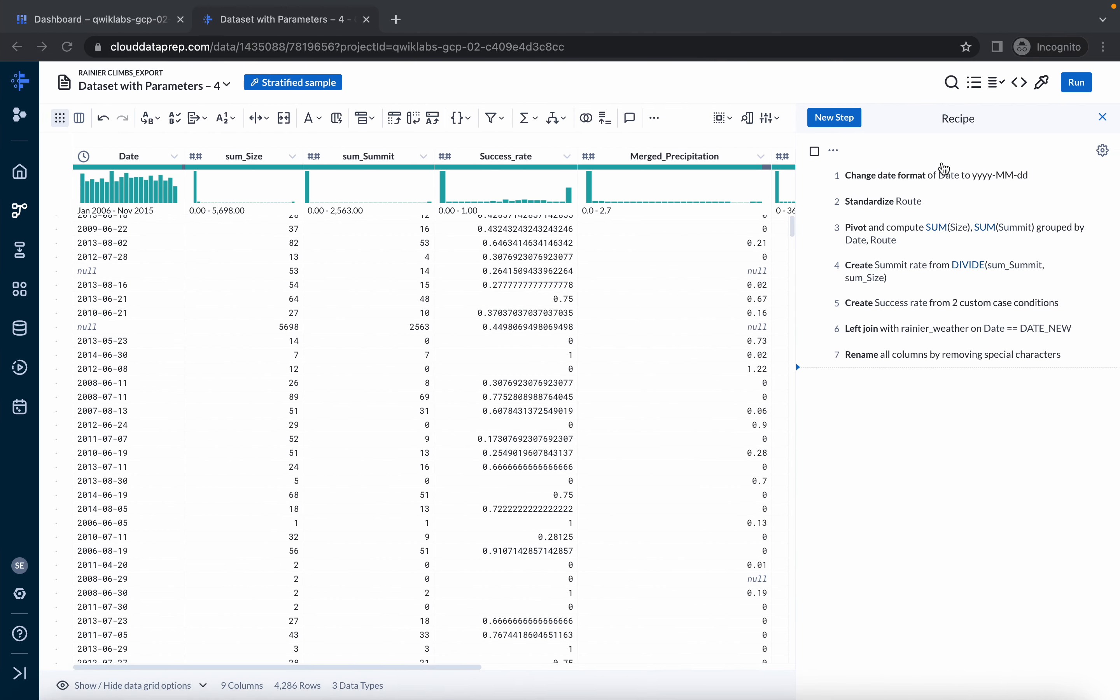
pyautogui.click(1077, 82)
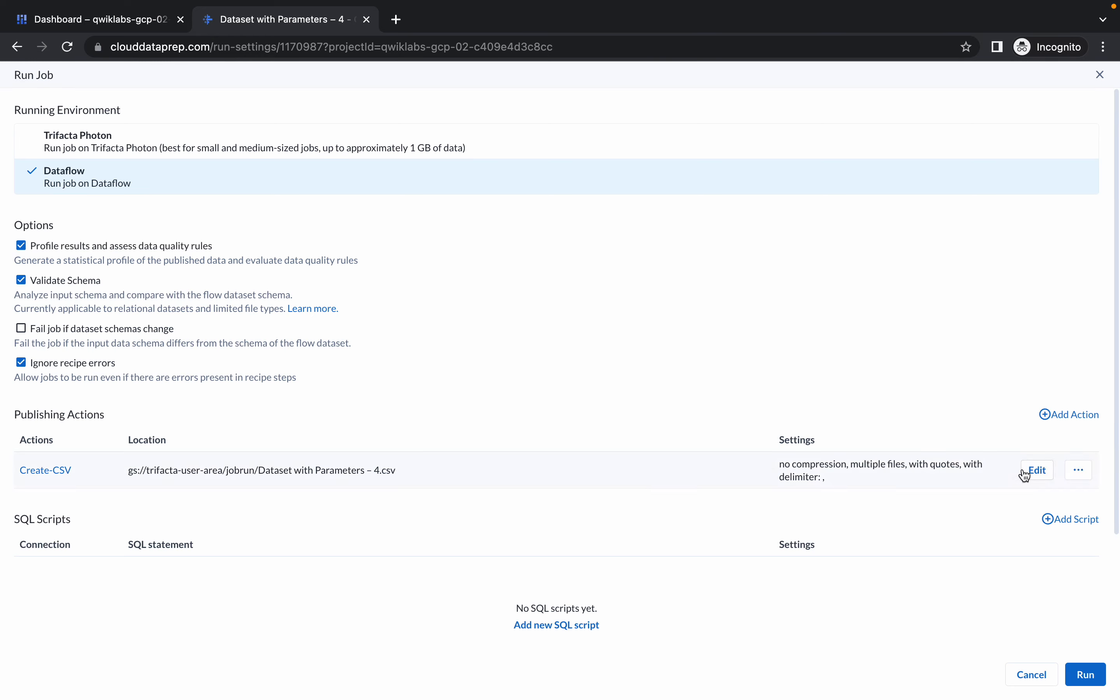
# - Change the publishing action to a new BigQuery table quicklab in the Dataprep dataset, truncated every run, and run the job on Dataflow
pyautogui.click(1040, 471)
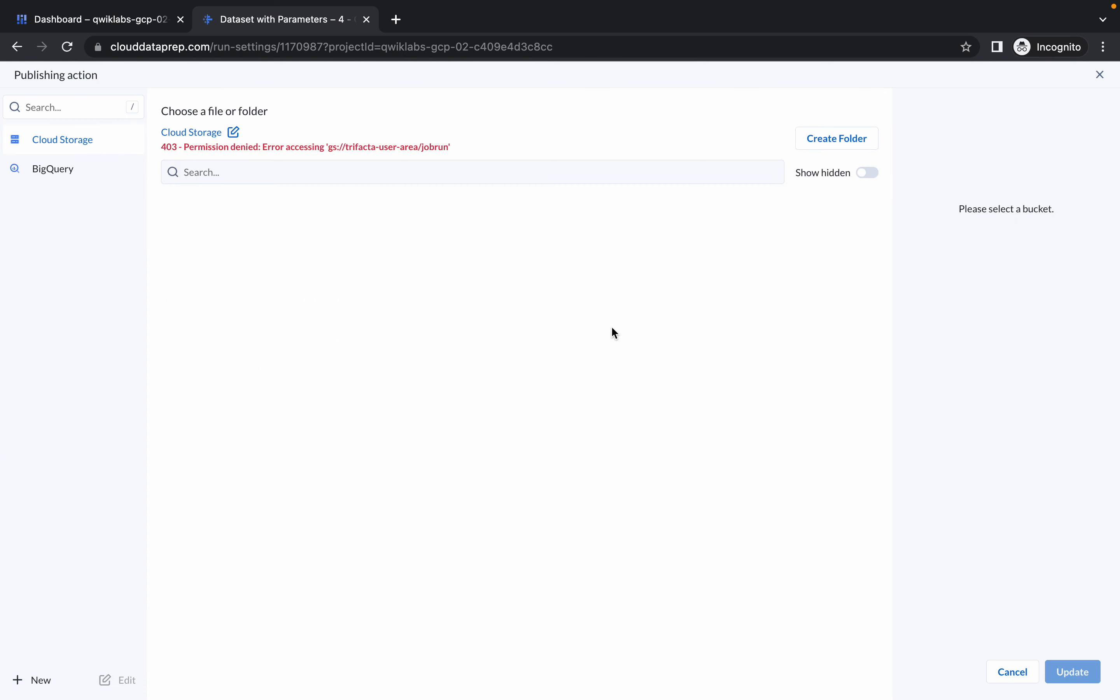
pyautogui.click(41, 179)
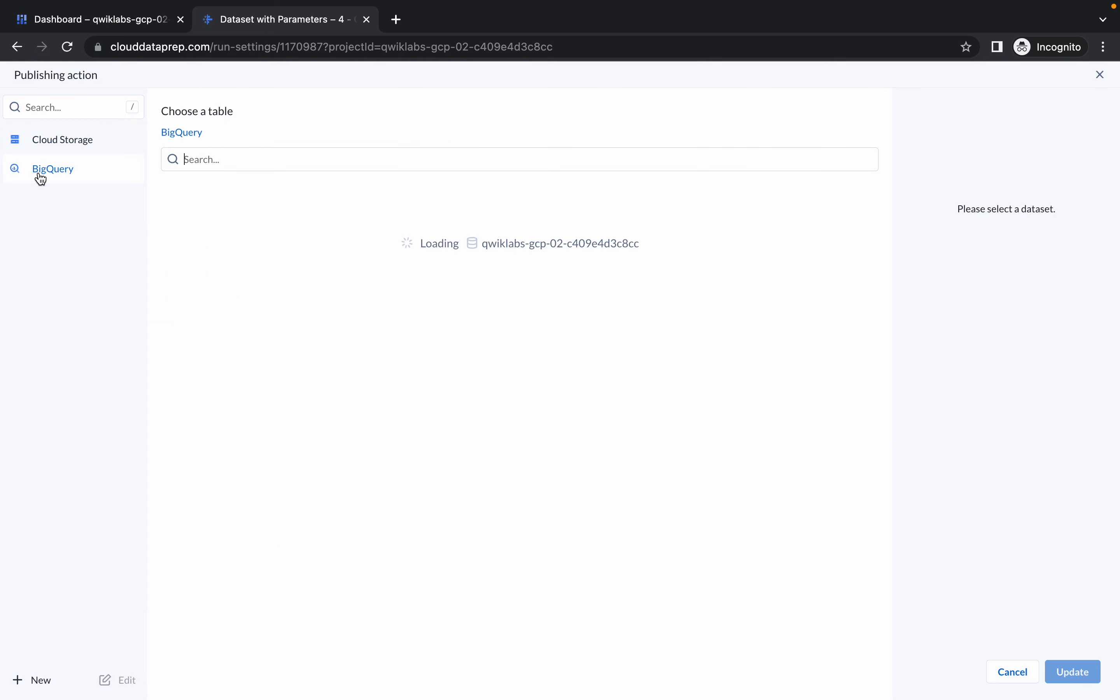
pyautogui.click(46, 179)
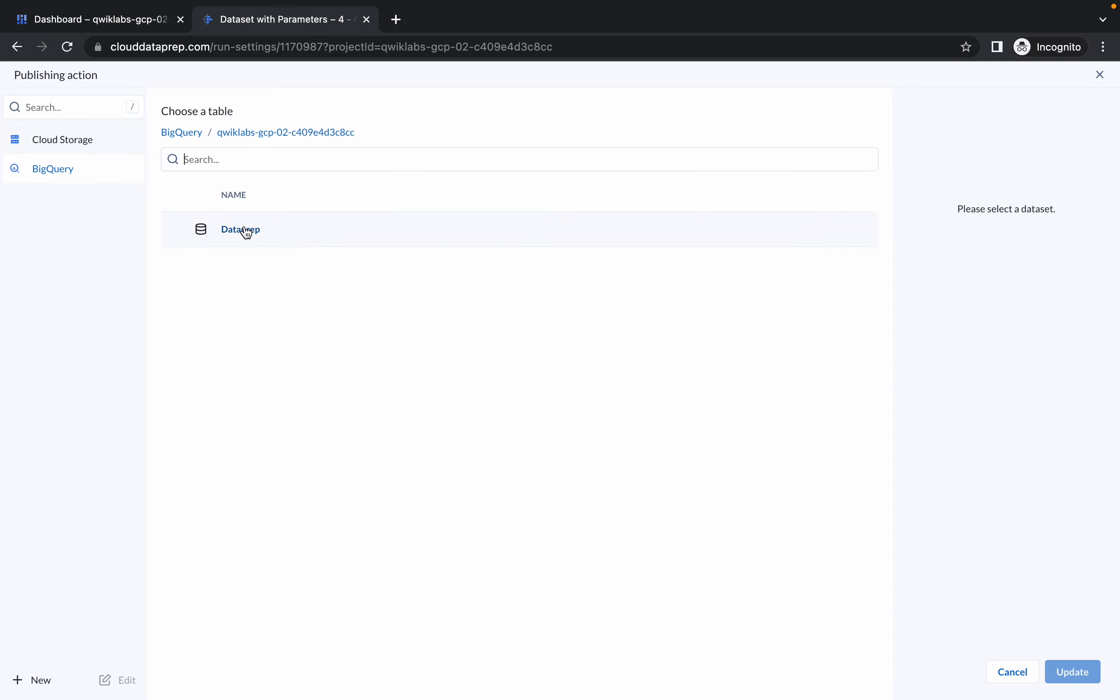
pyautogui.click(245, 235)
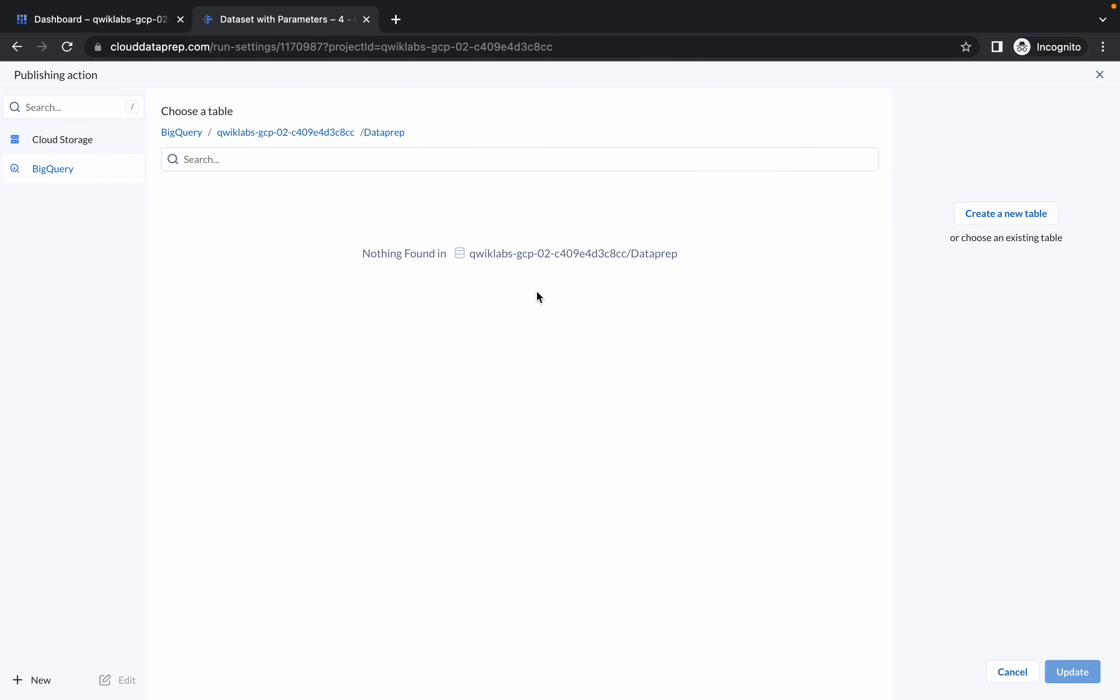
pyautogui.click(993, 214)
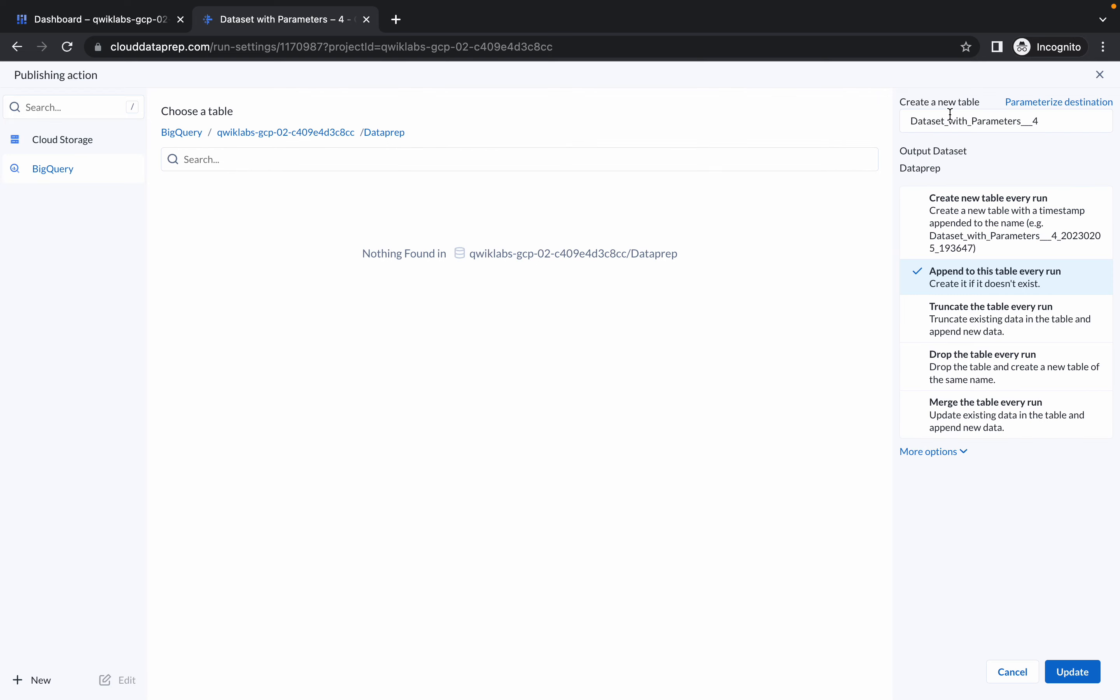
pyautogui.doubleClick(952, 118)
pyautogui.write('quicklab')
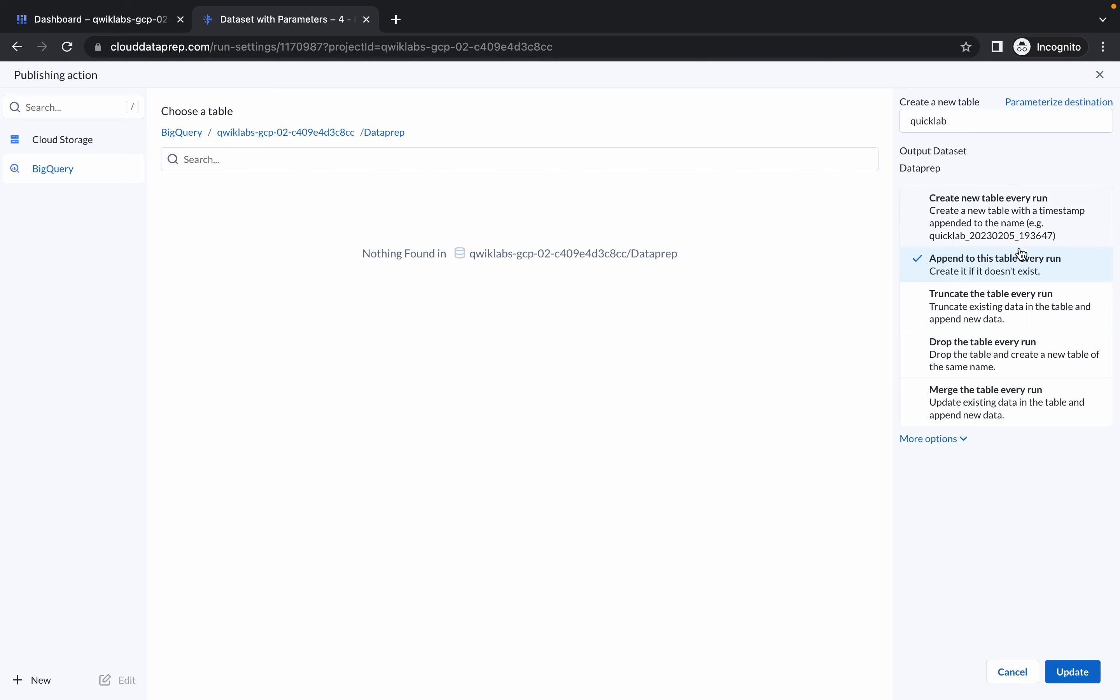
pyautogui.click(947, 303)
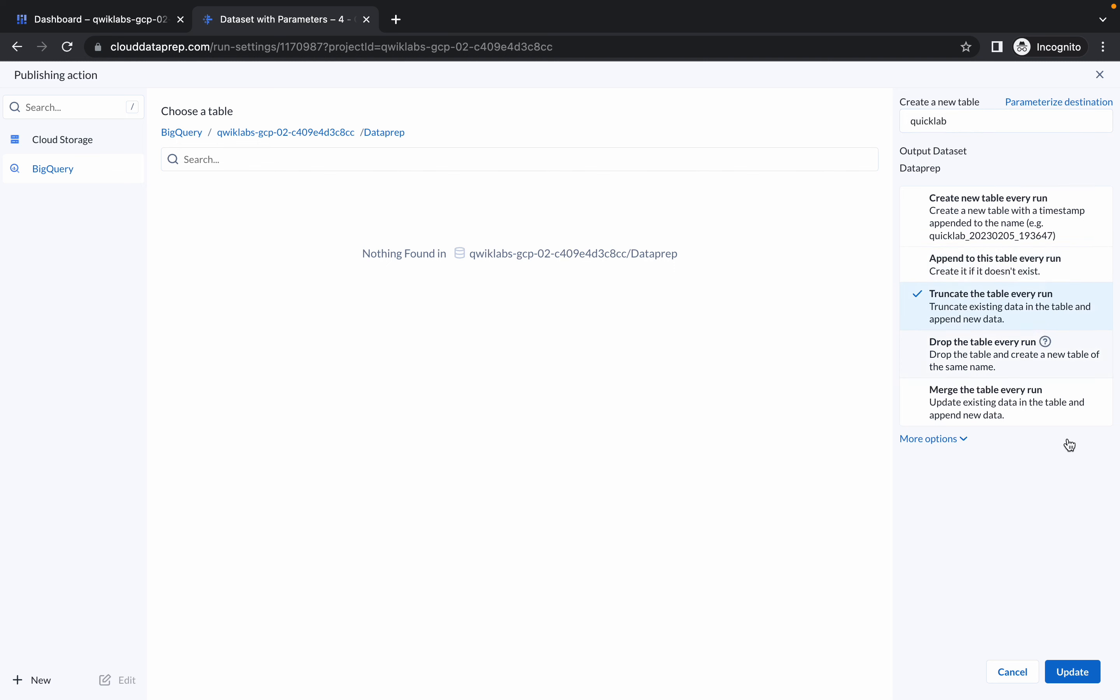
pyautogui.click(1073, 677)
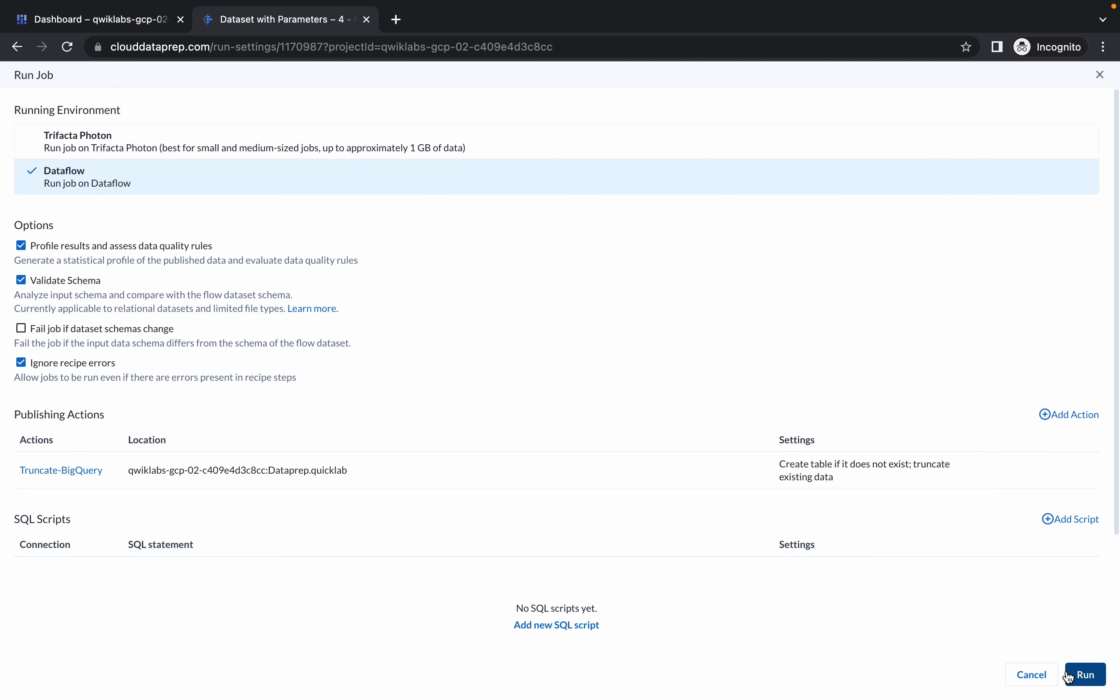
pyautogui.click(1085, 677)
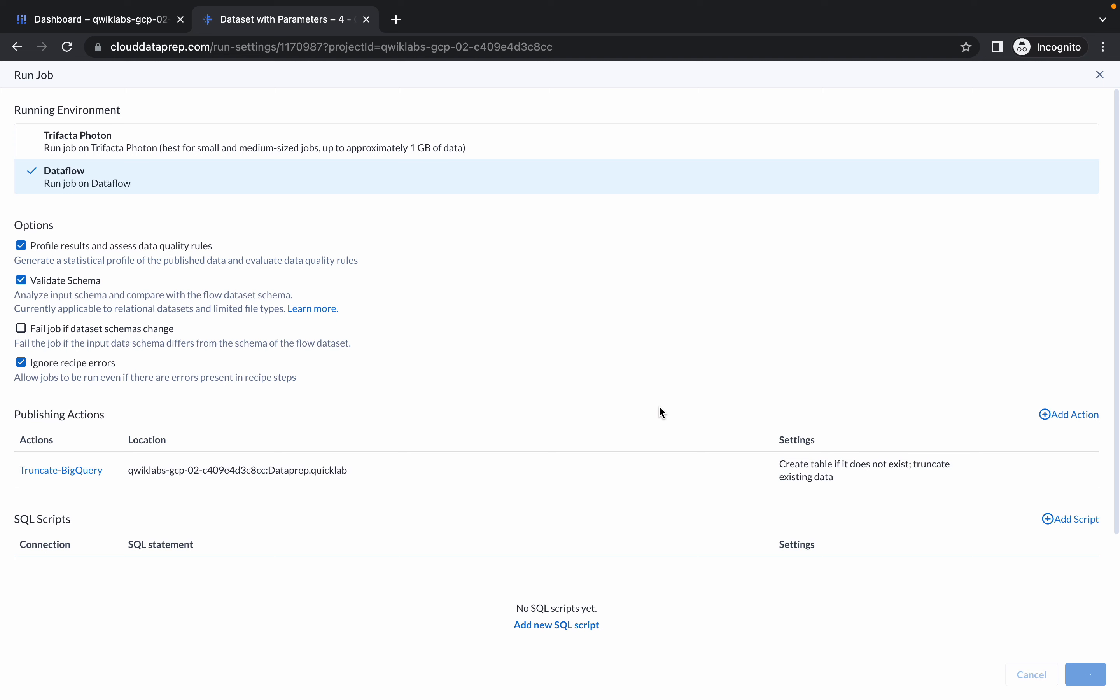
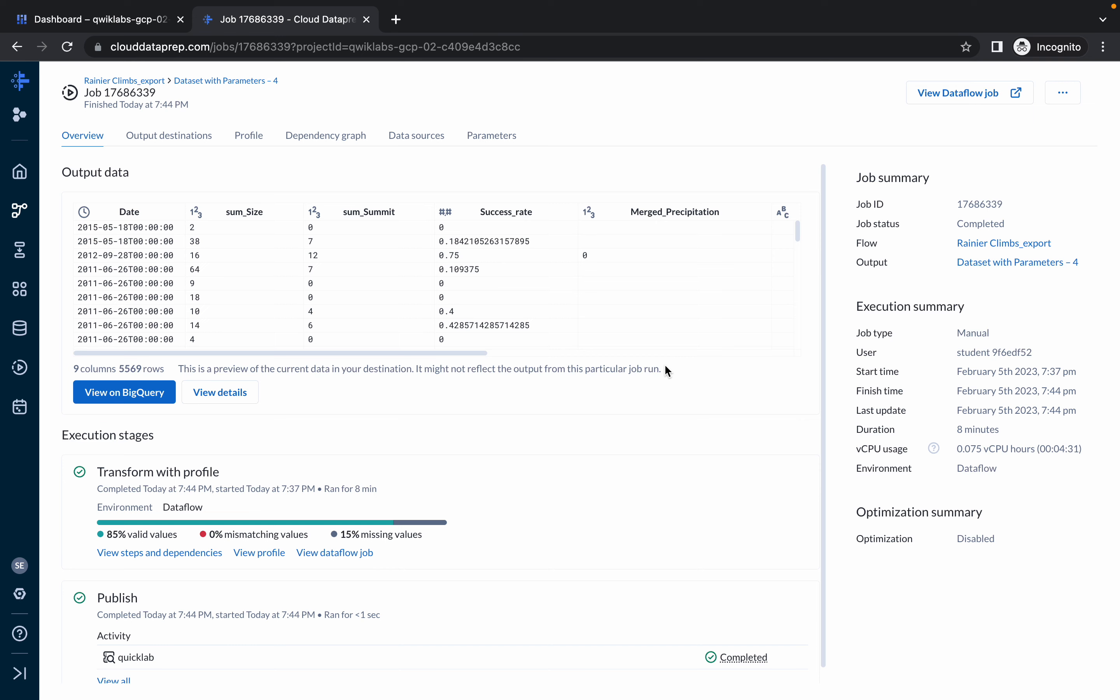
# - Look over the finished job's execution stages, and check the lab progress for the Standardize Values objective
pyautogui.scroll(-1, 484, 506)
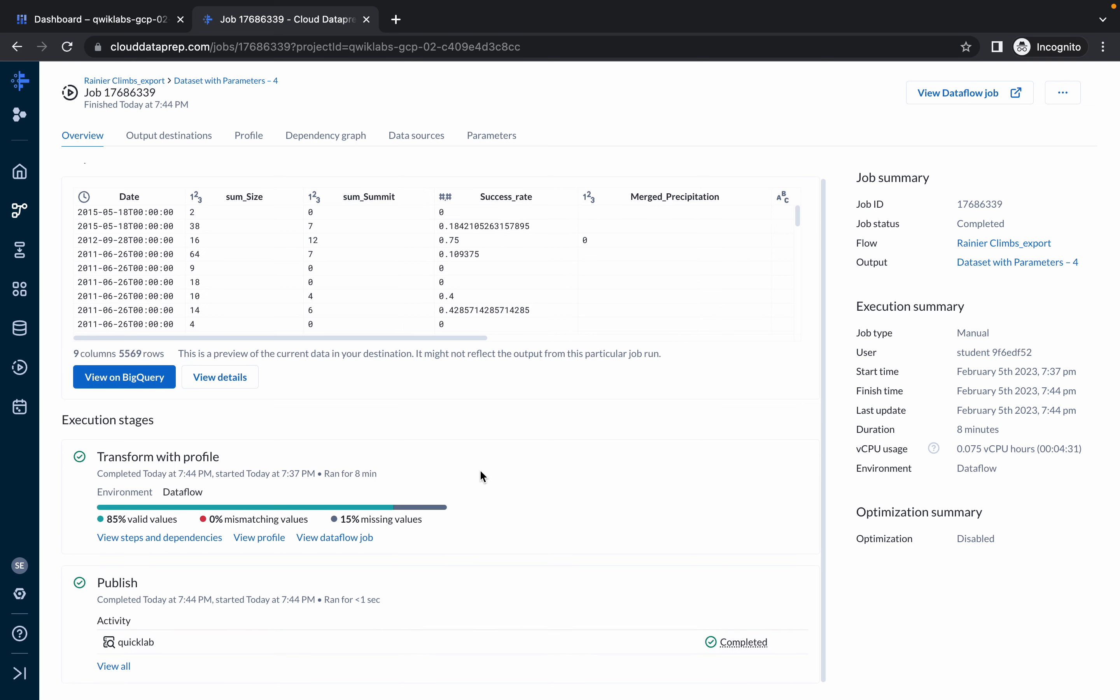
pyautogui.hotkey('ctrl', 'Left')
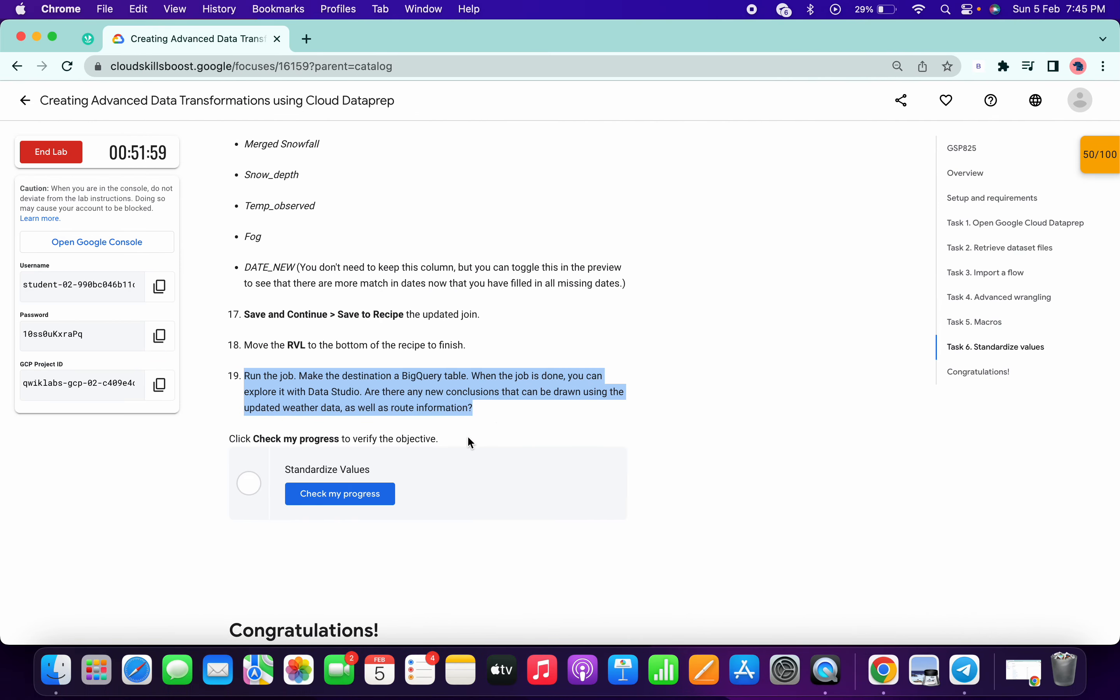
pyautogui.click(359, 491)
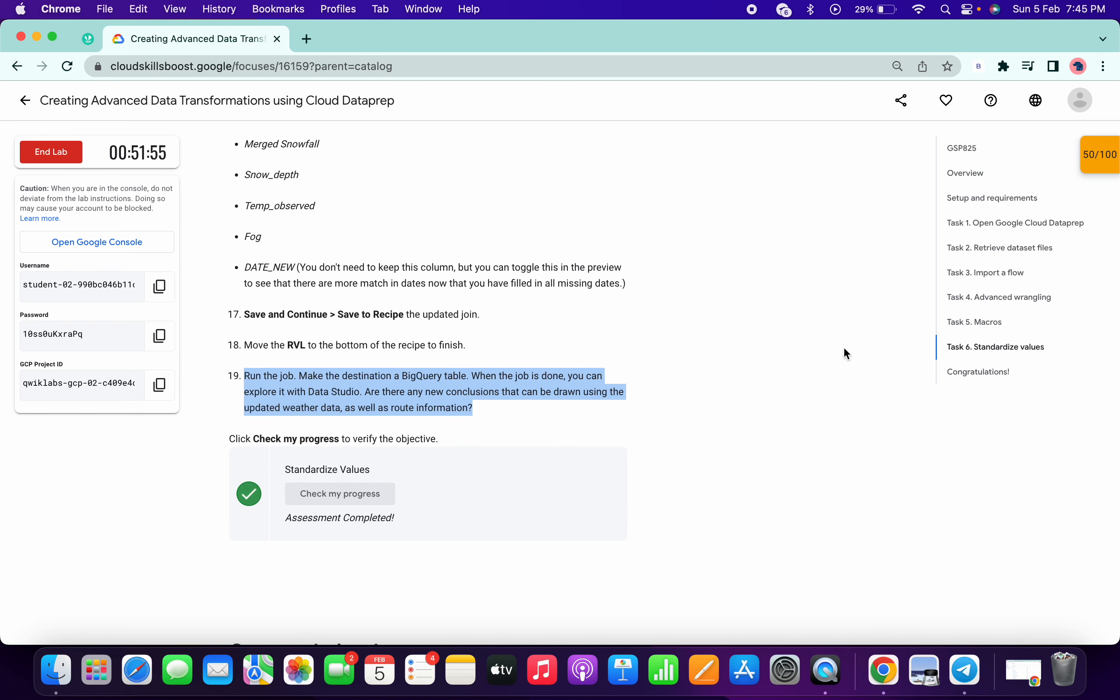
# - Find the Create new Samples checkpoint at the end of the lab's Task 3 and check its progress
pyautogui.click(990, 275)
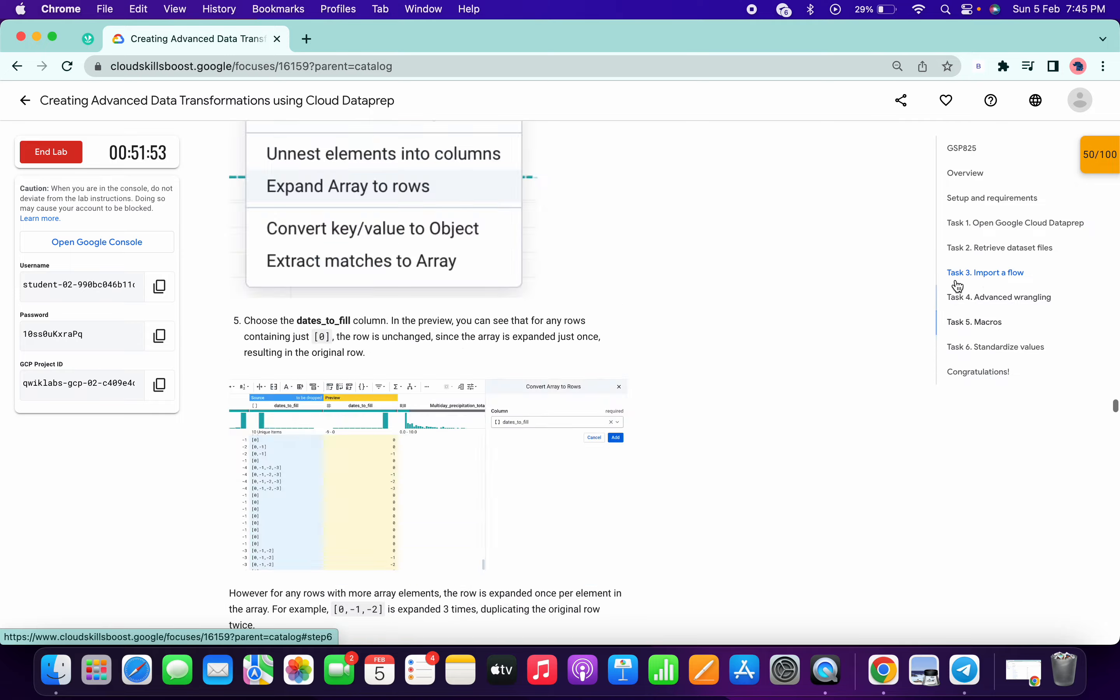
pyautogui.scroll(-20, 619, 265)
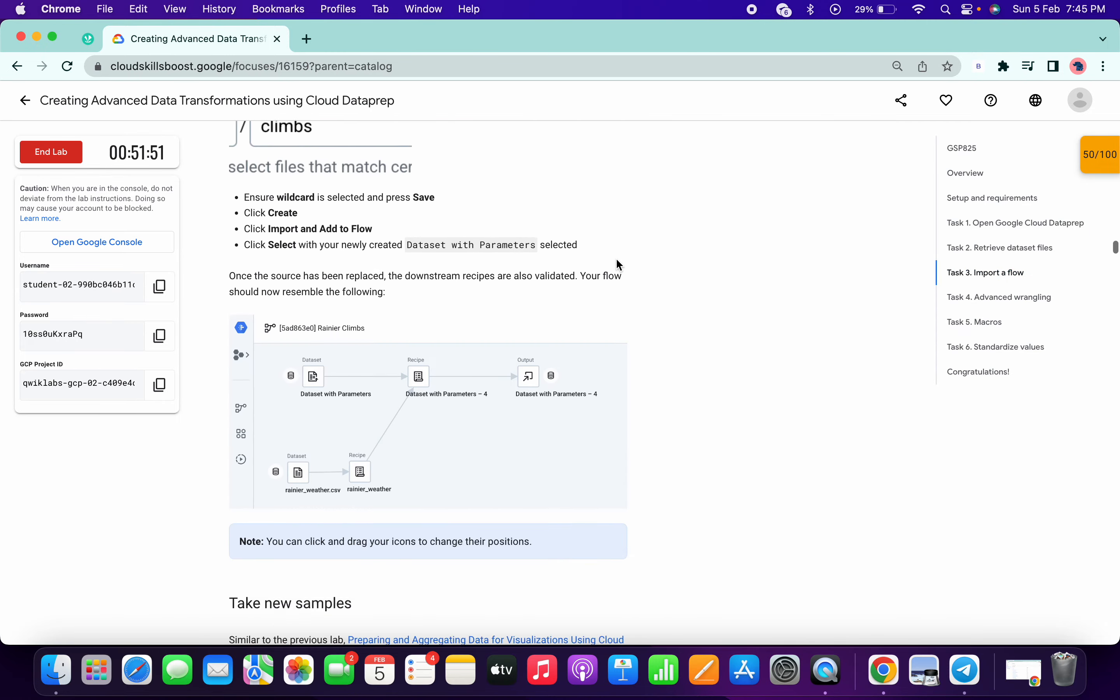
pyautogui.scroll(-10, 619, 262)
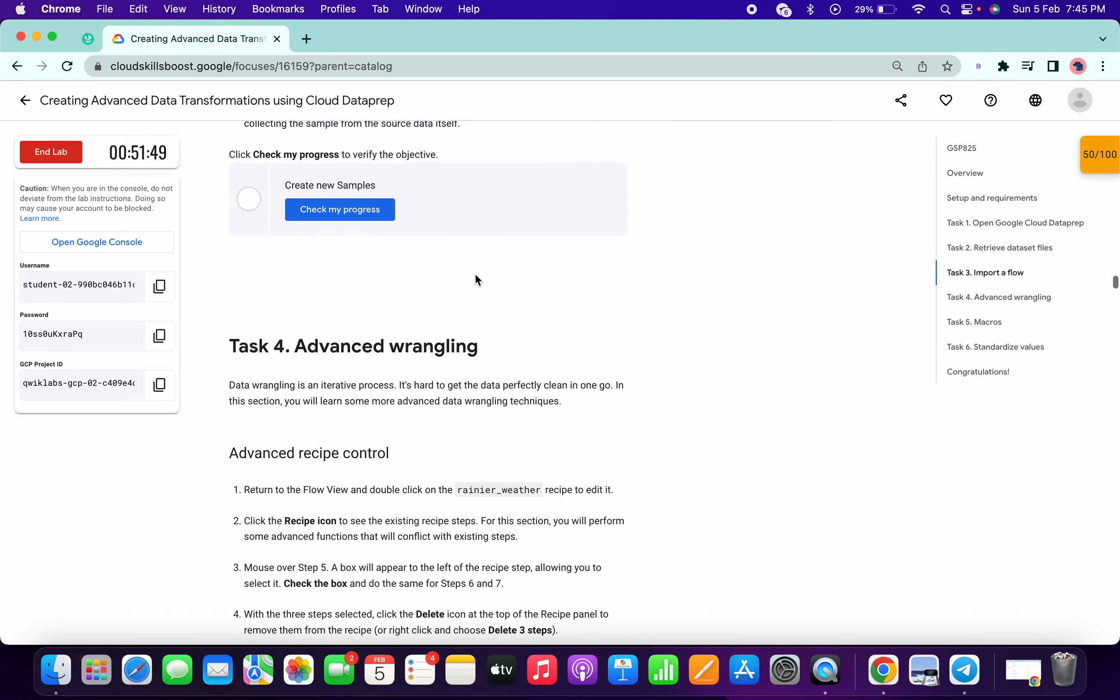
pyautogui.click(340, 210)
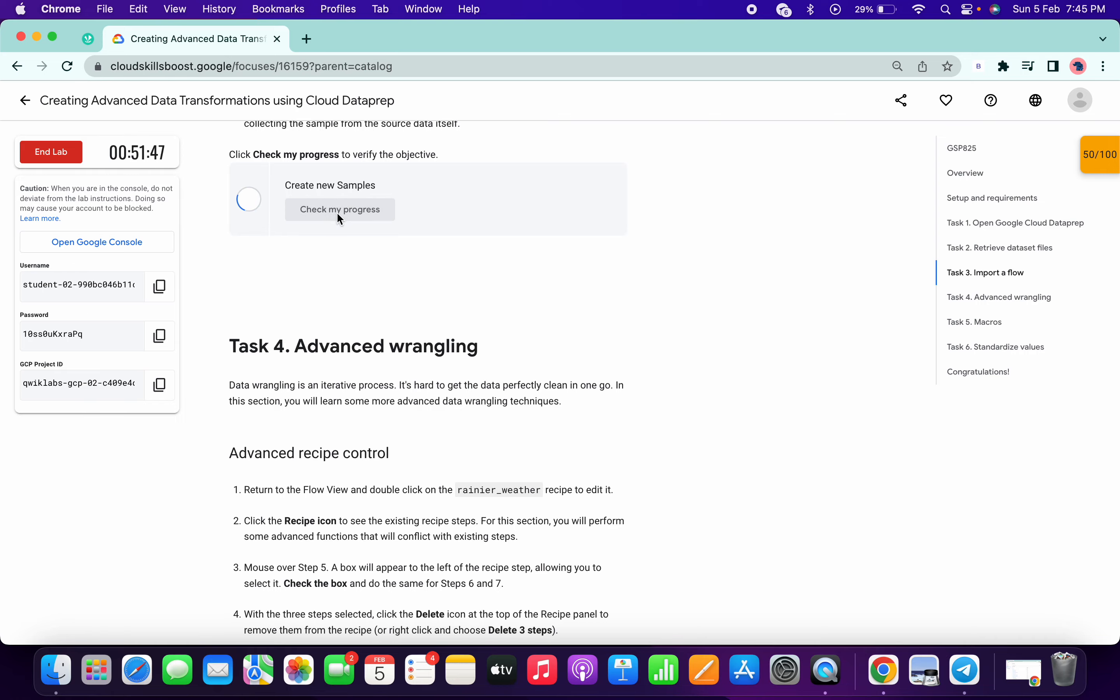
# - Go to the lab's closing Congratulations section and review the scores of all checkpoints
pyautogui.click(991, 372)
pyautogui.scroll(3, 596, 307)
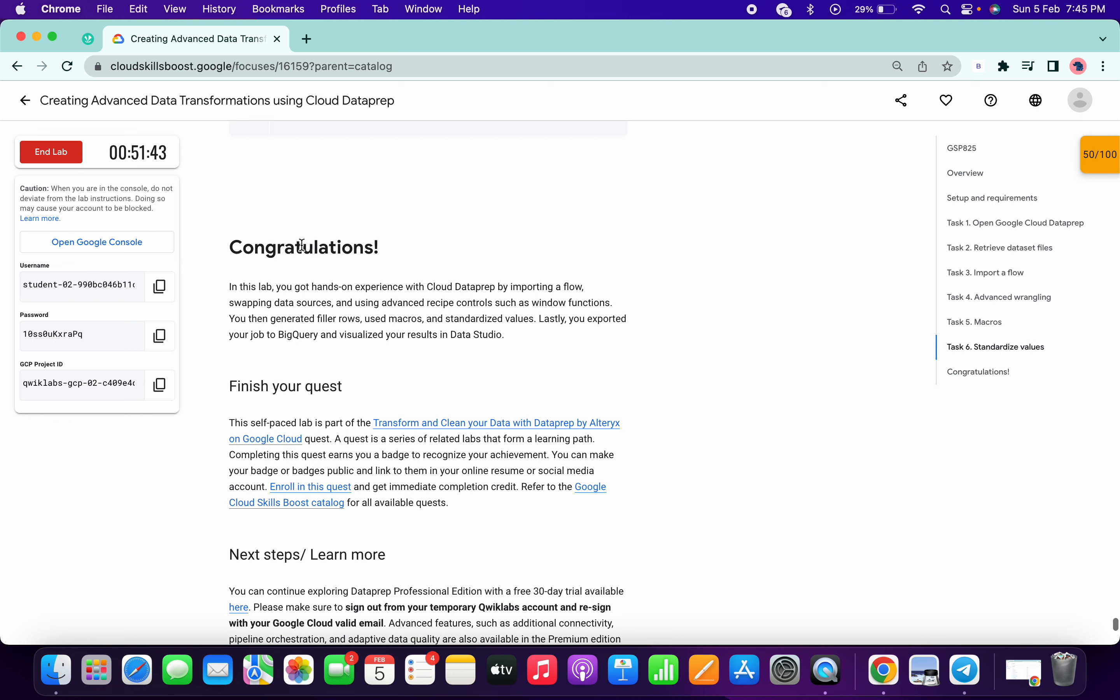
pyautogui.moveTo(225, 250); pyautogui.dragTo(424, 250)
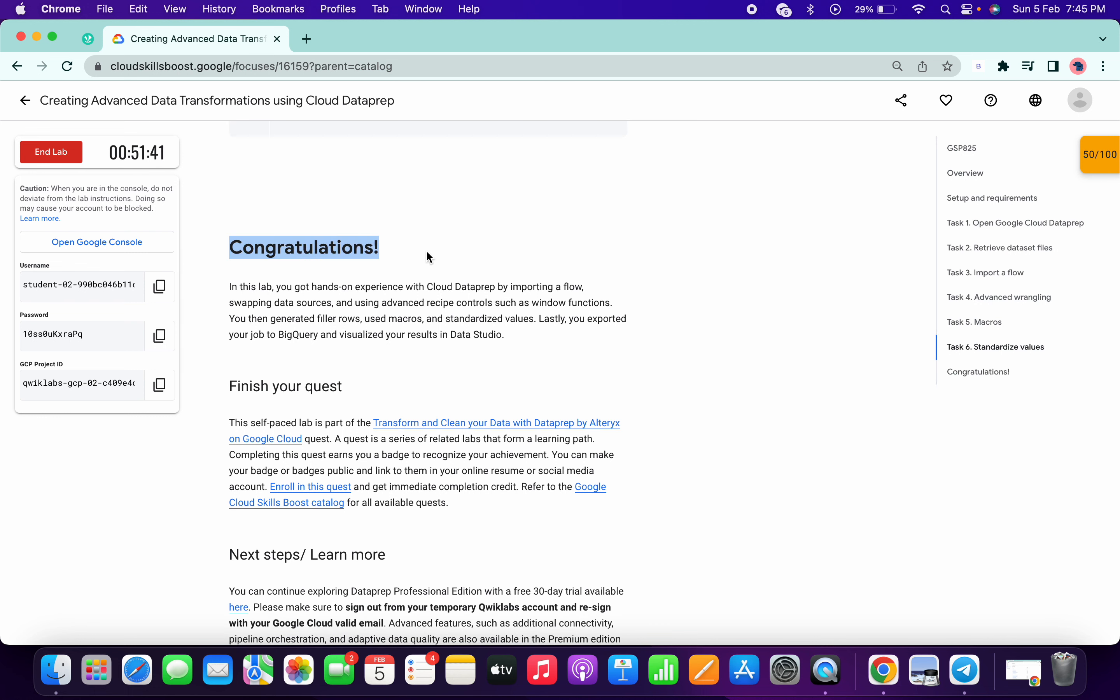
pyautogui.click(1095, 168)
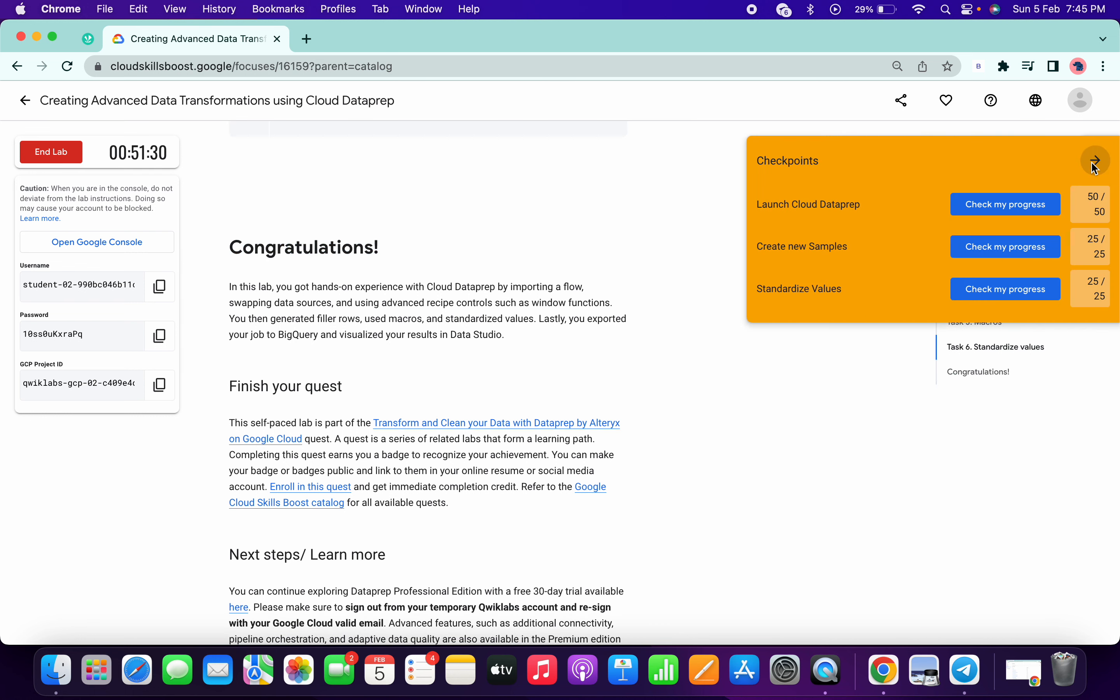